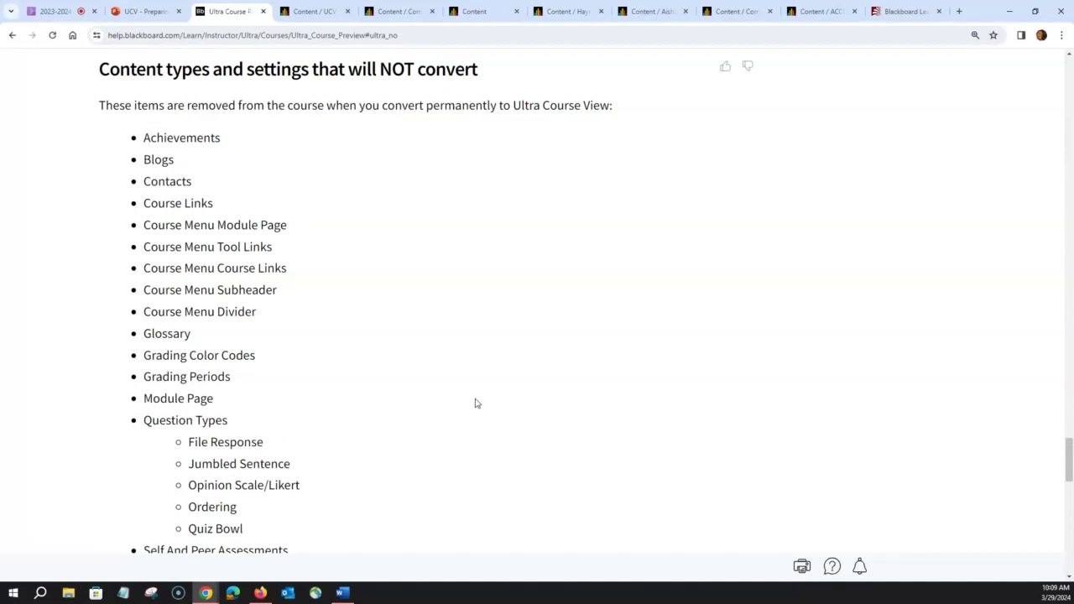
Review the list of content types and settings that will not convert to Ultra Course View.
scroll(451, 408, "down", 2)
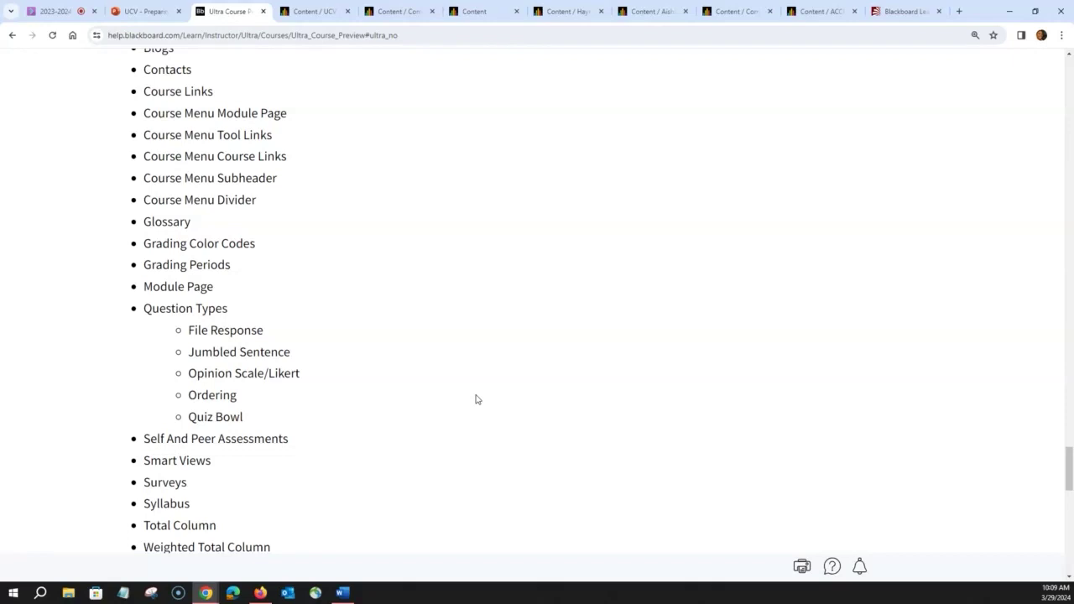
scroll(476, 400, "down", 3)
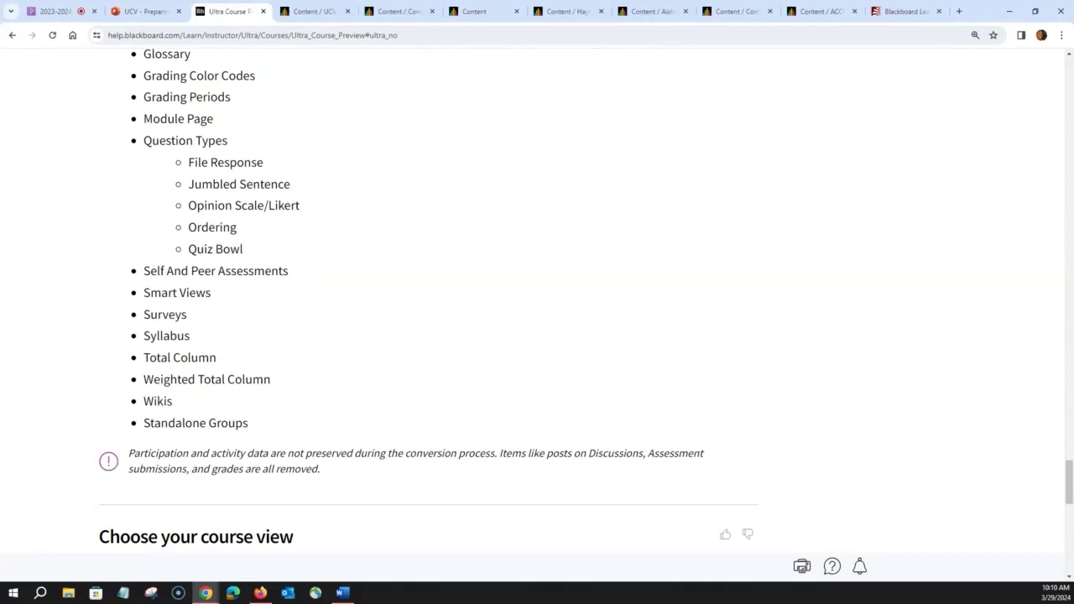
key("alt+Tab")
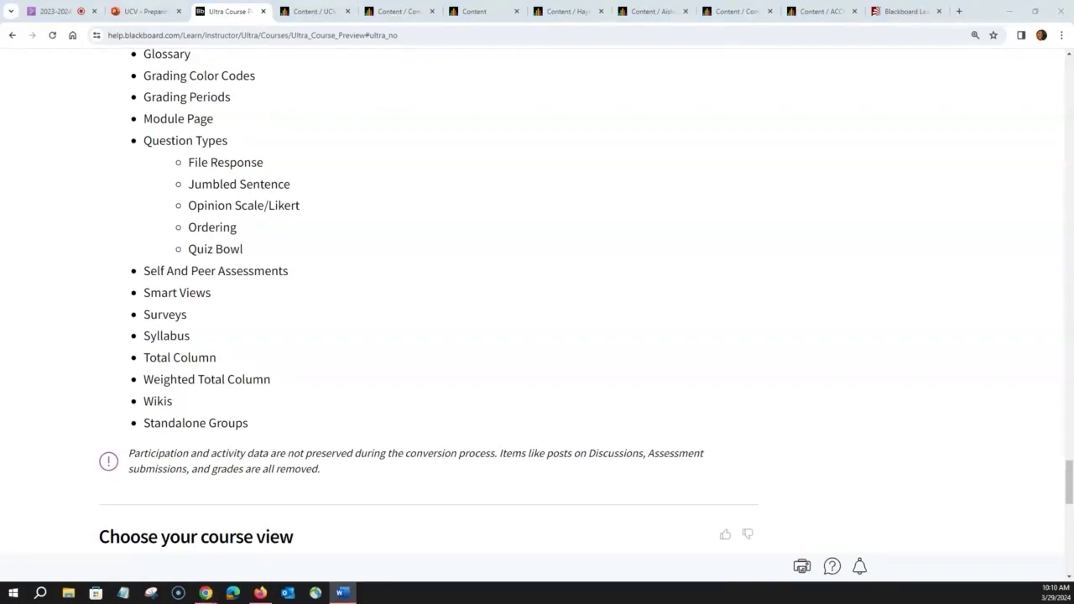
key("alt+Tab")
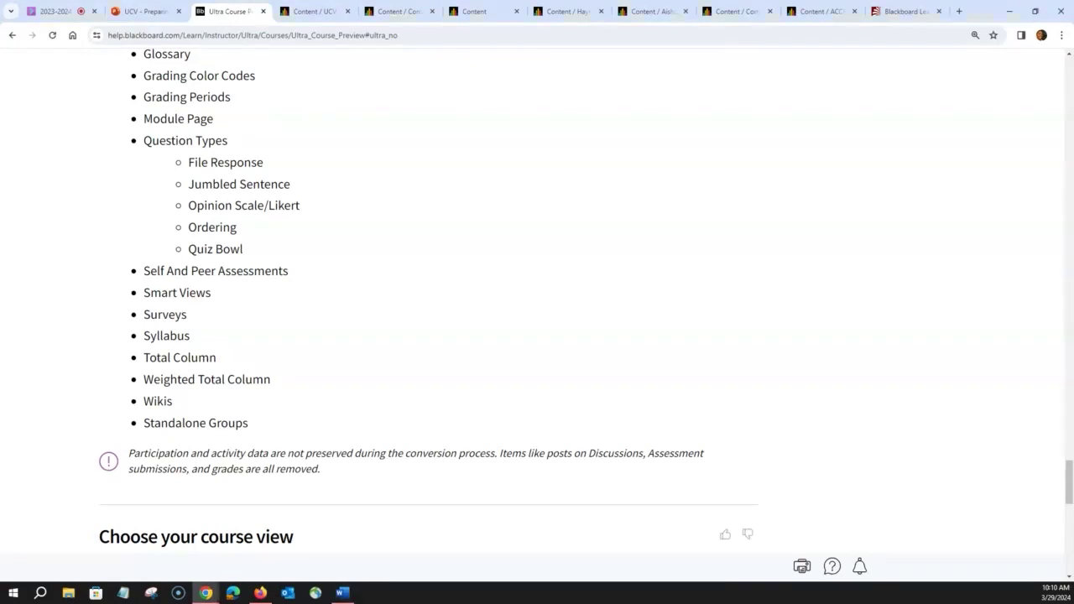
key("alt+Tab")
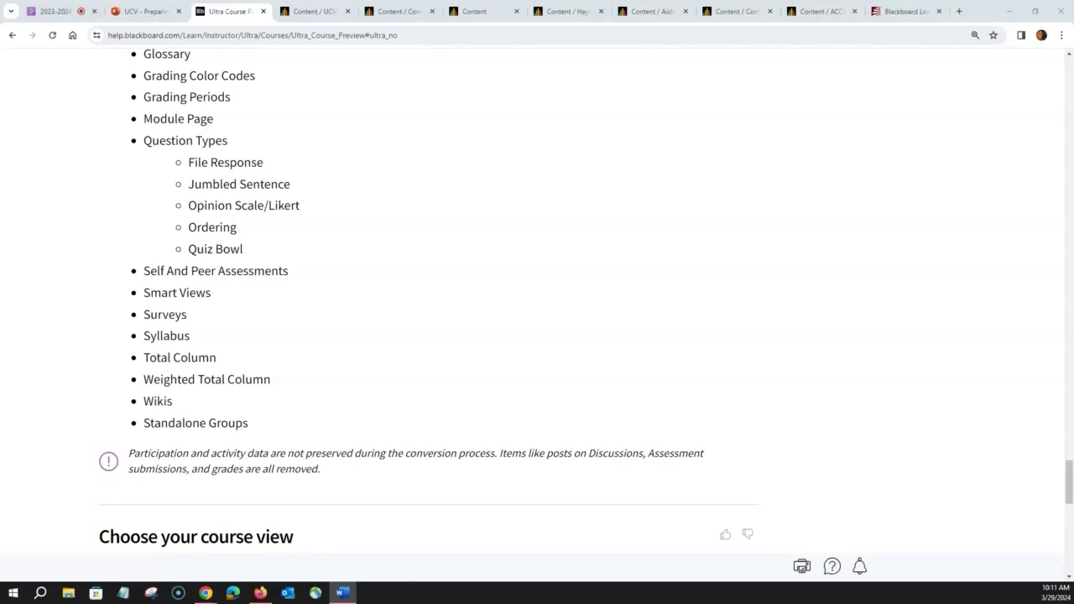
Compare the Course Content page of the UCV sandbox course with that of the Fall 2024 Comp Applications in Busn I course.
key("ctrl+Tab")
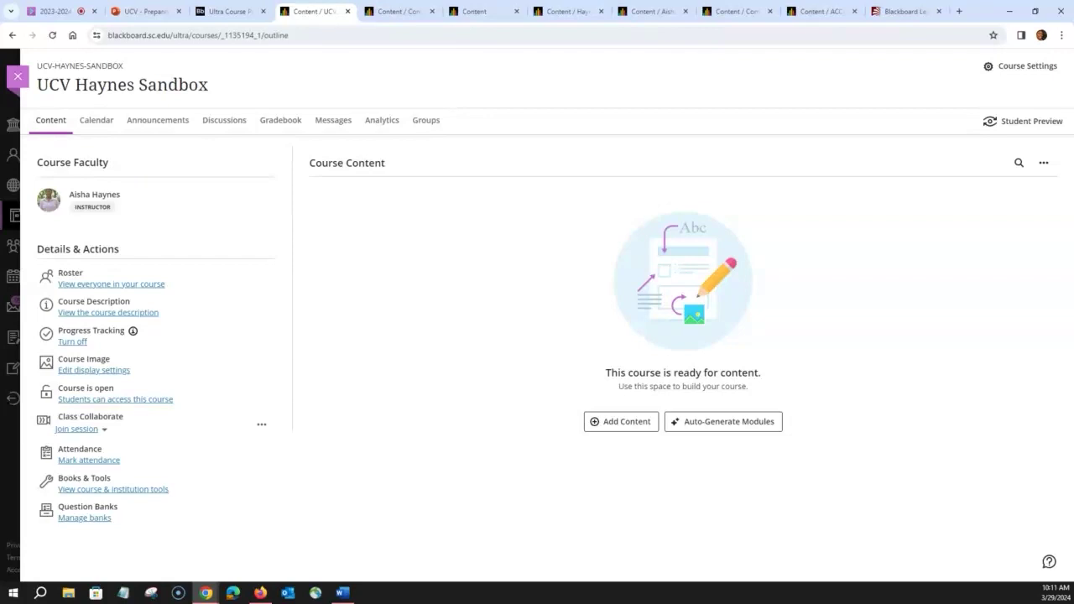
left_click(393, 11)
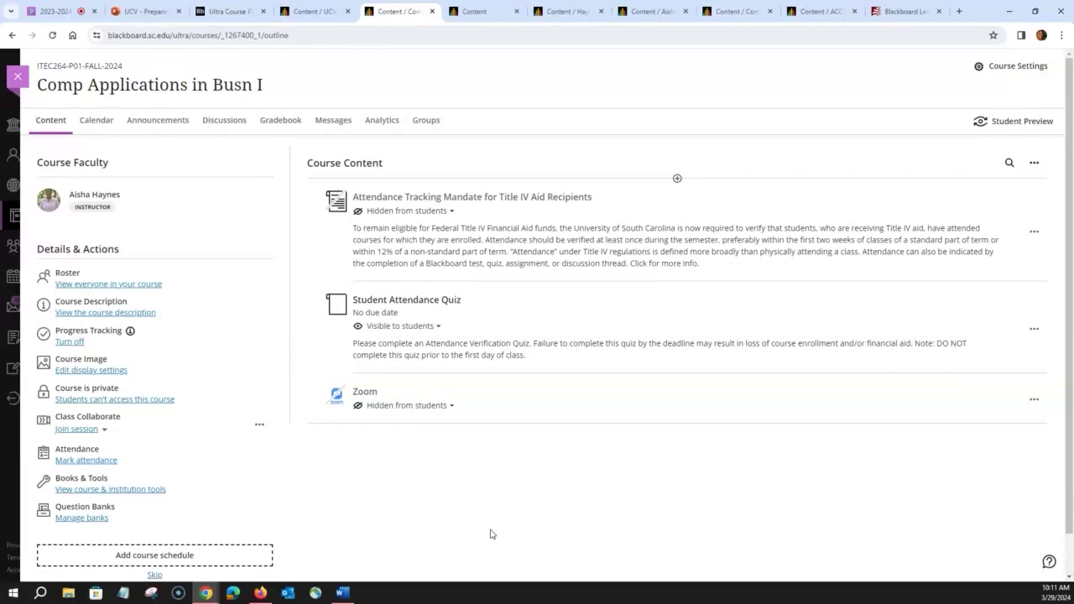
key("ctrl+shift+Tab")
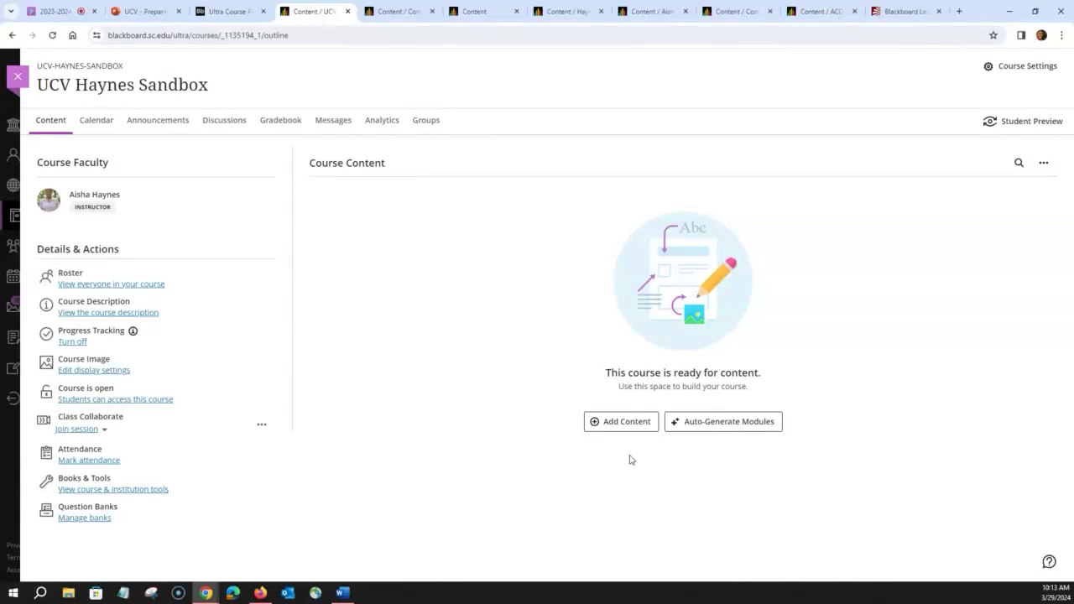
Examine the item types that can be created in the sandbox course and the content-adding options in Comp Applications in Busn I.
left_click(627, 425)
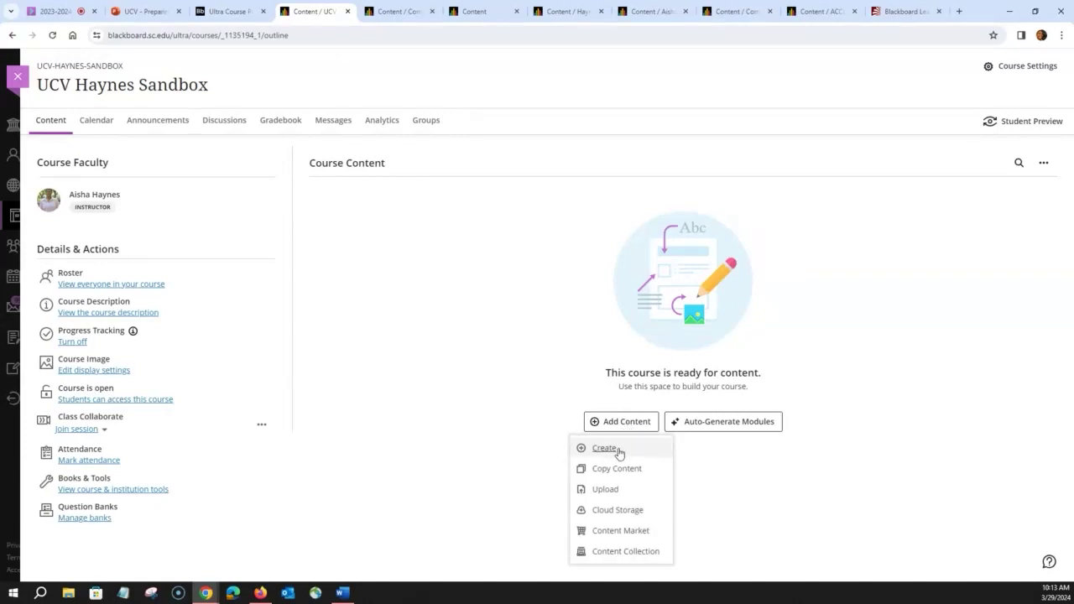
left_click(619, 454)
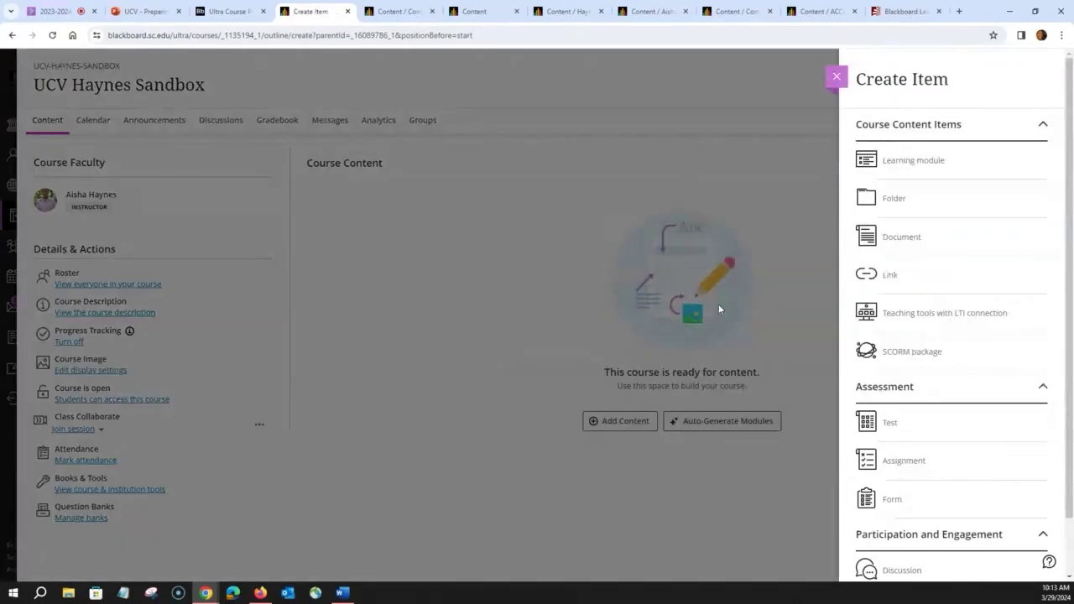
left_click(396, 12)
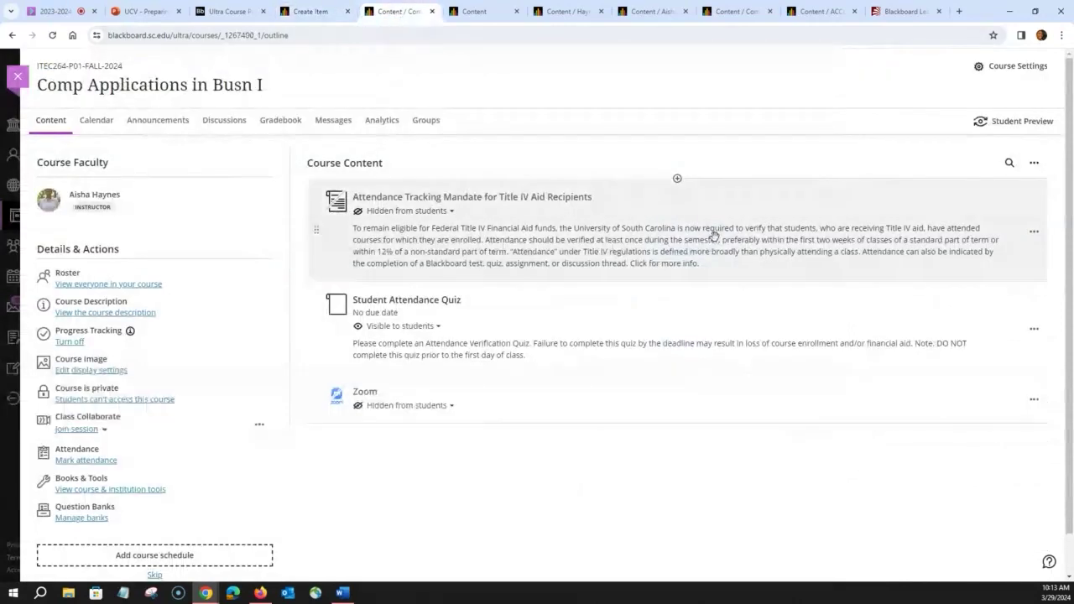
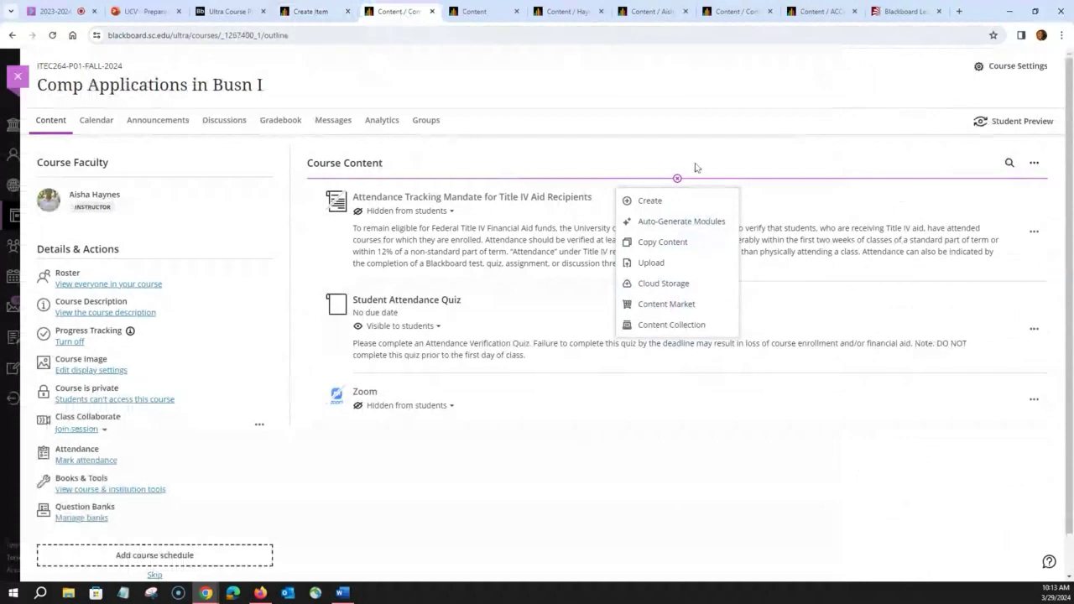
left_click(677, 180)
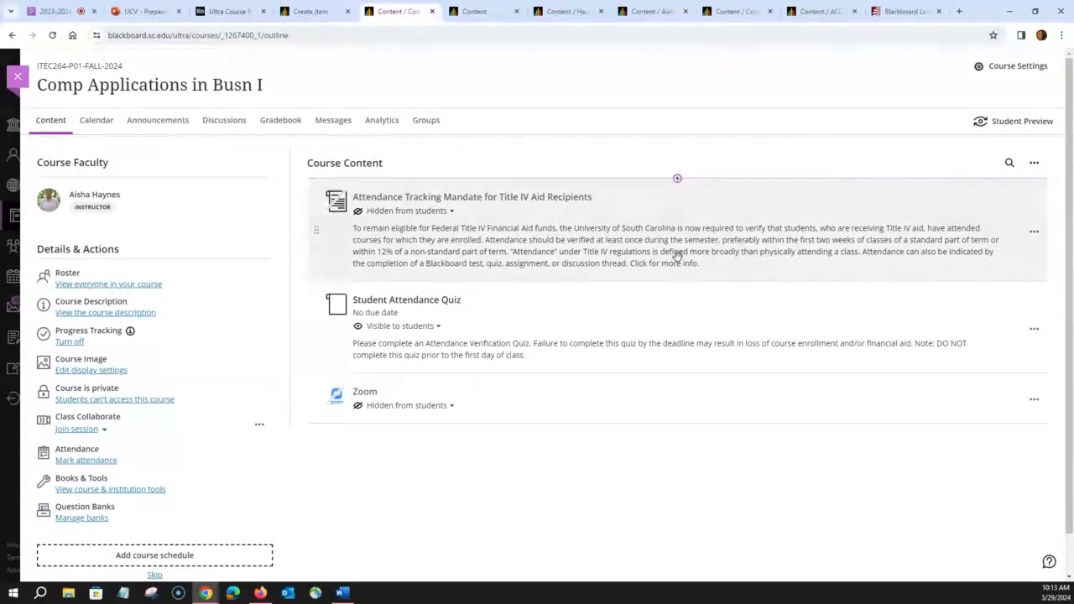
key("ctrl+shift+Tab")
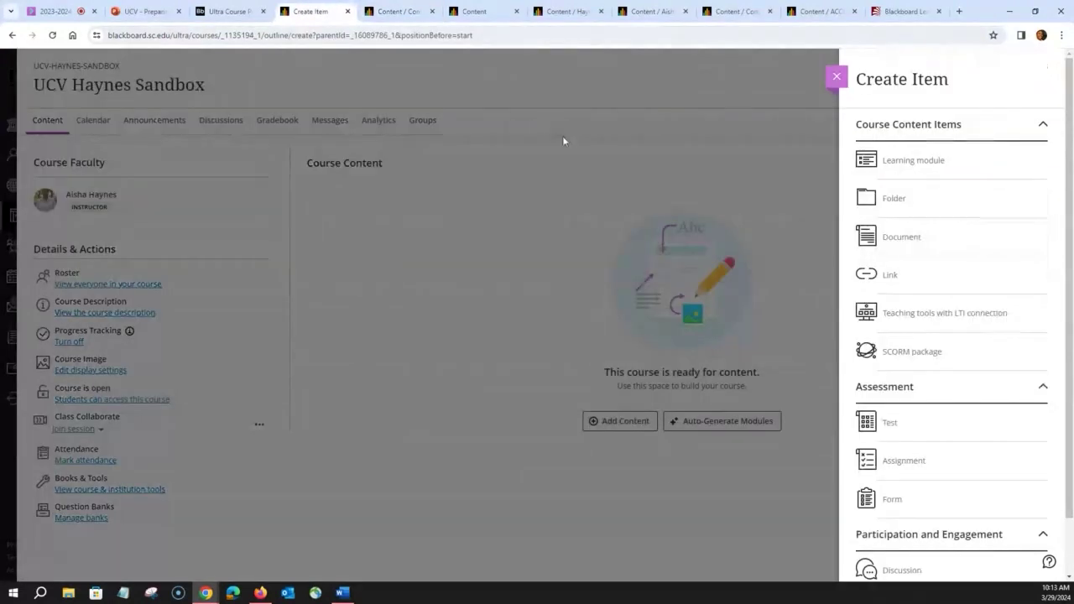
left_click(837, 76)
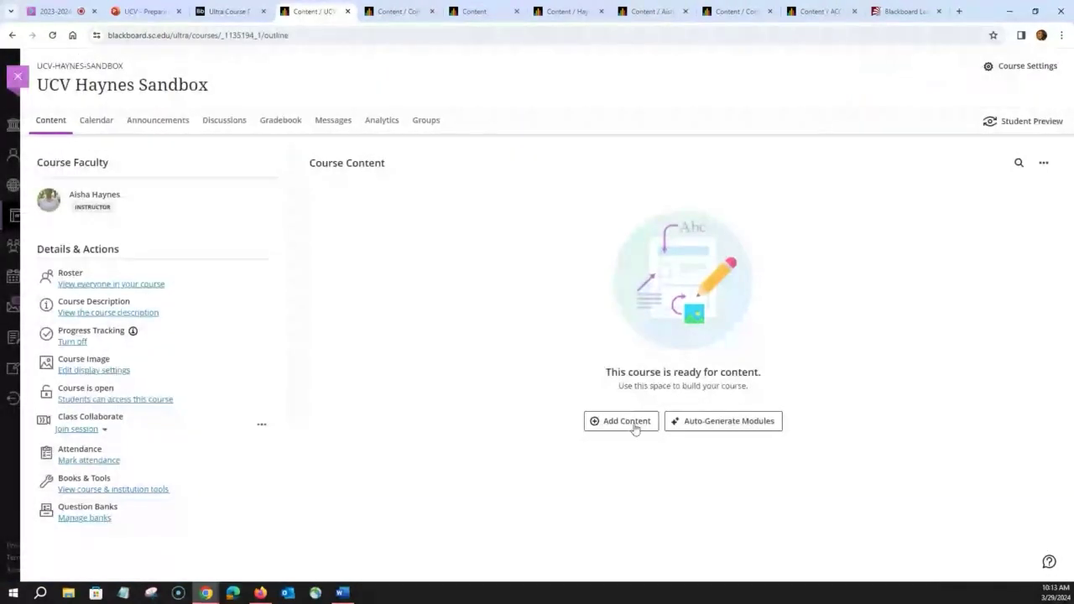
Start a new learning module titled Week 1 in the sandbox course and look over its visibility, description and sequence settings.
left_click(631, 422)
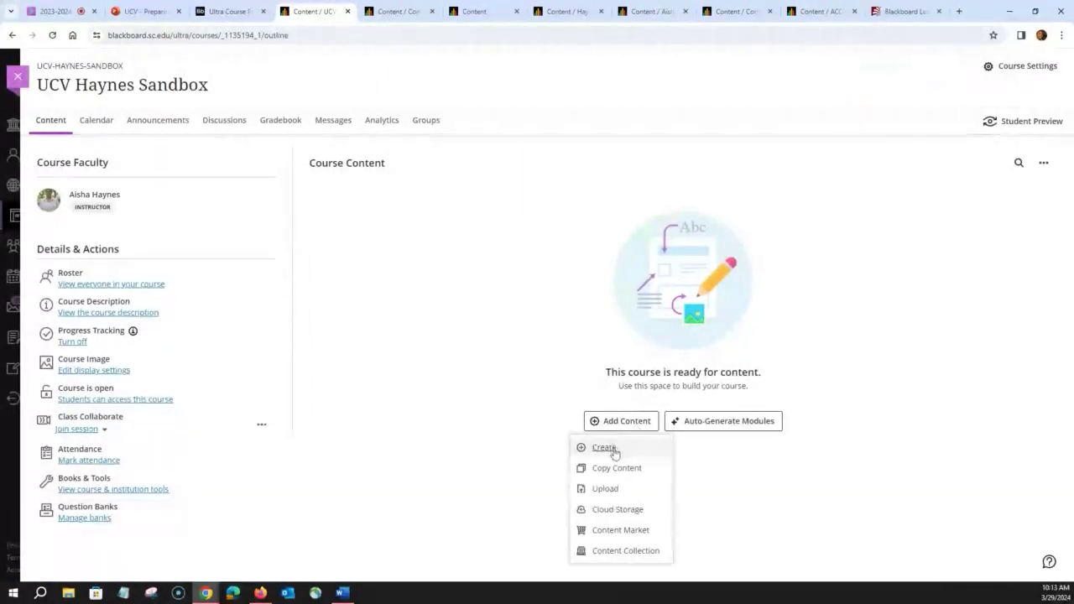
left_click(614, 451)
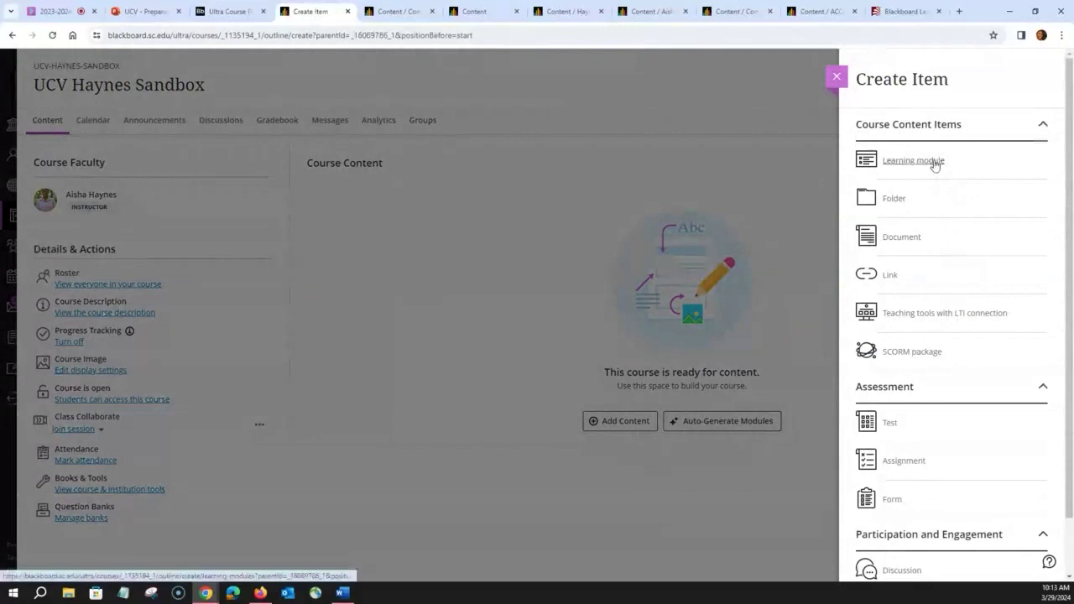
left_click(935, 165)
left_click(909, 88)
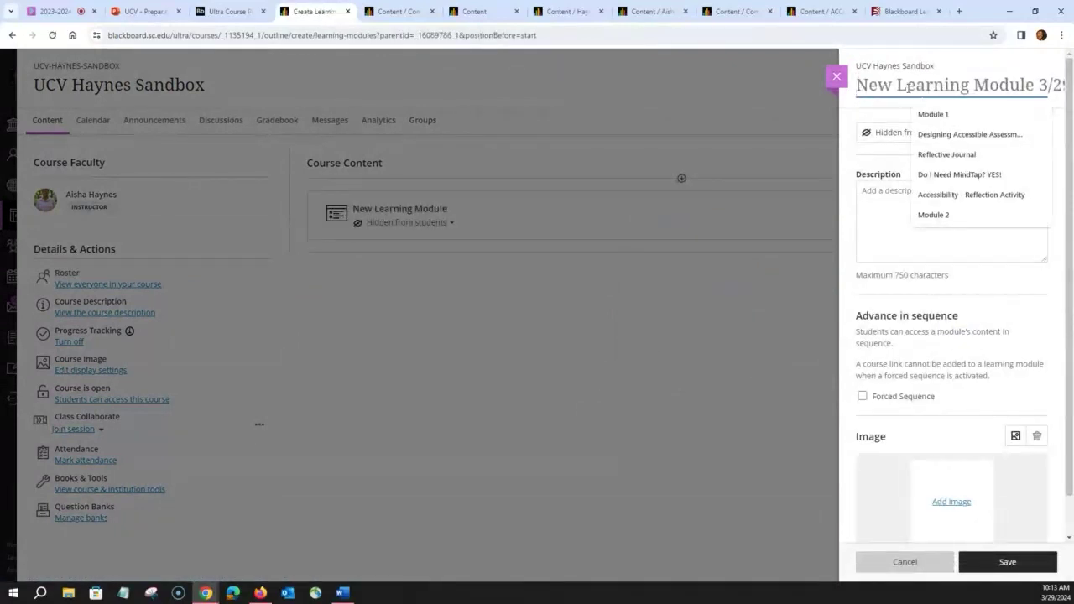
type("Week 1")
left_click(921, 134)
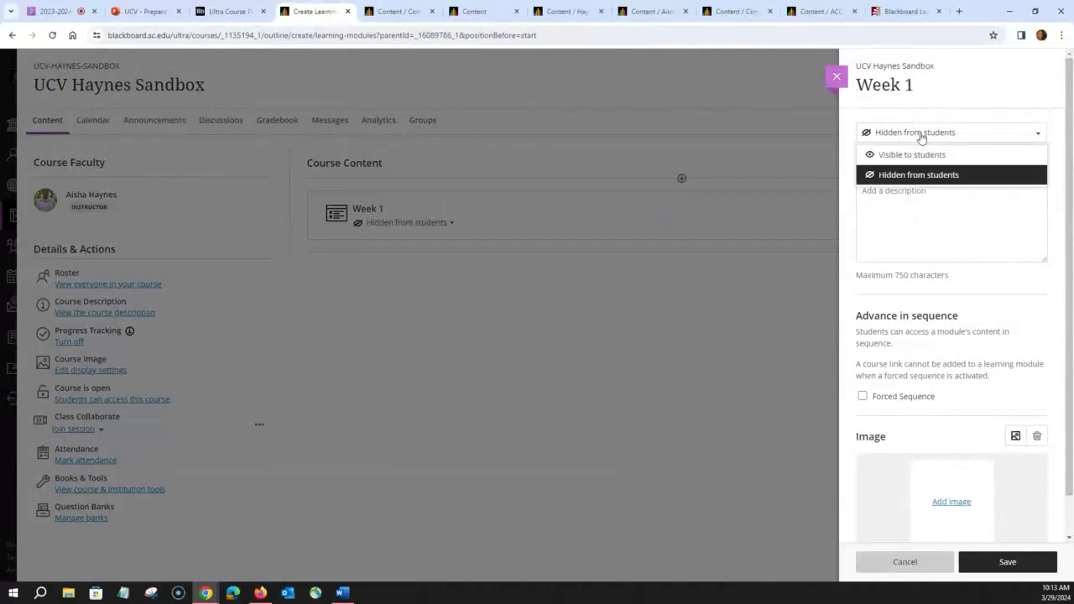
left_click(923, 205)
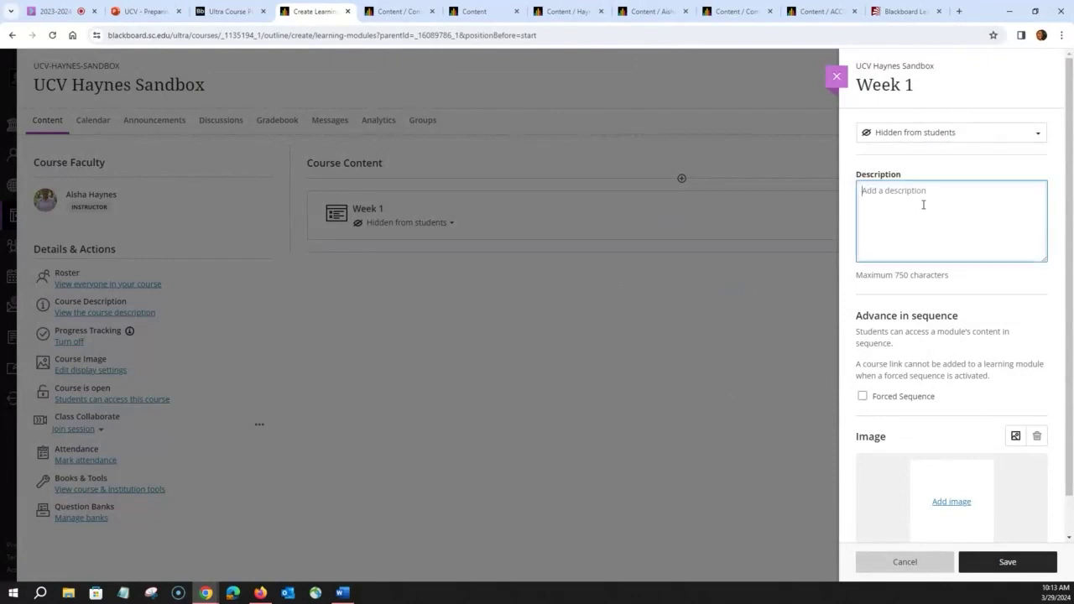
scroll(923, 204, "down", 1)
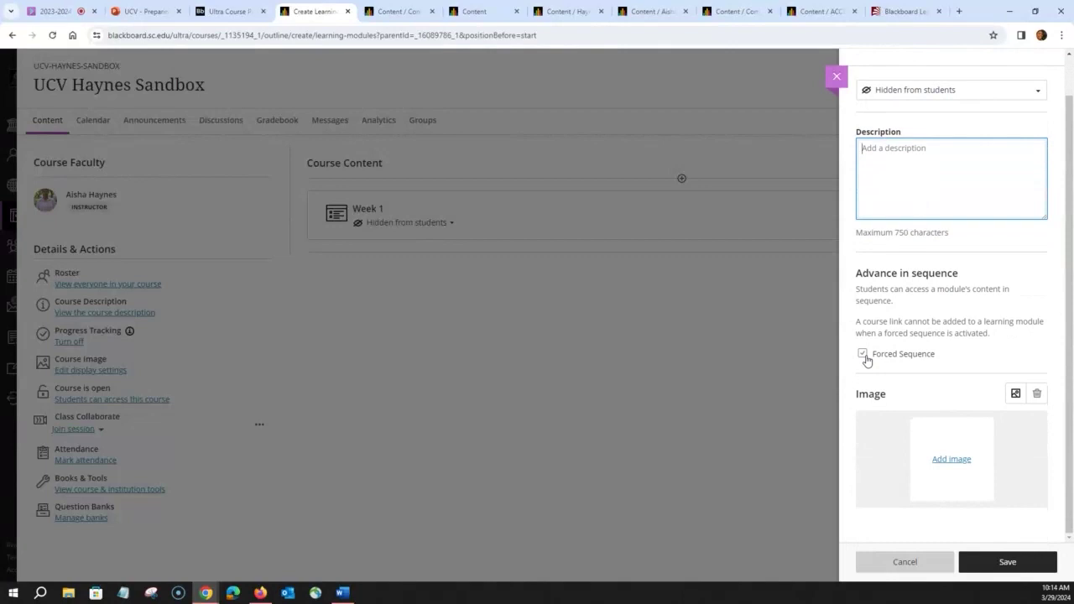
Search the Unsplash stock images for "computer" and pick the photo of a laptop showing code beside a yellow cup as the module image.
left_click(951, 461)
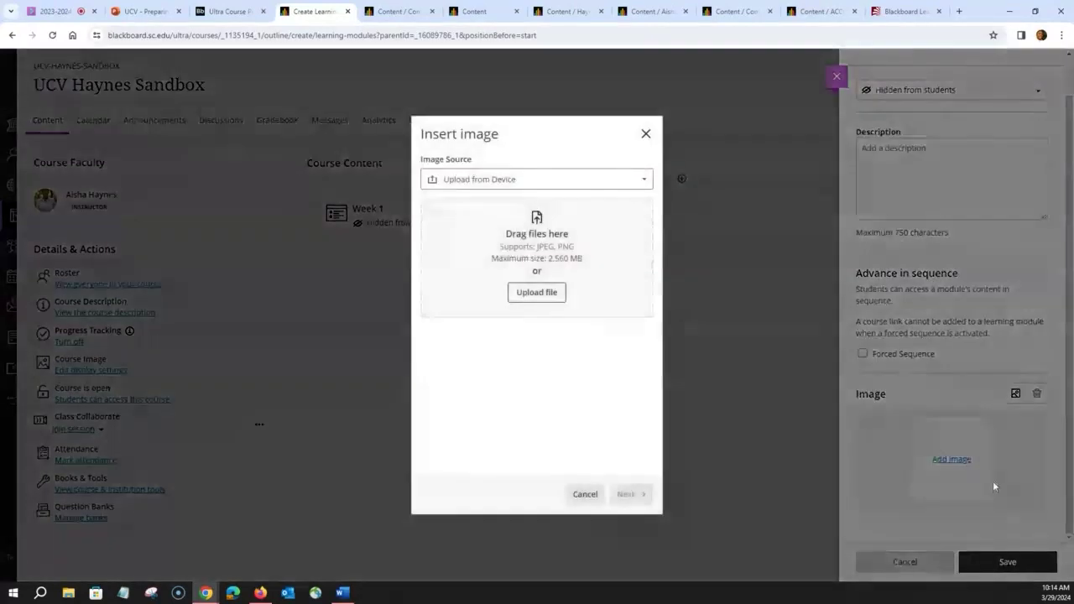
left_click(529, 181)
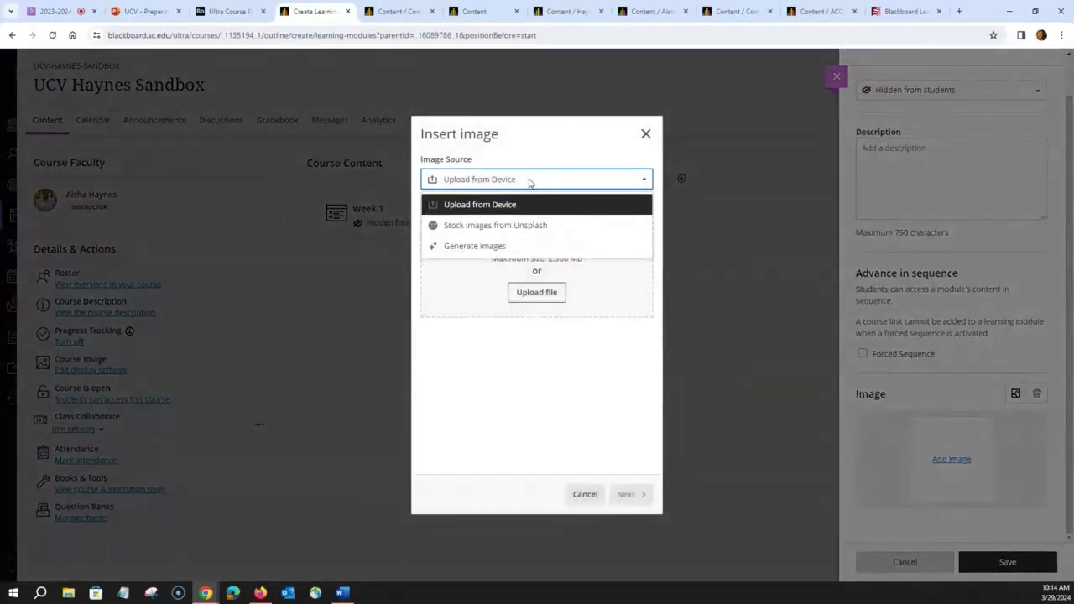
left_click(520, 229)
left_click_drag(536, 214, 402, 208)
type("computer")
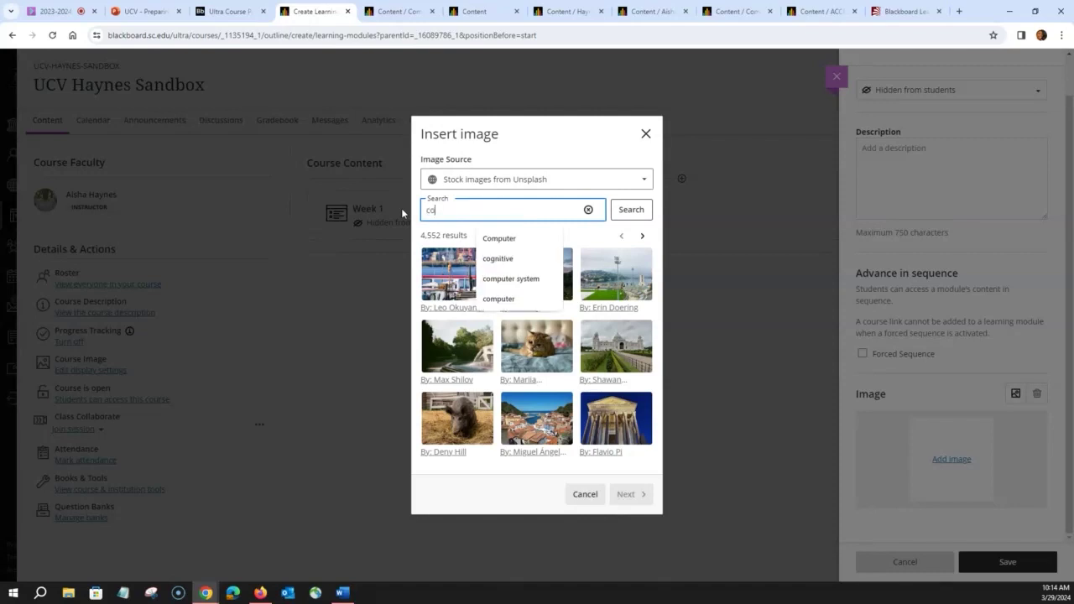
left_click(626, 213)
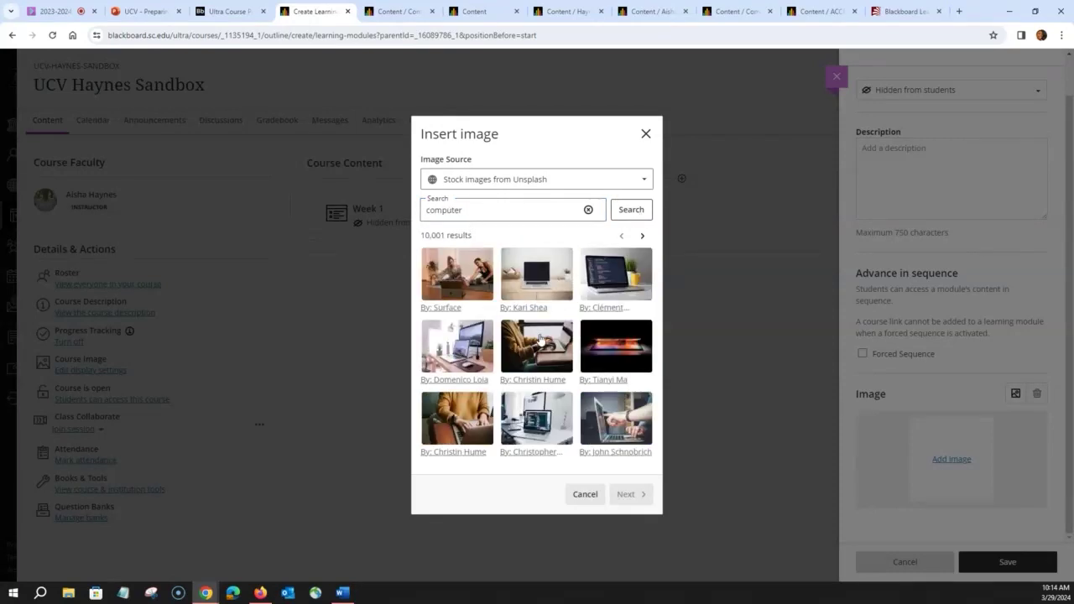
left_click(618, 288)
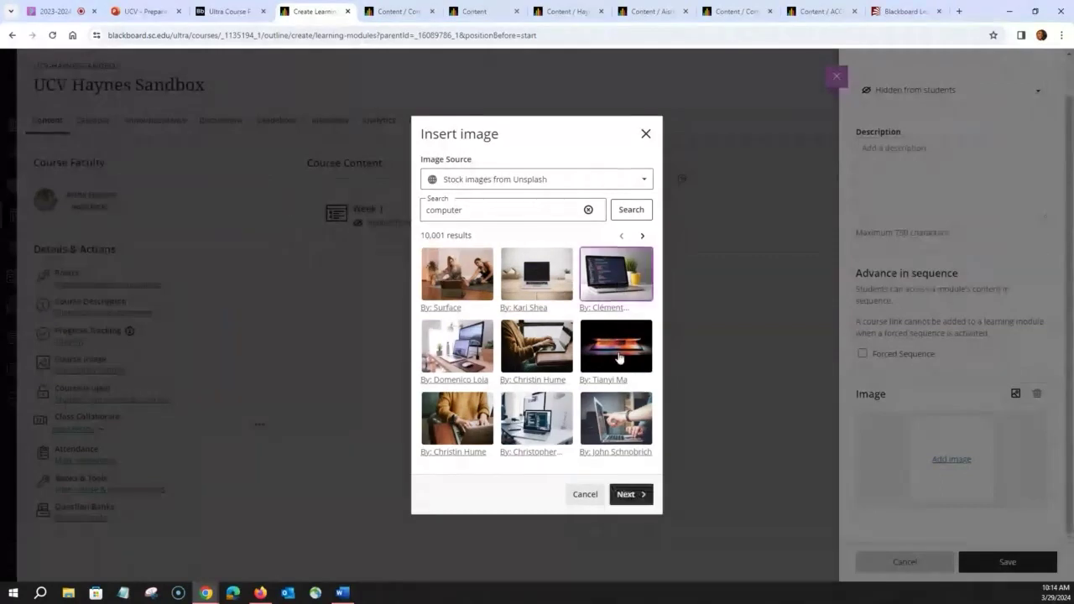
left_click(640, 496)
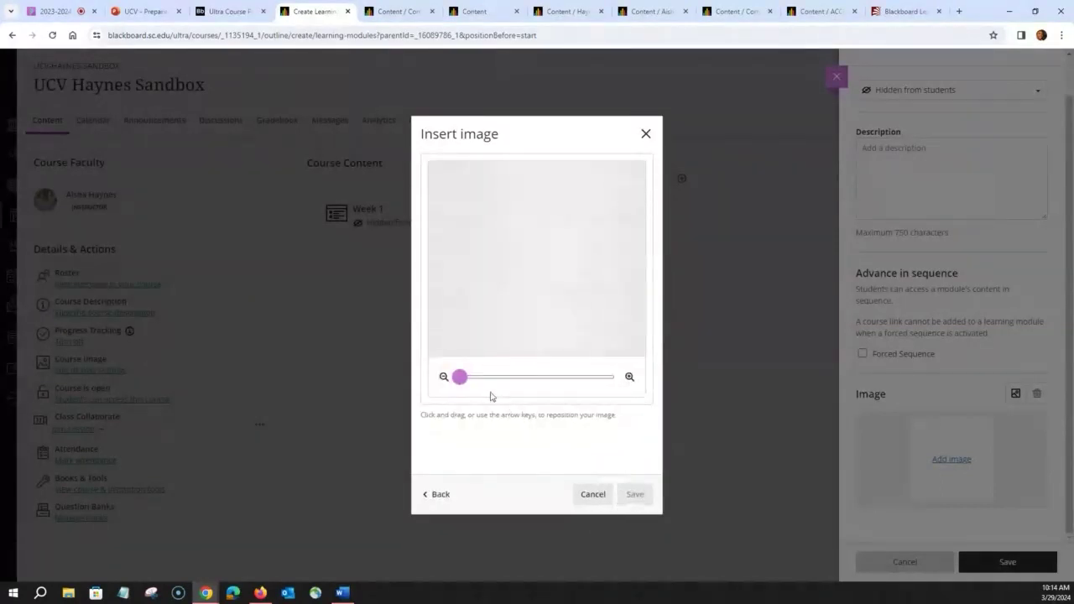
Frame the laptop in the image crop at minimum zoom, then save the image and the Week 1 module.
left_click_drag(459, 384, 482, 386)
left_click_drag(489, 325, 532, 323)
left_click_drag(483, 378, 459, 378)
left_click_drag(545, 322, 532, 321)
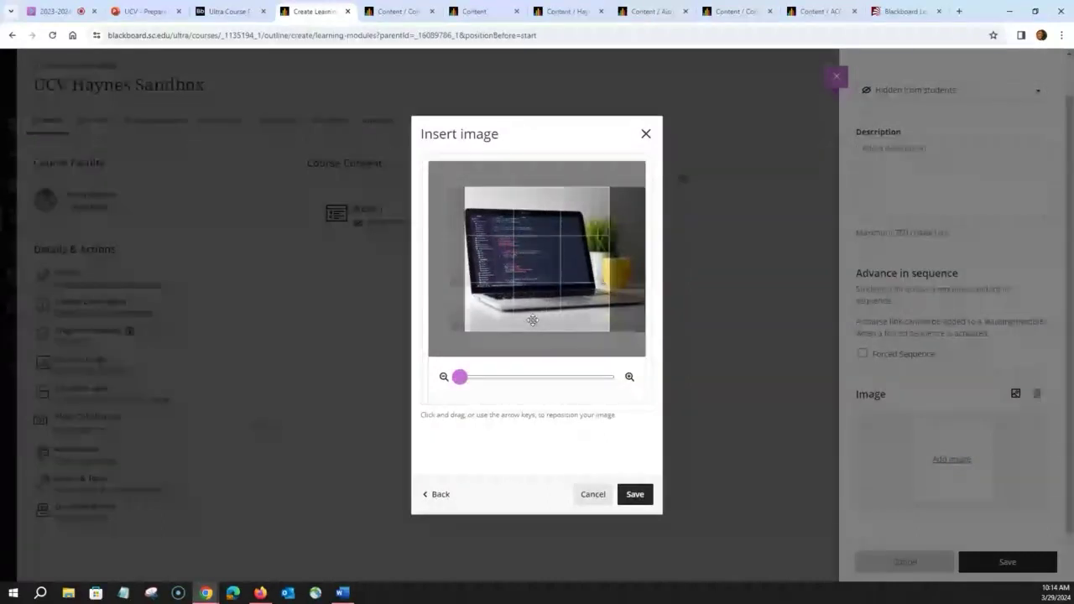
left_click(636, 497)
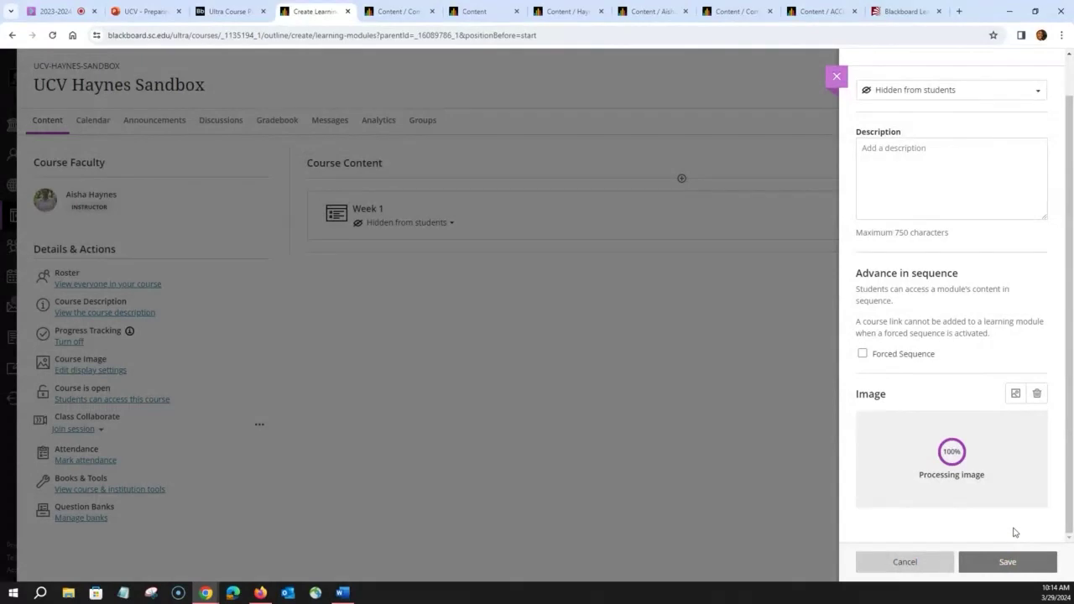
left_click(1006, 560)
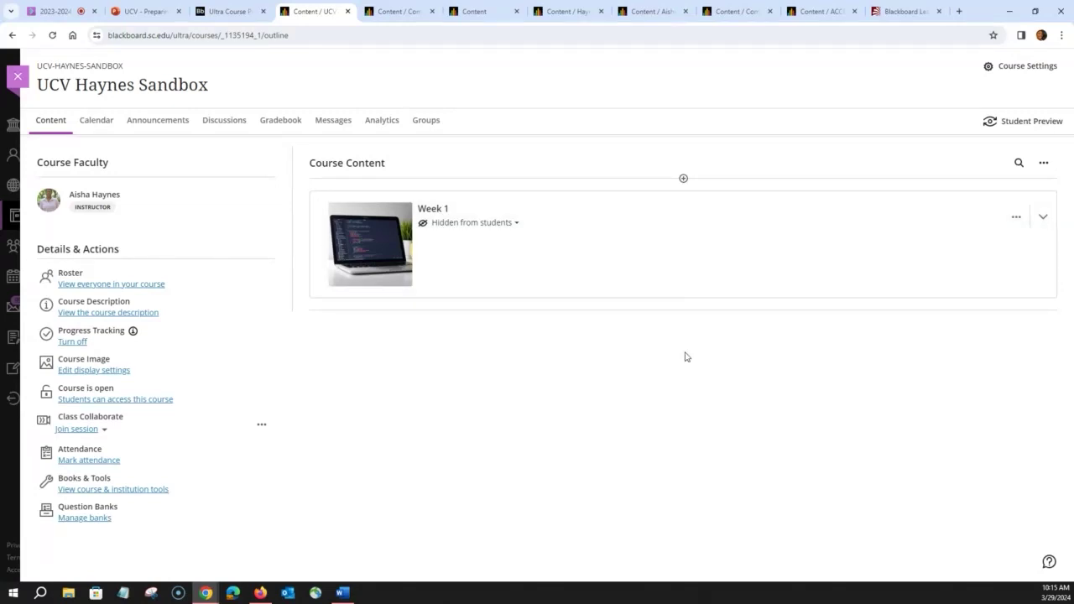
Begin copying content into the Week 1 module, find courses matching 264 and open the contents of ITEC264-7HN-FALL-2019.
left_click(673, 250)
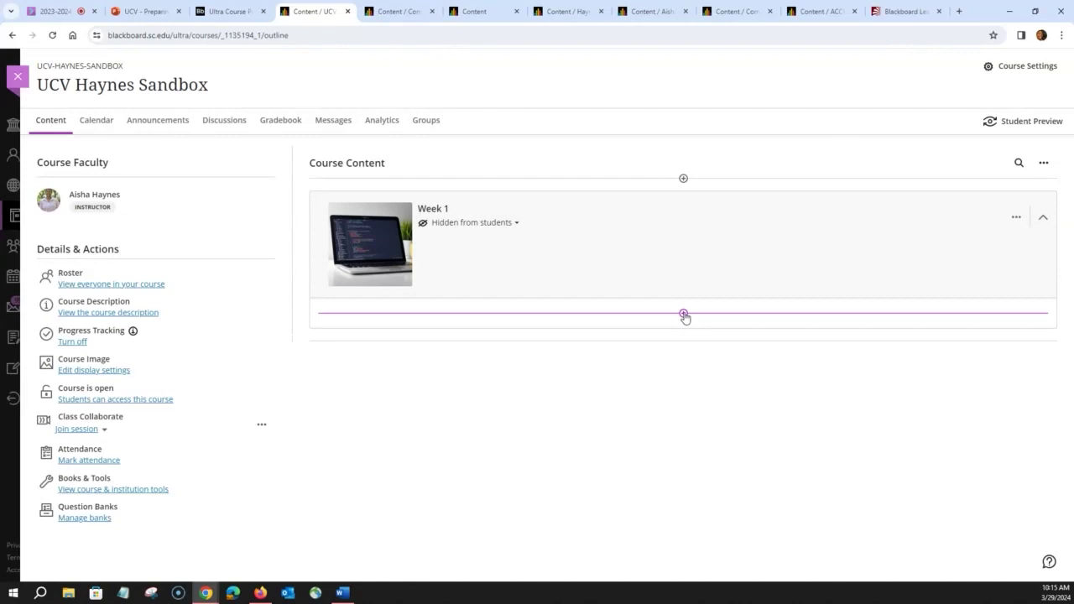
left_click(684, 315)
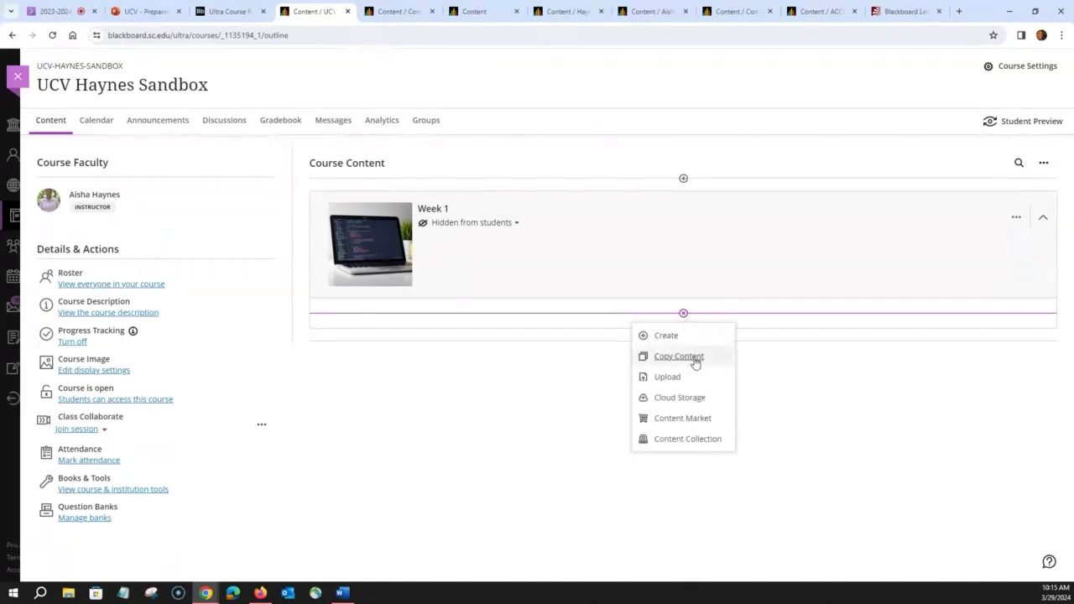
left_click(694, 361)
left_click(132, 159)
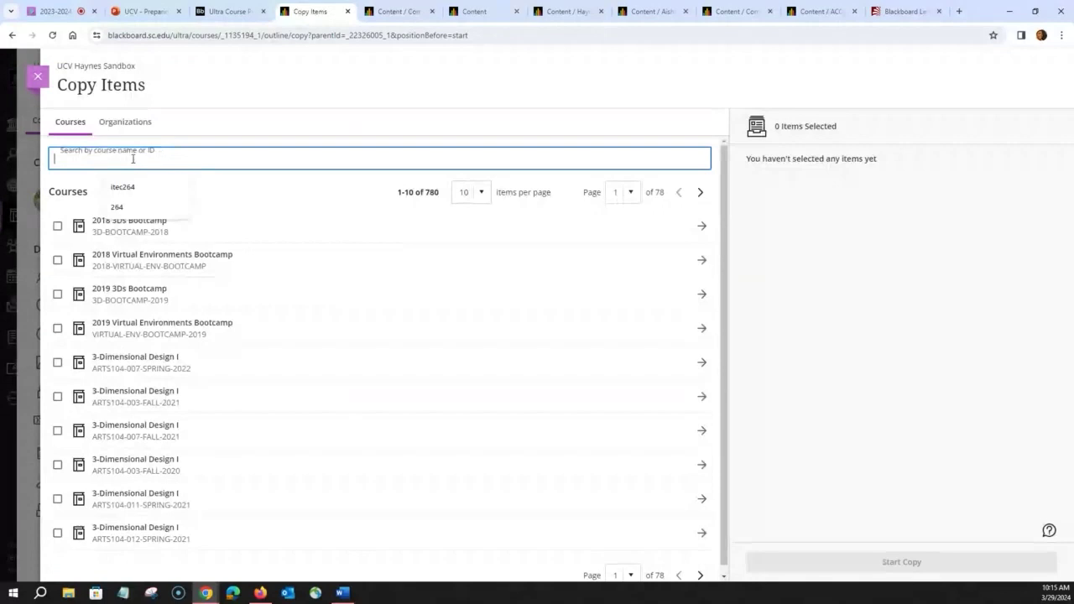
left_click(126, 206)
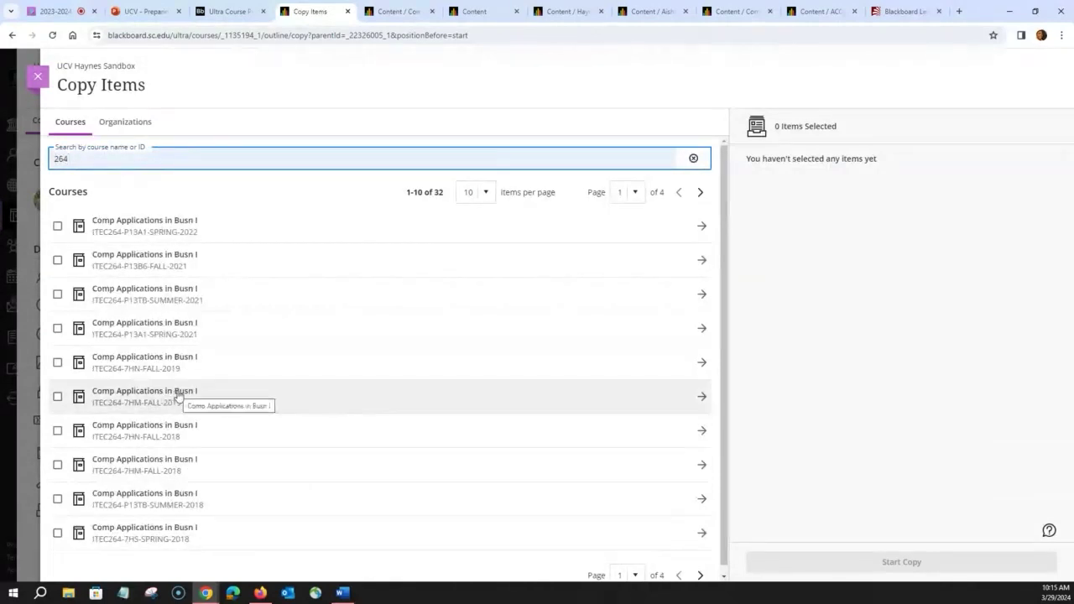
left_click(176, 362)
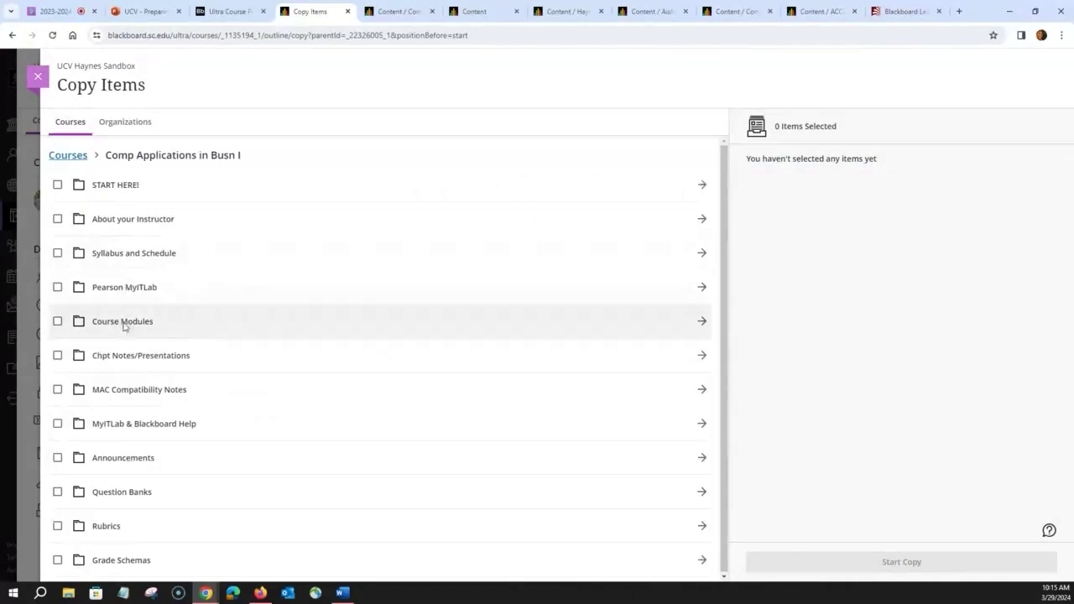
Copy Module 1, Read Chapter 1 in Textbook, Complete the MyITLab Simulation Training and Complete Chapter Grader Exercise from Course Modules' Module 1 folder into Week 1.
left_click(125, 323)
left_click(171, 187)
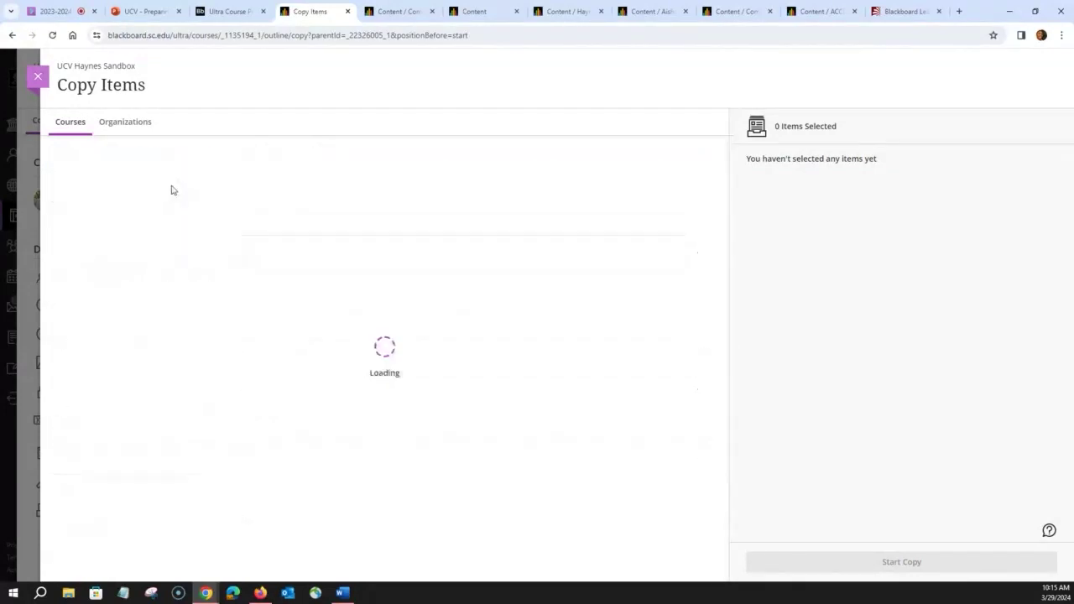
left_click(57, 184)
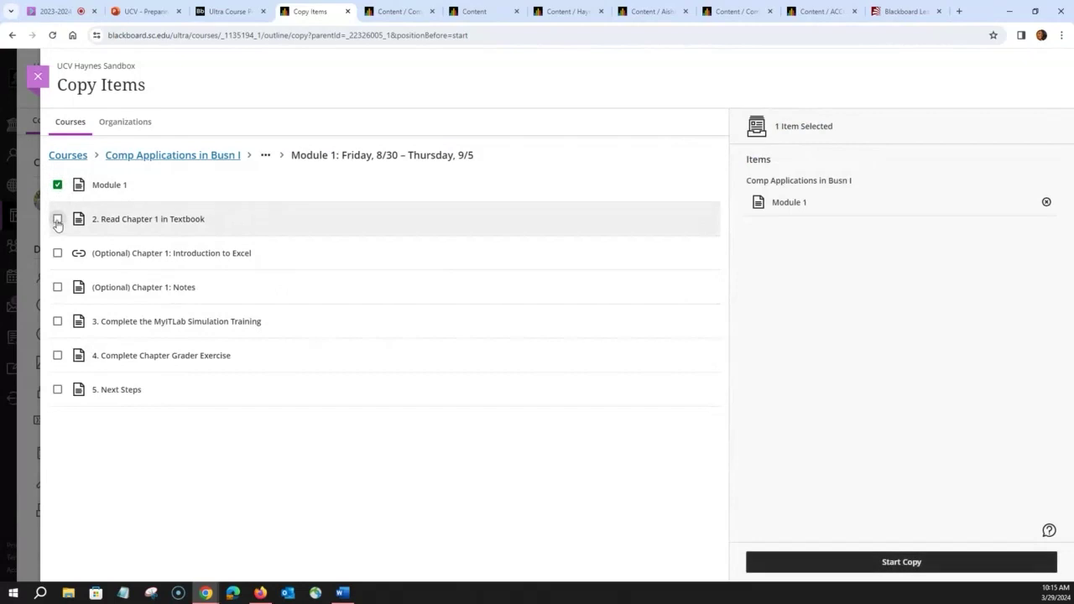
left_click(57, 219)
left_click(57, 321)
left_click(57, 355)
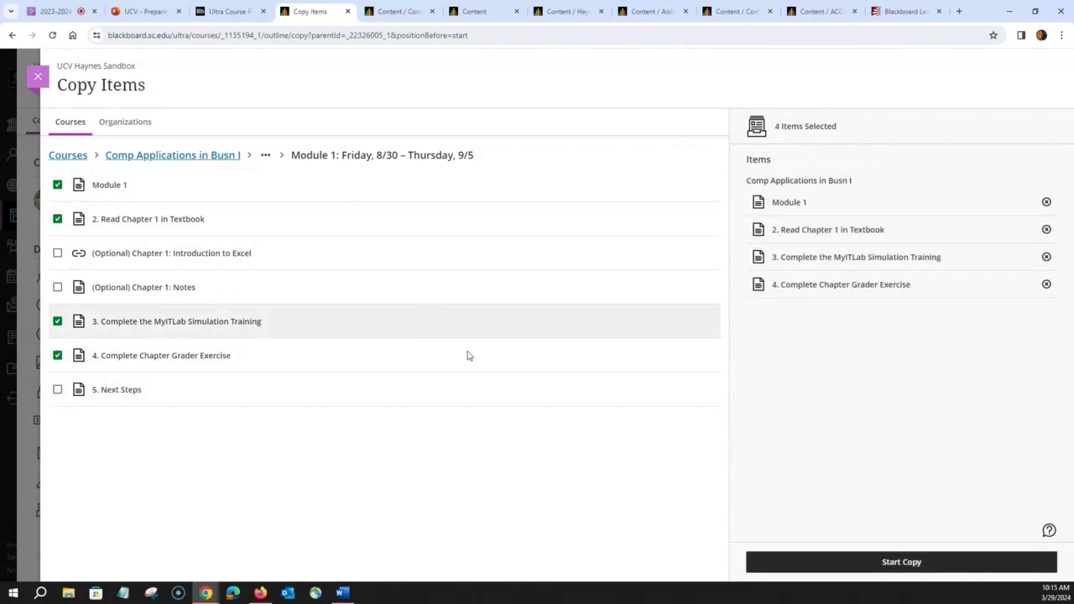
left_click(907, 568)
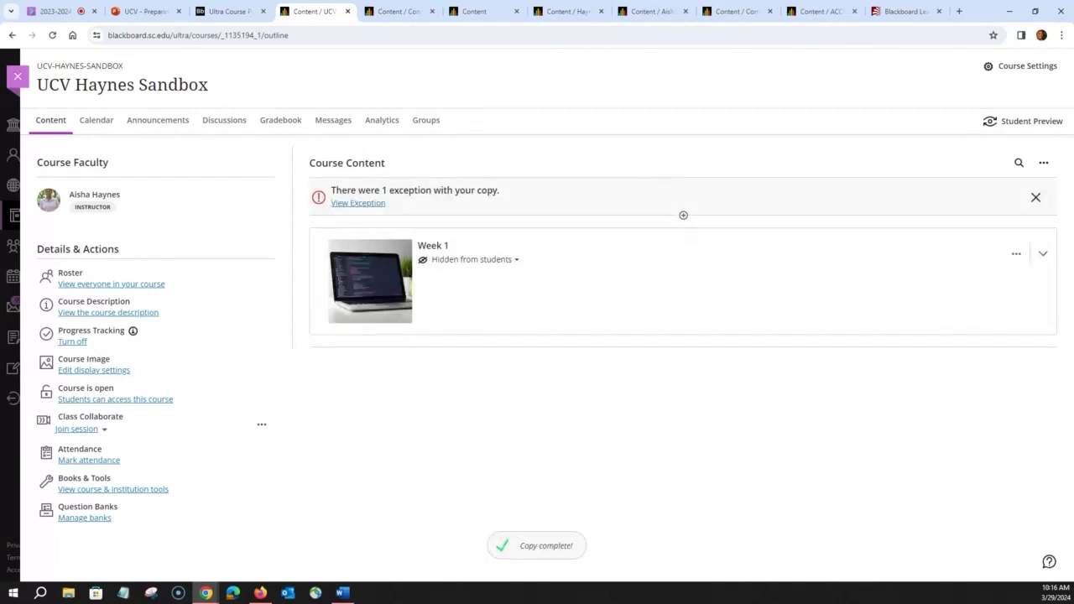
key("alt+Tab")
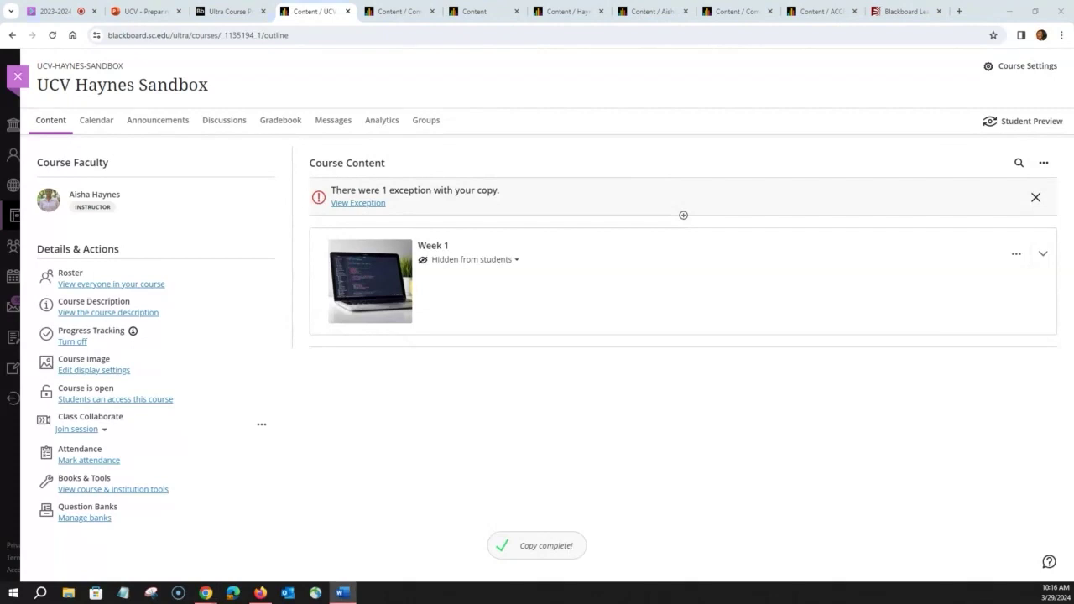
key("alt+Tab")
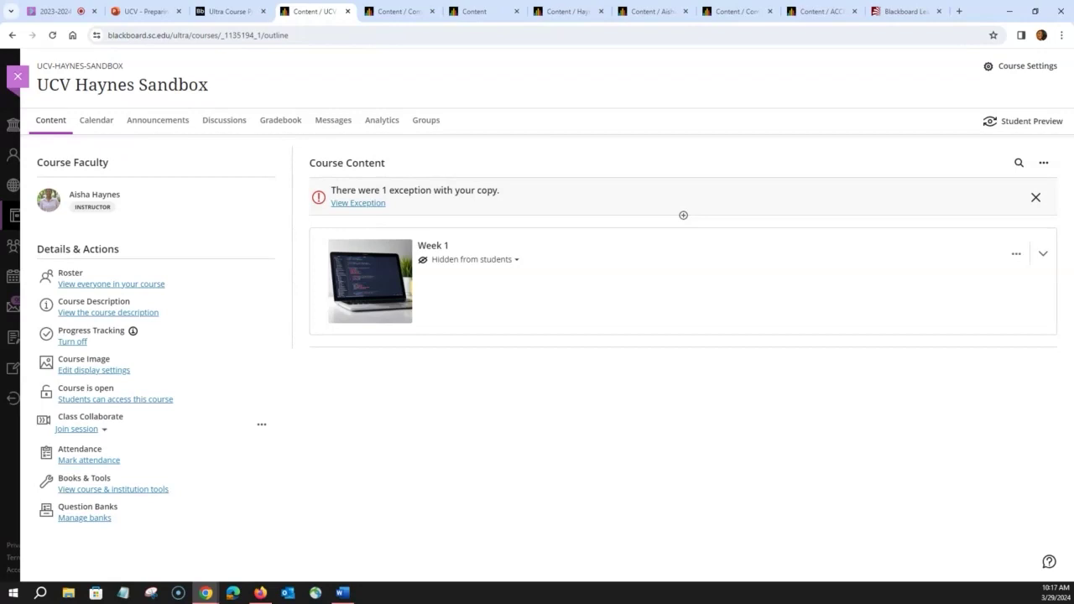
key("alt+Tab")
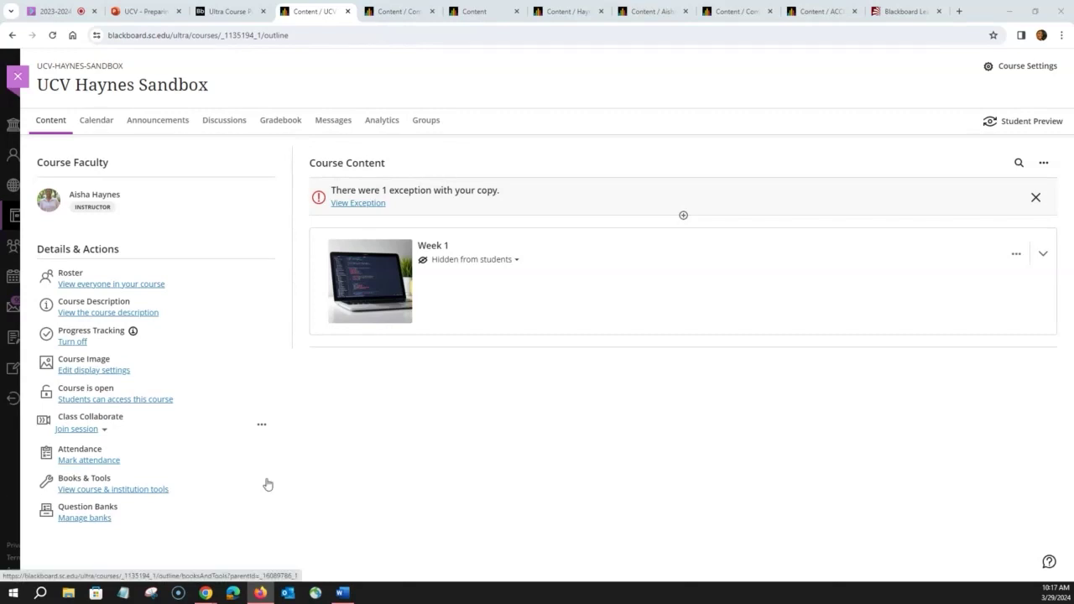
left_click(683, 346)
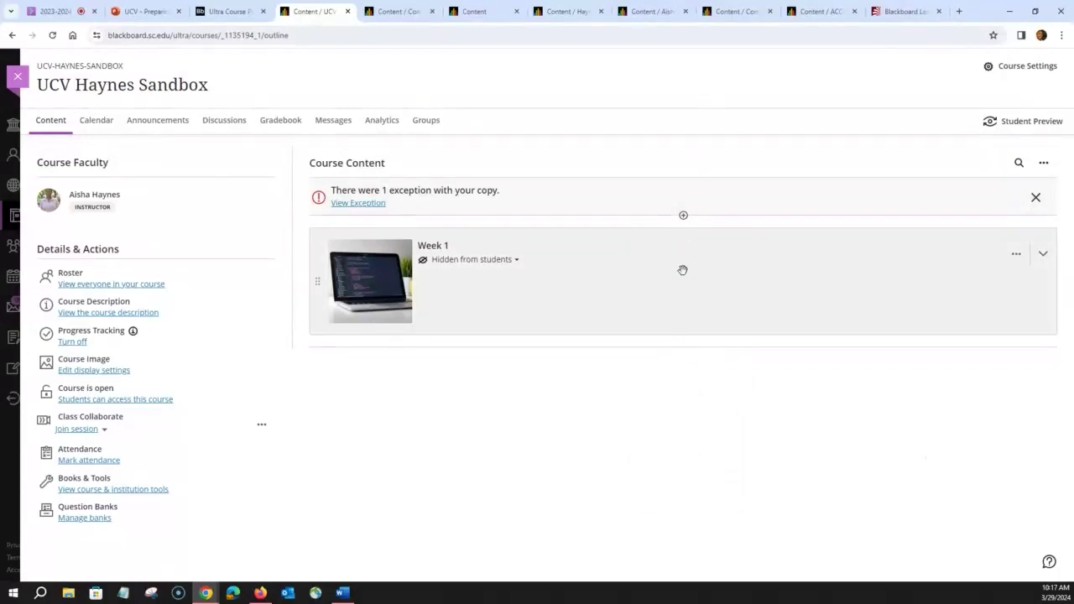
mouse_move(683, 350)
left_click(684, 349)
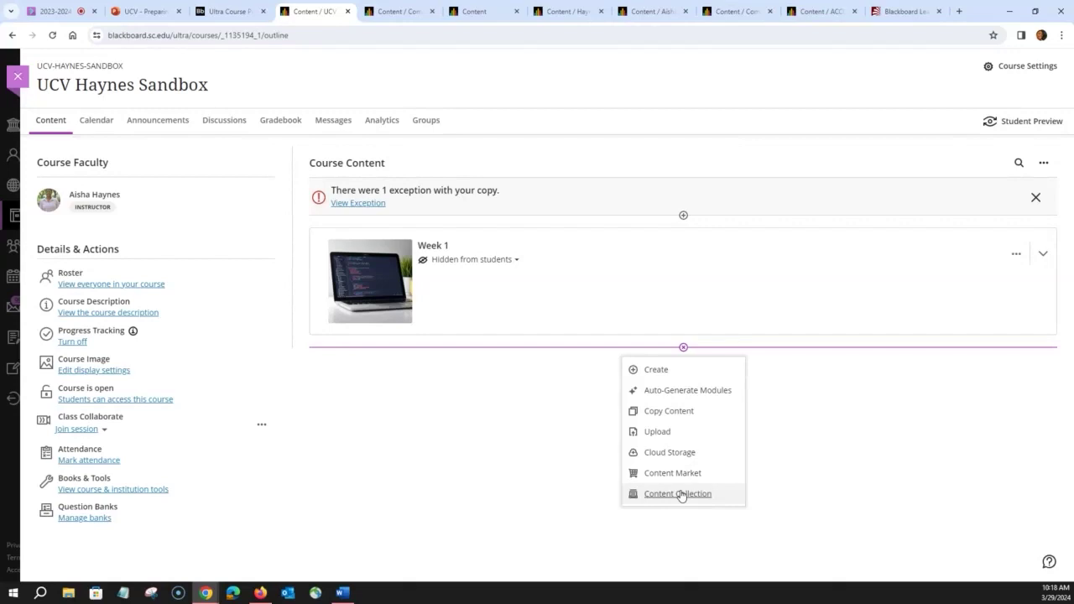
left_click(521, 444)
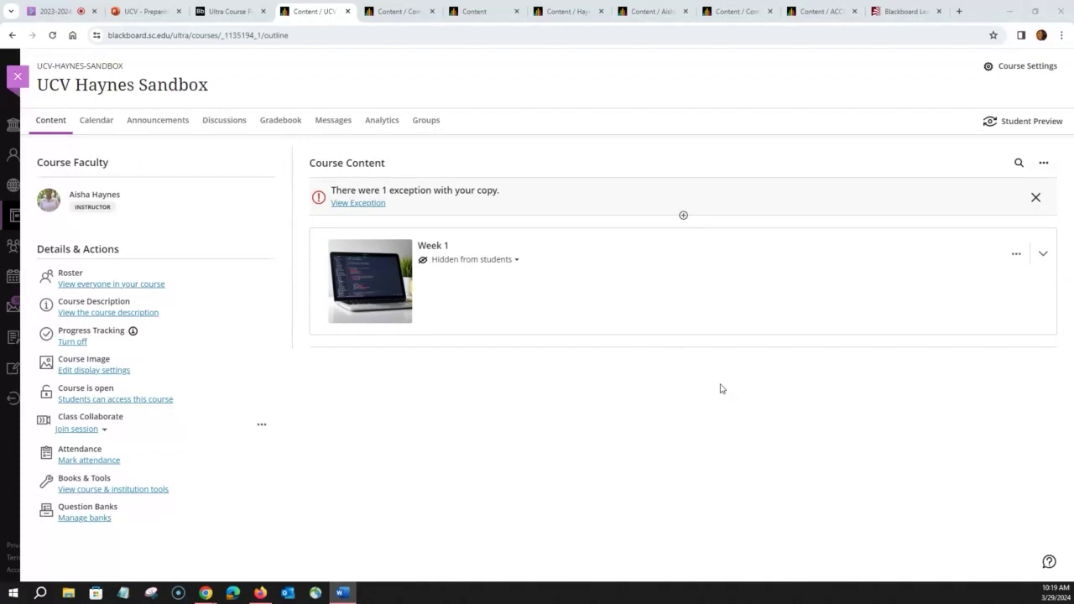
Start a new learning module titled Week 2 below the Week 1 module.
left_click(684, 348)
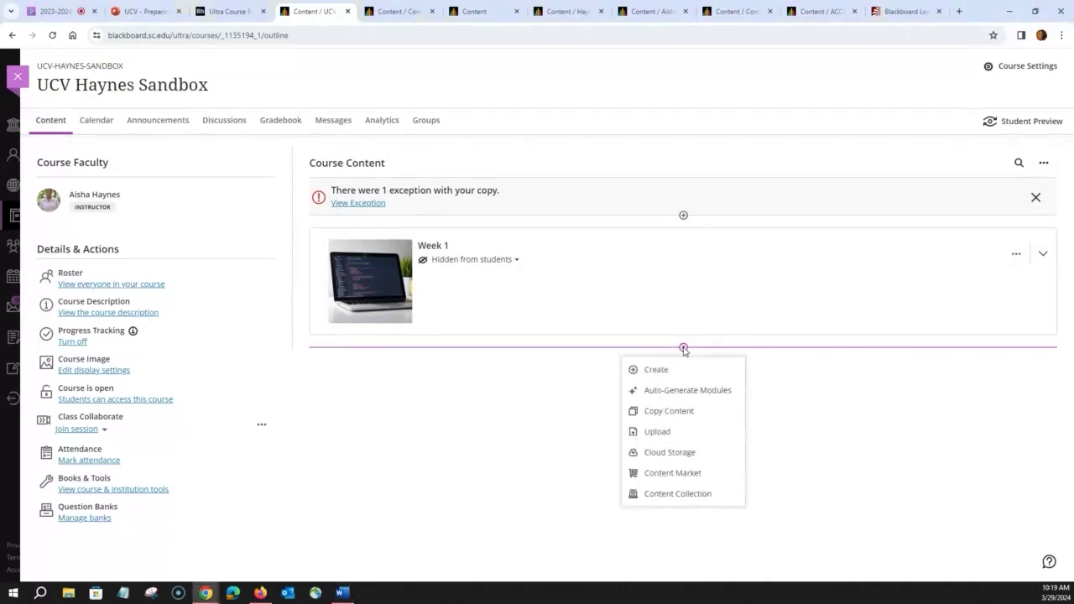
left_click(657, 370)
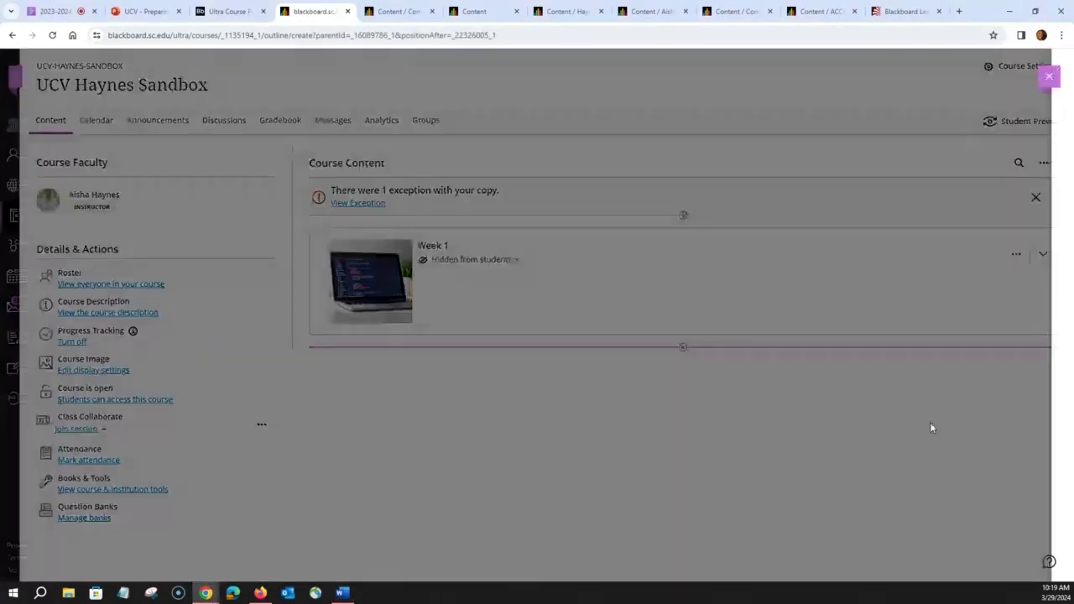
left_click(922, 165)
left_click(938, 78)
type("Week ")
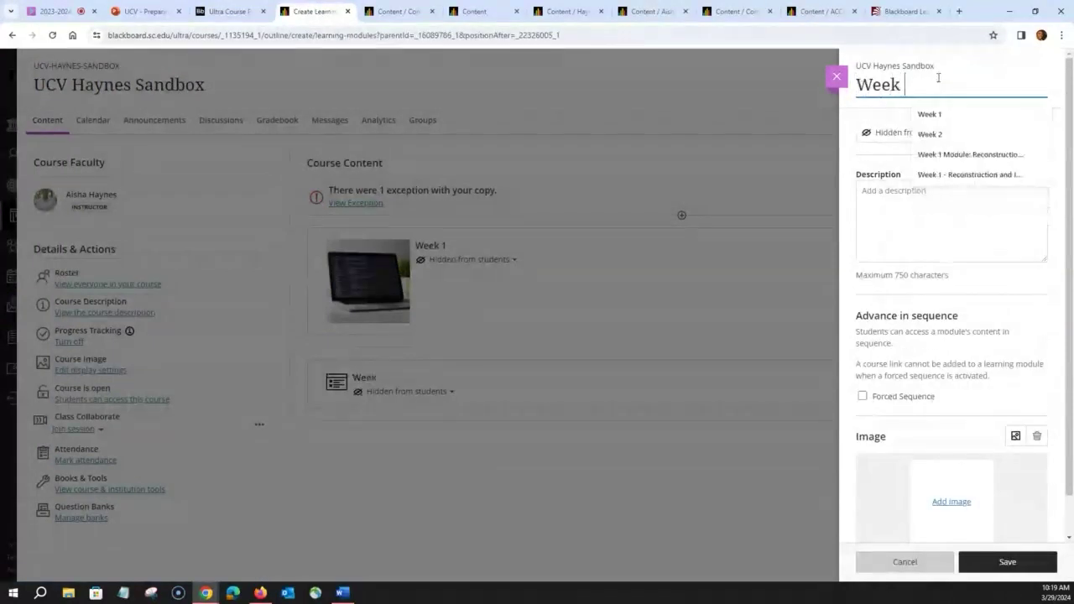
type("2")
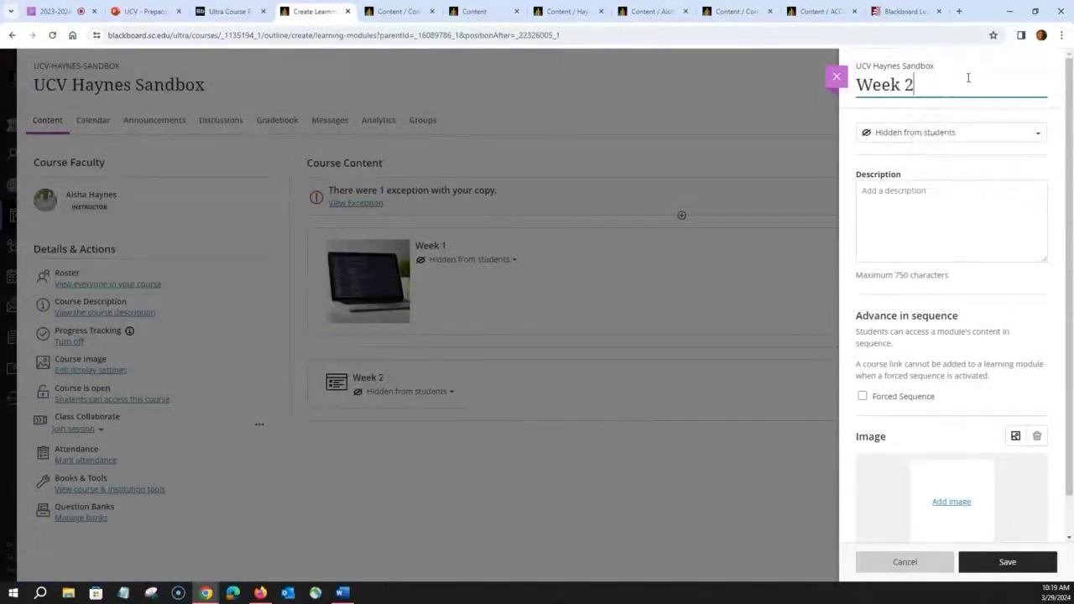
Add an Unsplash stock photo of a room with a chandelier as the module image, then save the image and the Week 2 module.
scroll(915, 302, "down", 1)
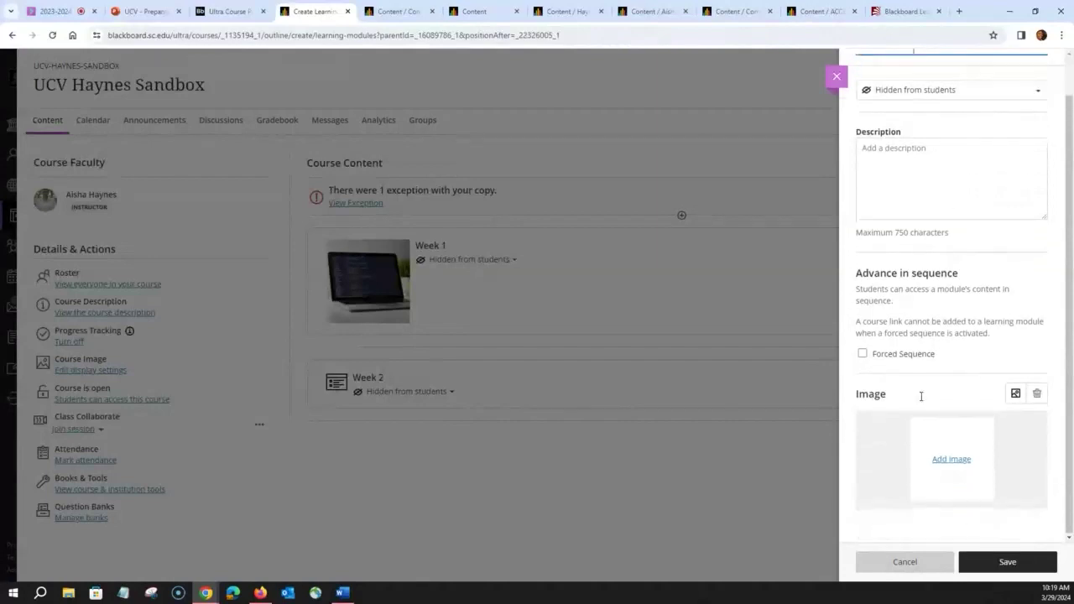
left_click(951, 460)
left_click(527, 181)
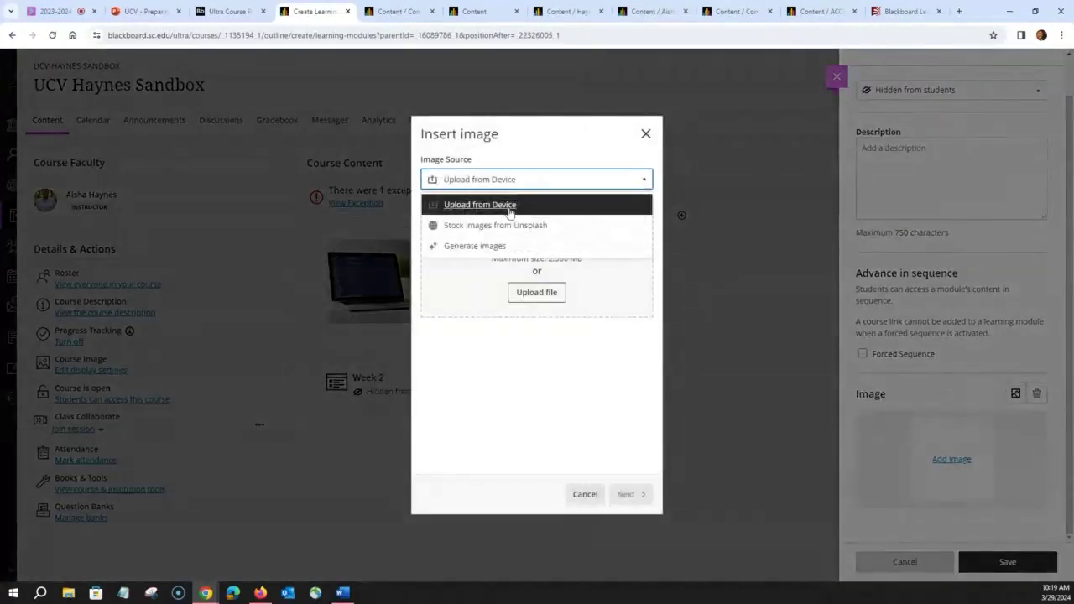
left_click(509, 231)
left_click(533, 215)
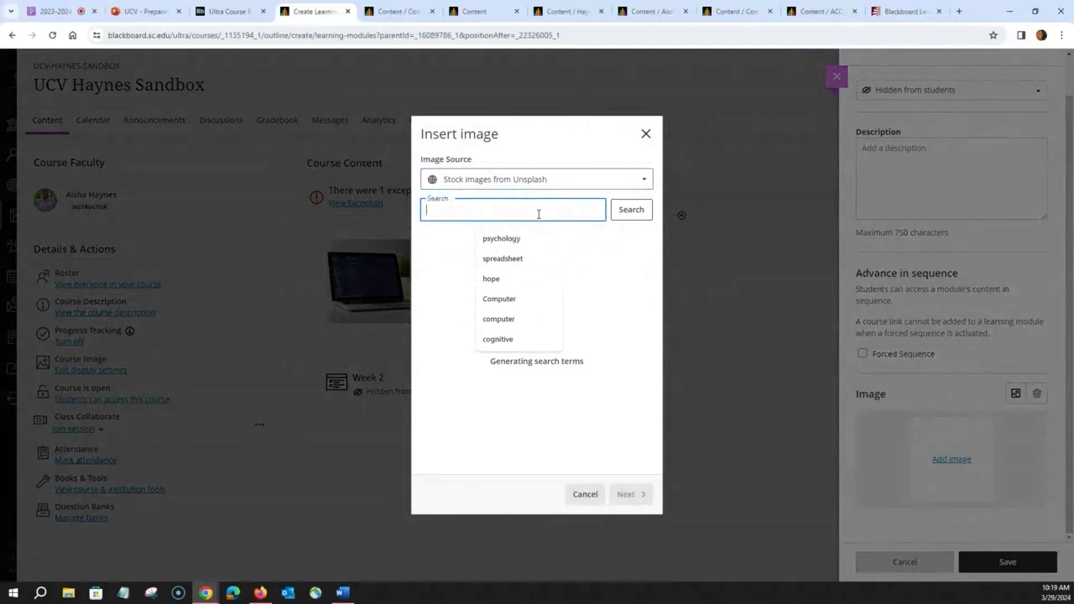
left_click(631, 304)
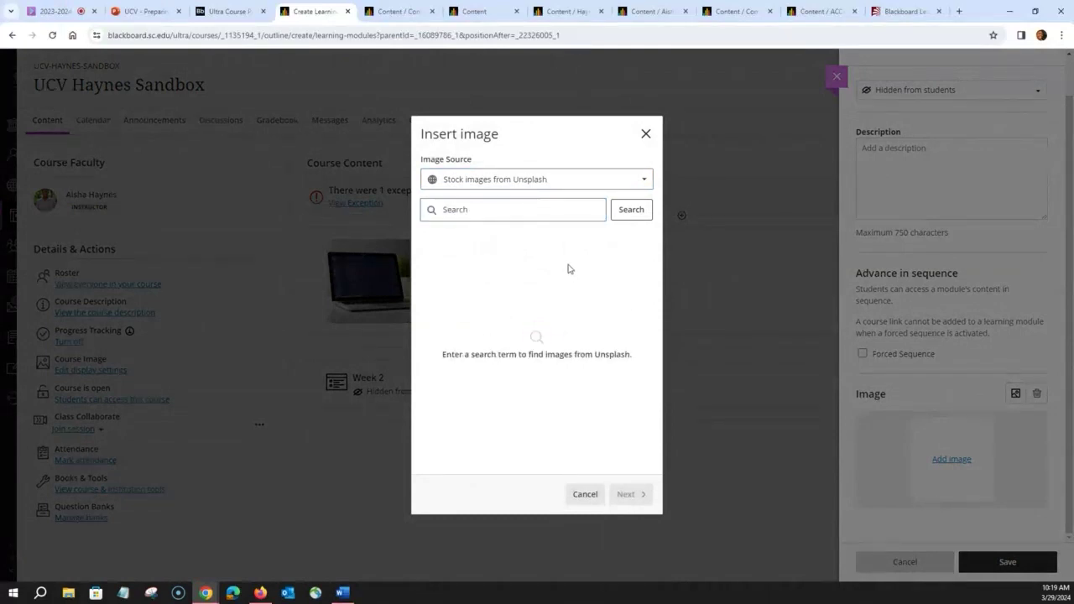
left_click(611, 346)
left_click(642, 494)
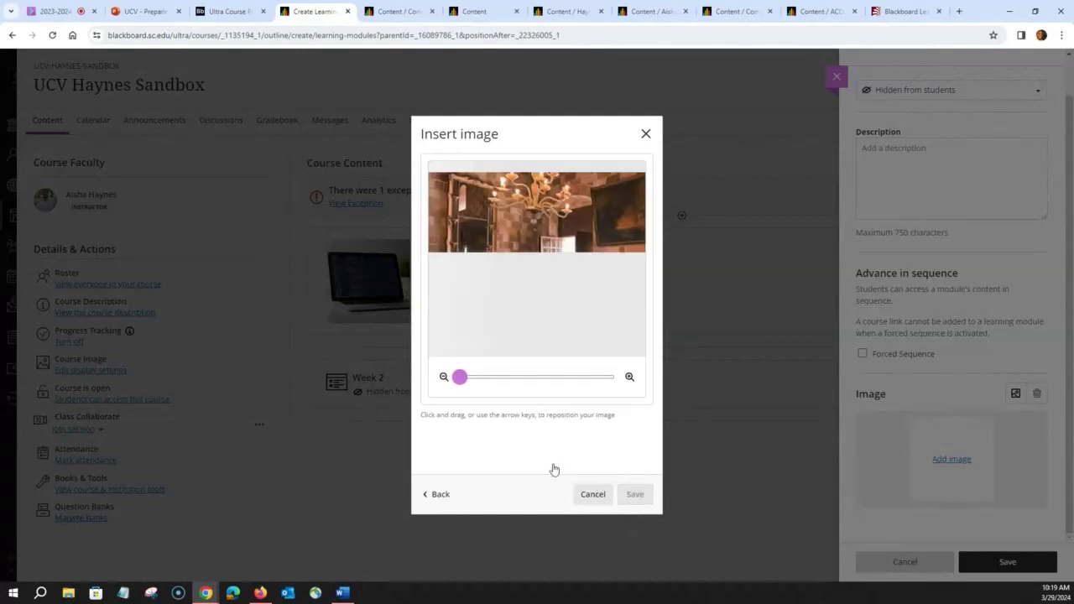
left_click(636, 495)
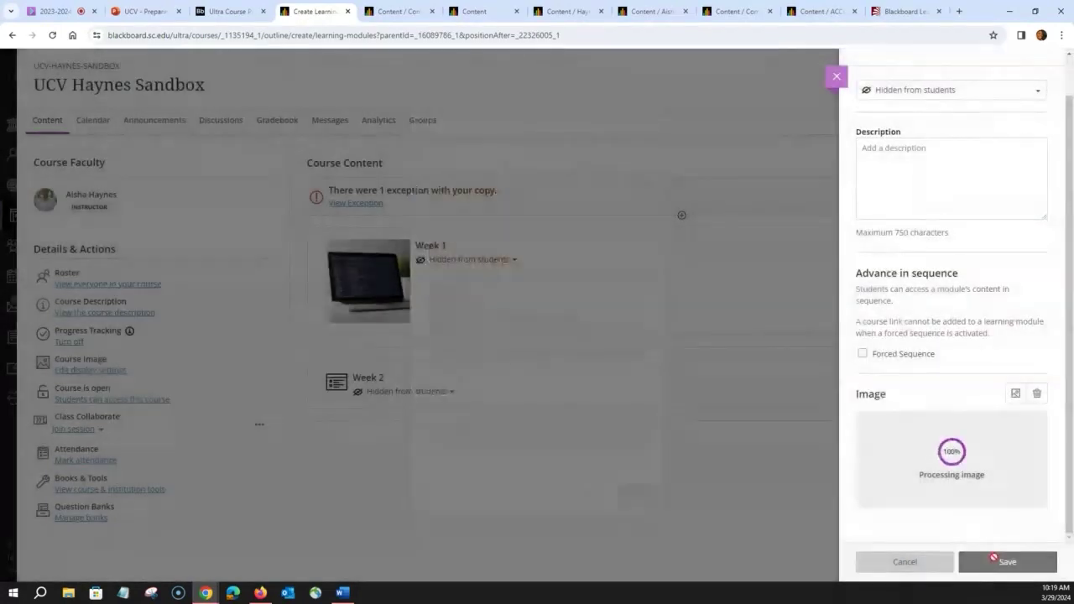
left_click(1003, 561)
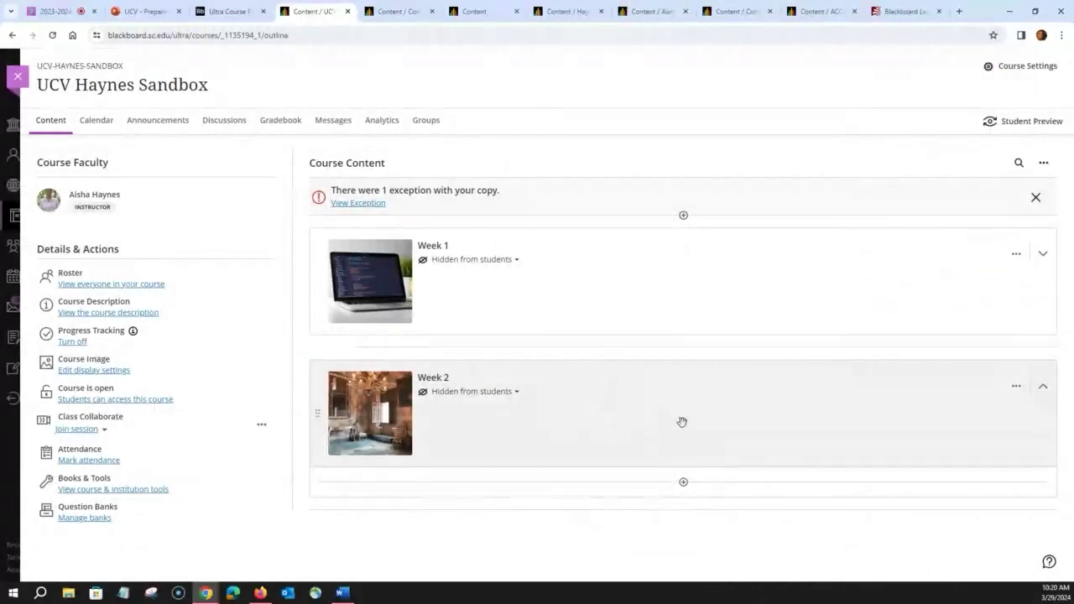
Begin copying content into the Week 2 module, find courses matching 264 and open the contents of ITEC264-7HN-FALL-2019.
left_click(684, 484)
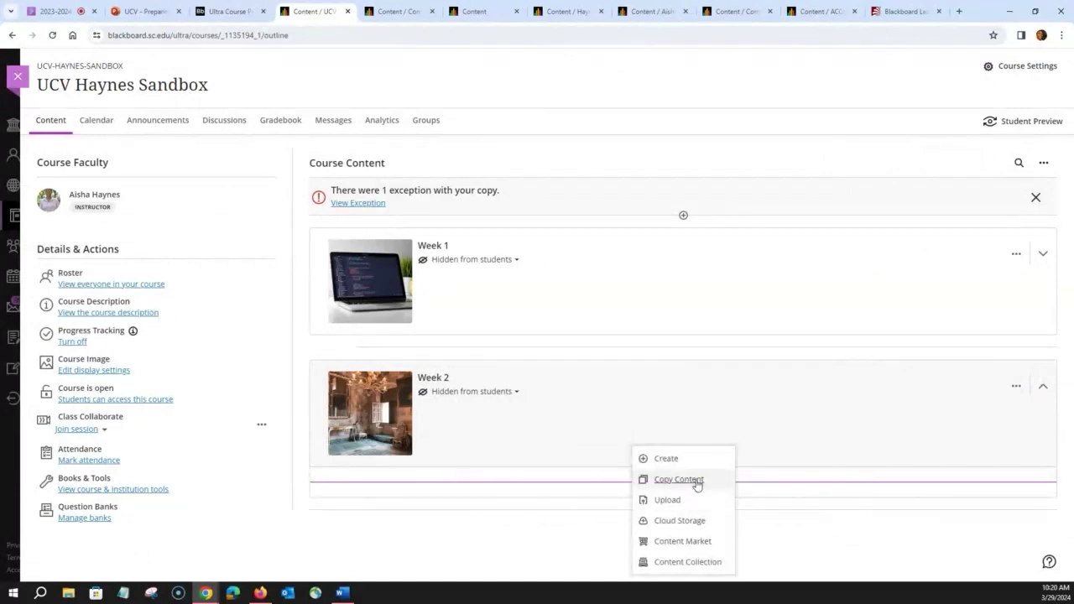
left_click(679, 480)
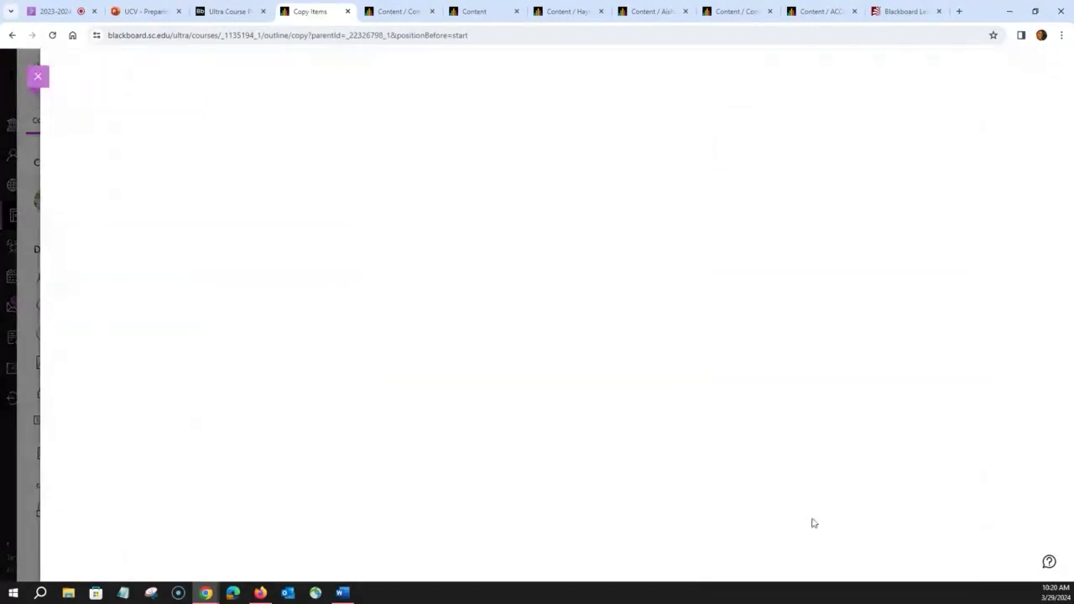
left_click(126, 158)
type("264")
left_click(211, 186)
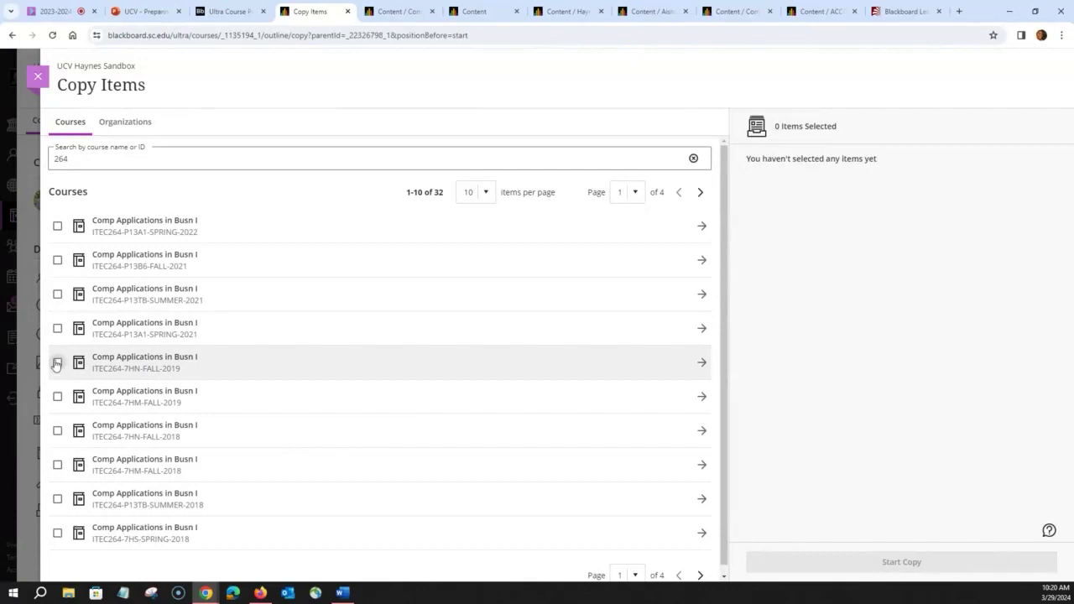
left_click(190, 361)
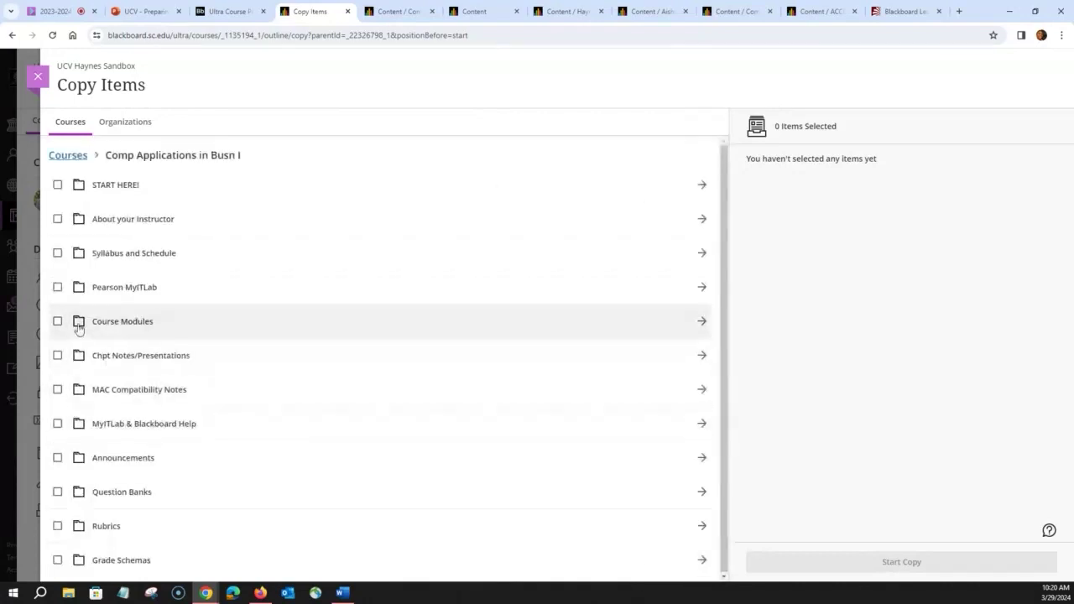
Copy (Optional) Chapter 2: Notes and 1. Read Chapter in Textbook from Course Modules' Module 2 folder into Week 2.
left_click(120, 324)
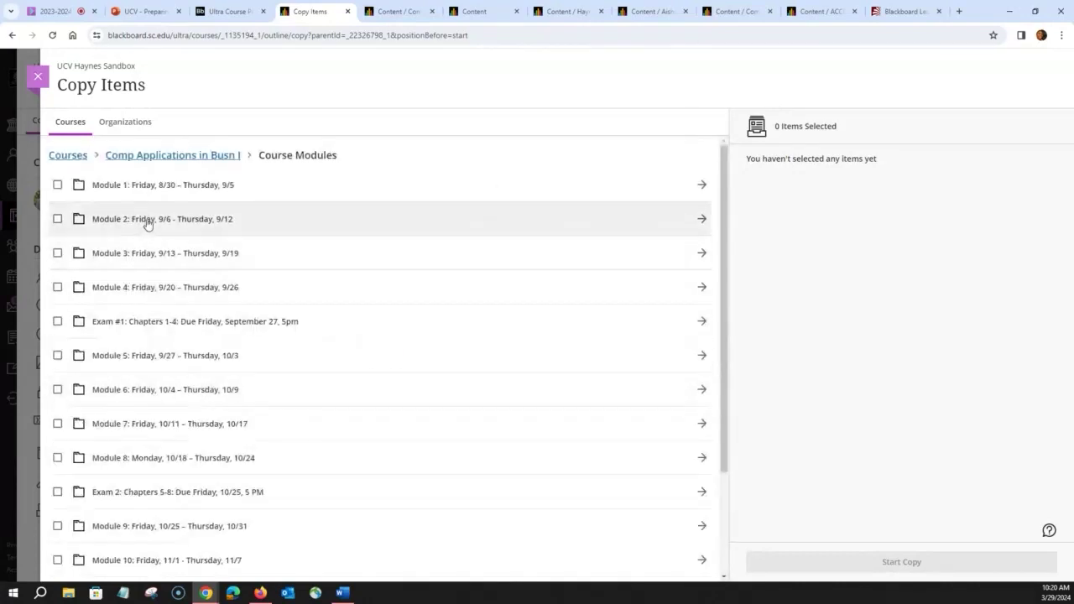
left_click(147, 219)
left_click(57, 253)
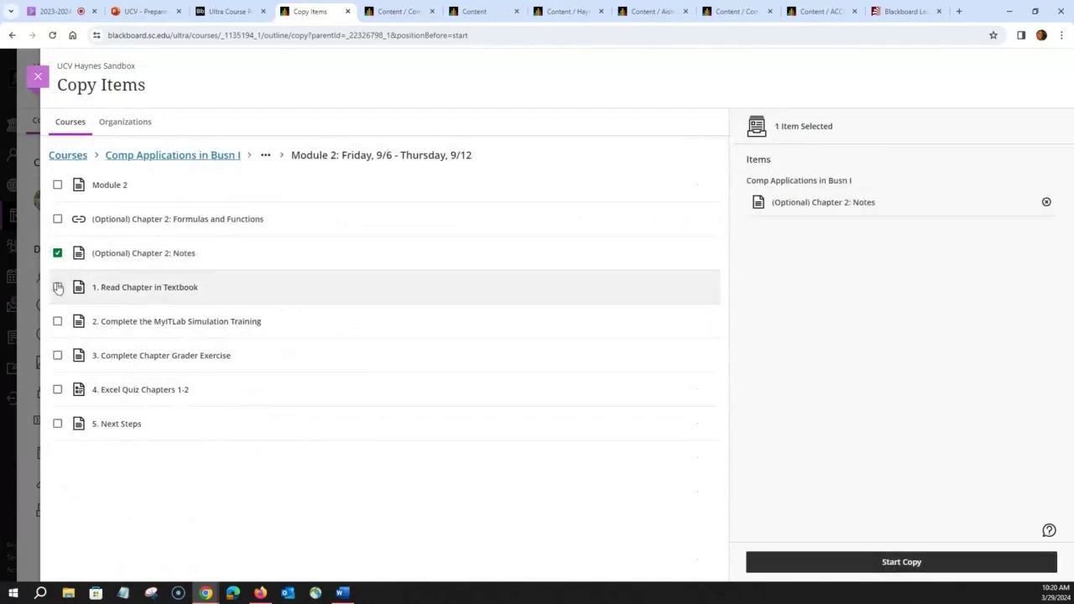
left_click(57, 287)
left_click(900, 562)
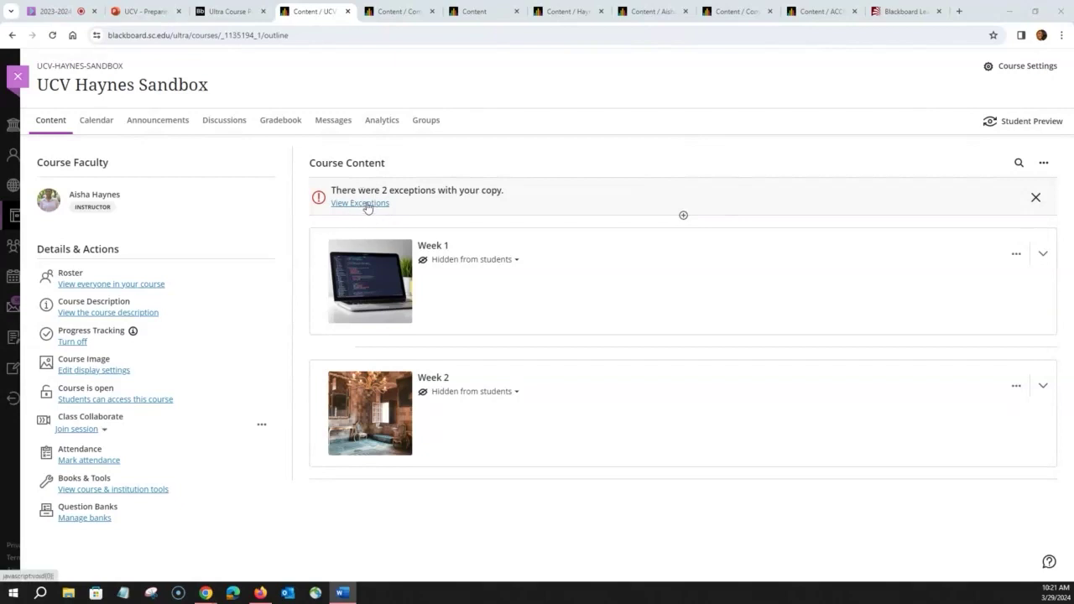
Review the content exceptions in the copy's Exception Report, close it and look over the additional course content options.
left_click(370, 205)
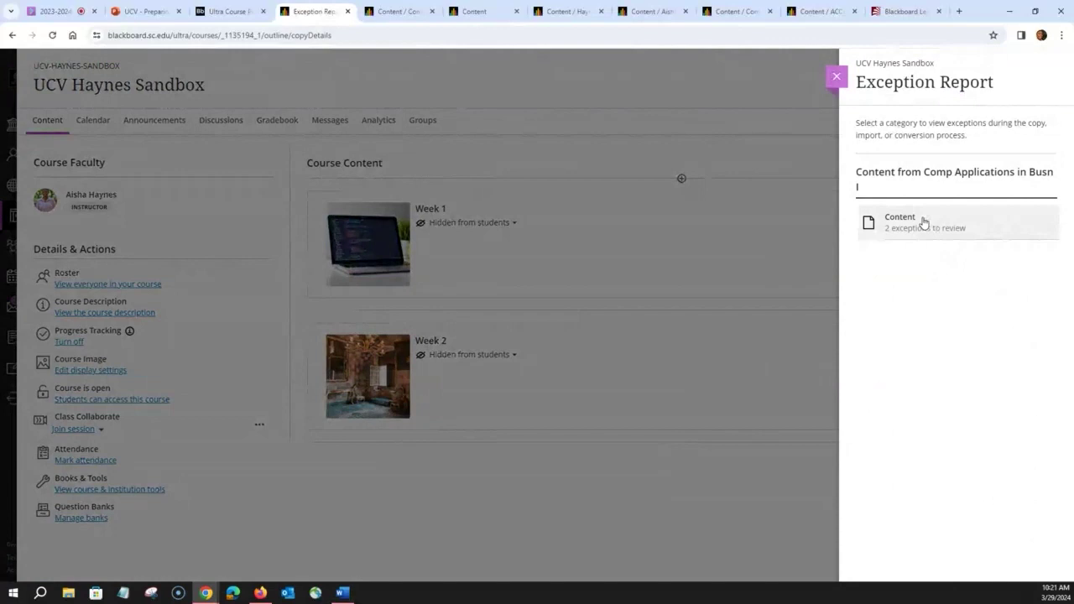
left_click(912, 227)
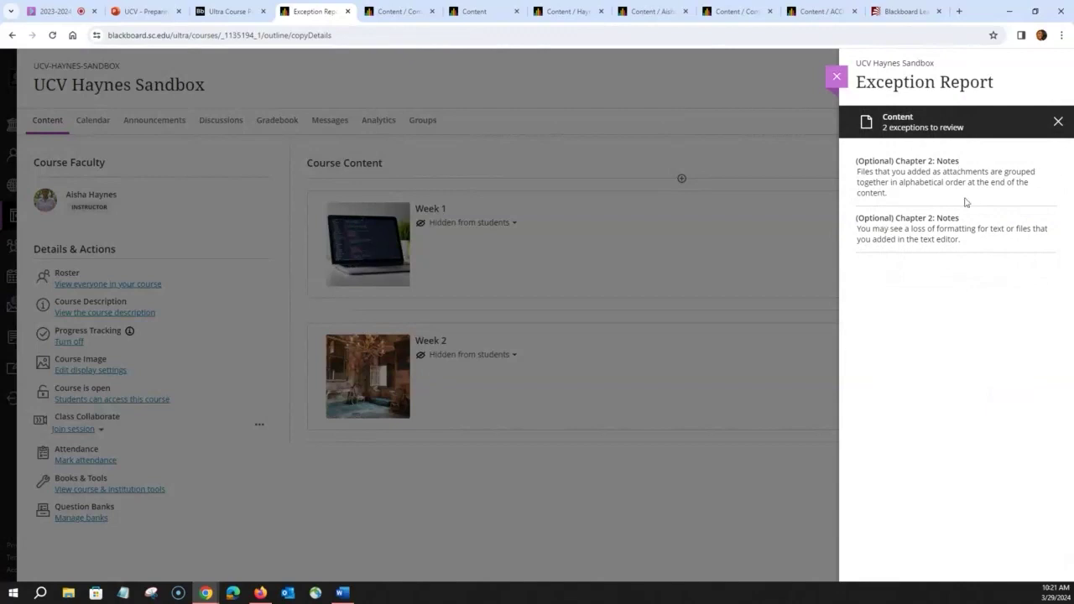
left_click(1058, 121)
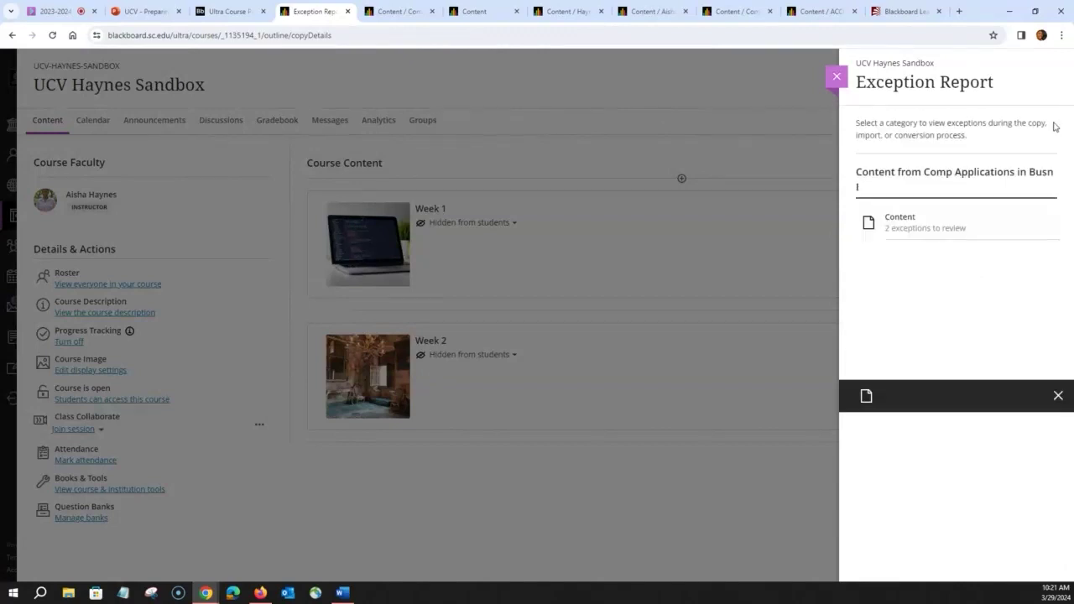
left_click(835, 79)
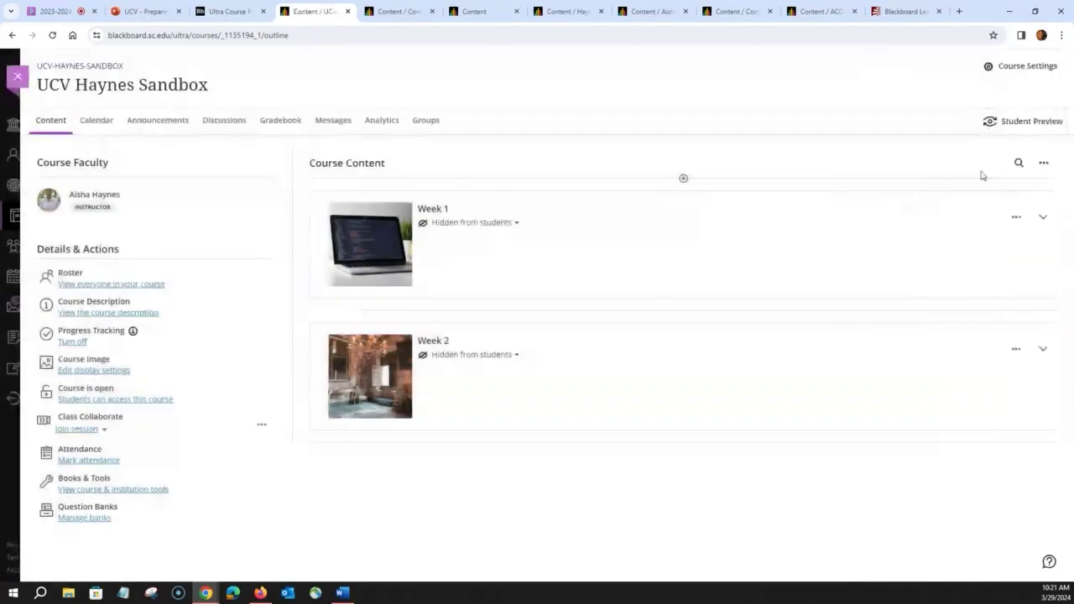
left_click(1044, 164)
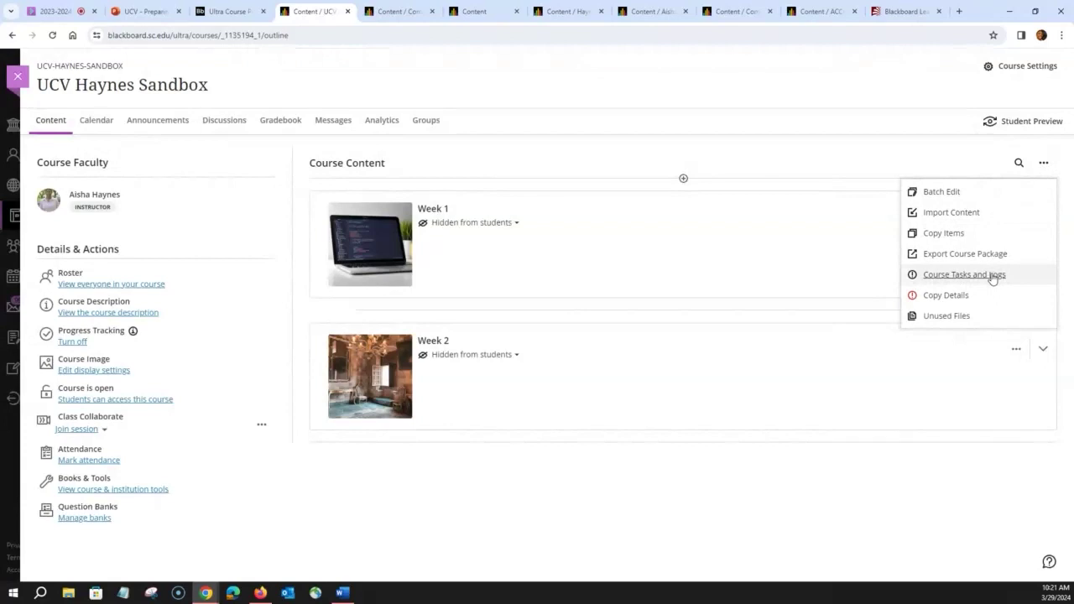
left_click(898, 495)
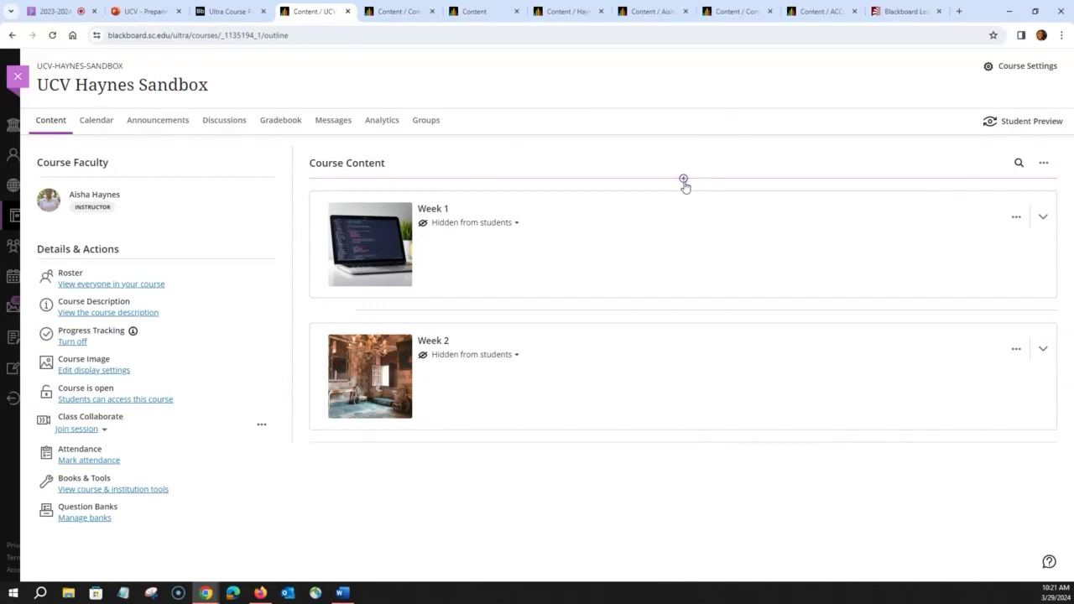
Copy the Syllabus and Schedule folder from ITEC264-7HN-FALL-2019 to the start of the course content above Week 1, and dismiss the exceptions notice.
left_click(683, 180)
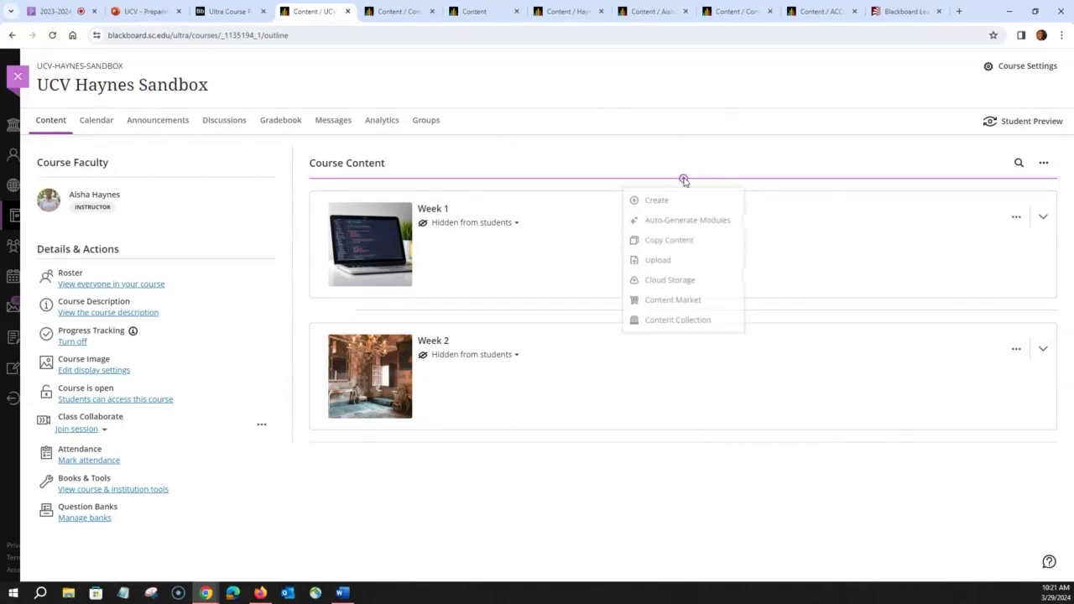
left_click(691, 245)
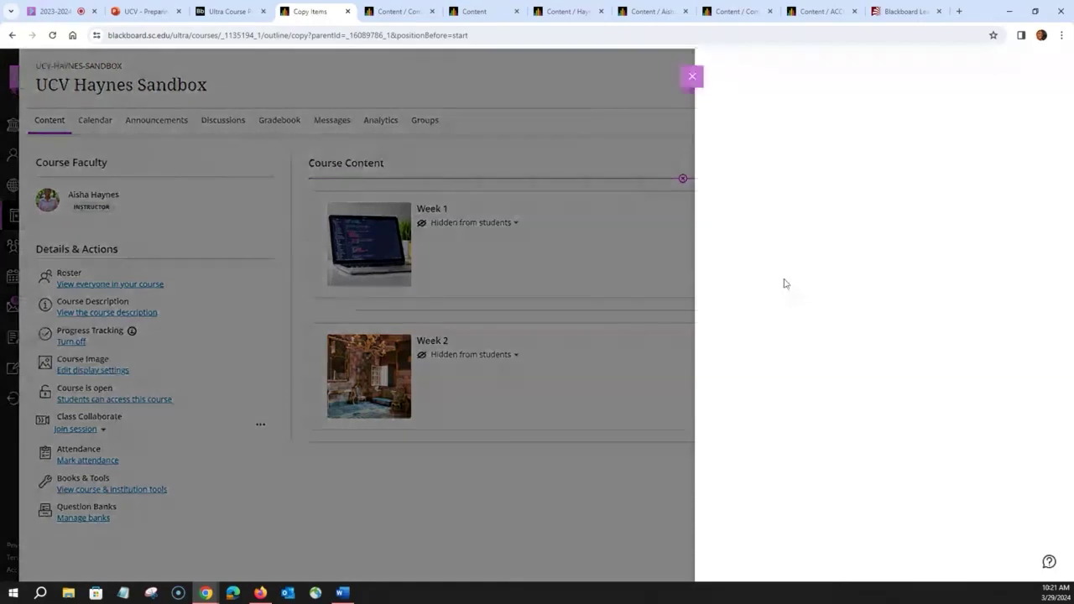
left_click(109, 153)
type("264")
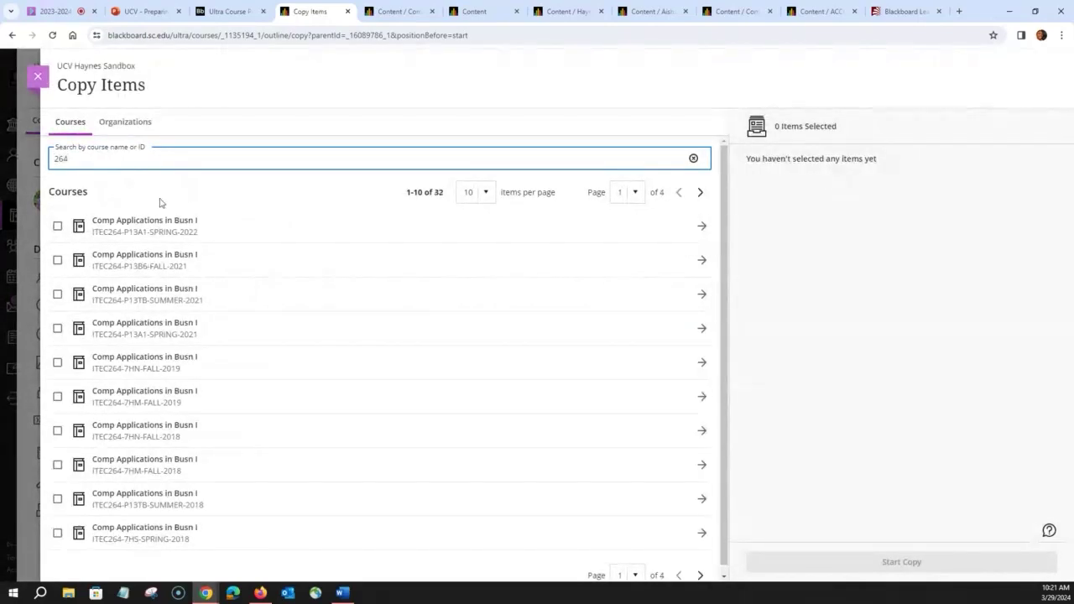
left_click(188, 361)
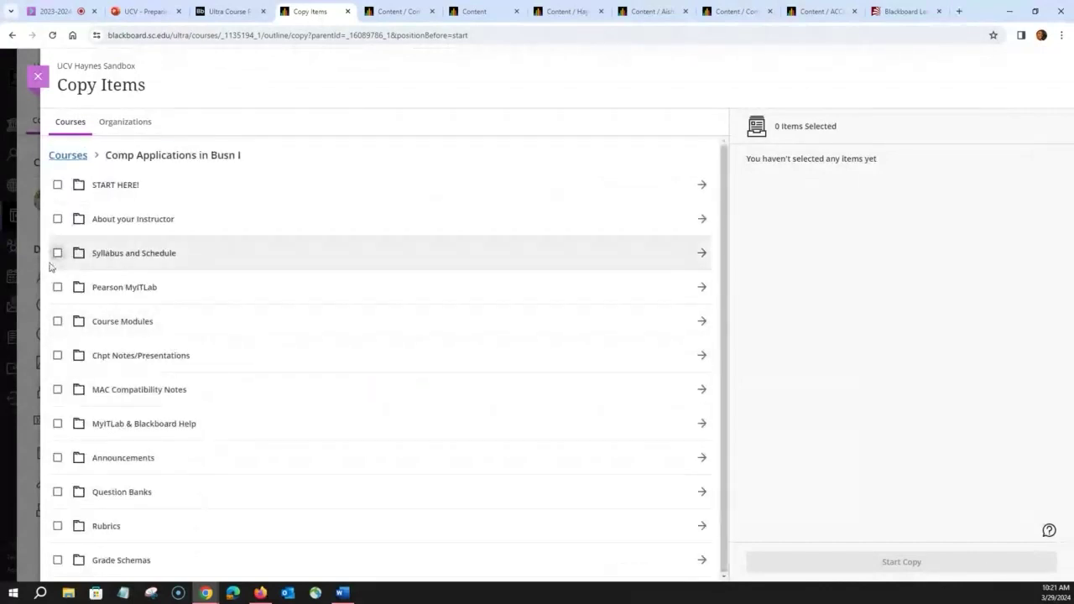
left_click(57, 253)
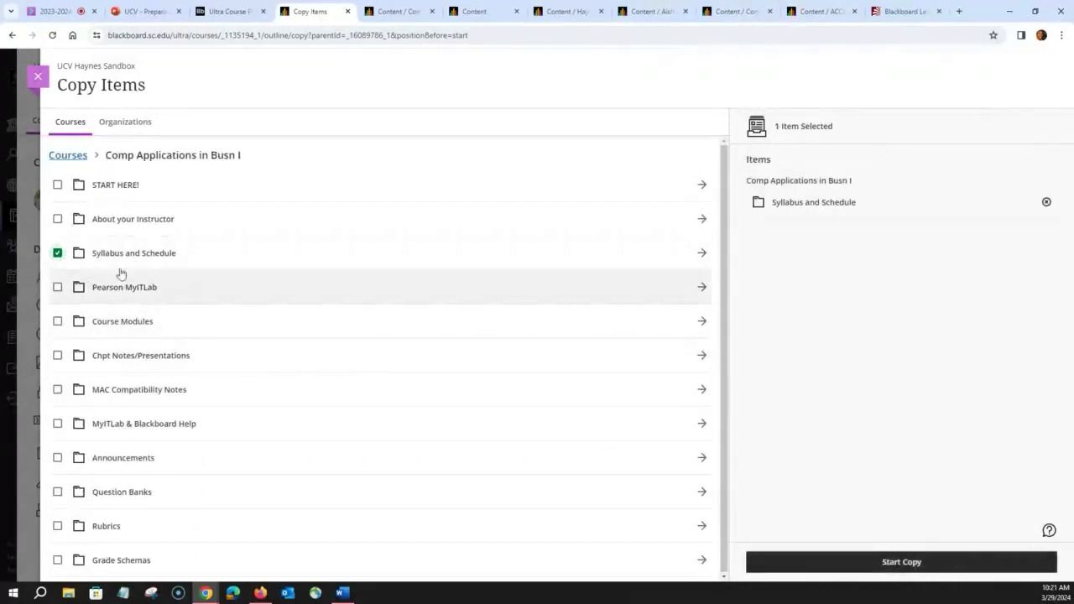
left_click(901, 562)
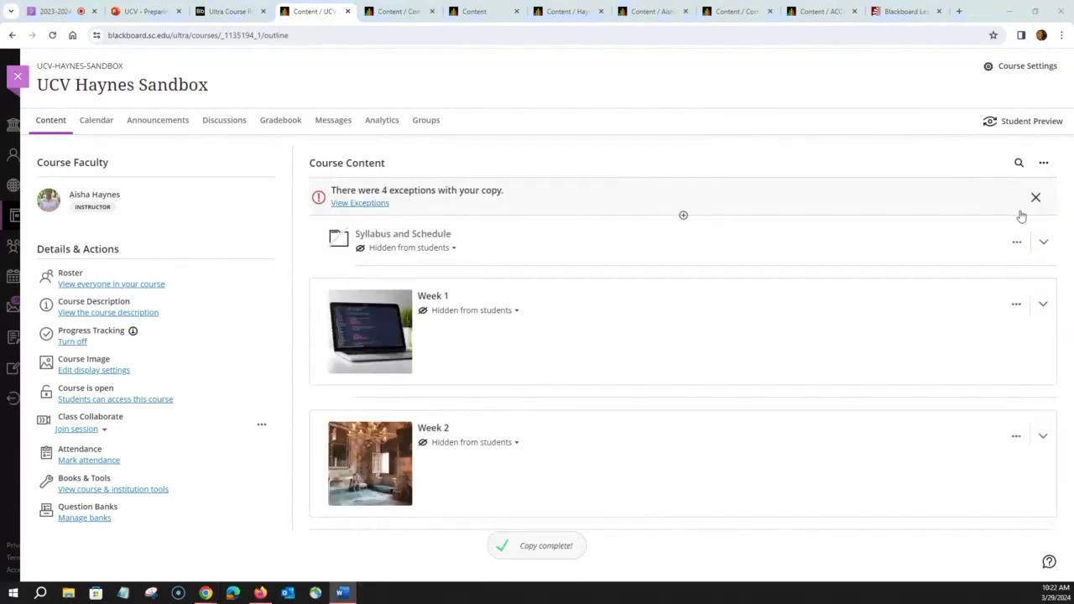
left_click(1035, 197)
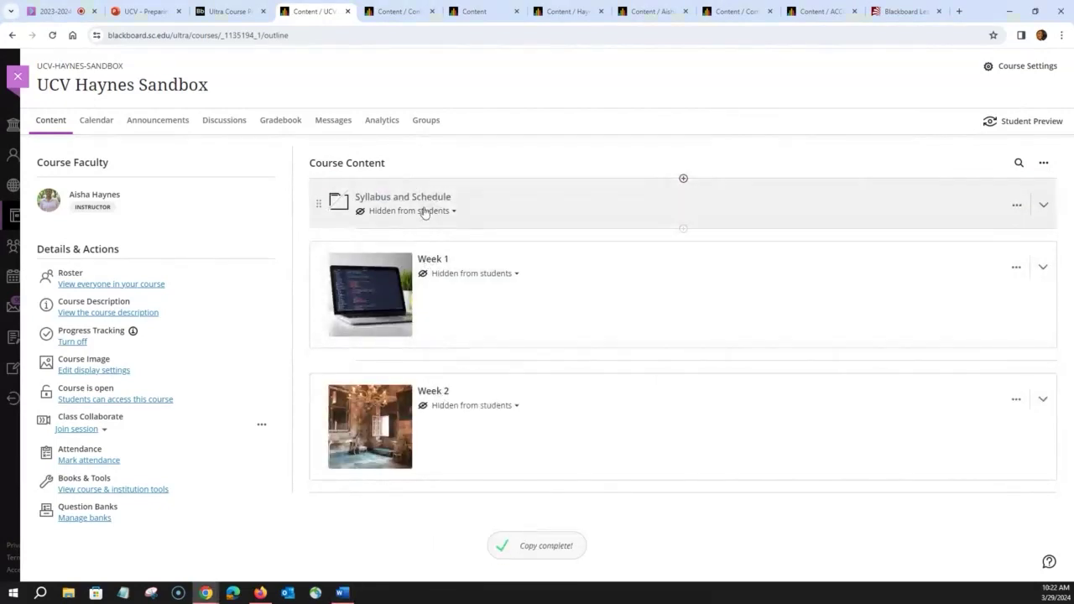
Make the copied Syllabus and Schedule folder visible to students.
left_click(454, 213)
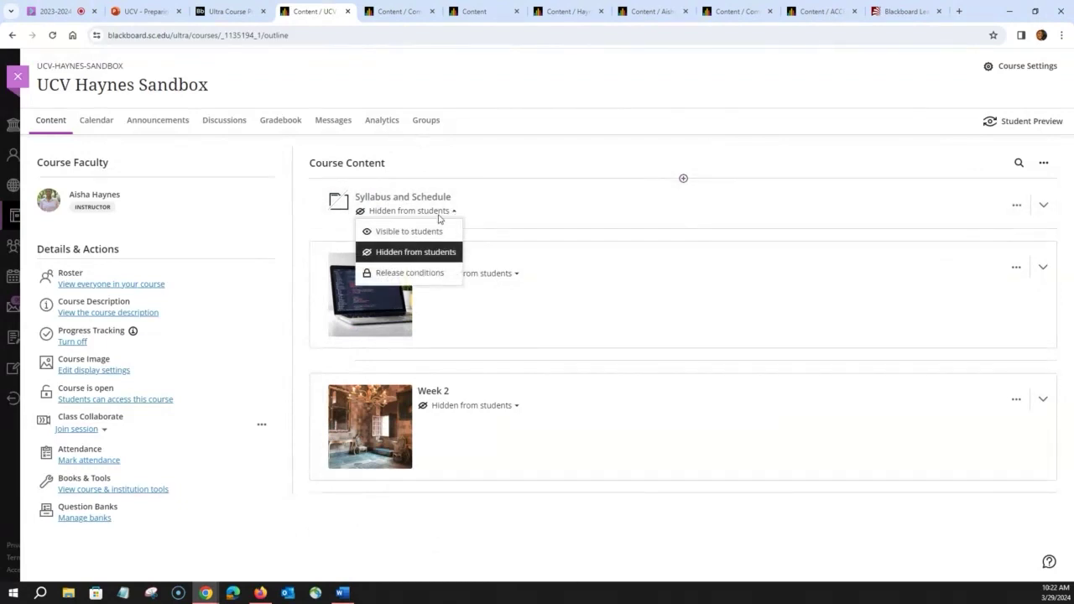
left_click(448, 212)
left_click(422, 212)
left_click(404, 235)
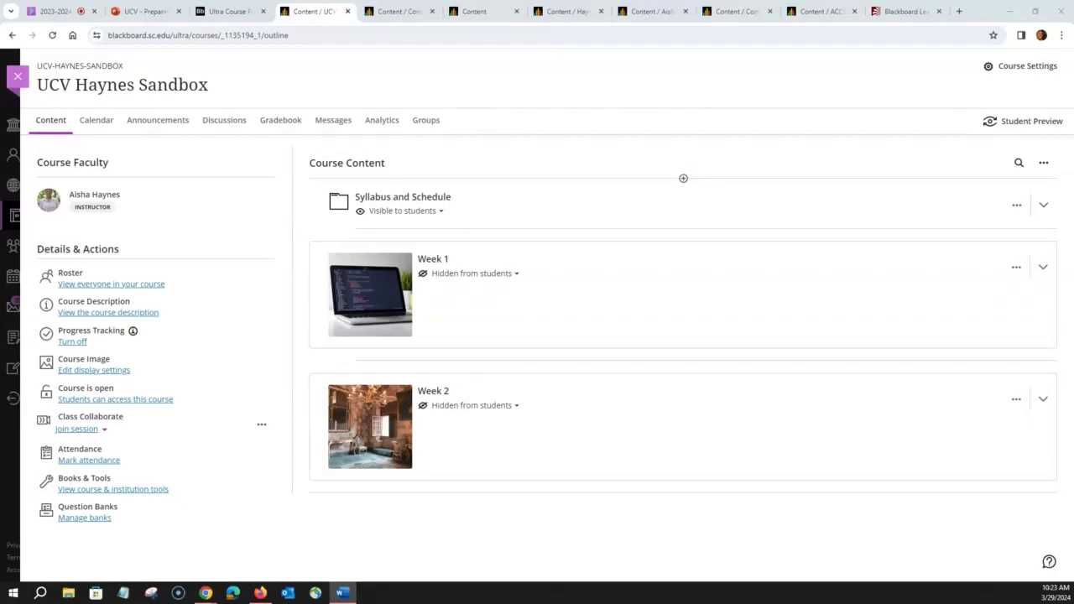
Switch to the empty sandbox course, begin copying items, find courses matching 264 and select the whole ITEC264-7HN-FALL-2019 course.
left_click(400, 12)
left_click(470, 12)
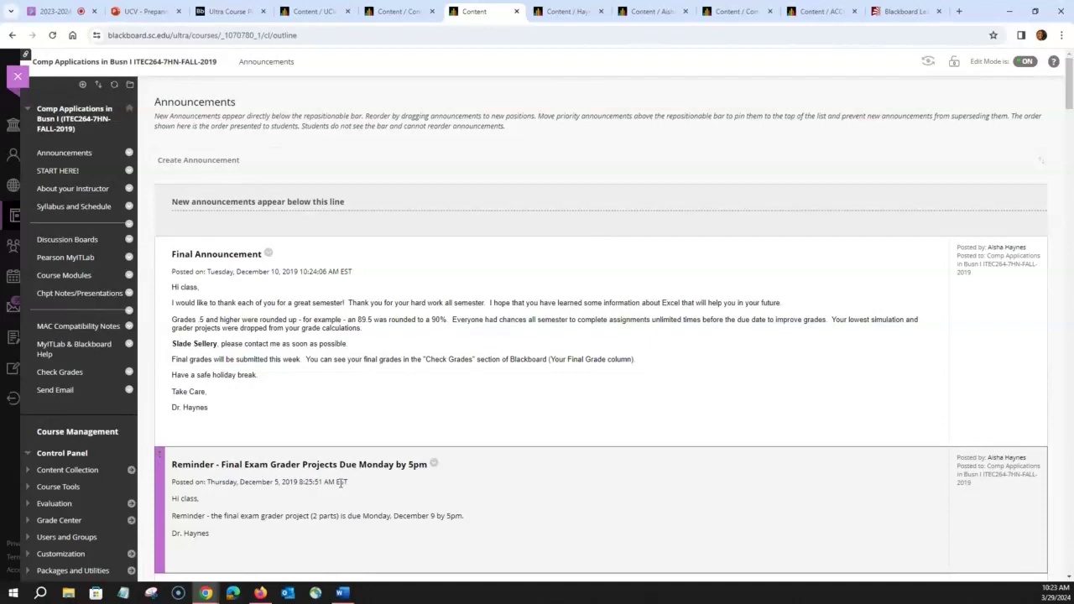
left_click(554, 14)
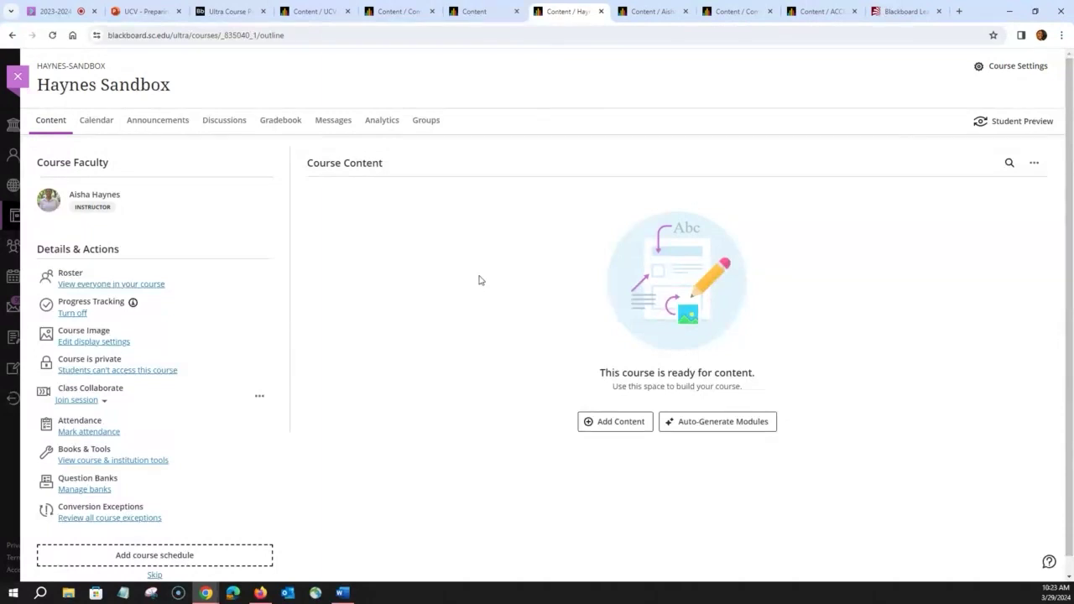
left_click(1034, 164)
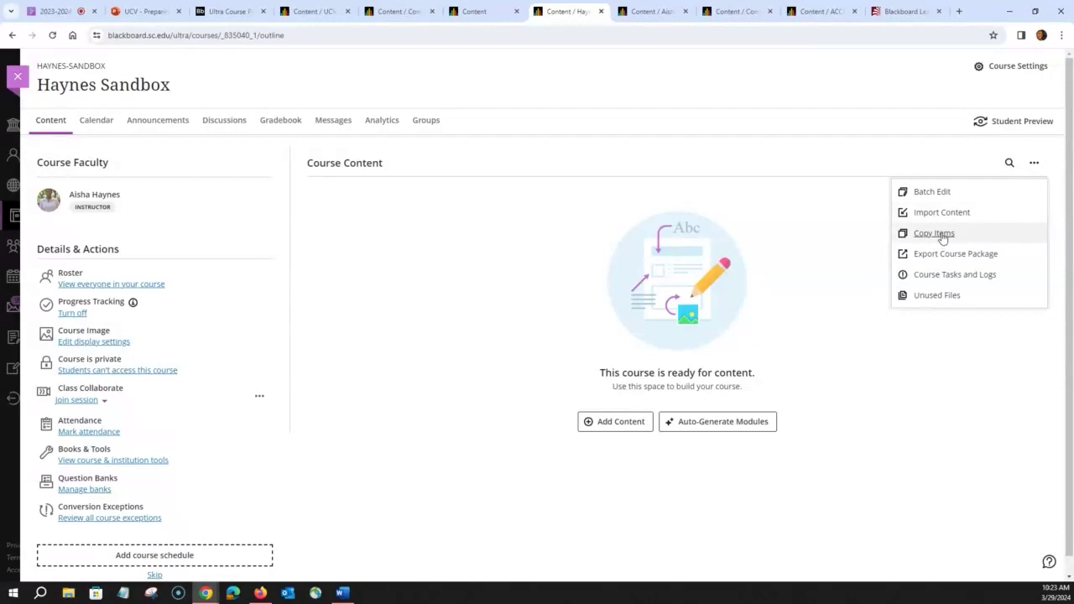
left_click(943, 237)
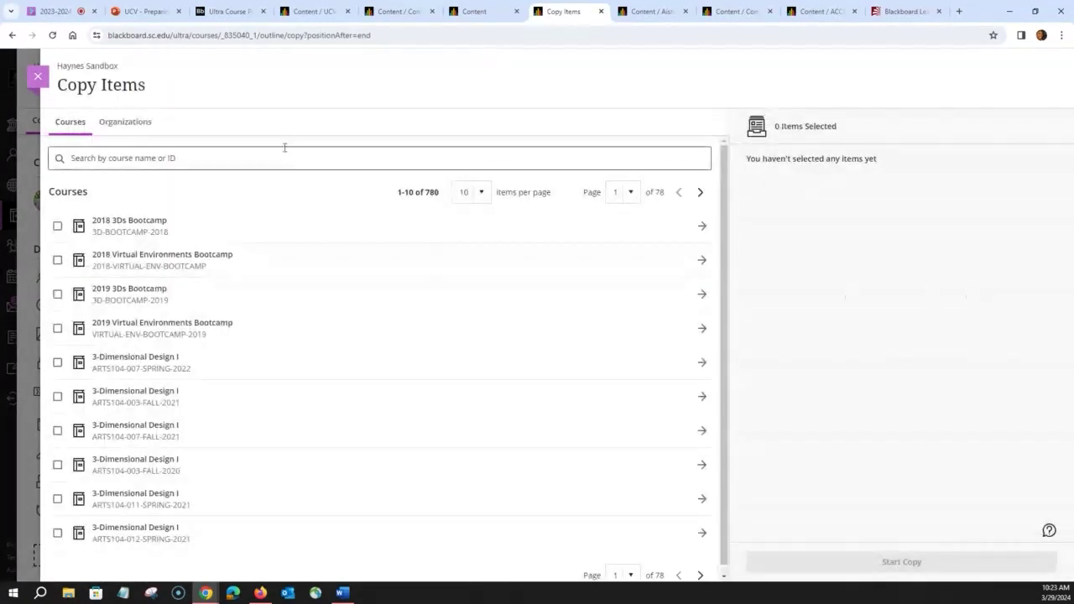
left_click(230, 156)
type("264")
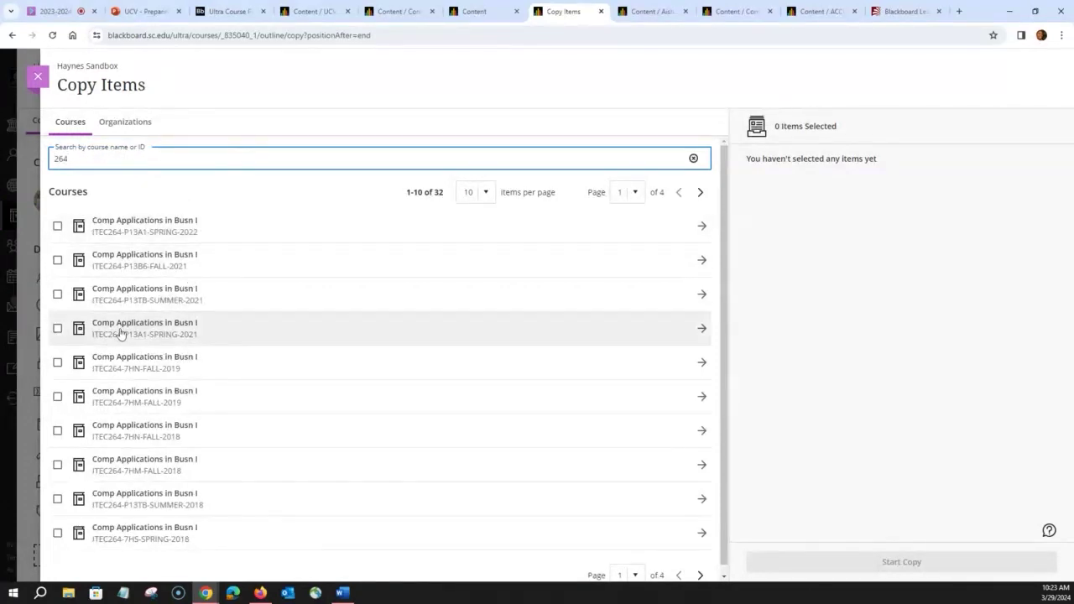
left_click(57, 364)
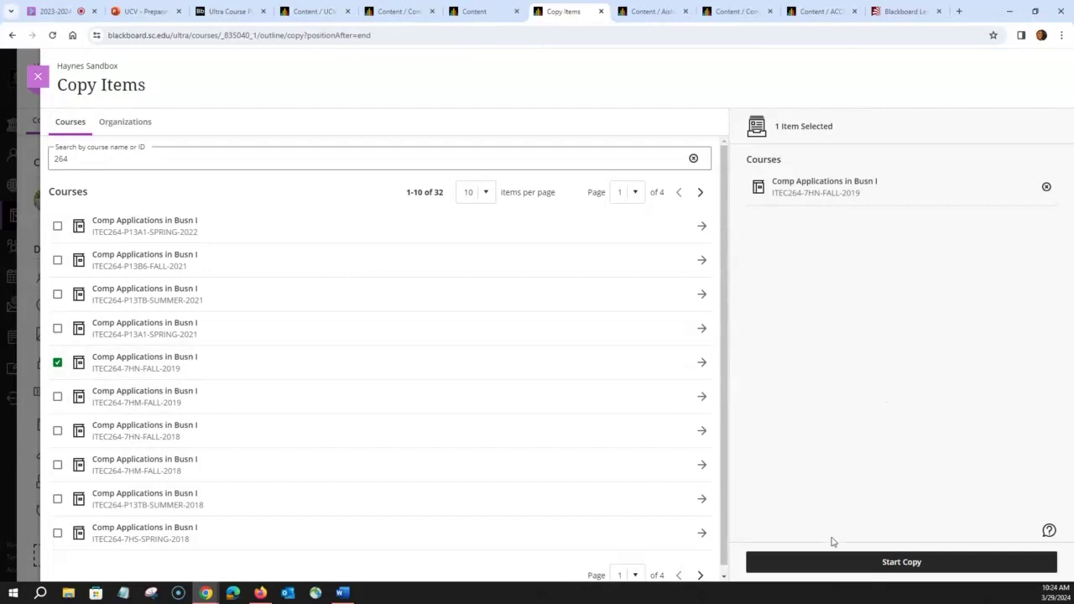
Compare the converted content folders in the Sandbox 2 course with the original ITEC264-7HN-FALL-2019 course.
left_click(655, 12)
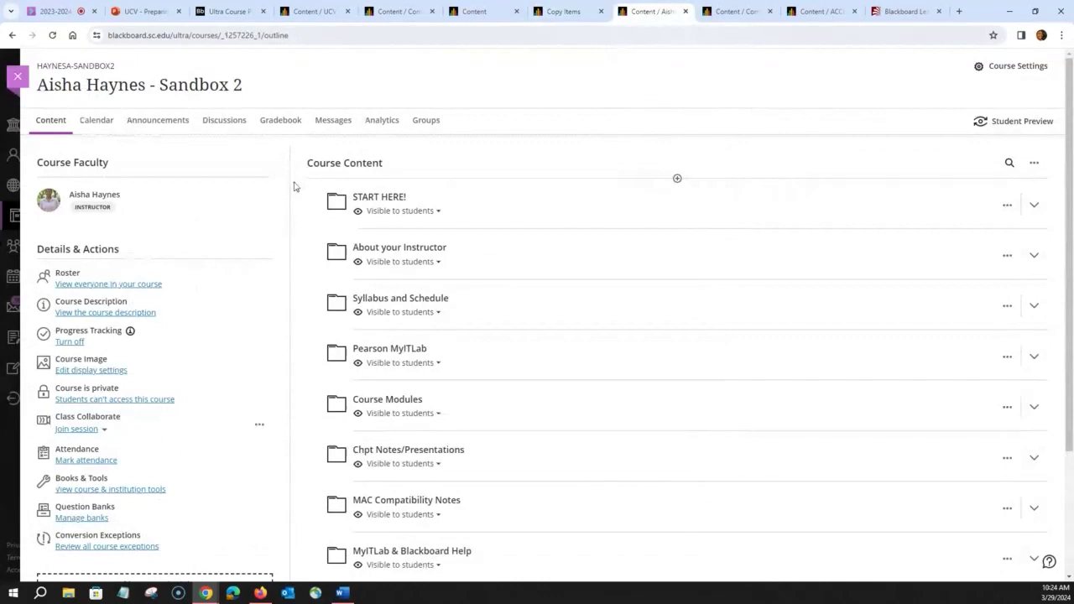
scroll(294, 186, "down", 2)
scroll(294, 187, "up", 2)
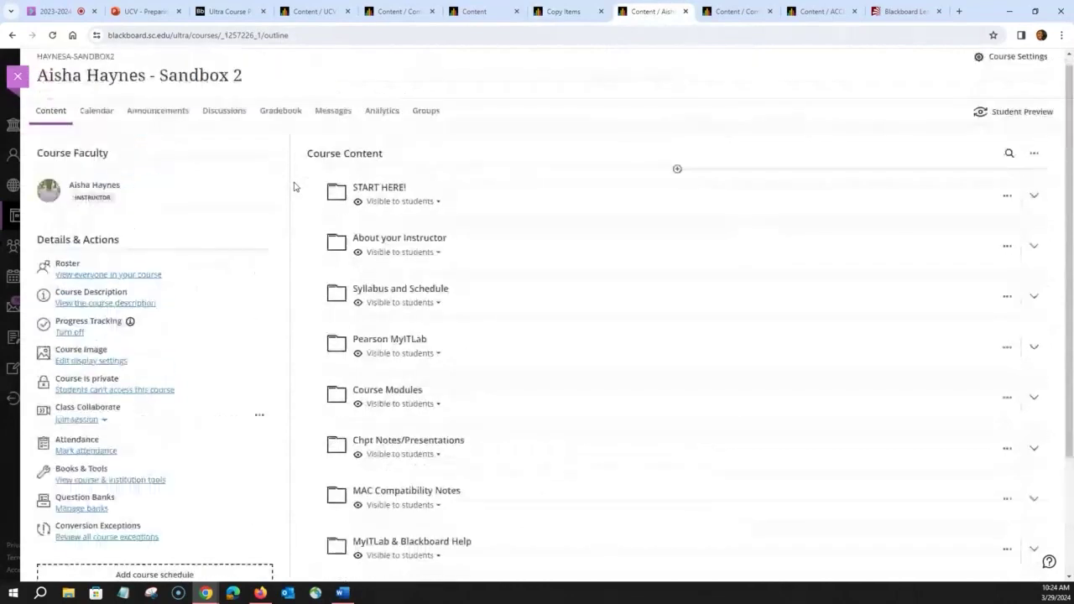
left_click(405, 12)
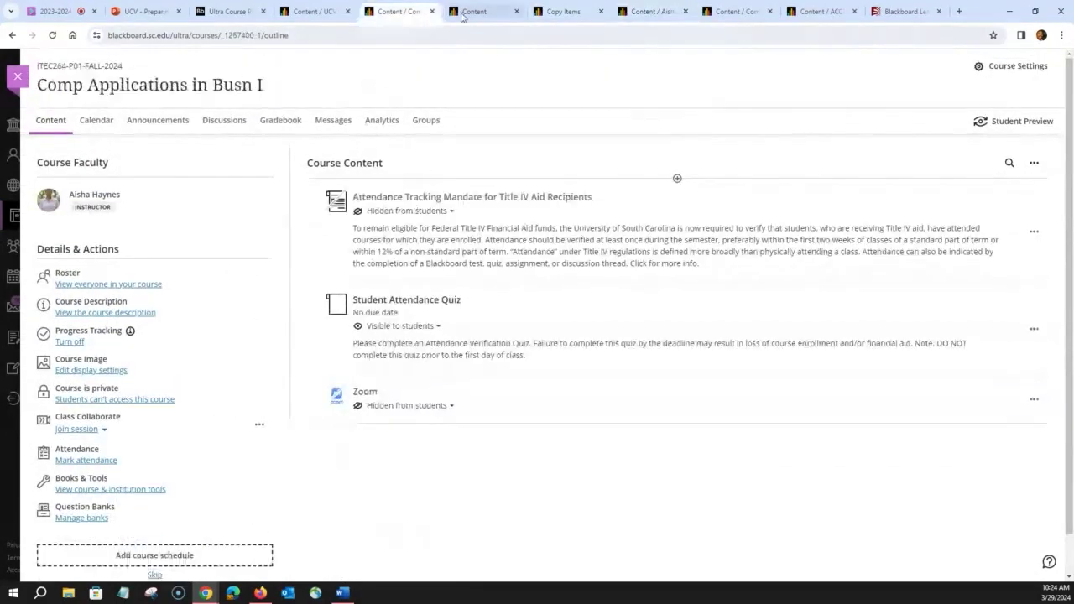
left_click(468, 12)
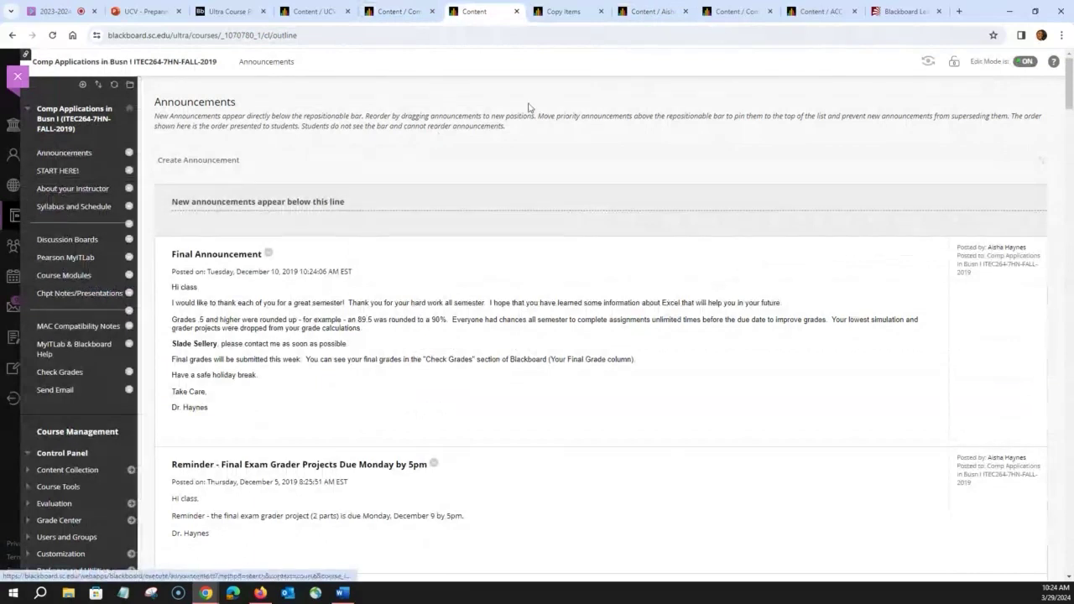
left_click(653, 12)
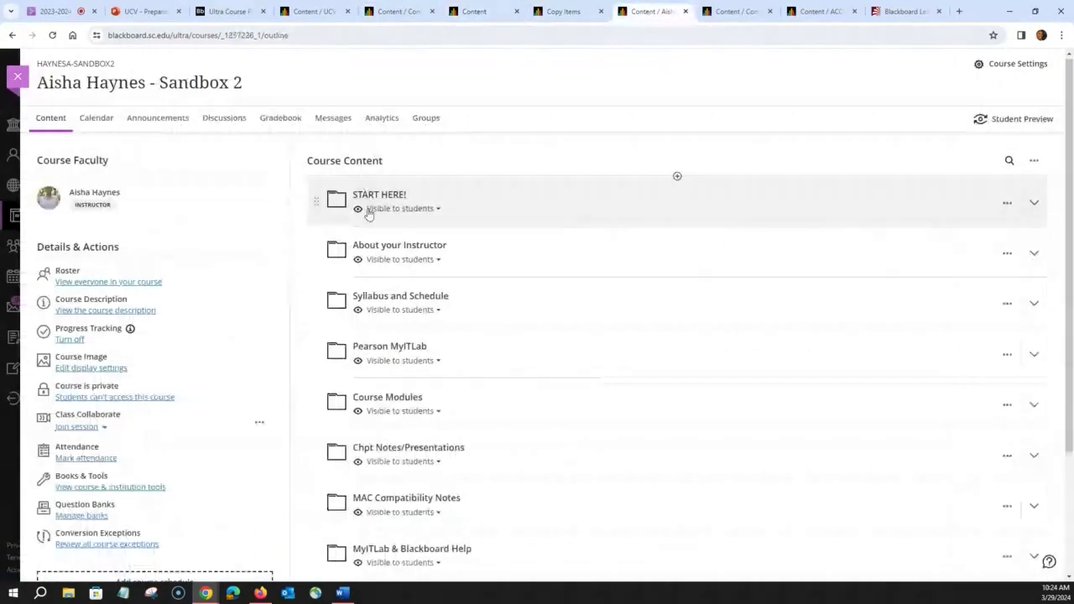
scroll(394, 427, "down", 1)
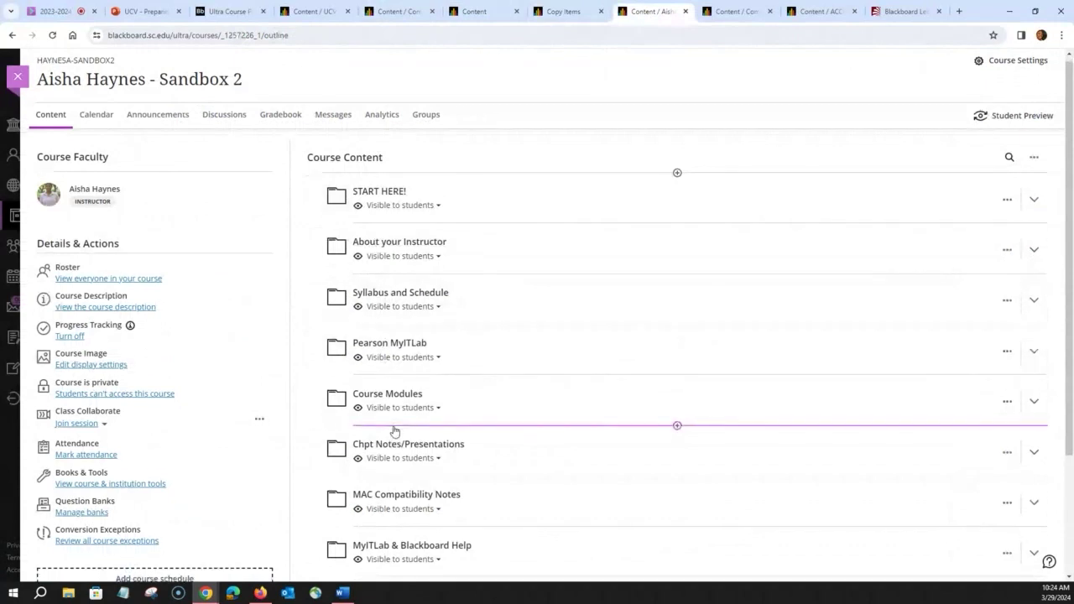
scroll(395, 428, "down", 1)
scroll(391, 425, "up", 3)
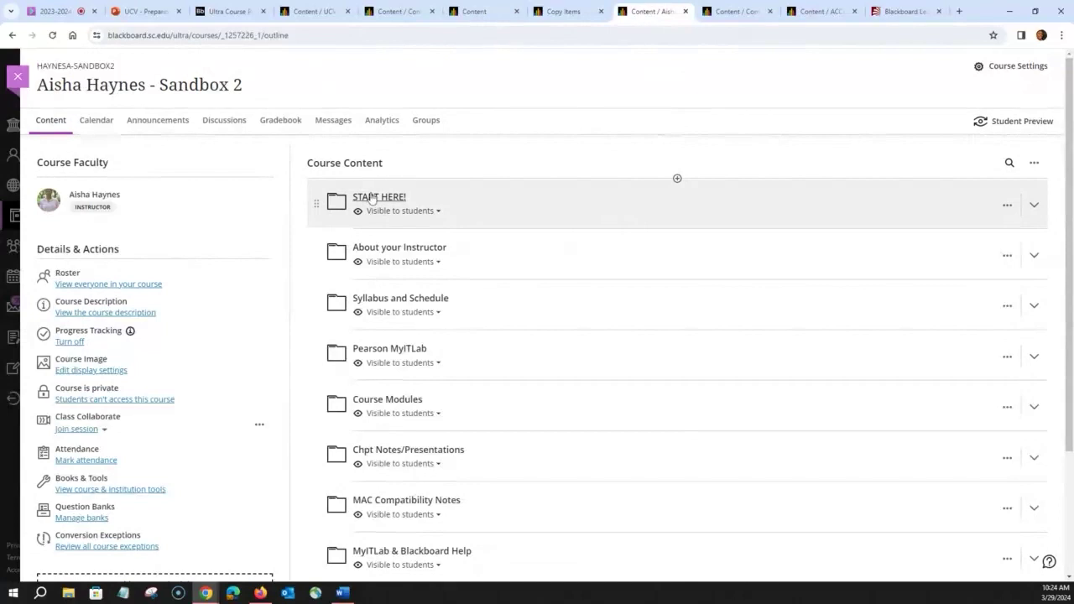
Examine the contents of the START HERE! and Syllabus and Schedule folders in Sandbox 2, collapsing each one again.
left_click(396, 200)
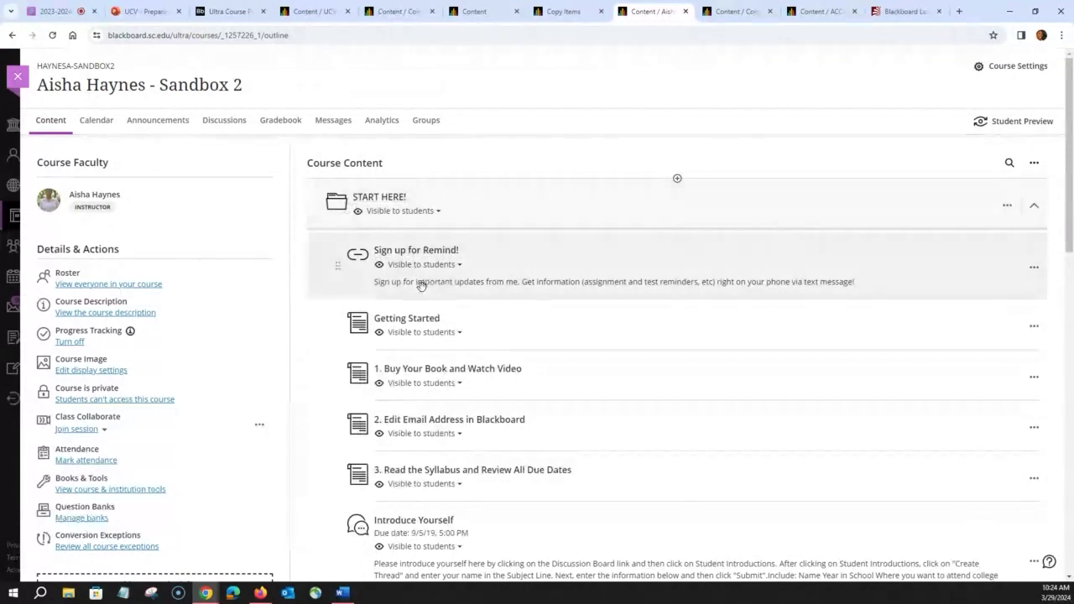
left_click_drag(427, 273, 301, 291)
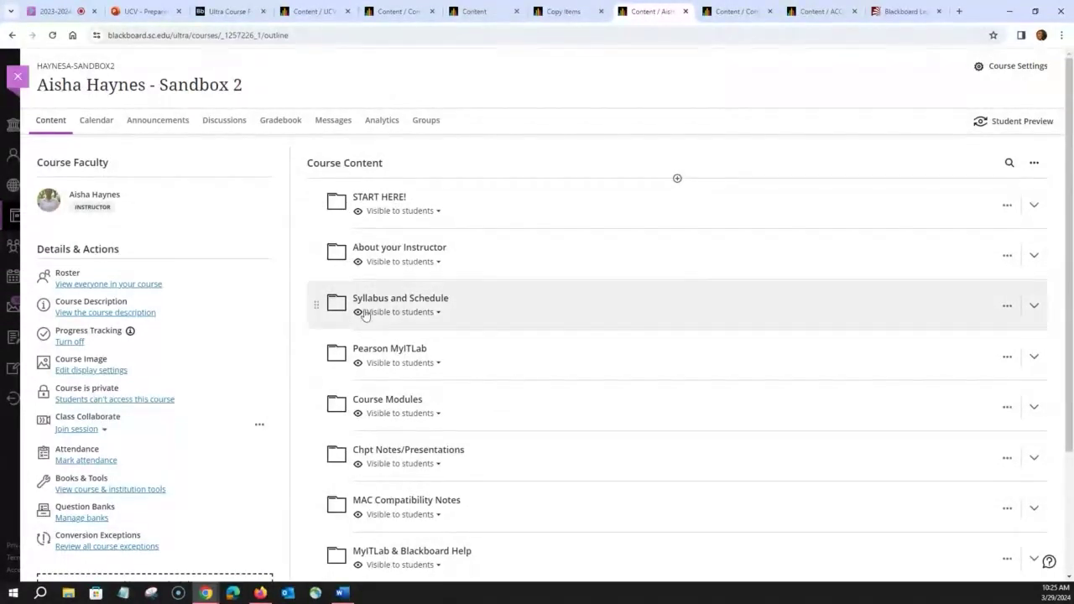
left_click(390, 300)
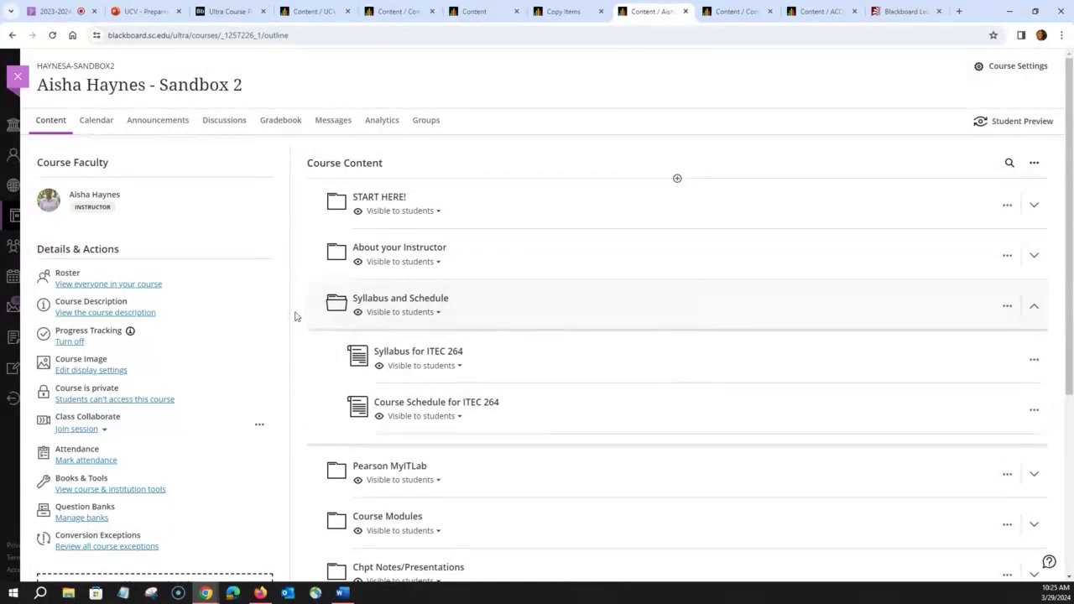
left_click(377, 306)
scroll(302, 288, "down", 3)
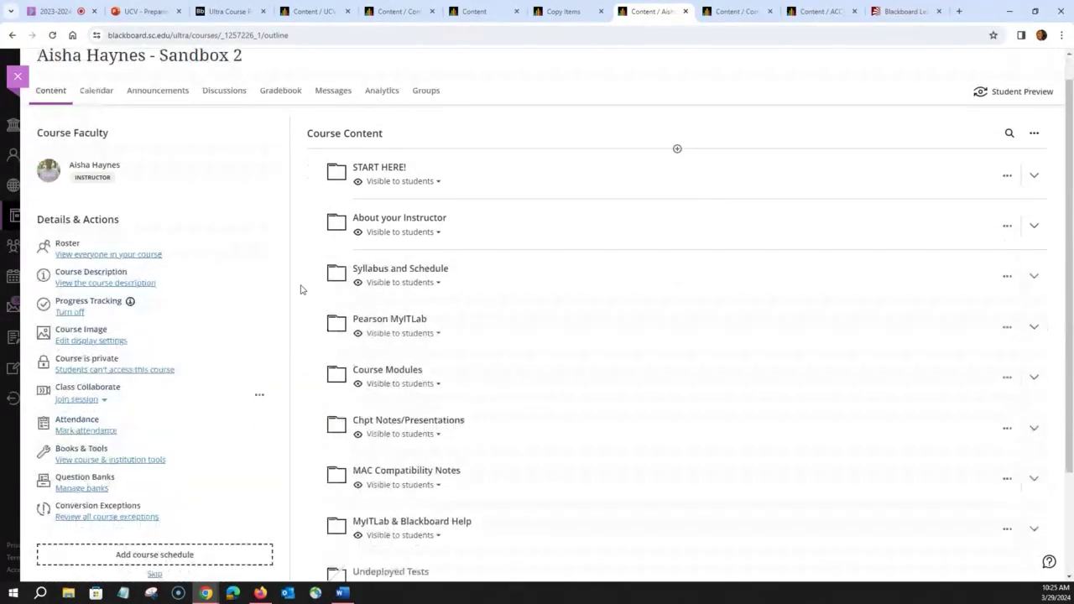
scroll(301, 290, "up", 3)
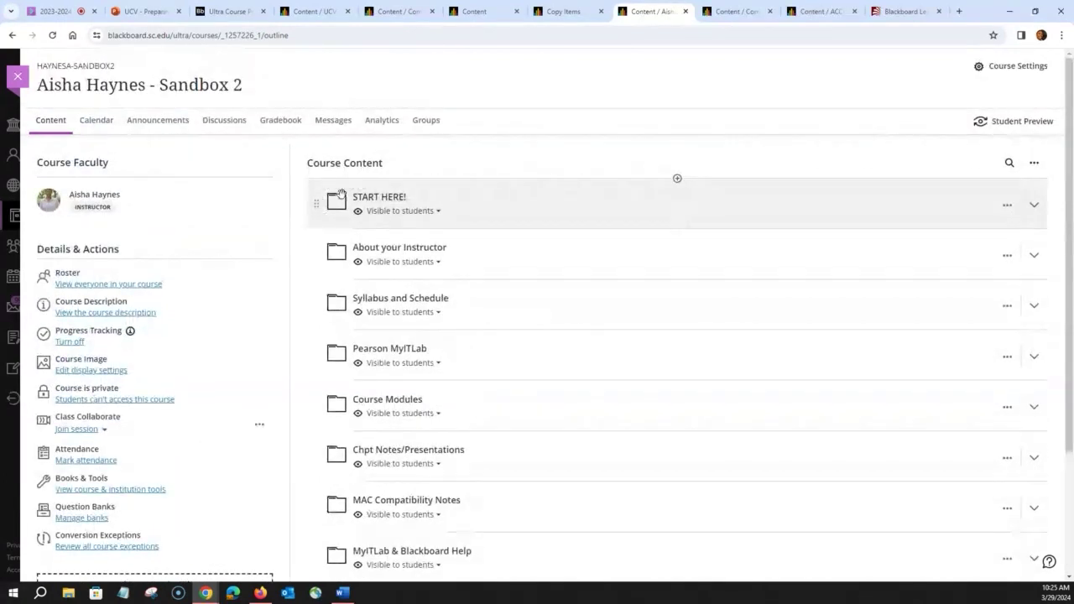
Expand and collapse the Course Modules folder, and move the Pearson MyITLab folder directly below START HERE!
left_click(395, 401)
left_click(396, 401)
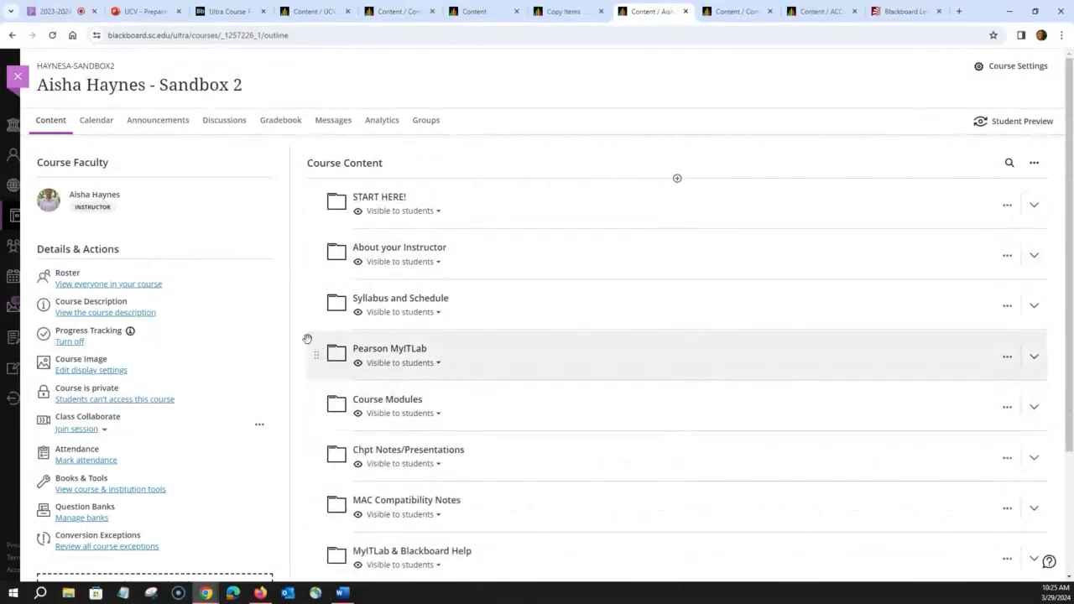
left_click_drag(313, 354, 311, 249)
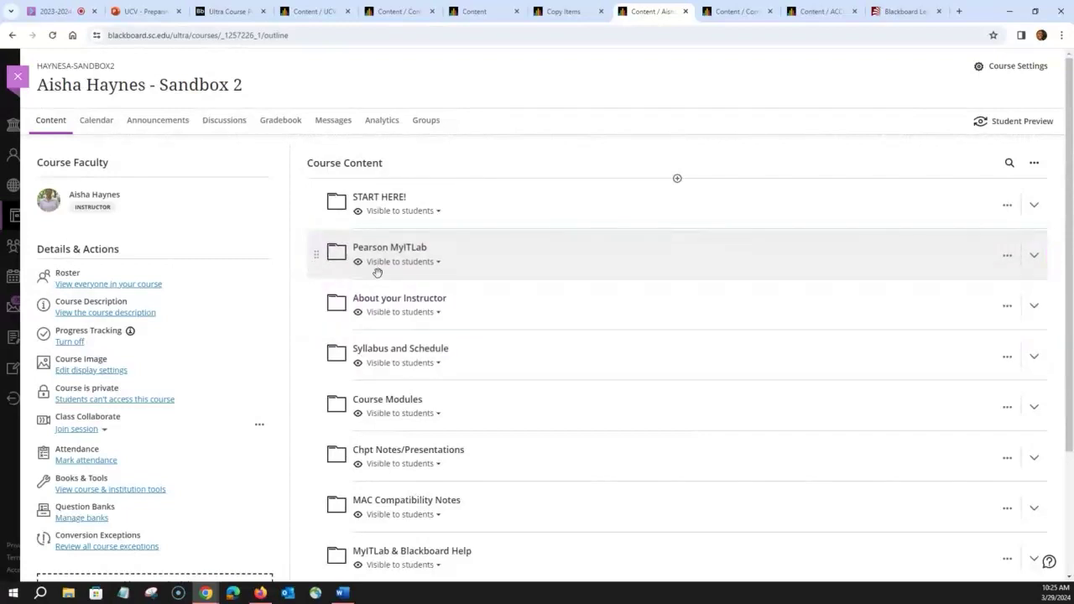
Move Module 1 and (Optional) Chapter 1: Introduction to Excel out of the Module 1 folder to the main course level above Course Modules.
left_click(392, 400)
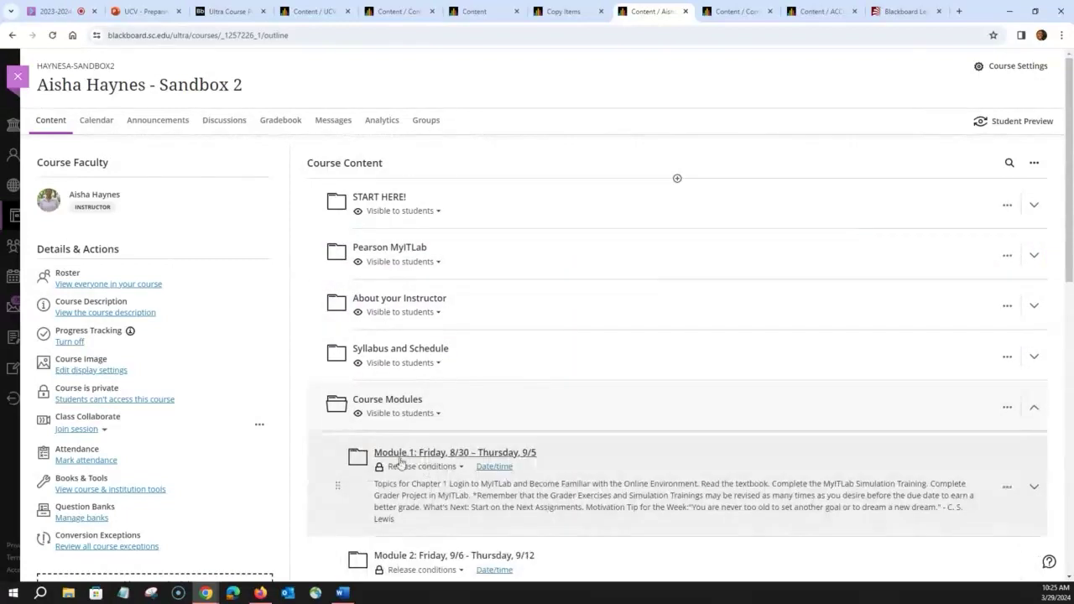
left_click(429, 470)
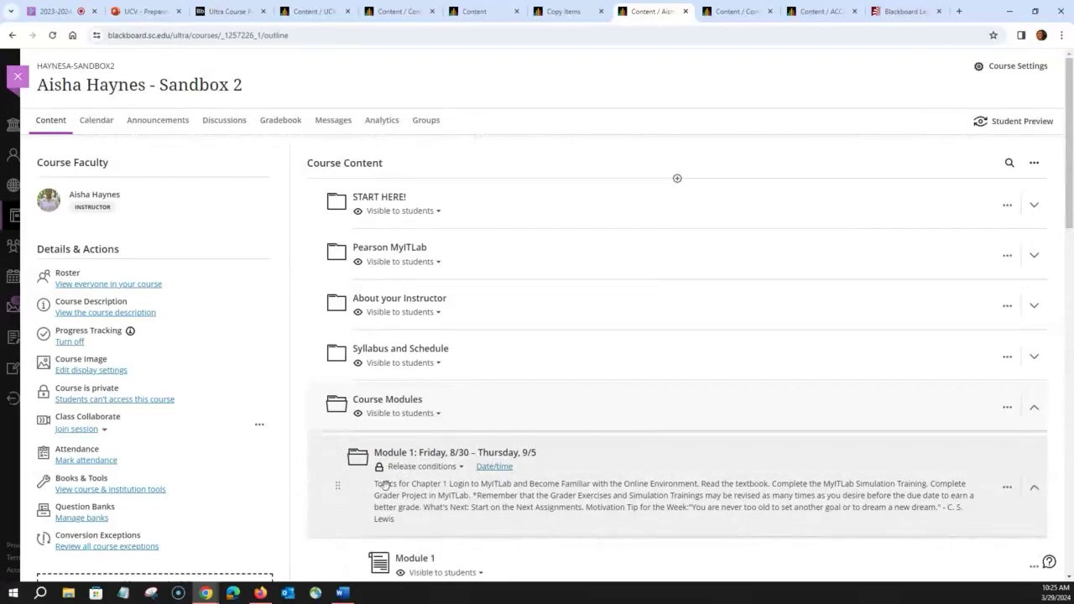
scroll(442, 463, "down", 2)
left_click_drag(355, 347, 350, 187)
left_click_drag(352, 457, 352, 227)
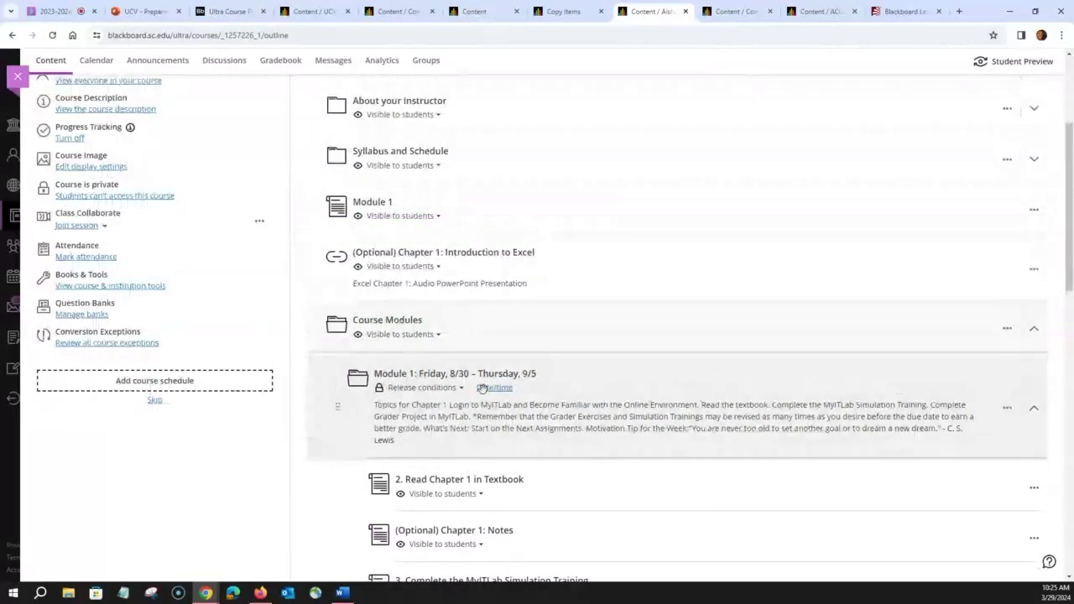
scroll(482, 389, "up", 3)
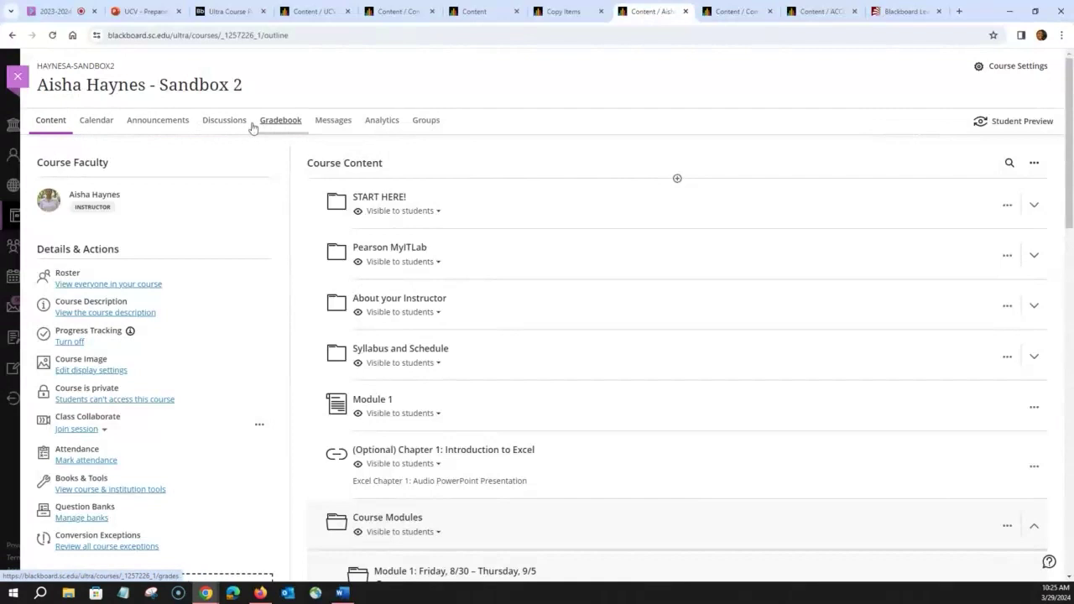
scroll(157, 206, "down", 1)
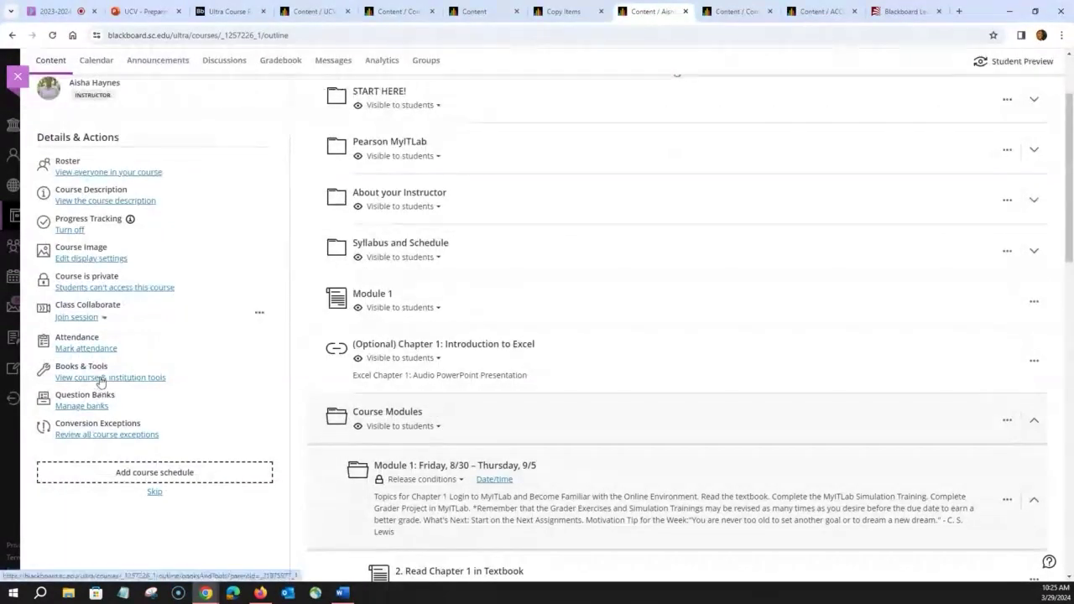
scroll(100, 384, "up", 2)
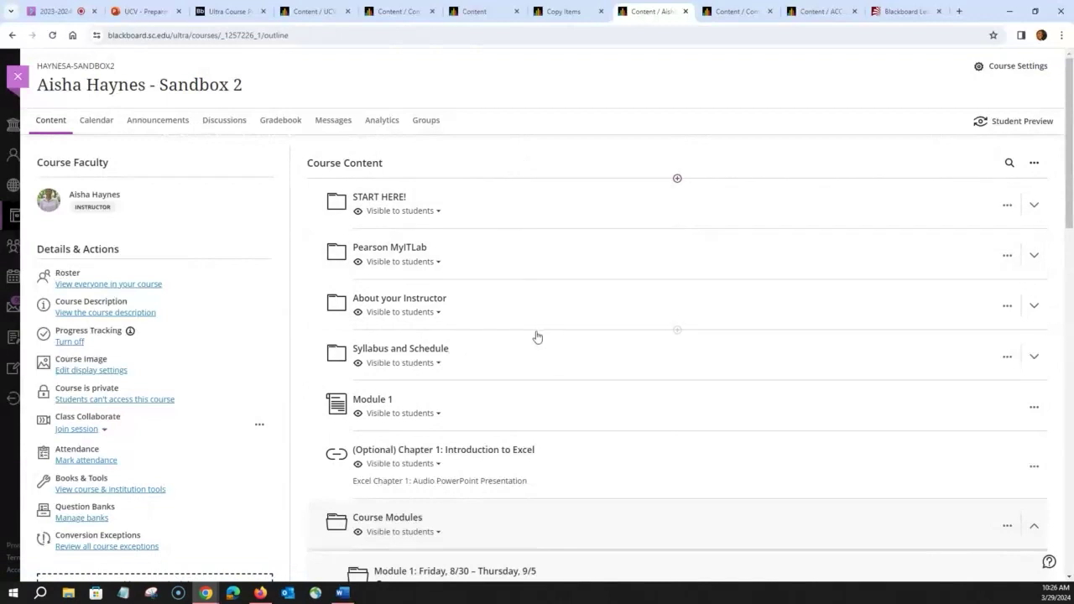
Examine the item types available for creation below START HERE! and the add-content options at the start of the Sandbox 2 course content.
scroll(513, 255, "down", 3)
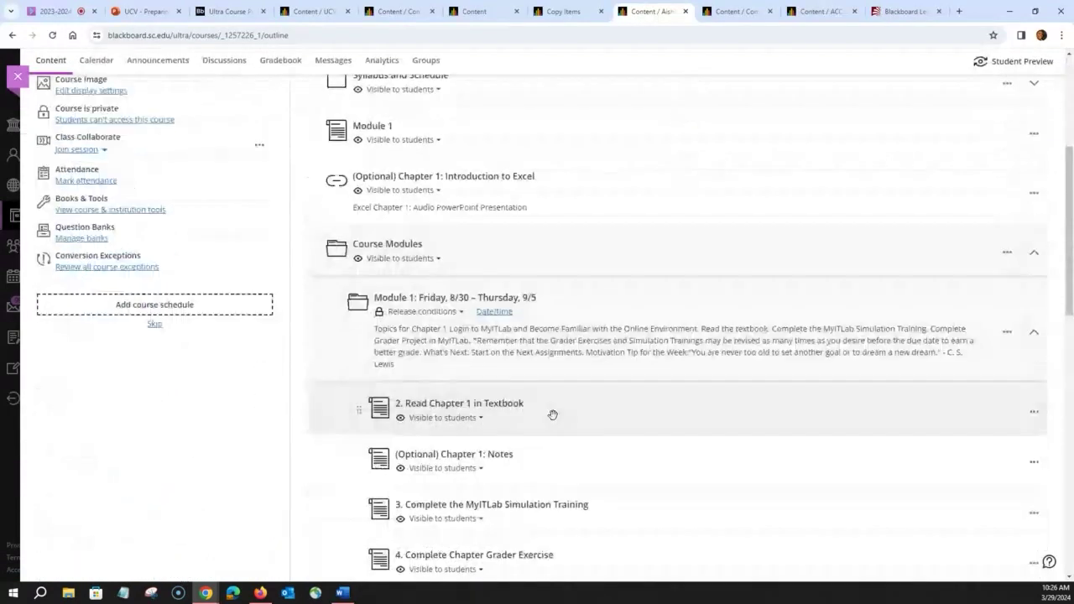
scroll(558, 411, "up", 3)
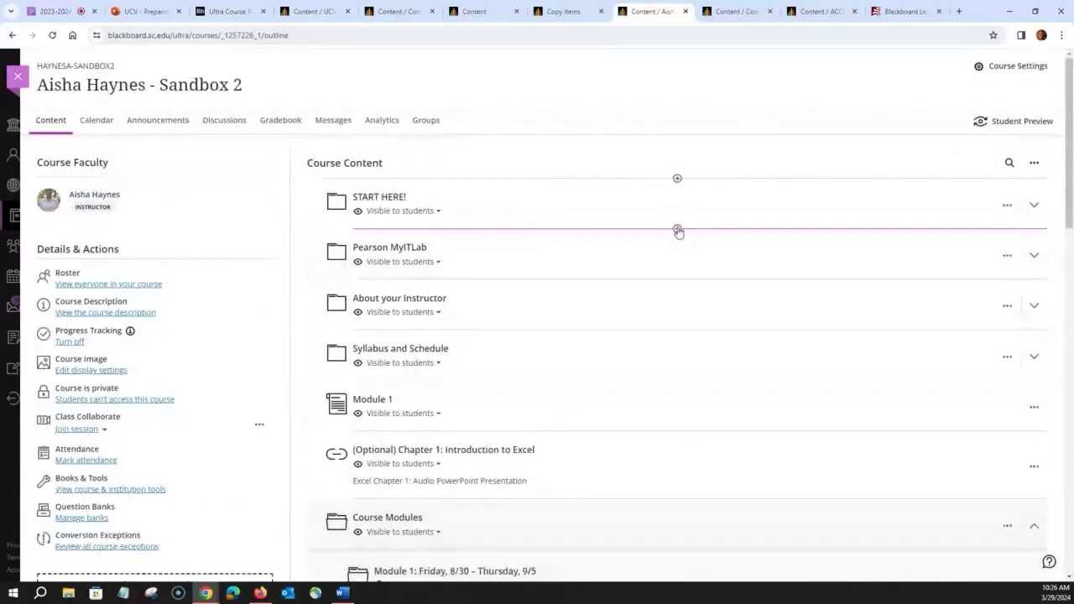
left_click(678, 229)
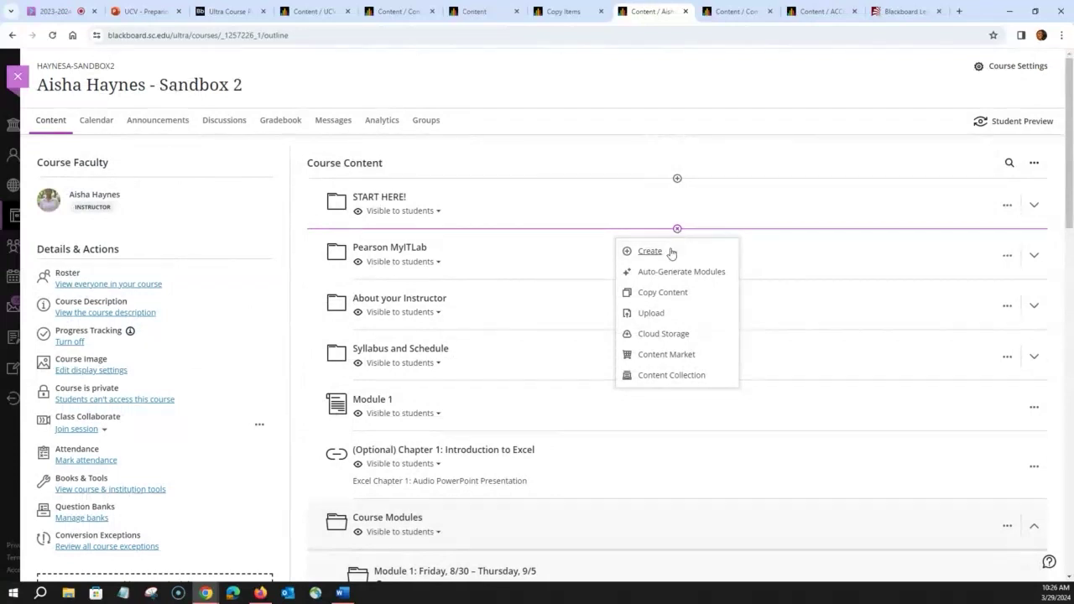
left_click(655, 252)
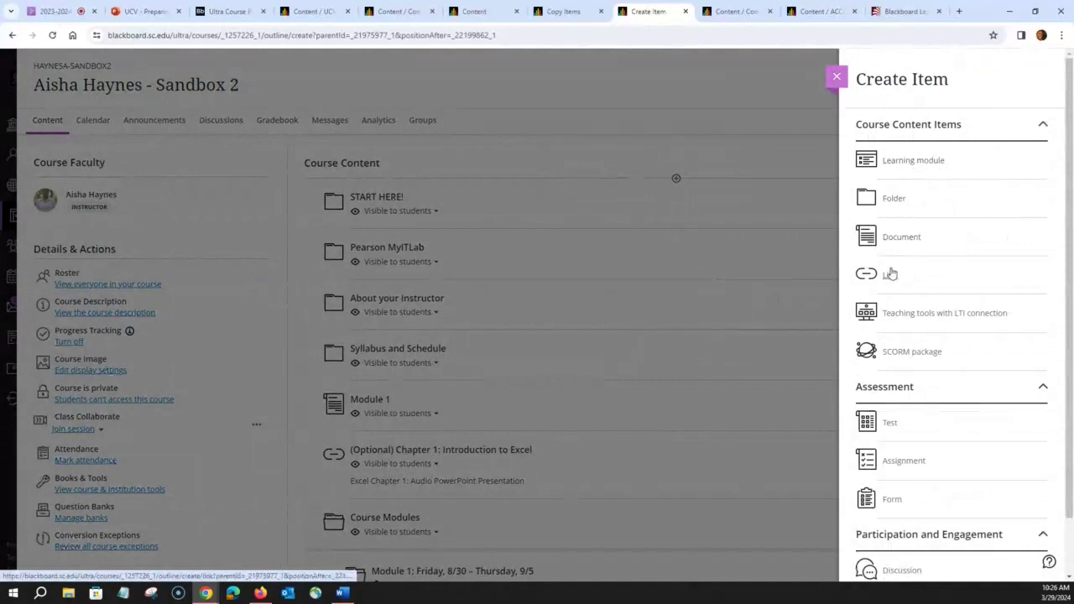
scroll(890, 281, "down", 1)
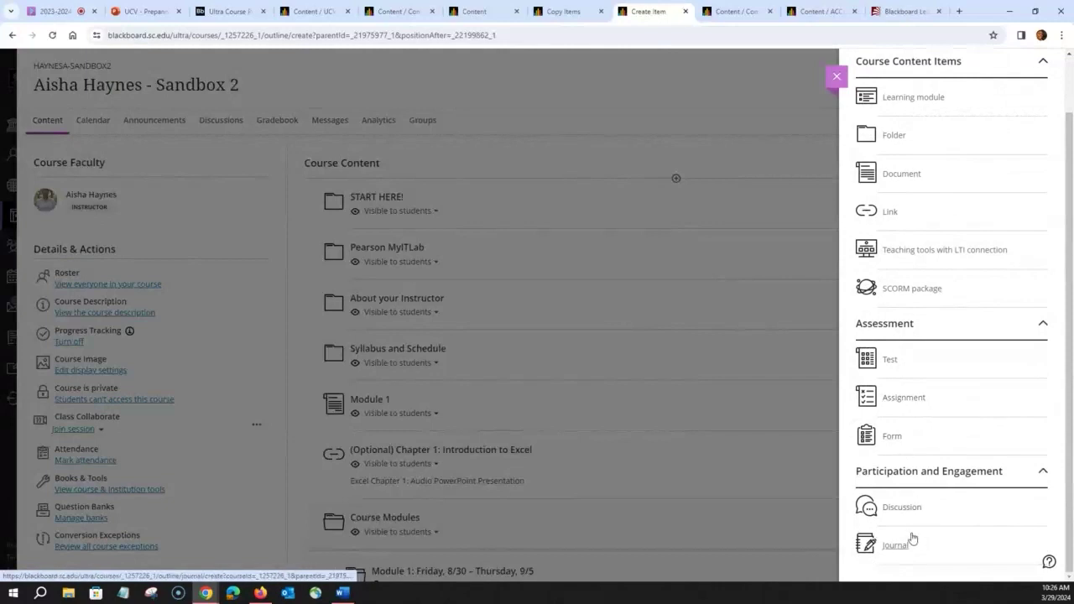
left_click(839, 80)
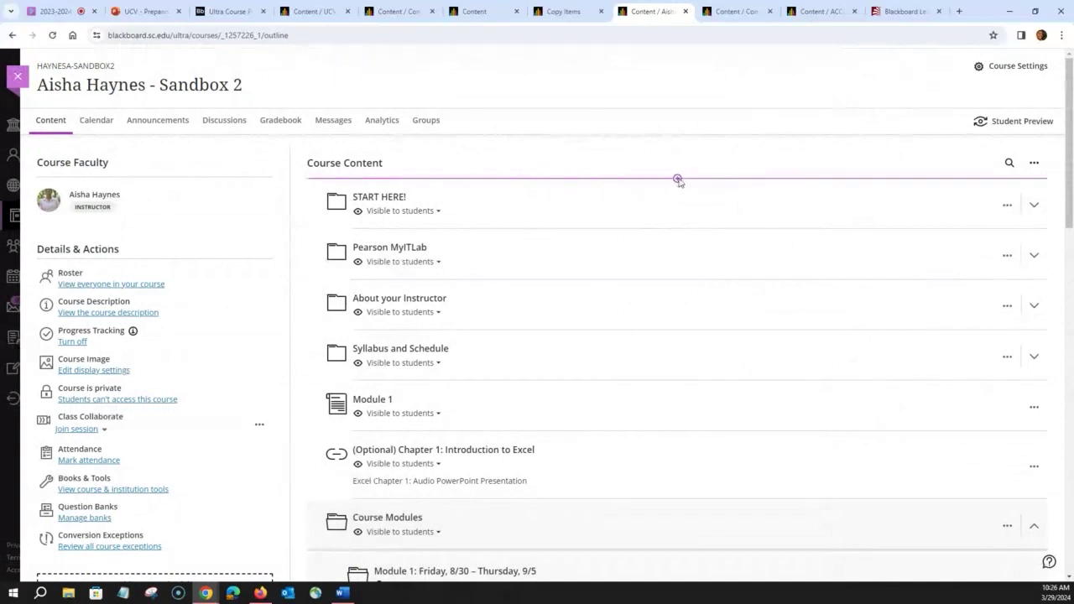
left_click(677, 178)
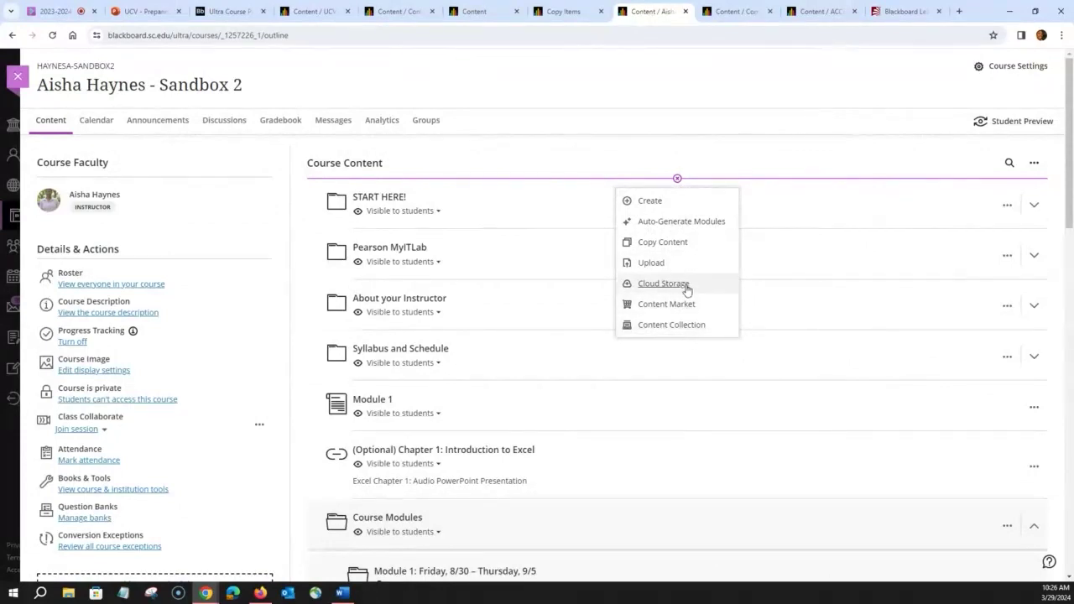
Preview the Sandbox 2 course content as a student, and exit the preview discarding the preview user.
left_click(1019, 123)
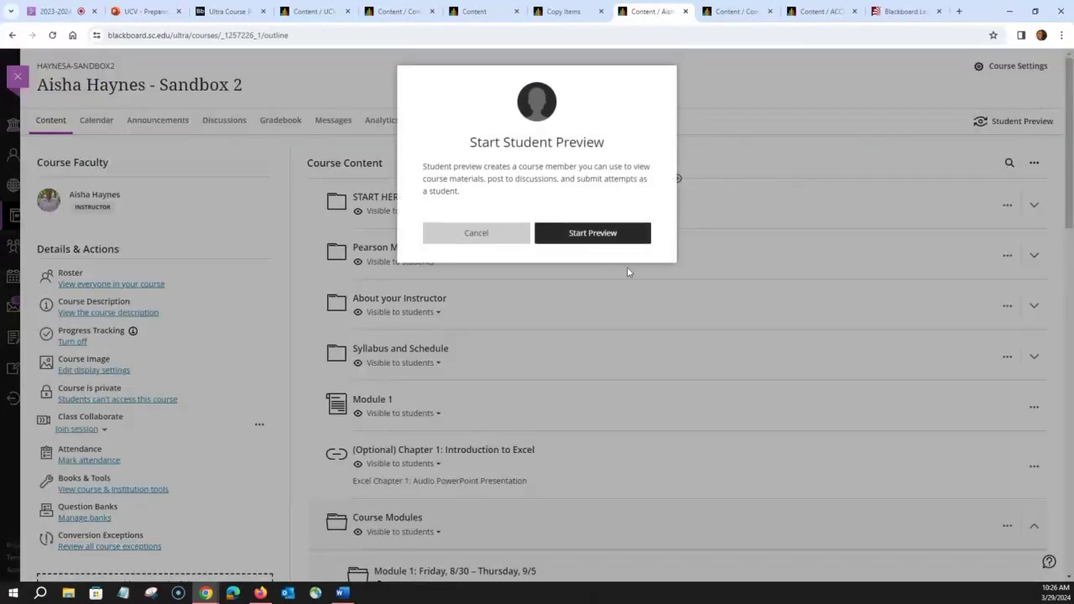
left_click(619, 236)
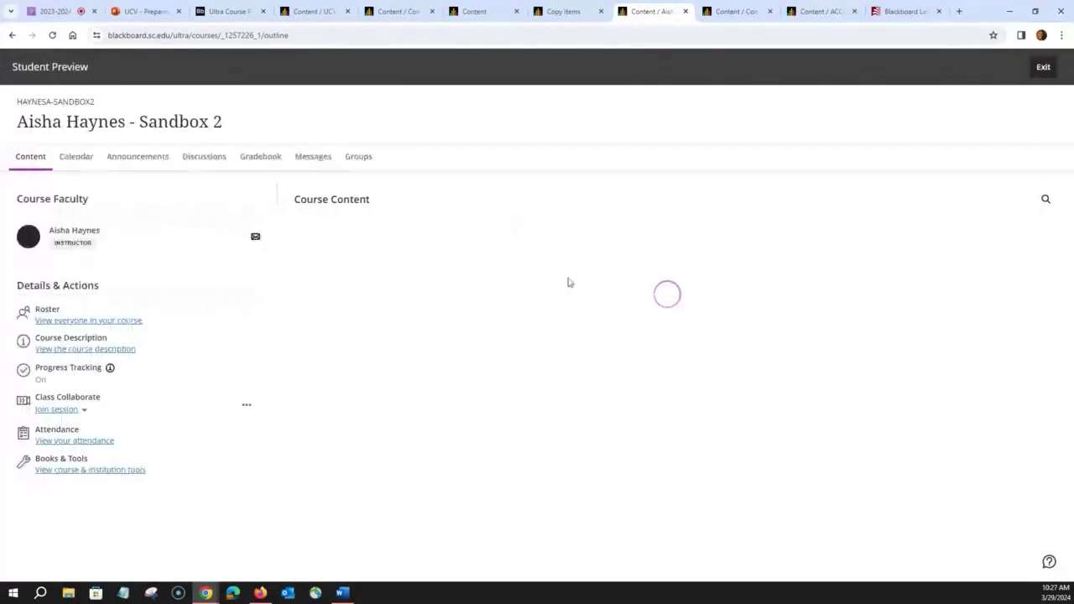
scroll(632, 388, "down", 1)
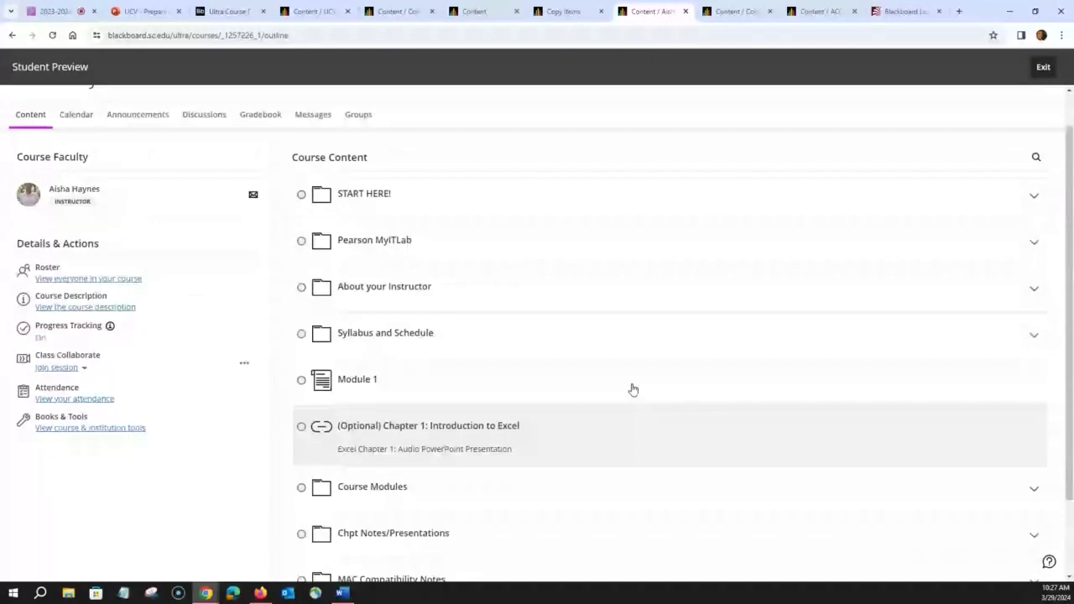
scroll(633, 388, "up", 1)
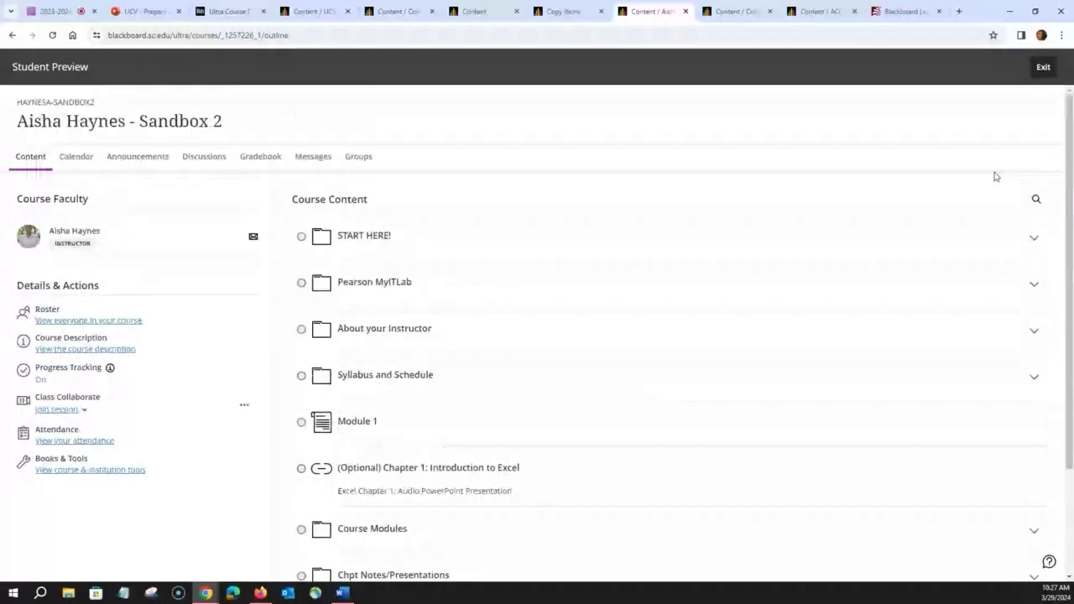
left_click(1043, 69)
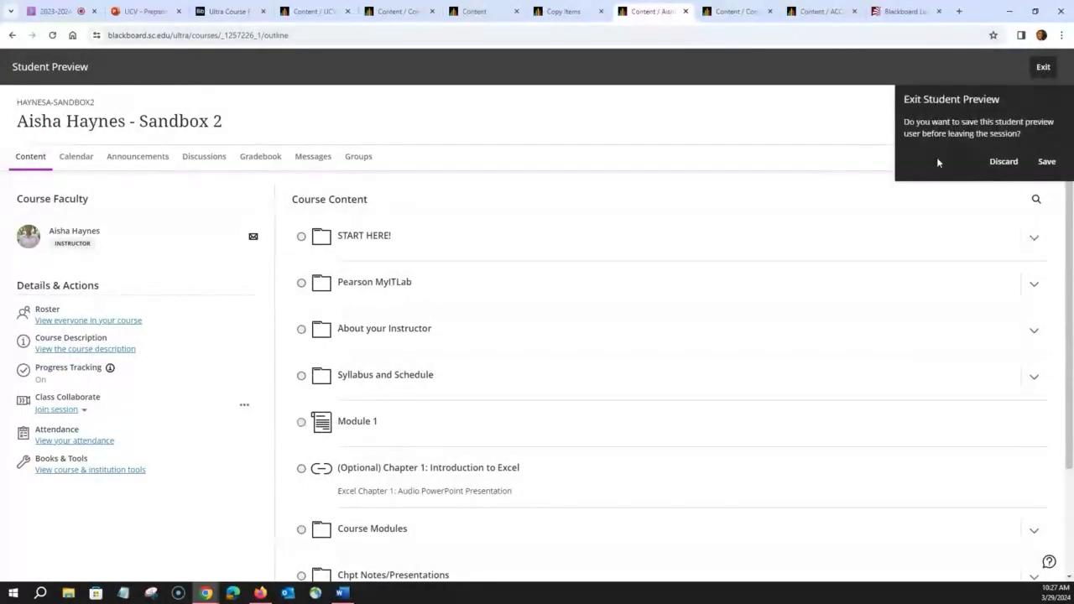
left_click(1009, 165)
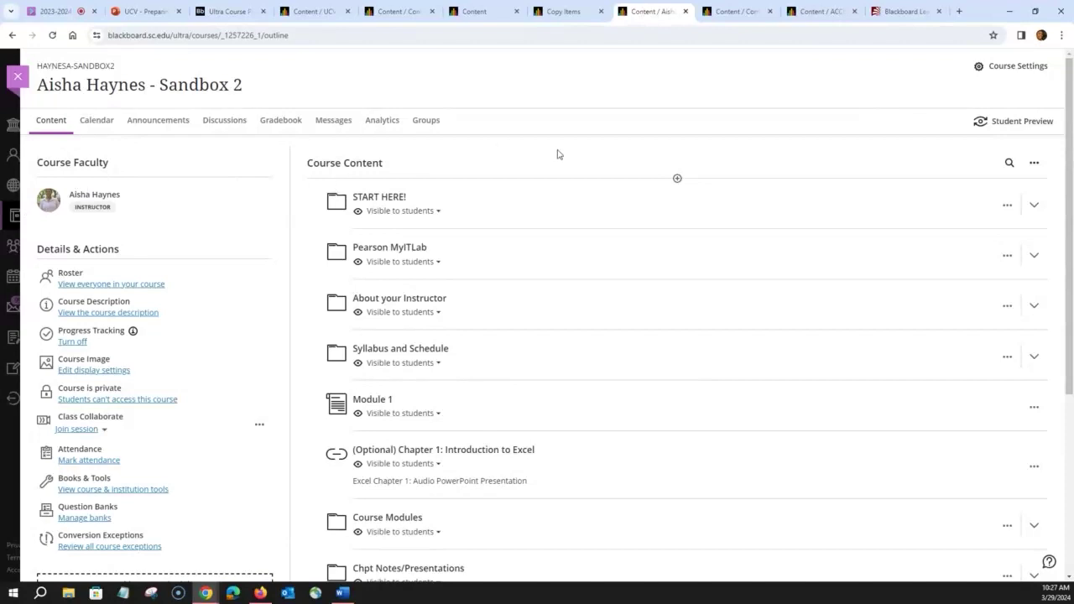
Examine the batch edit options with every Sandbox 2 content item selected, and leave without making changes.
left_click(1035, 164)
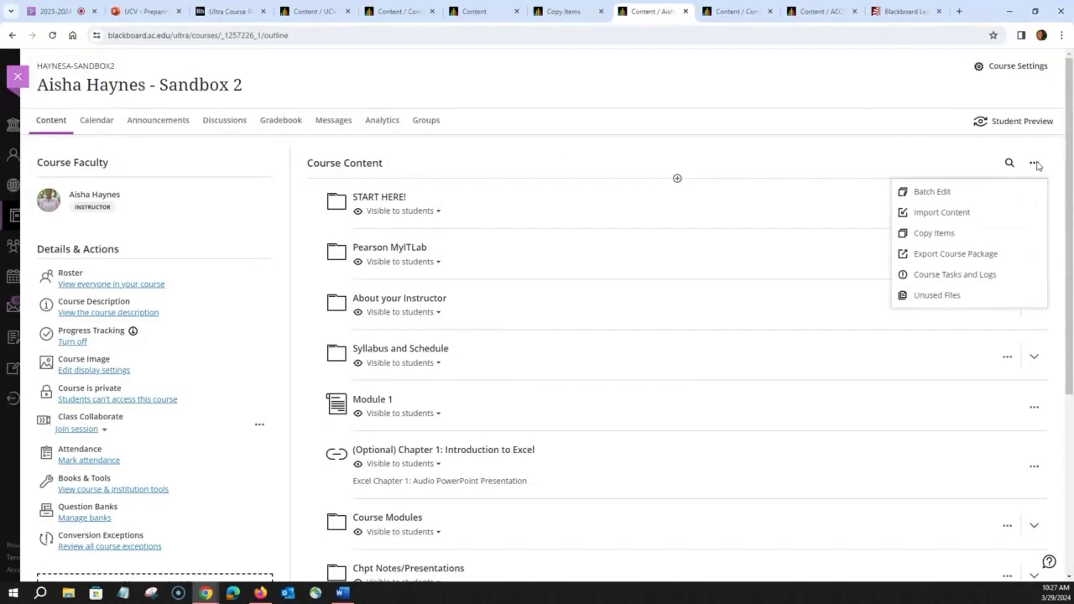
left_click(941, 194)
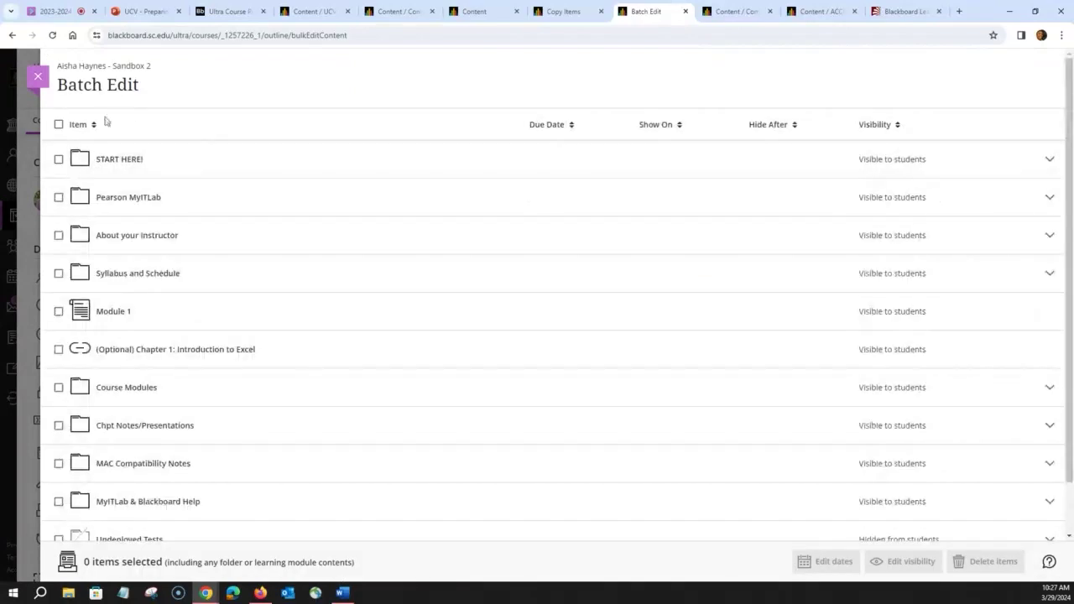
left_click(59, 125)
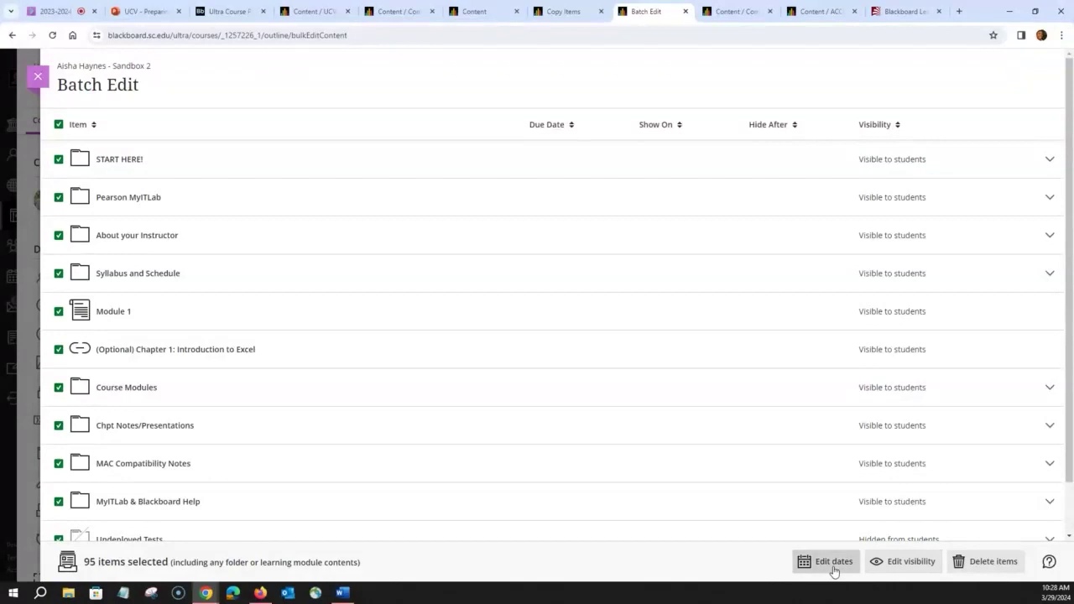
left_click(37, 76)
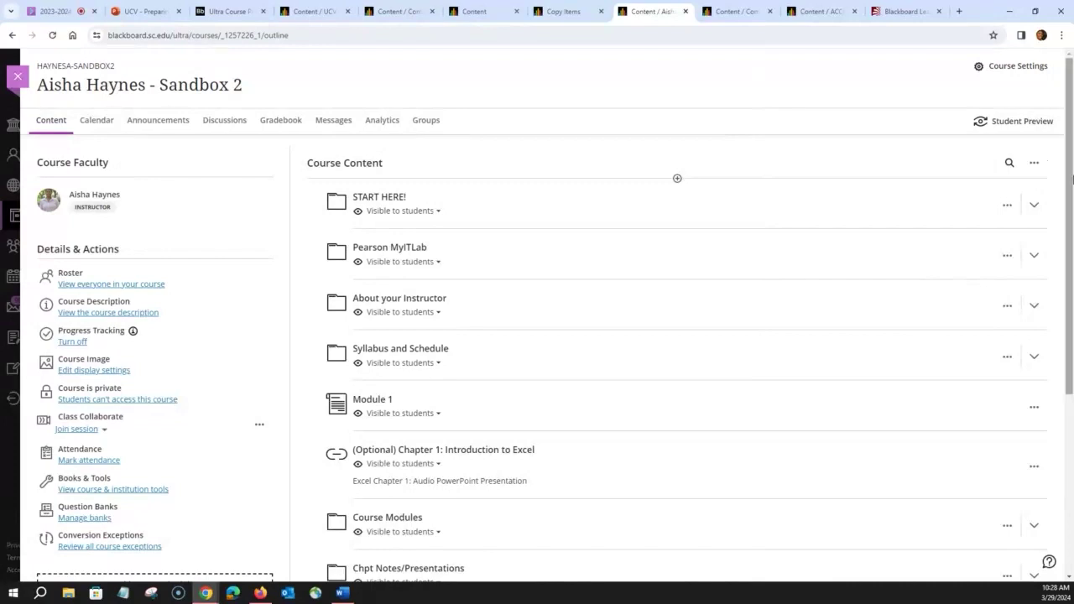
Batch edit About your Instructor, Syllabus and Schedule, and Module 1, setting their visibility to Visible to students.
left_click(1034, 164)
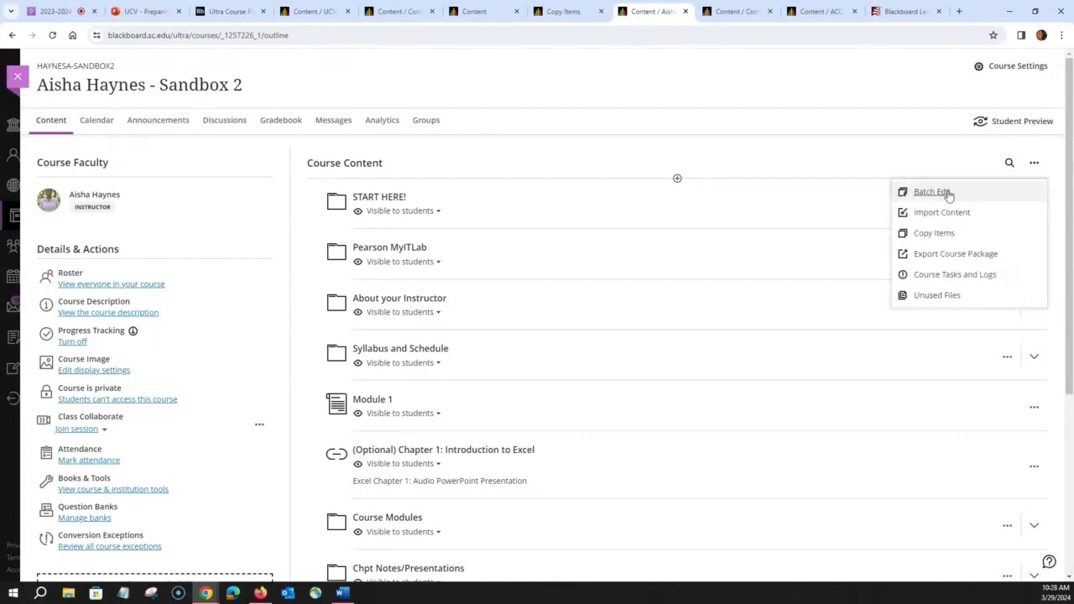
left_click(931, 192)
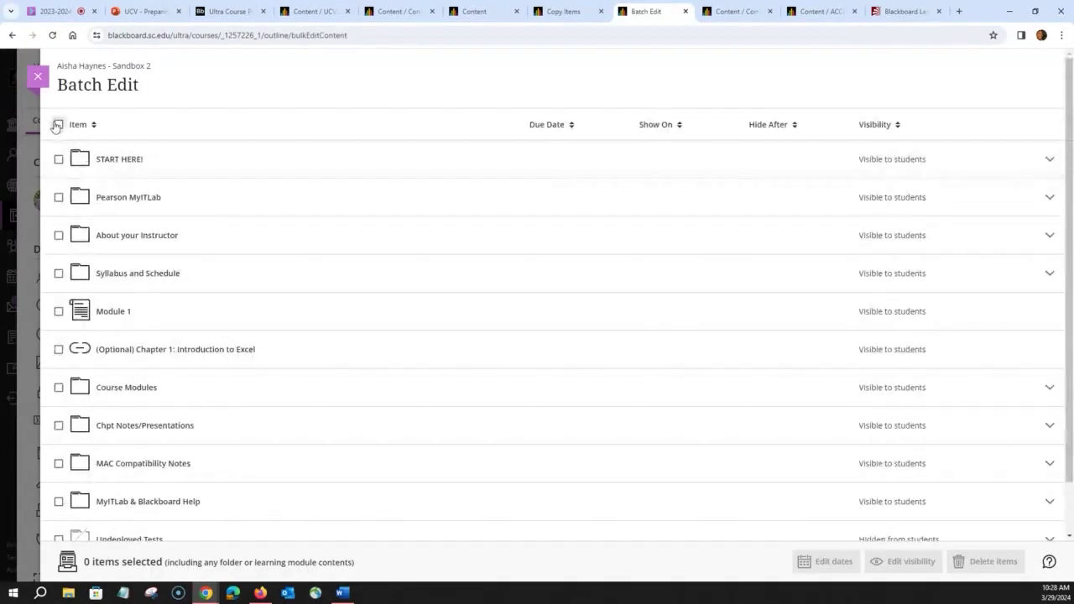
left_click(59, 235)
left_click(59, 272)
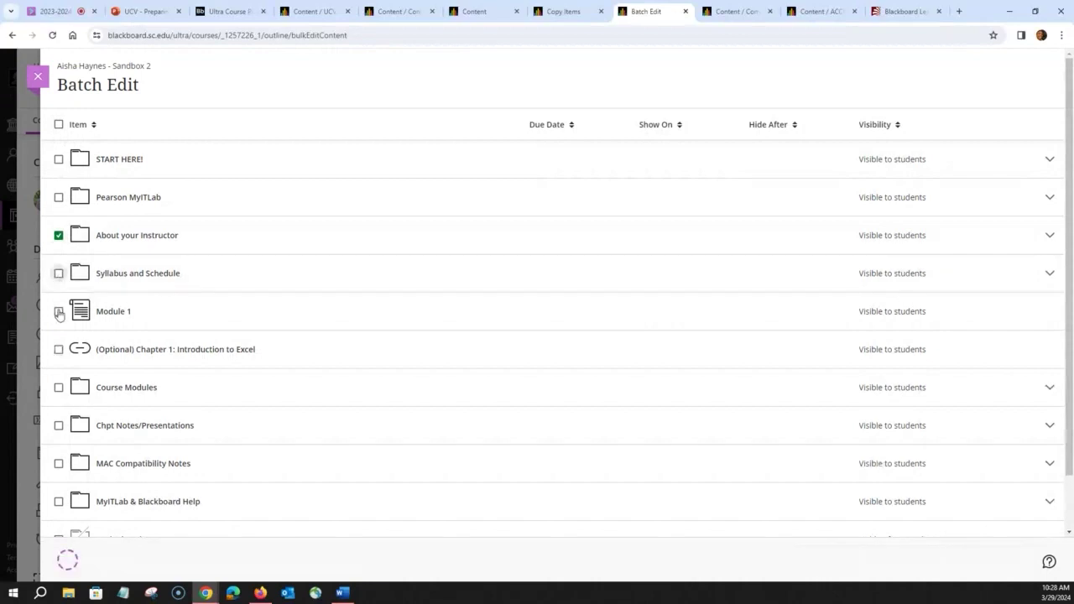
left_click(59, 312)
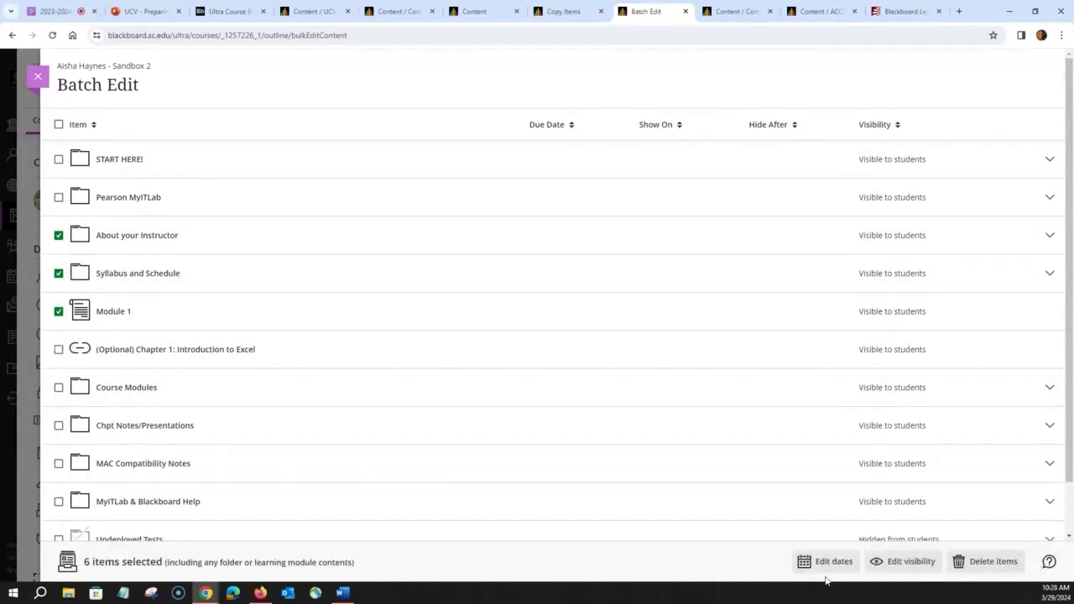
left_click(906, 562)
left_click(470, 333)
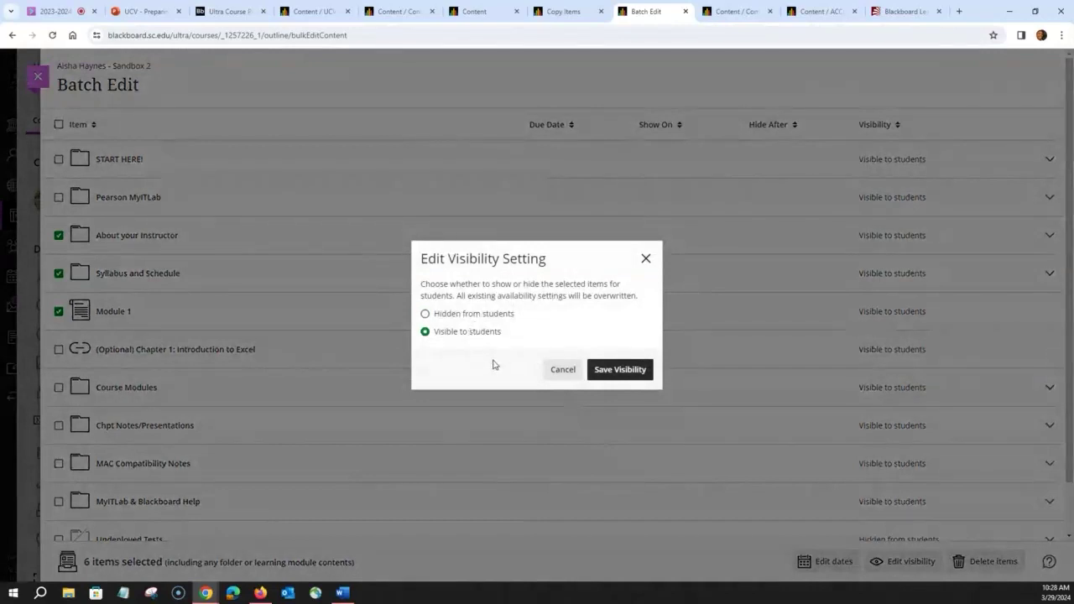
left_click(612, 373)
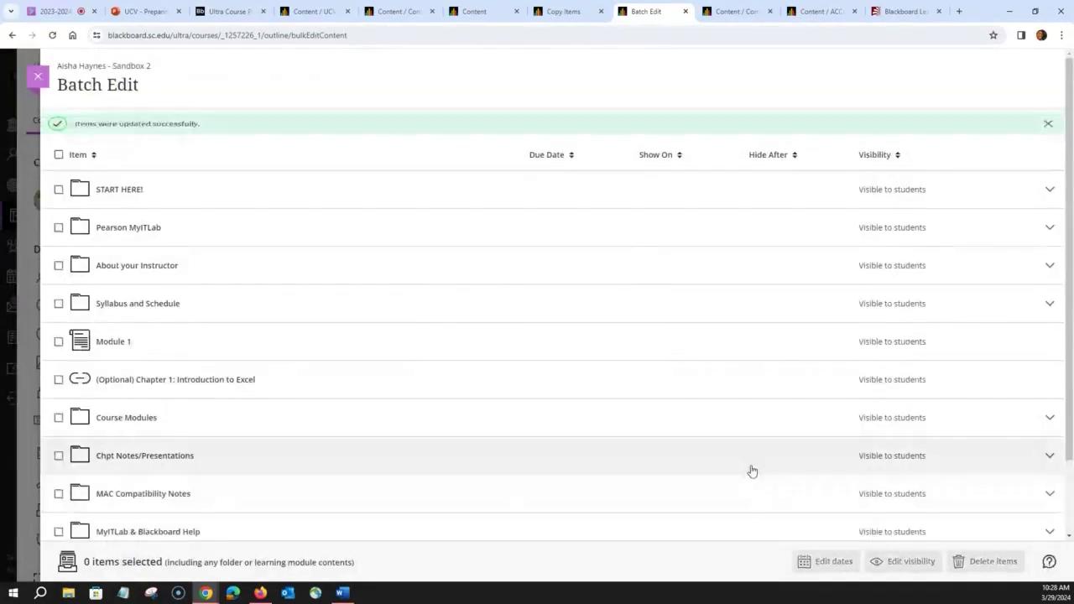
Check the batch date-editing options for the START HERE! and Pearson MyITLab folders without applying them, and delete both folders from the course.
scroll(752, 471, "down", 1)
scroll(53, 190, "up", 1)
left_click(56, 190)
left_click(59, 226)
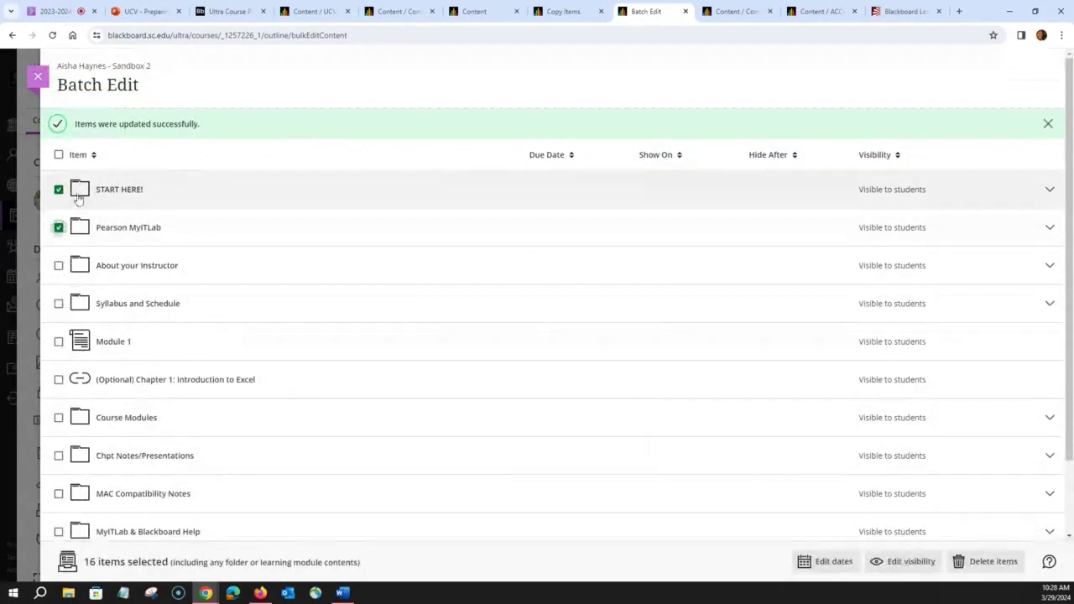
left_click(833, 568)
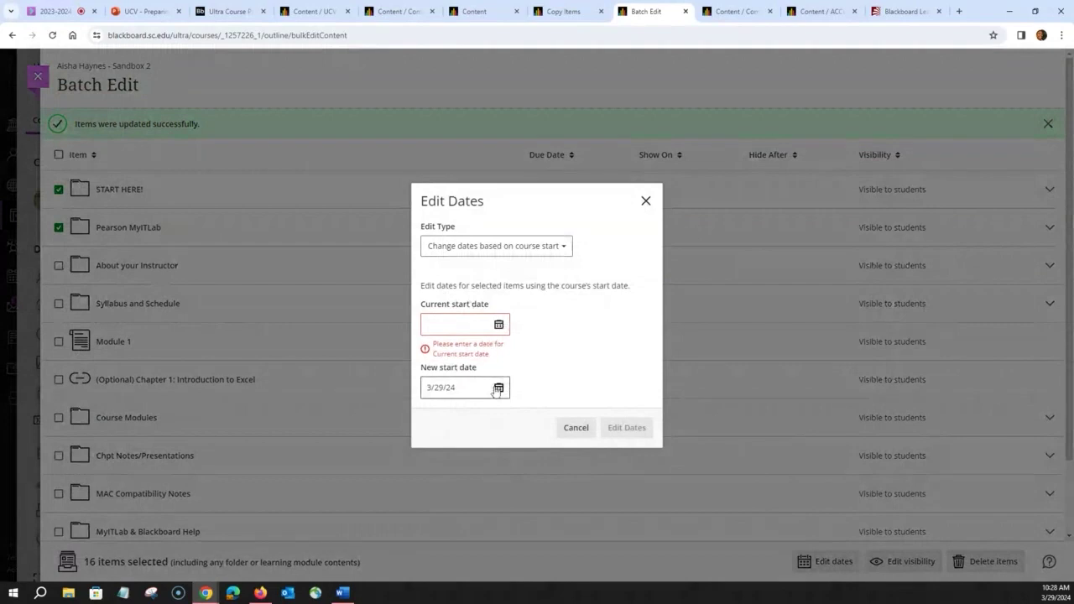
left_click(580, 432)
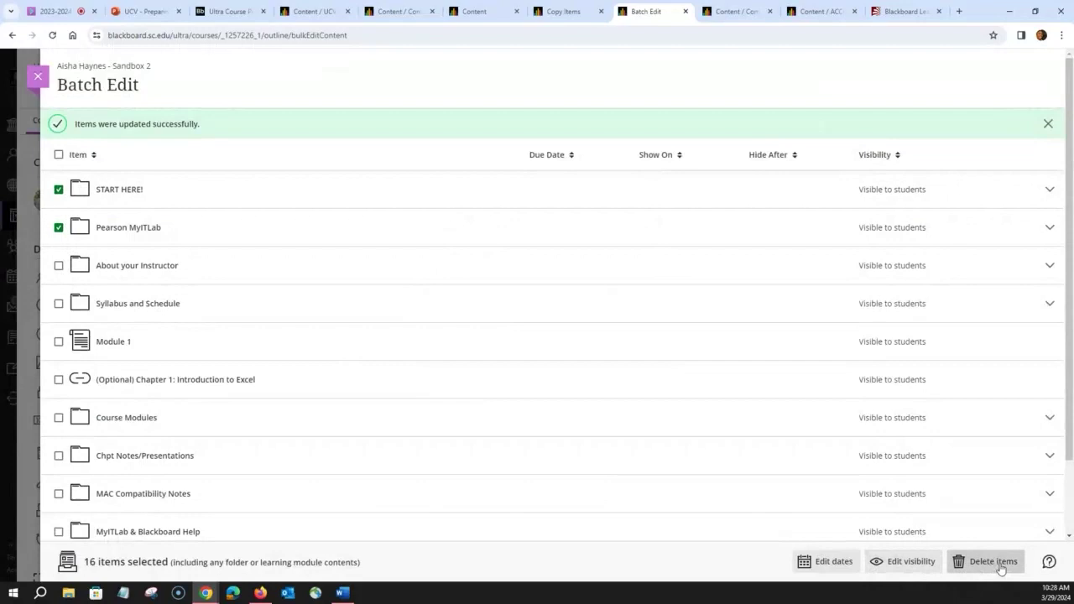
left_click(996, 560)
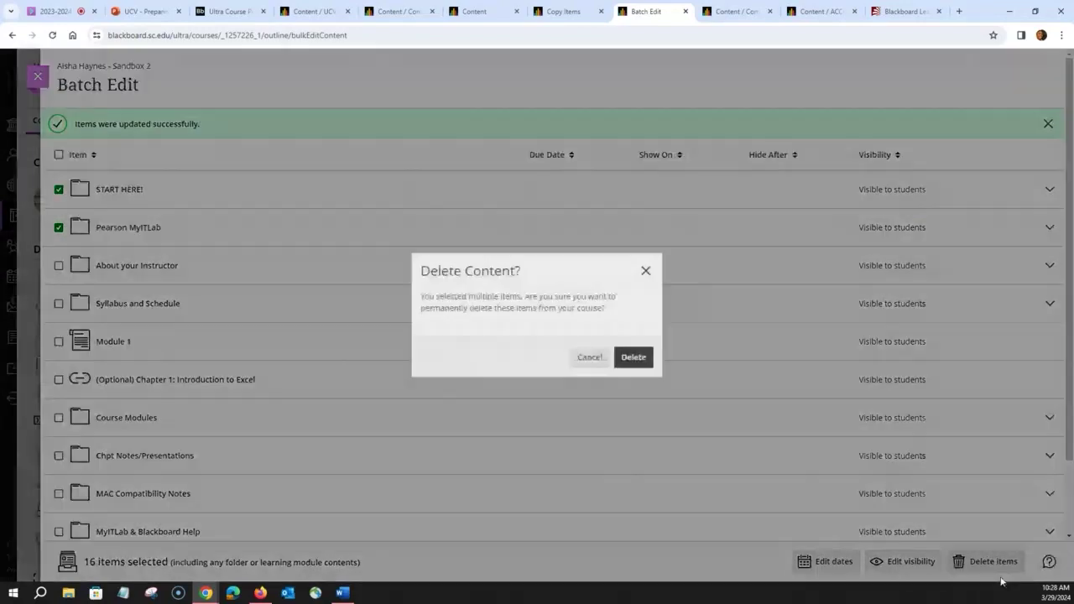
left_click(633, 358)
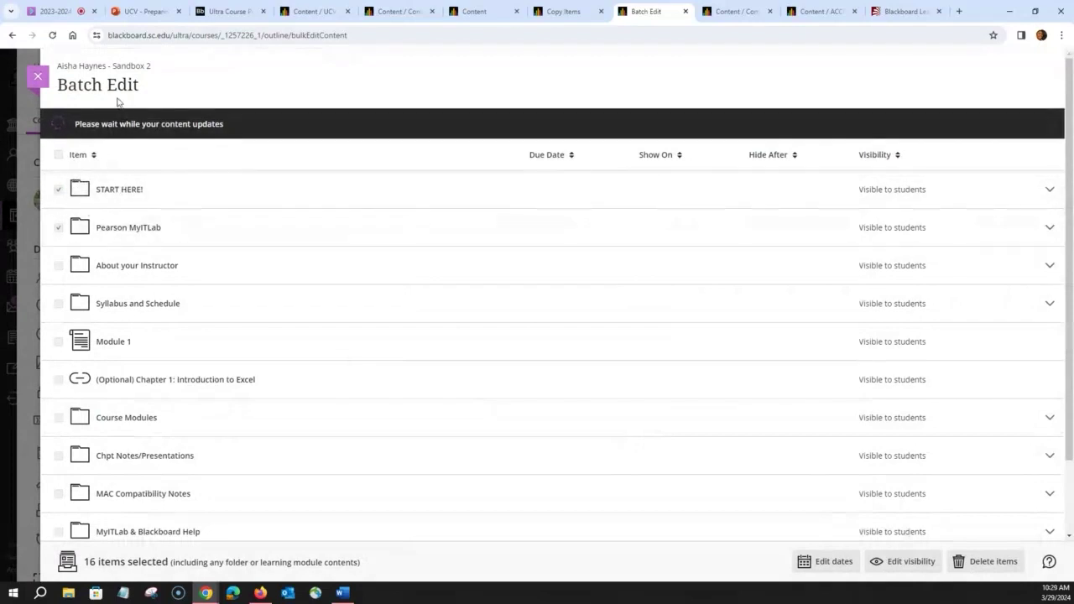
left_click(39, 80)
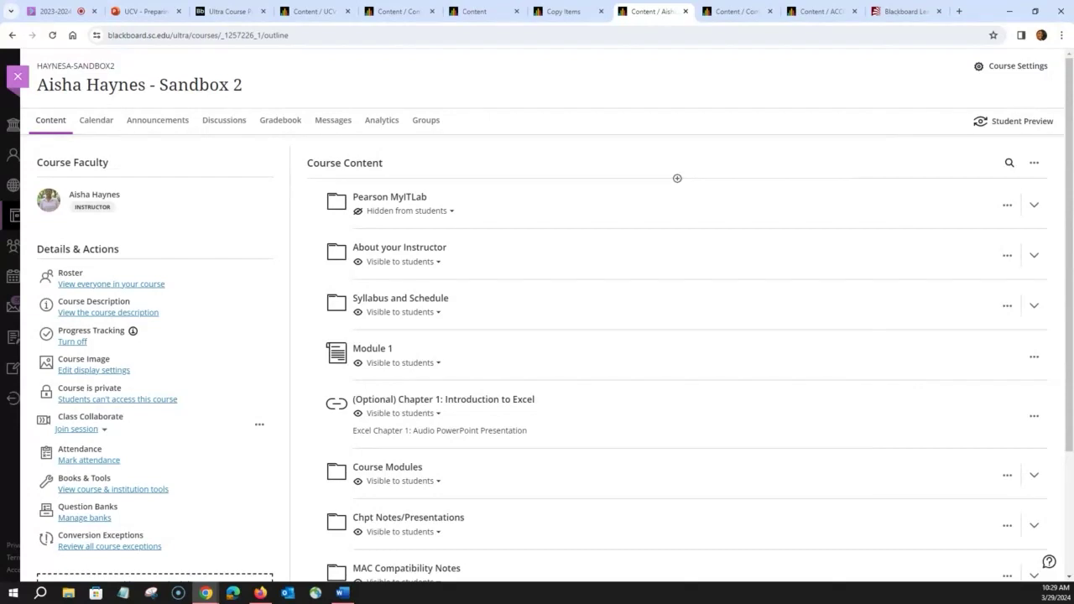
Examine the image source options for the course banner of Comp Applications in Busn I, closing the image dialog without choosing one.
key("alt+Tab")
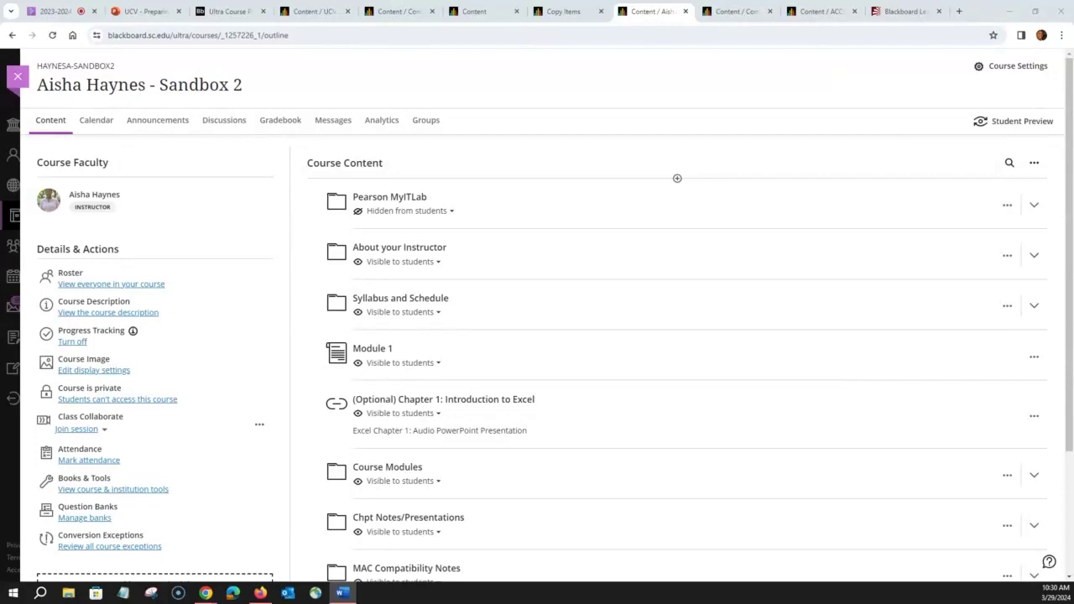
left_click(730, 11)
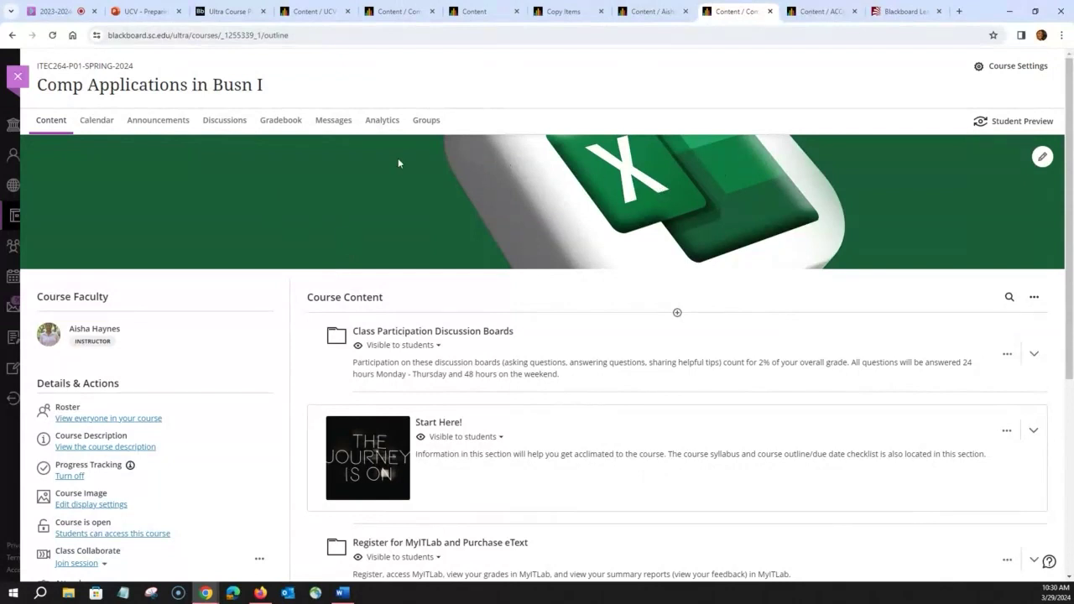
left_click(1042, 156)
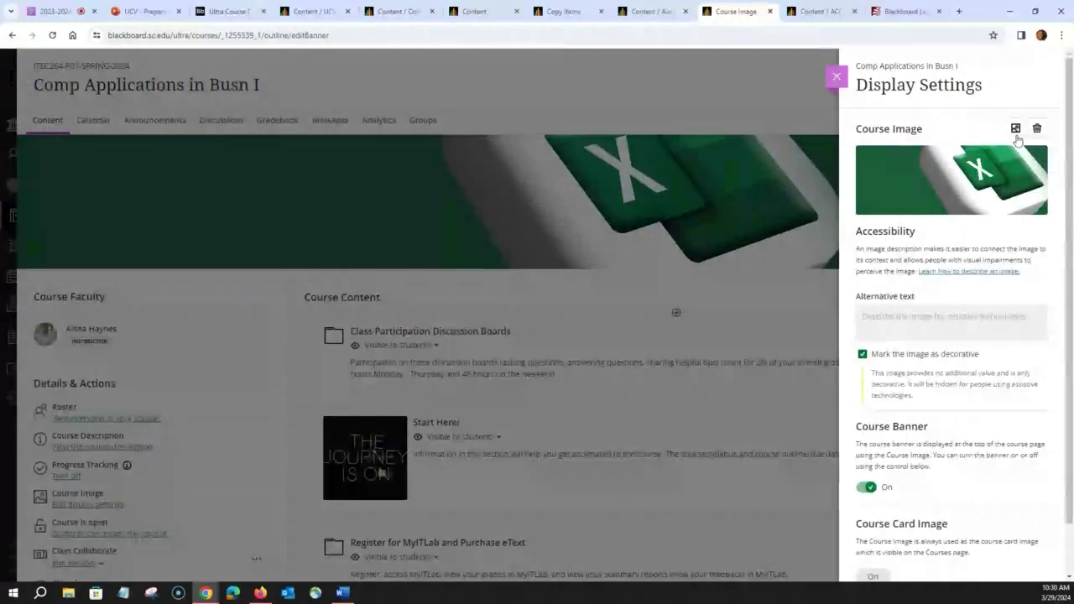
left_click(1015, 128)
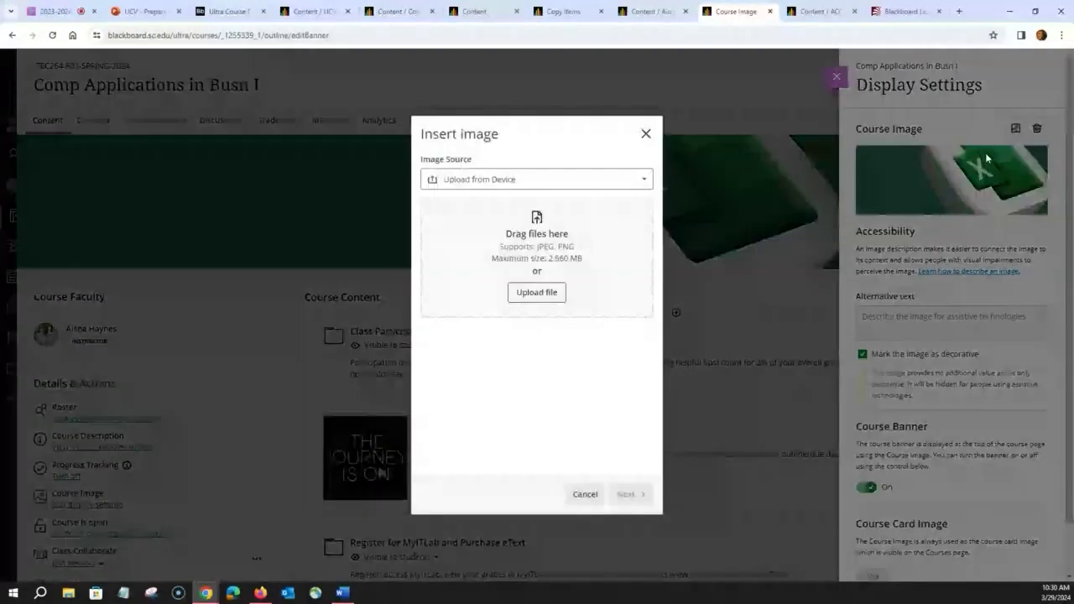
left_click(499, 181)
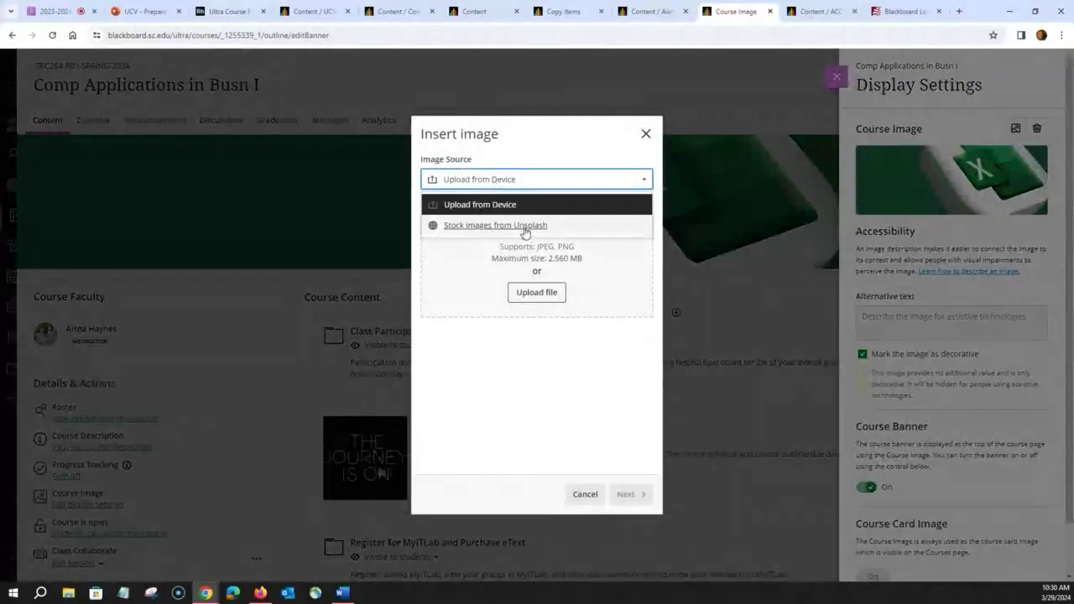
left_click(646, 134)
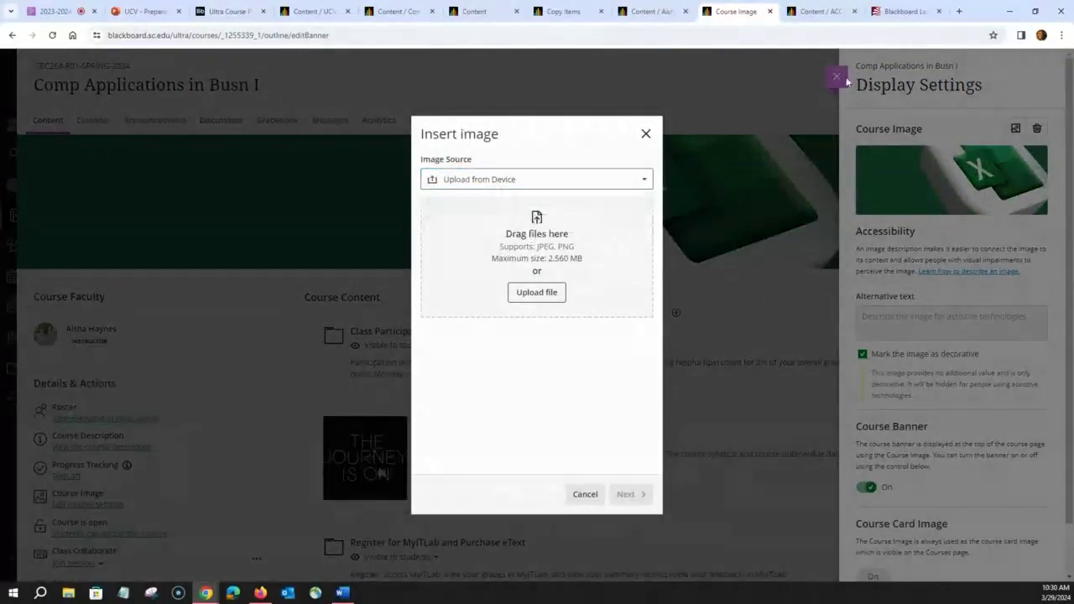
Close the course image dialog and display settings, check the Course Image entry under Details & Actions, and return to the course page.
left_click(645, 133)
left_click(835, 77)
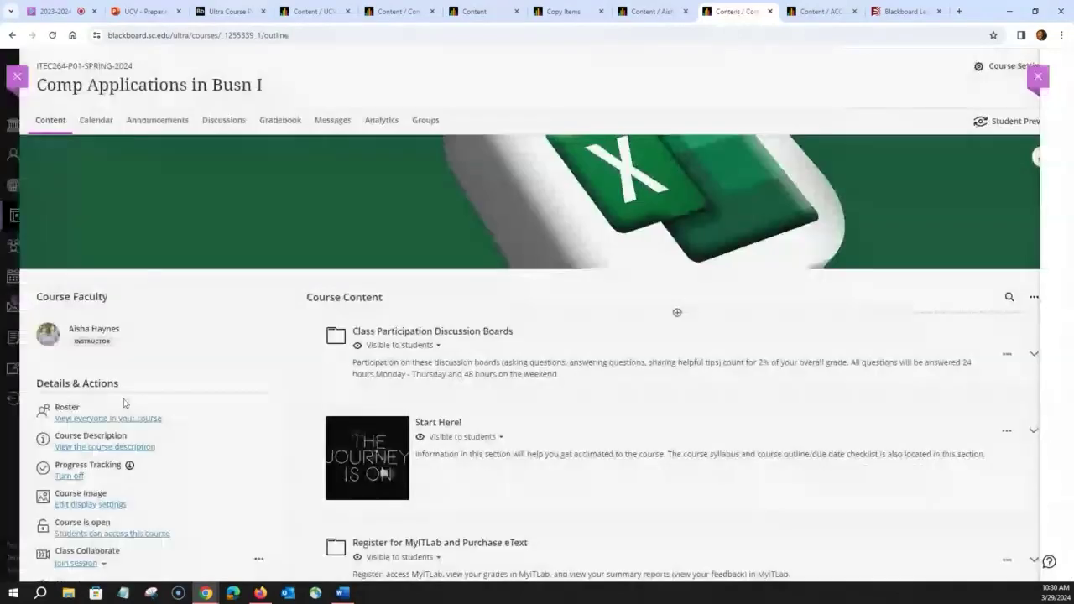
scroll(126, 411, "down", 2)
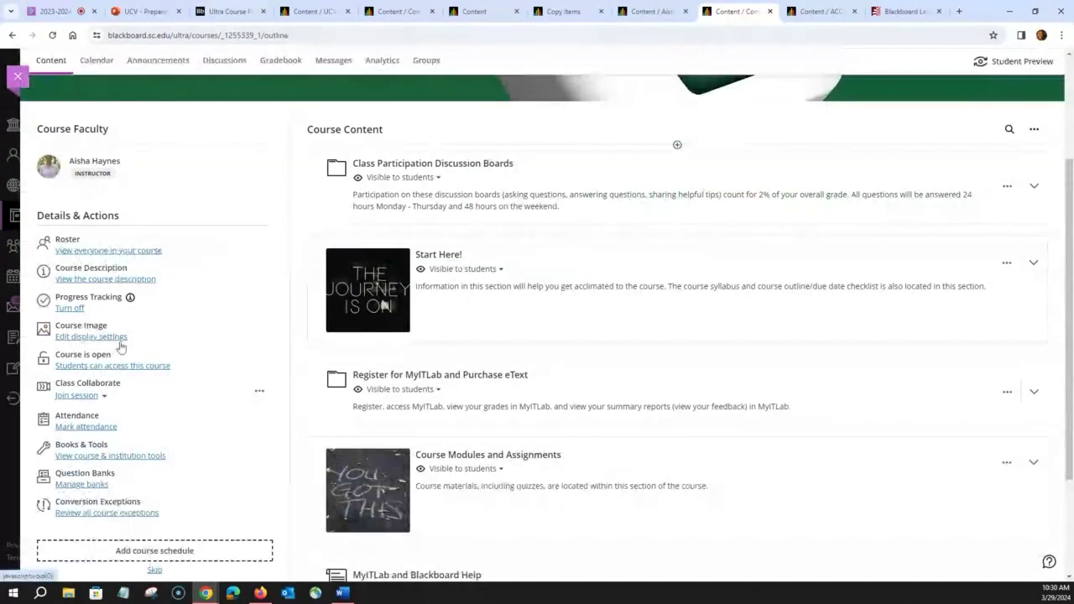
left_click(120, 340)
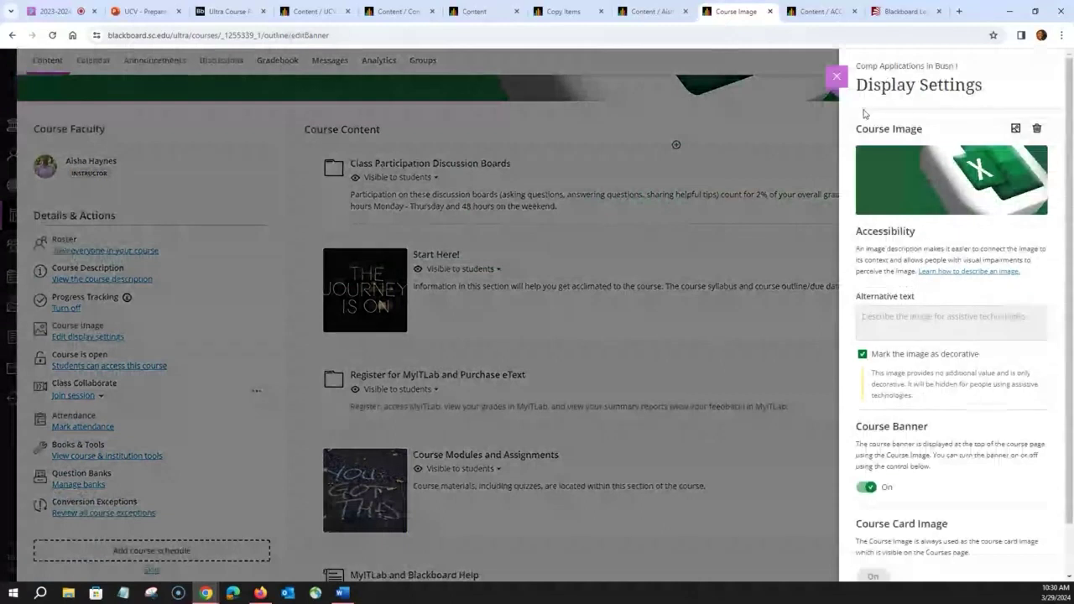
left_click(575, 166)
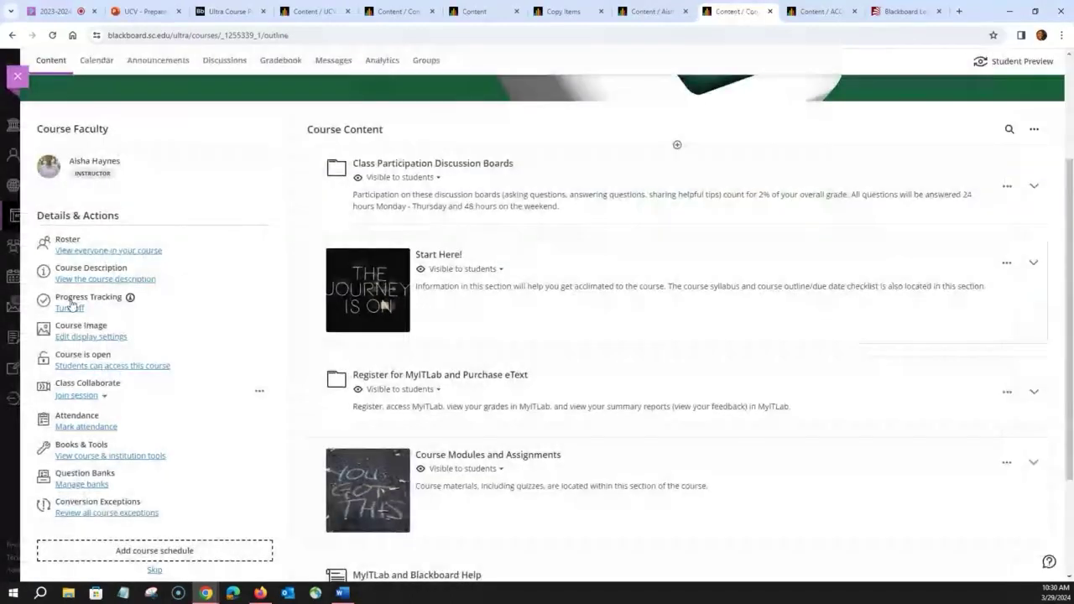
scroll(253, 259, "up", 3)
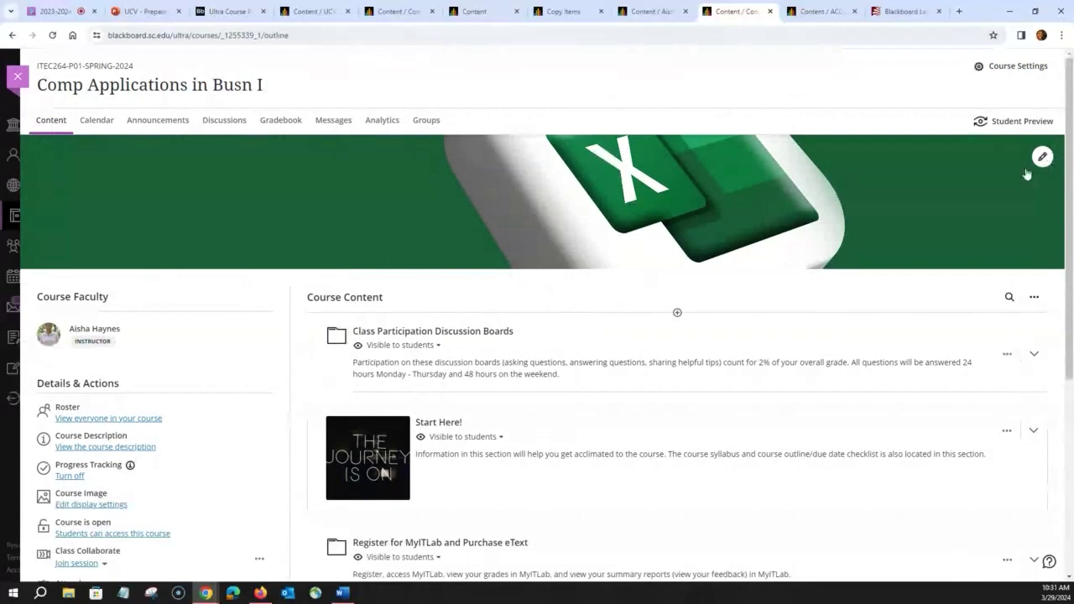
Examine the course content outline, expanding Course Modules and Assignments to review its module and exam folders.
scroll(405, 256, "down", 1)
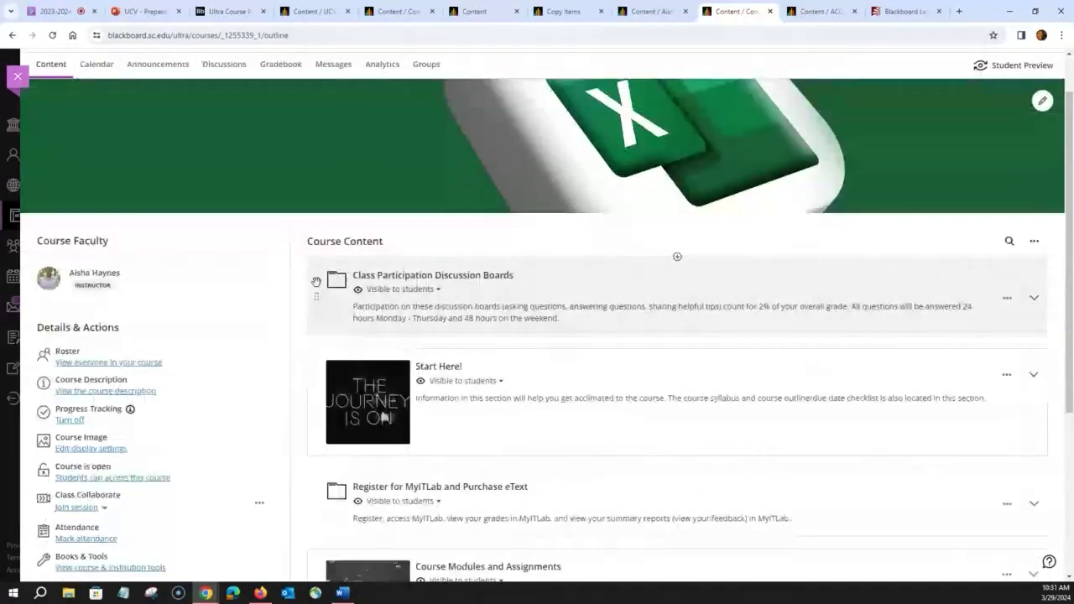
scroll(380, 293, "down", 1)
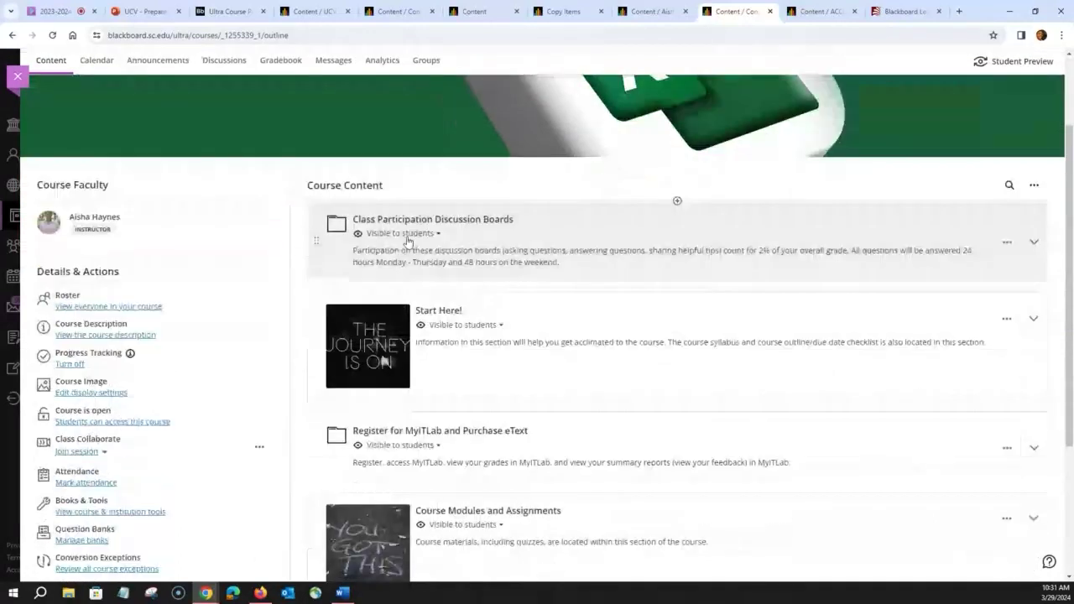
scroll(408, 240, "down", 2)
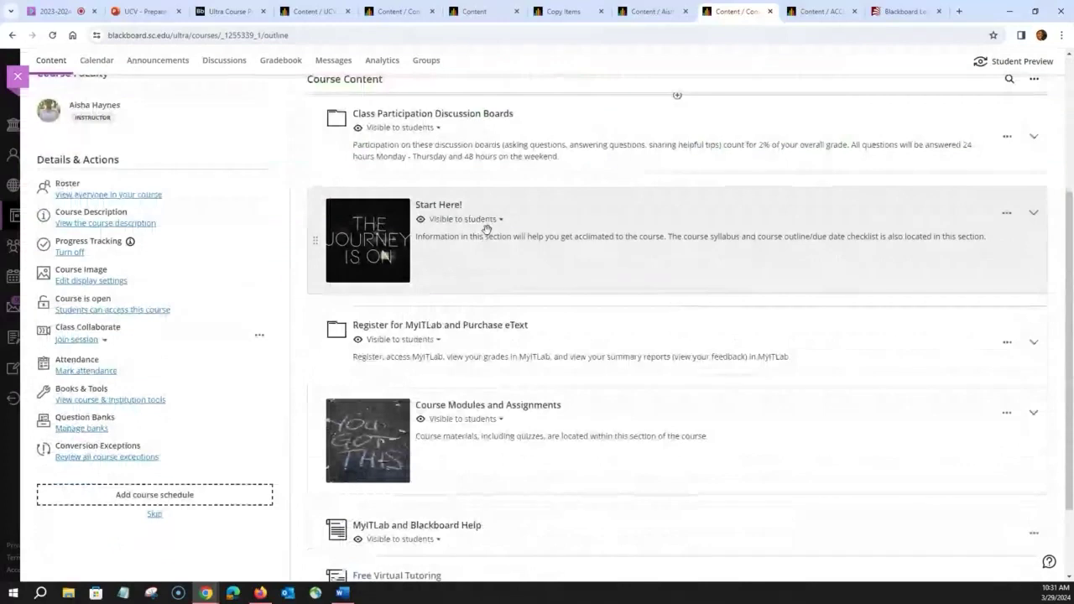
scroll(453, 319, "down", 1)
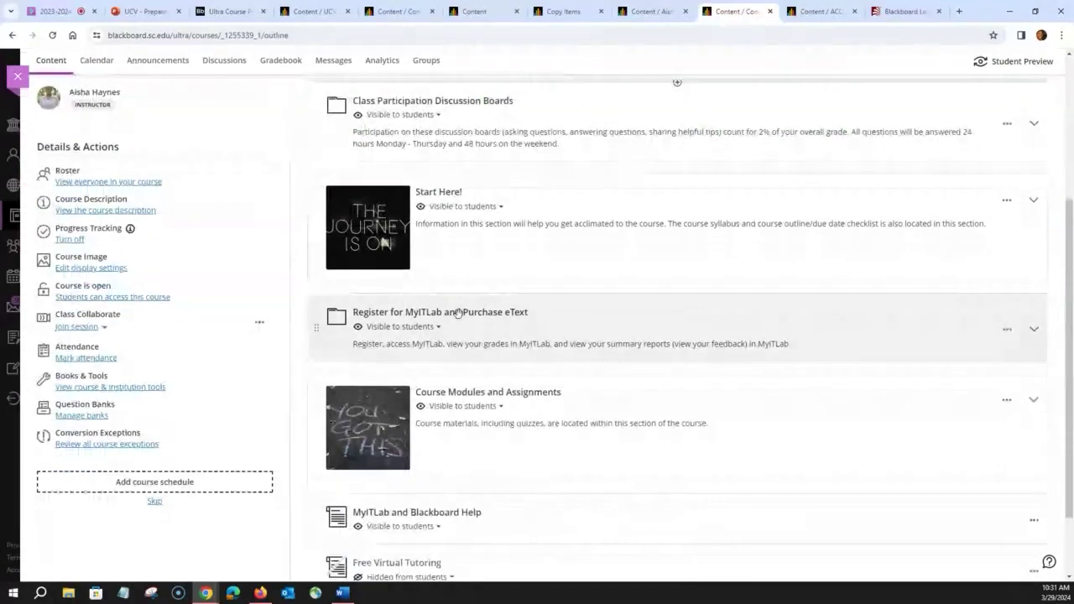
scroll(458, 313, "down", 2)
left_click(501, 302)
scroll(560, 348, "down", 2)
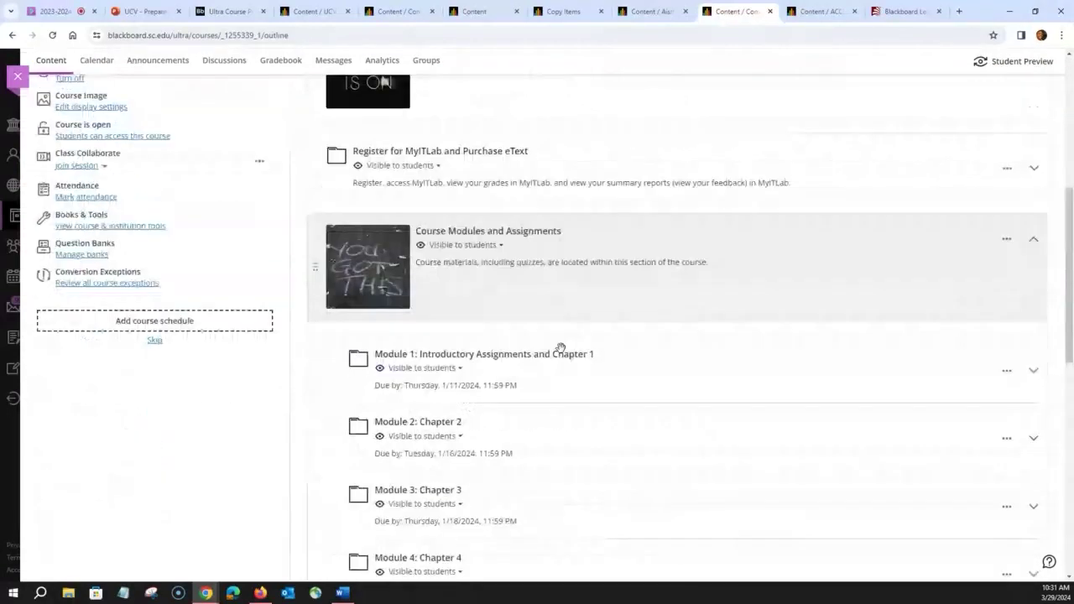
scroll(561, 348, "down", 3)
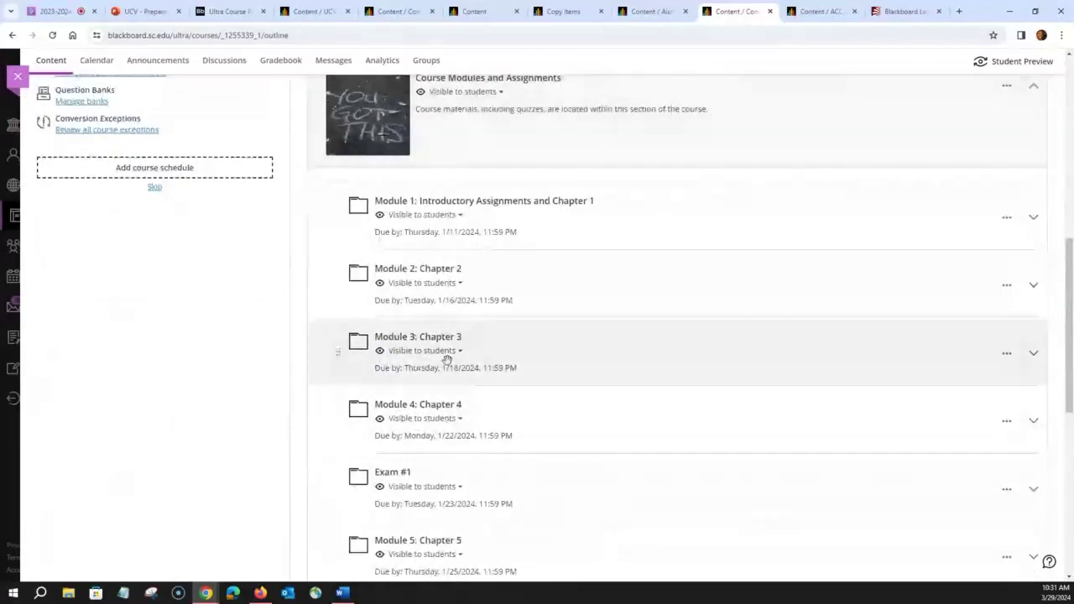
scroll(445, 319, "down", 3)
scroll(445, 344, "up", 3)
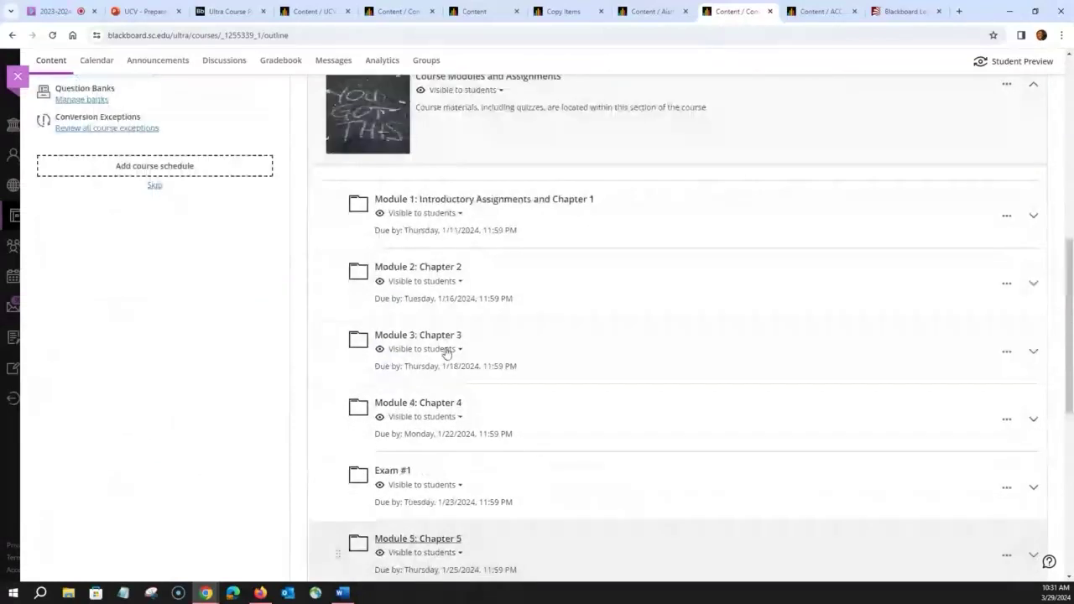
scroll(445, 353, "up", 2)
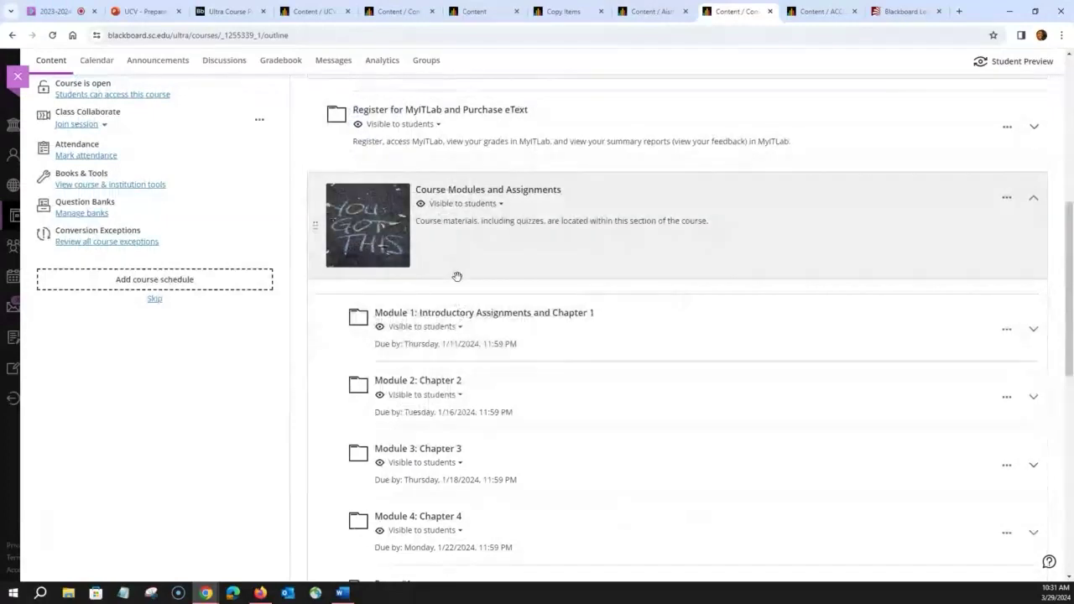
Look inside the Module 1: Introductory Assignments and Chapter 1 folder, collapse it, and go back over the outline.
scroll(456, 276, "down", 1)
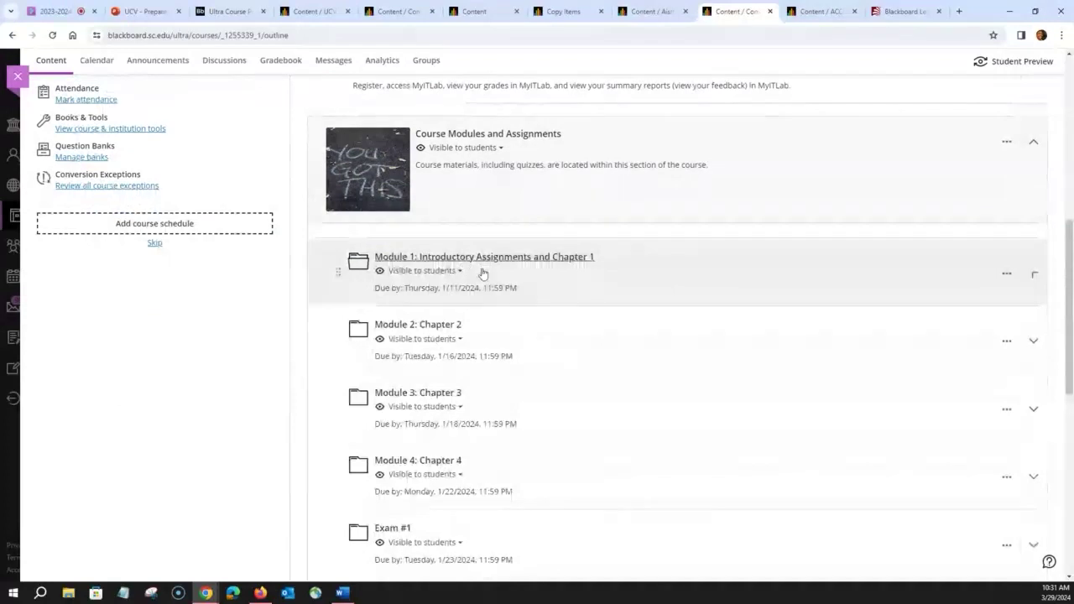
left_click(480, 269)
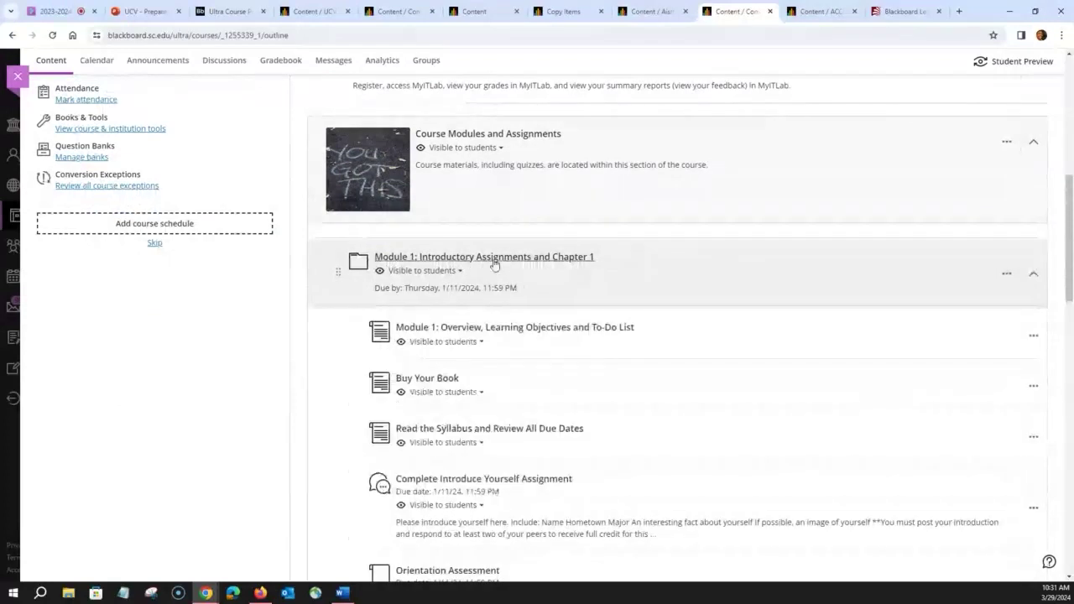
left_click(481, 267)
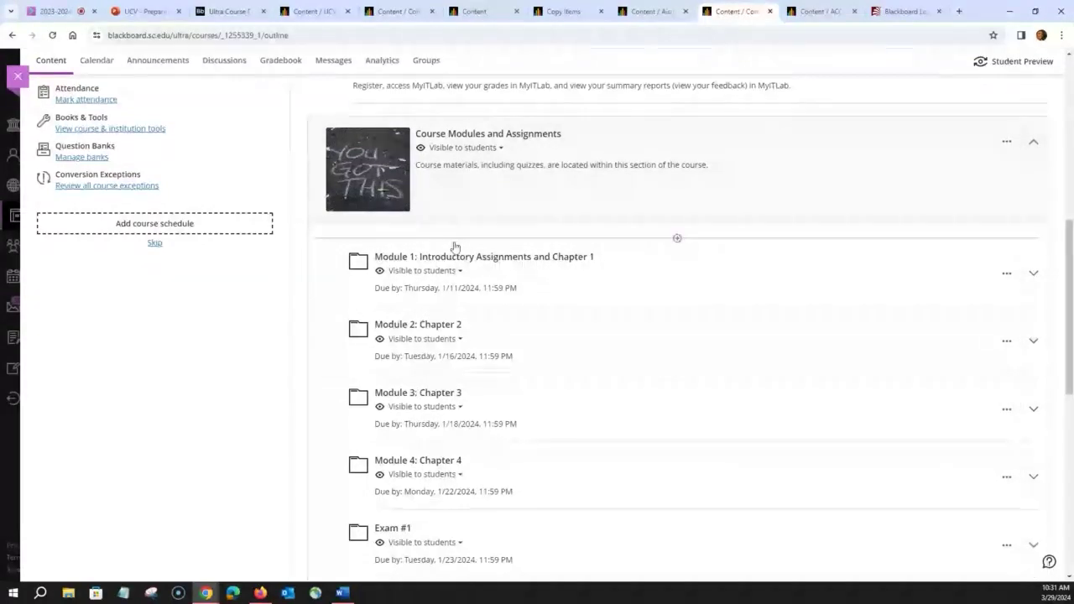
scroll(486, 264, "up", 1)
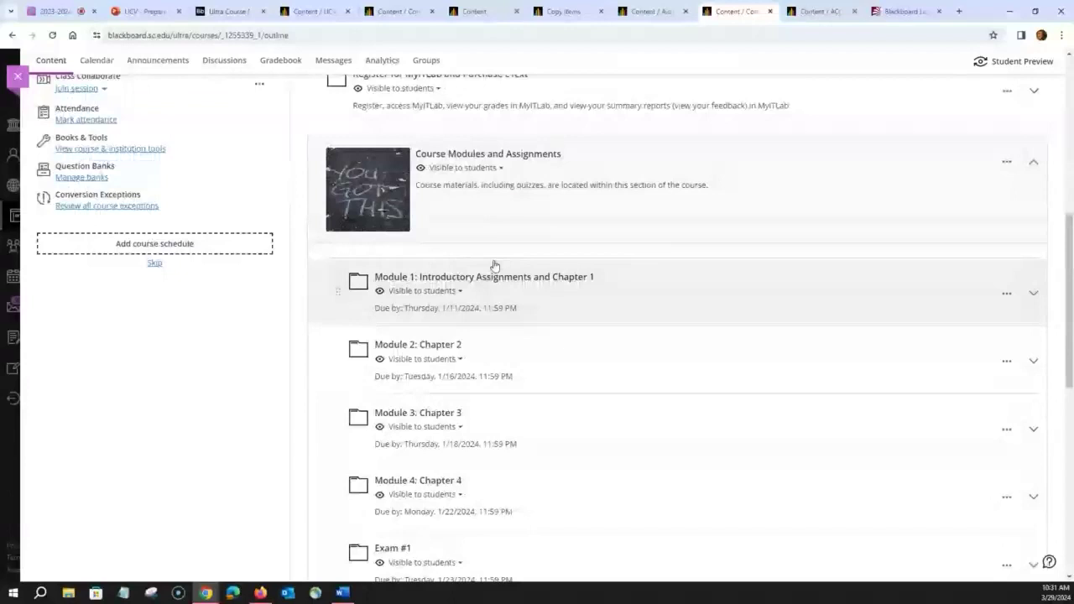
scroll(494, 266, "up", 2)
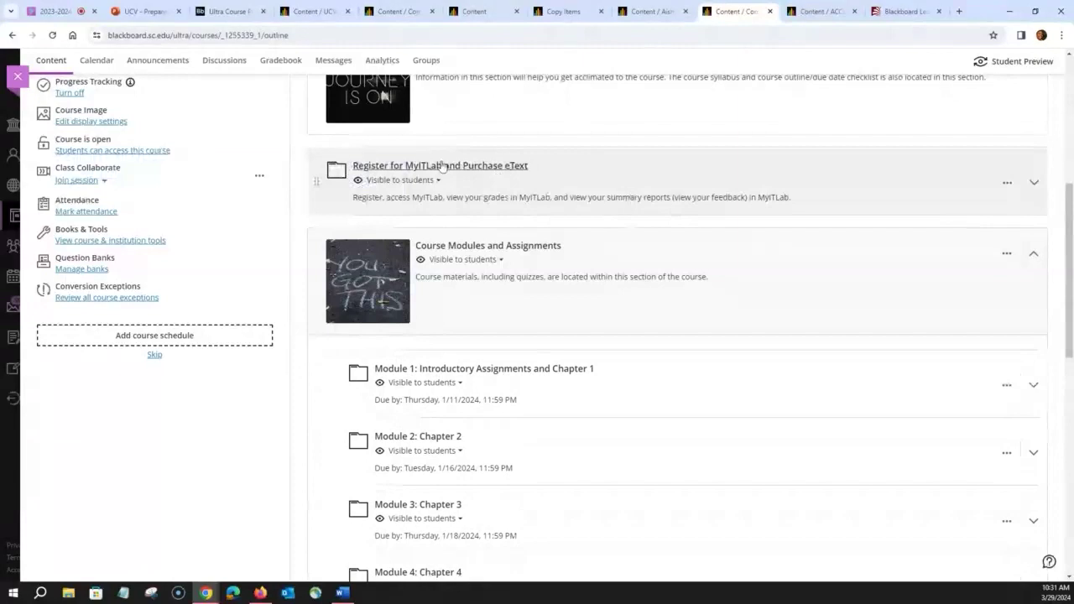
scroll(493, 276, "up", 1)
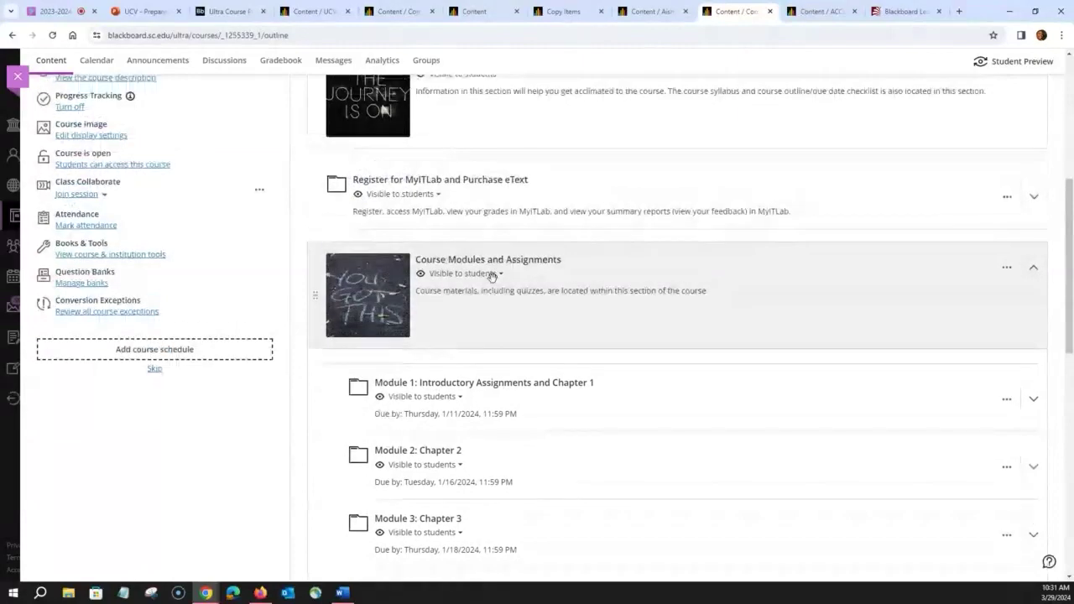
scroll(492, 277, "up", 3)
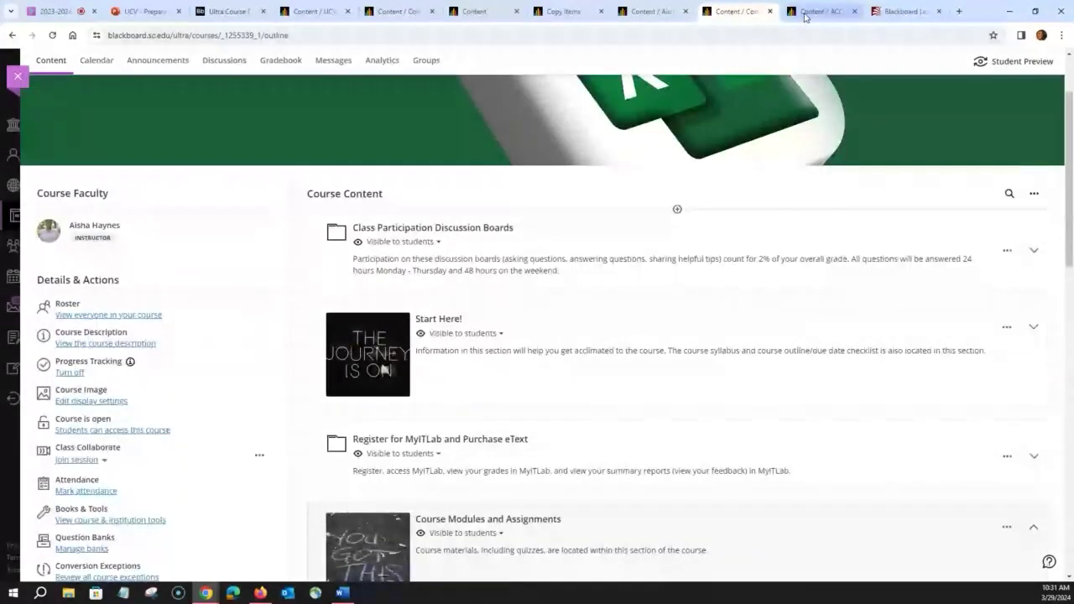
Switch to the ACCESSability - Creating Inclusive Digital Content course and start its student preview.
left_click(804, 13)
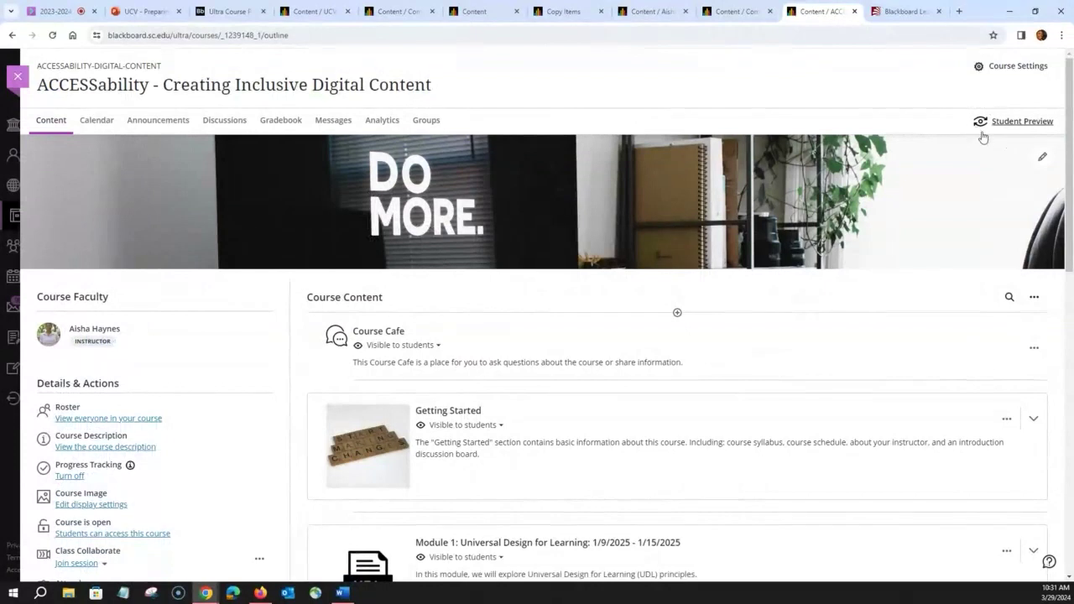
left_click(1012, 124)
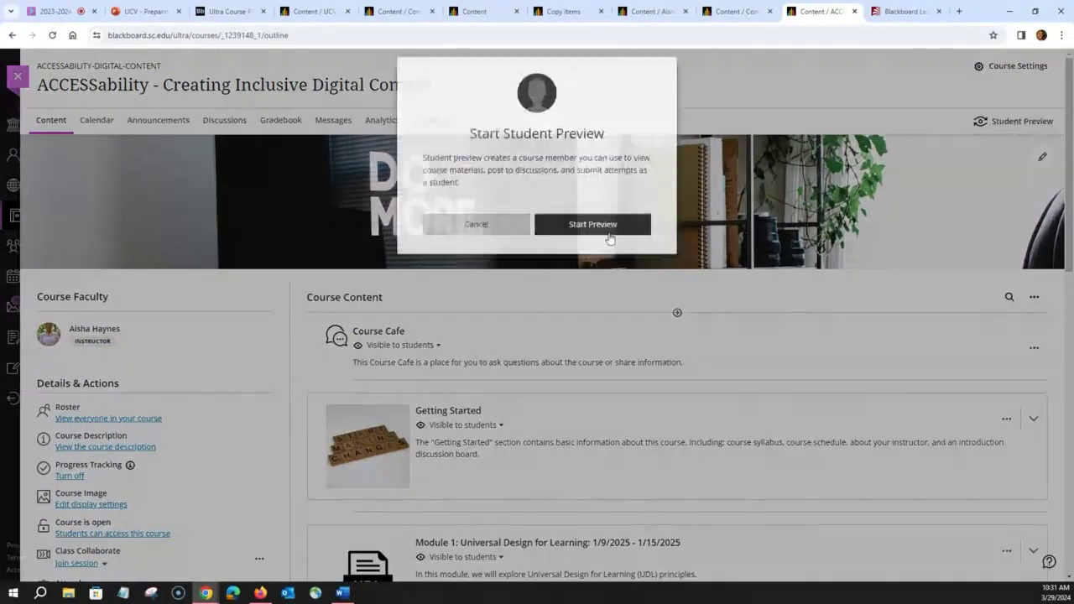
left_click(608, 235)
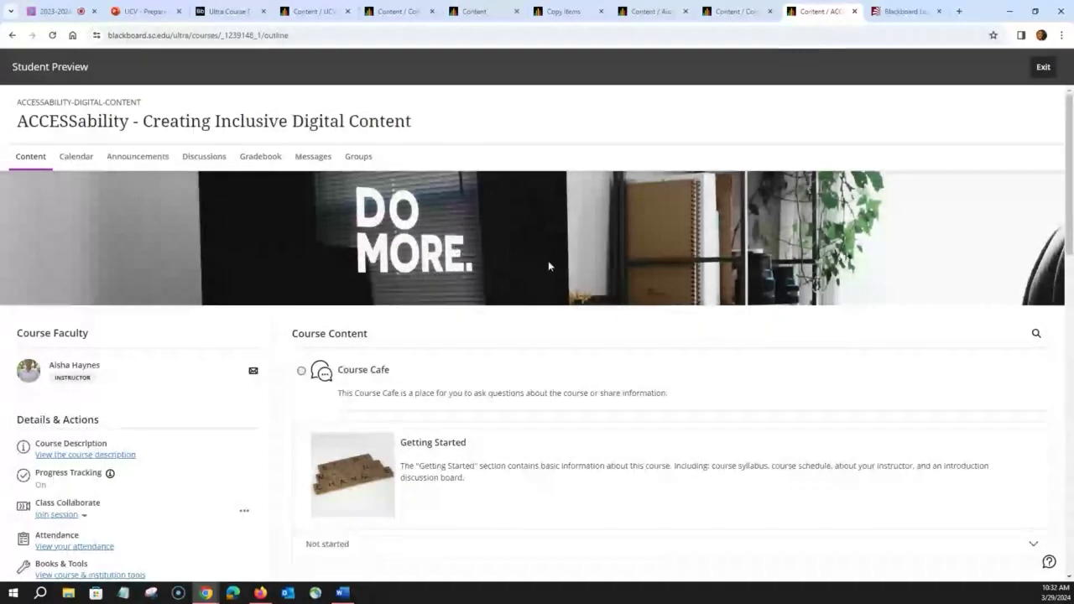
Examine the previewed course page, including its banner, Details & Actions entries, Course Cafe, Getting Started, and module listings.
scroll(520, 260, "down", 1)
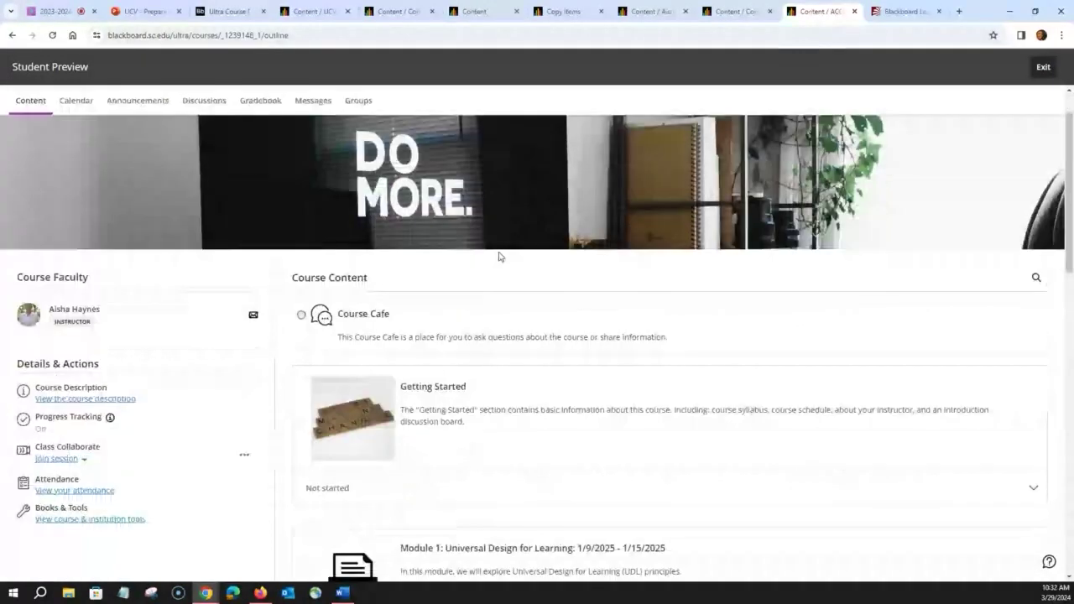
scroll(498, 256, "up", 1)
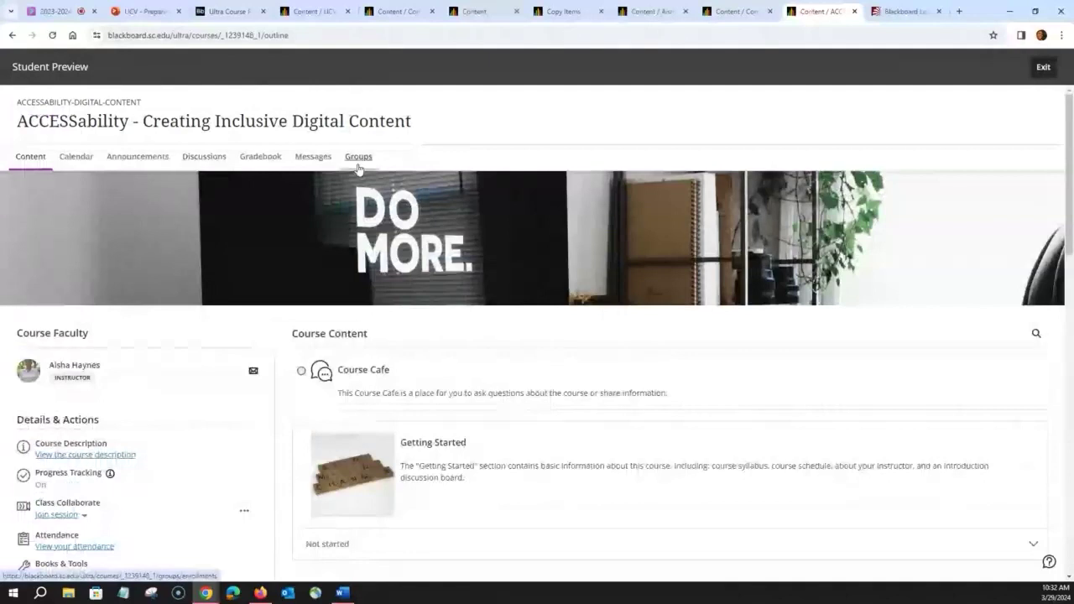
scroll(359, 169, "down", 1)
scroll(177, 323, "down", 1)
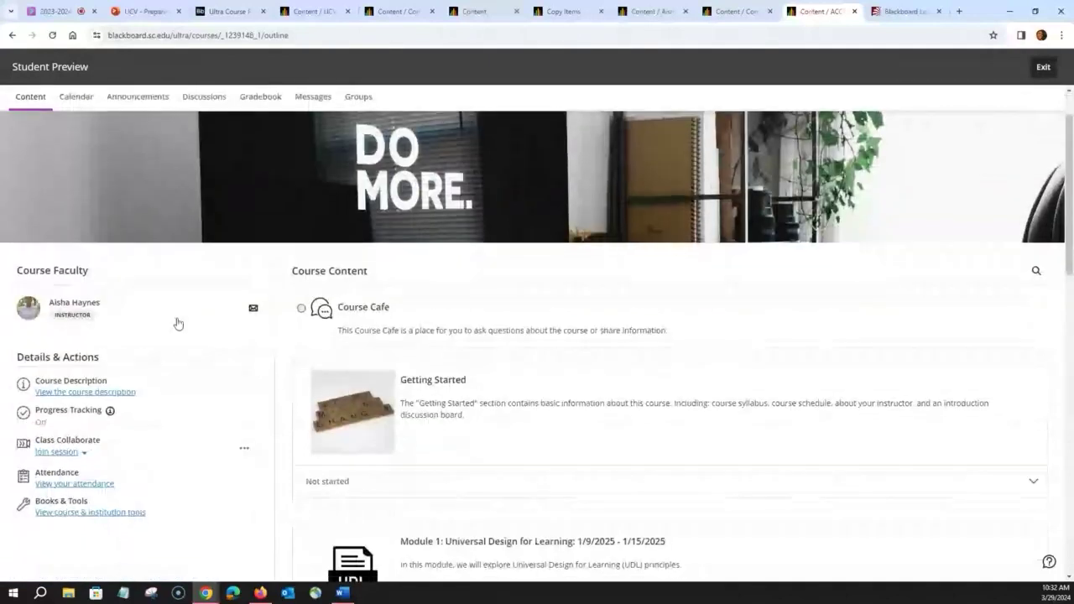
scroll(397, 305, "up", 1)
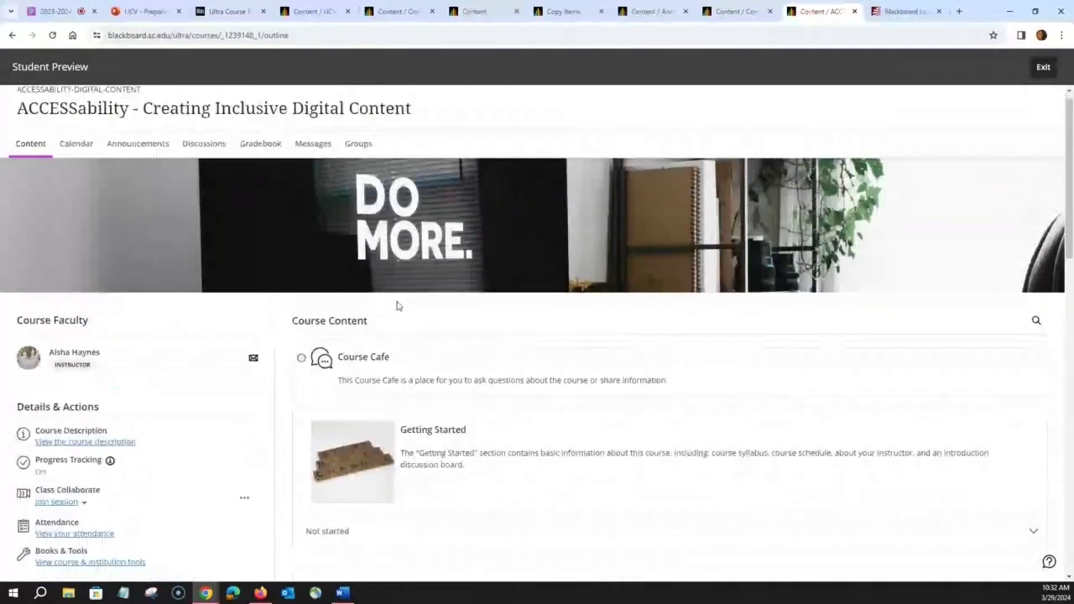
scroll(447, 333, "down", 2)
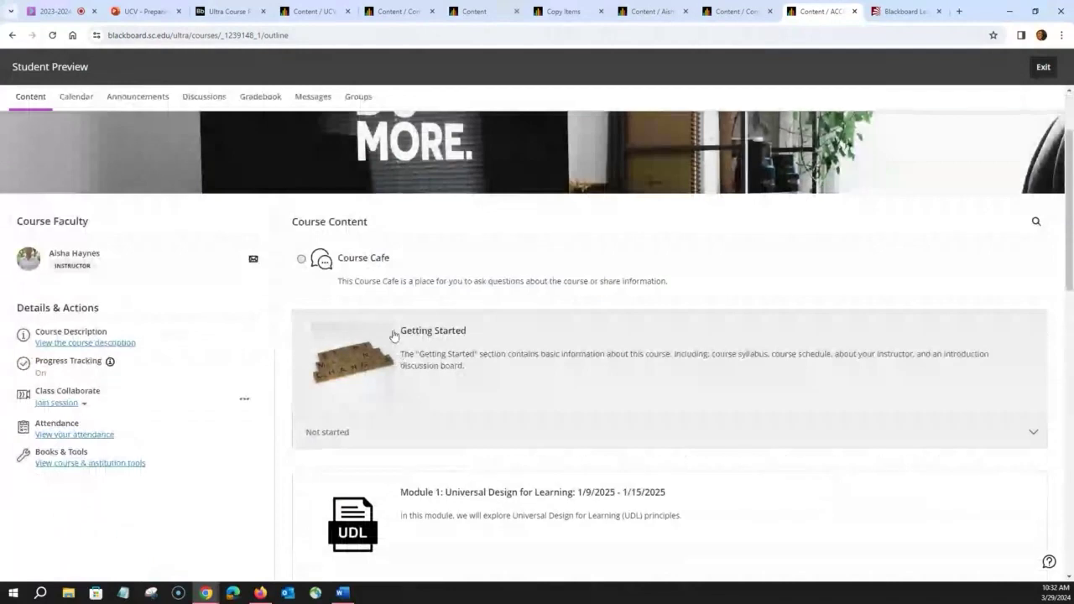
scroll(435, 351, "down", 1)
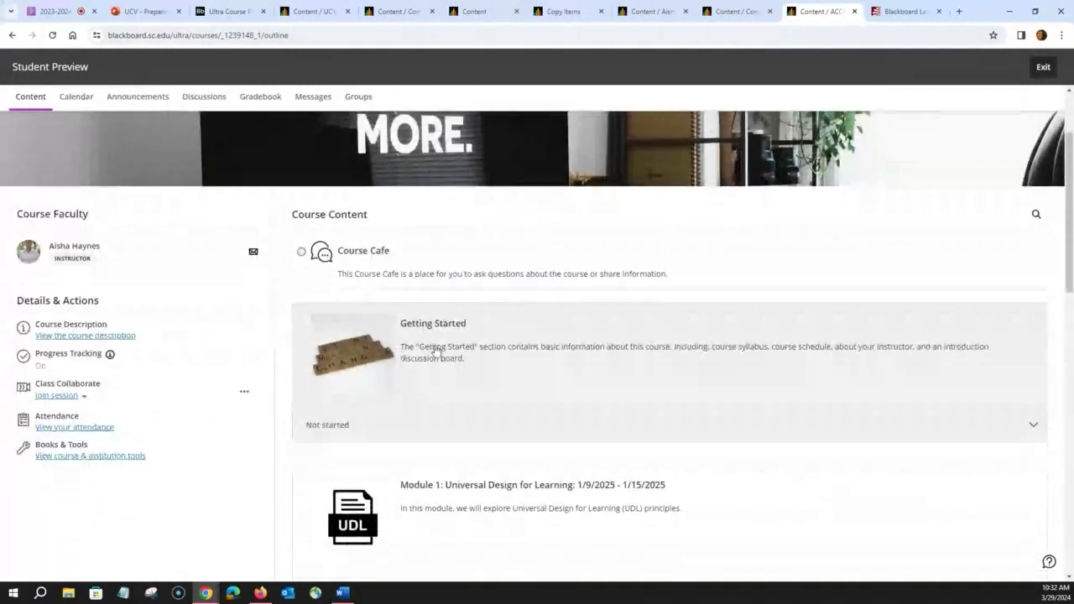
scroll(435, 351, "down", 1)
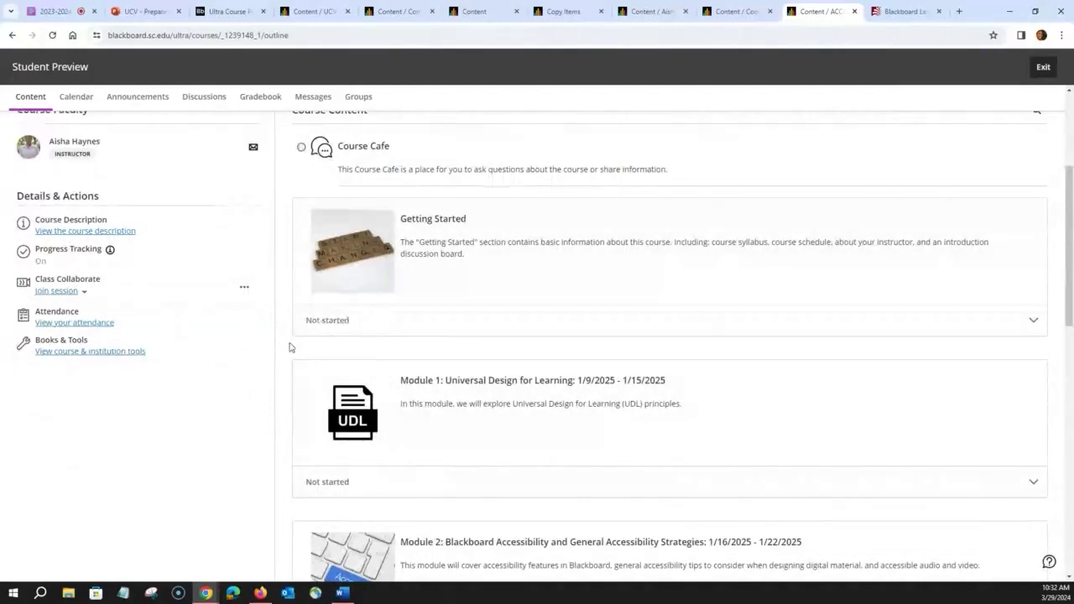
scroll(288, 348, "down", 1)
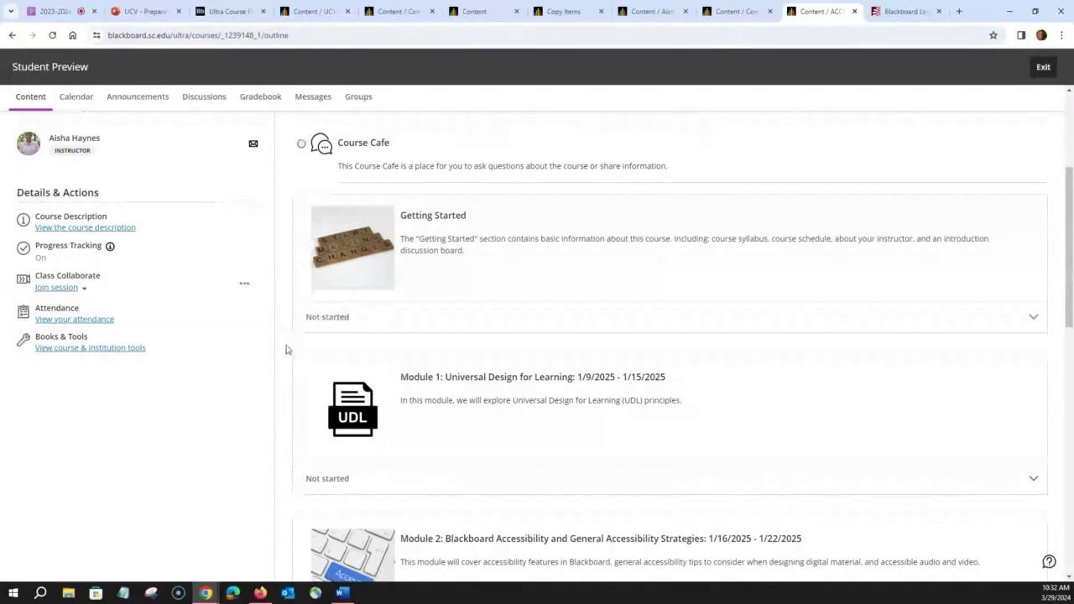
scroll(285, 349, "down", 1)
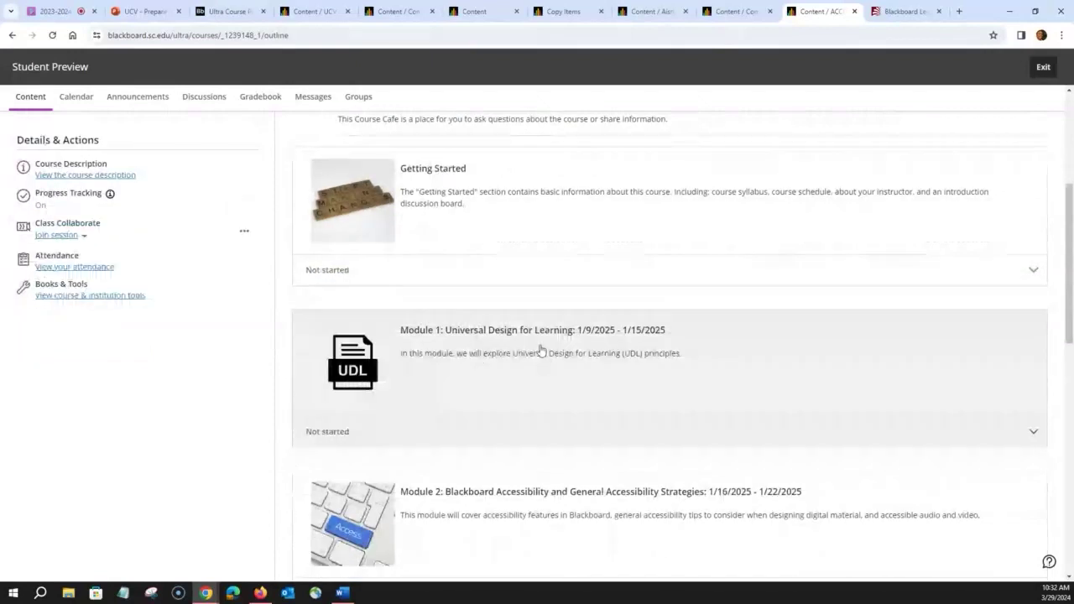
Expand Module 1: Universal Design for Learning in the student preview and review its content items through the UDL reflection activity.
left_click(570, 384)
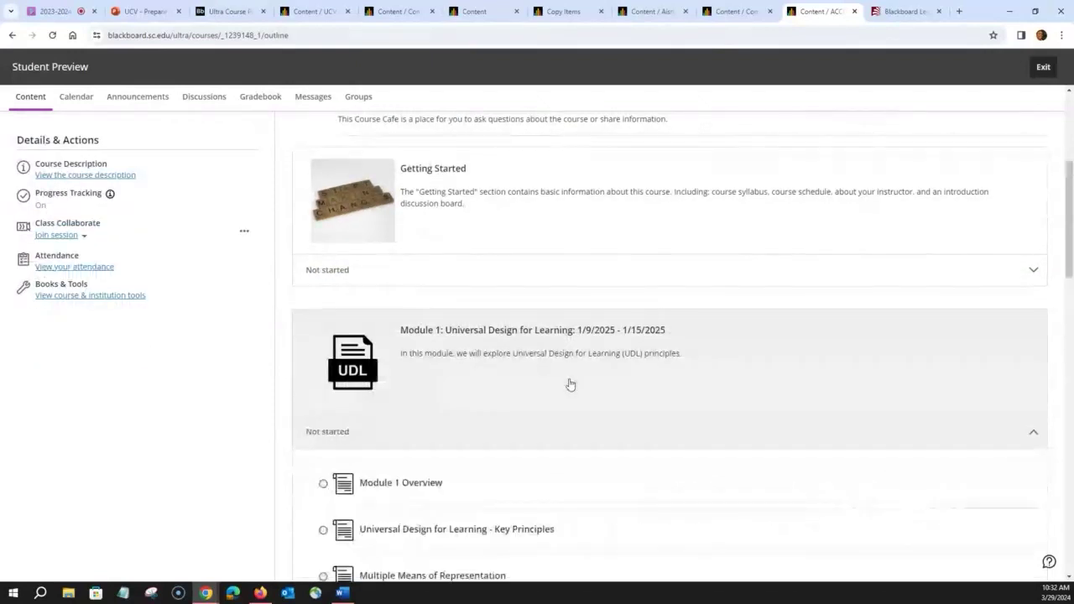
scroll(441, 287, "down", 3)
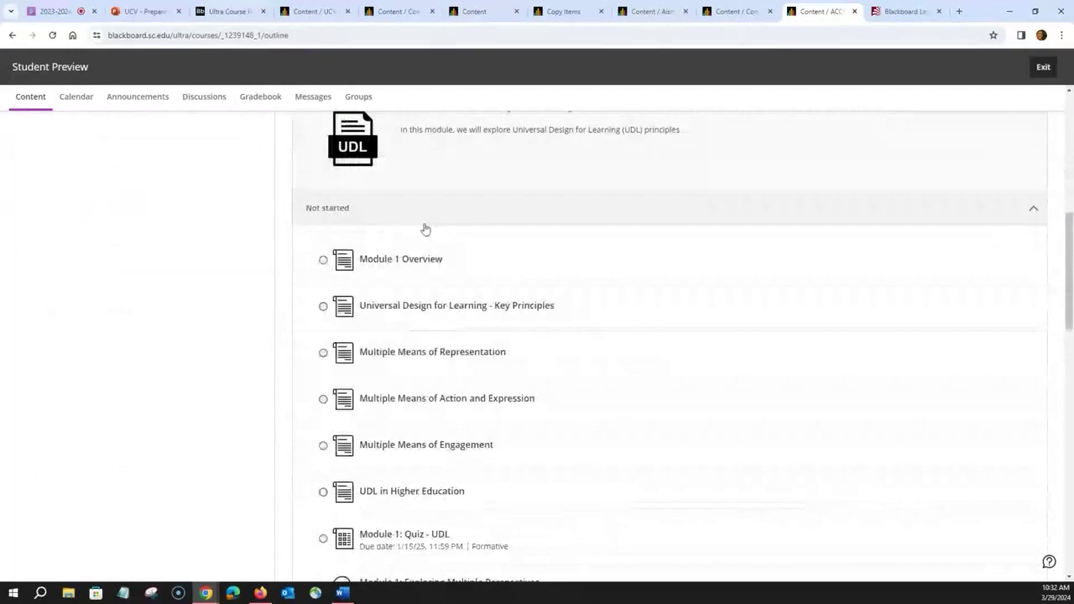
scroll(425, 229, "down", 2)
scroll(462, 457, "down", 3)
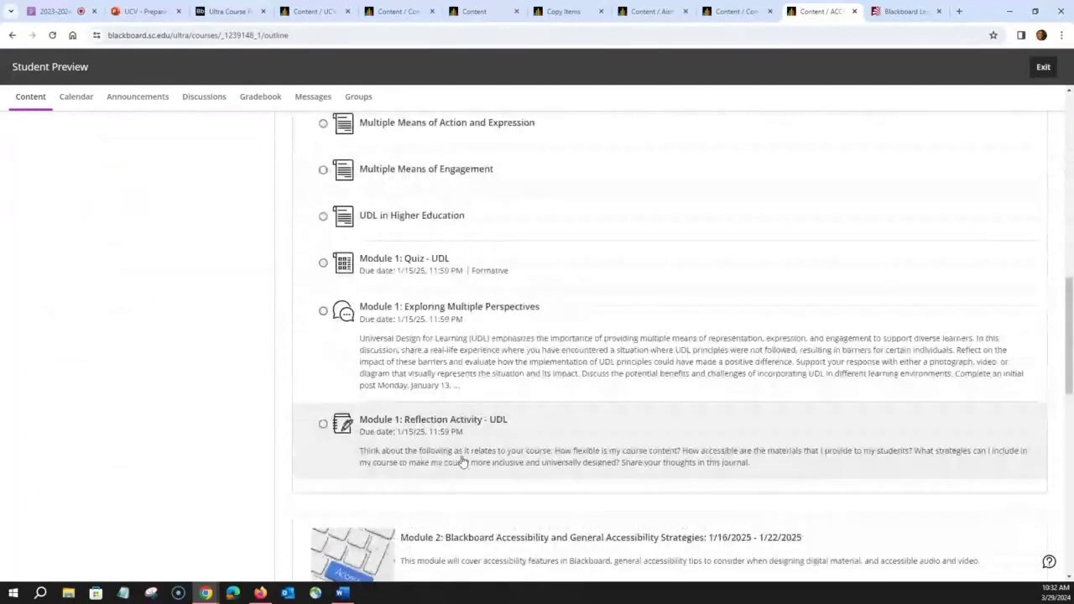
Open the Module 1 Overview document and review its introduction, video, learning objectives, and learning activities and assessments.
scroll(461, 461, "up", 3)
scroll(408, 228, "up", 2)
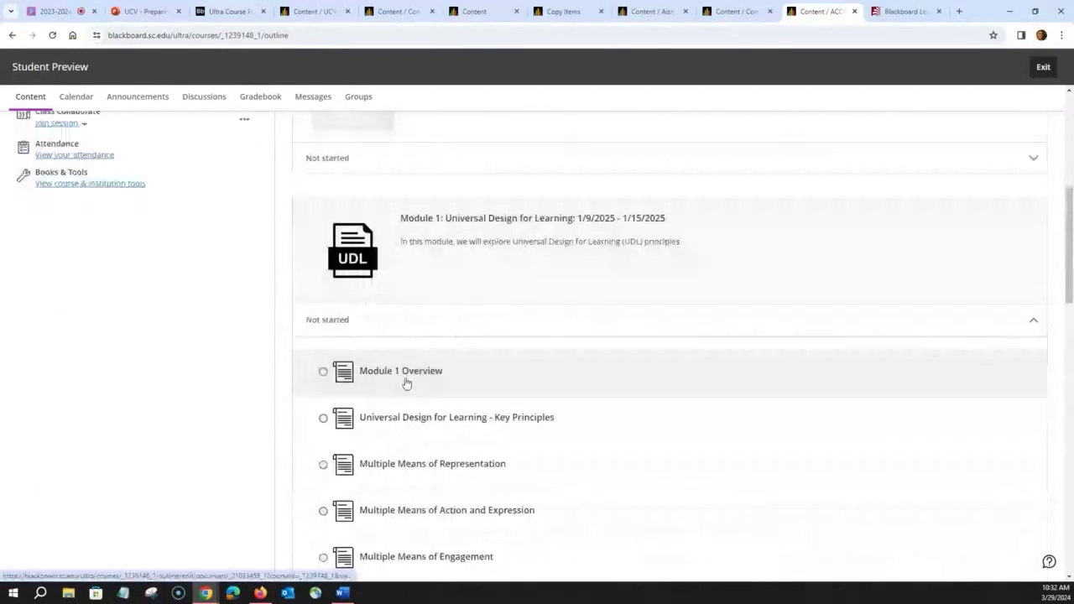
left_click(404, 380)
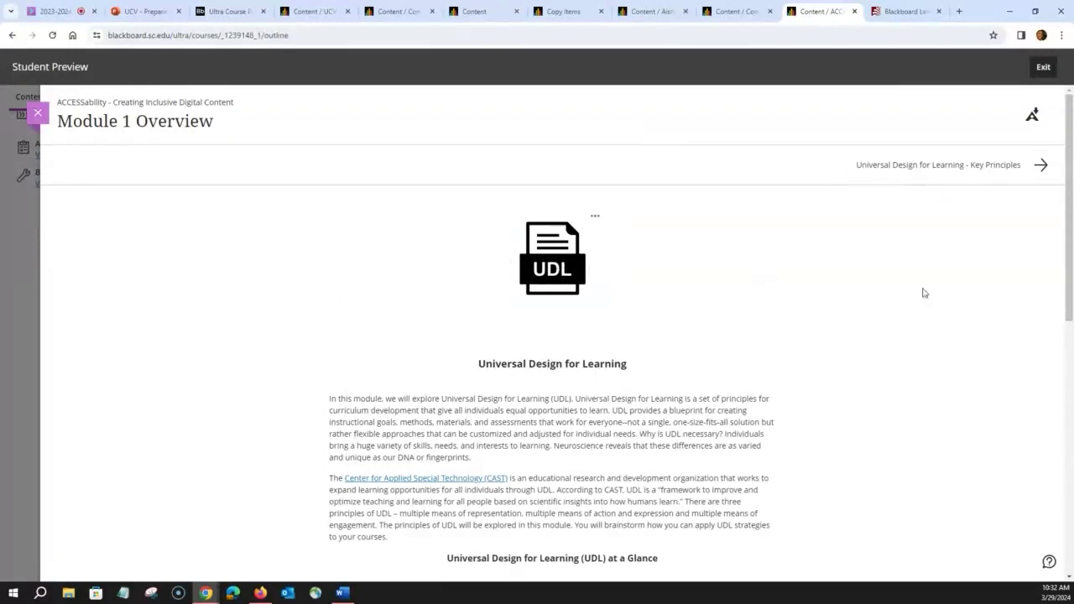
scroll(924, 292, "down", 1)
scroll(924, 291, "down", 2)
scroll(918, 295, "up", 1)
scroll(912, 293, "down", 3)
scroll(682, 373, "down", 3)
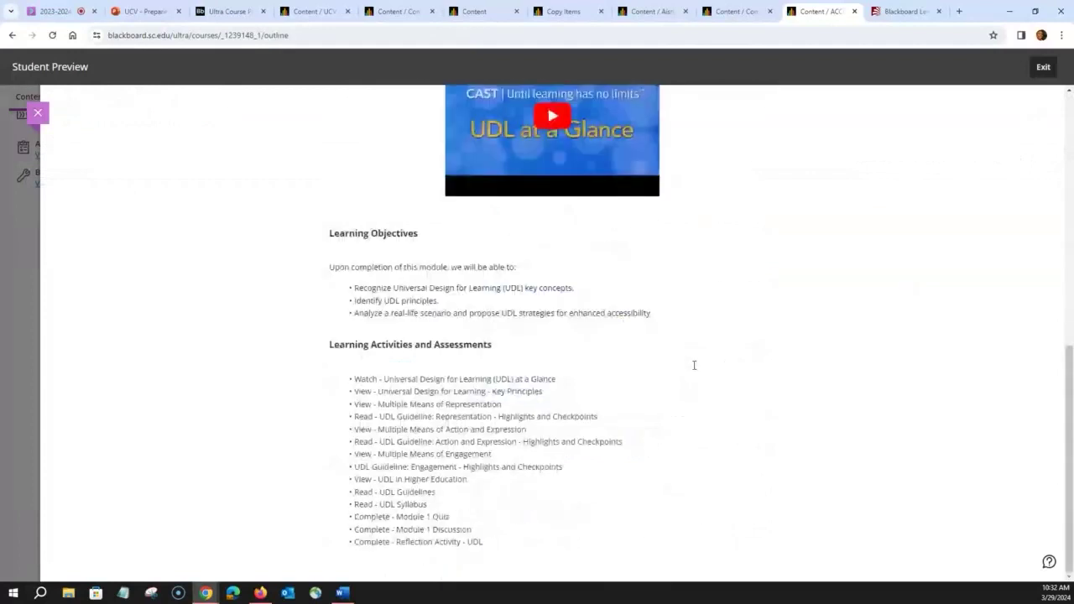
scroll(694, 365, "up", 2)
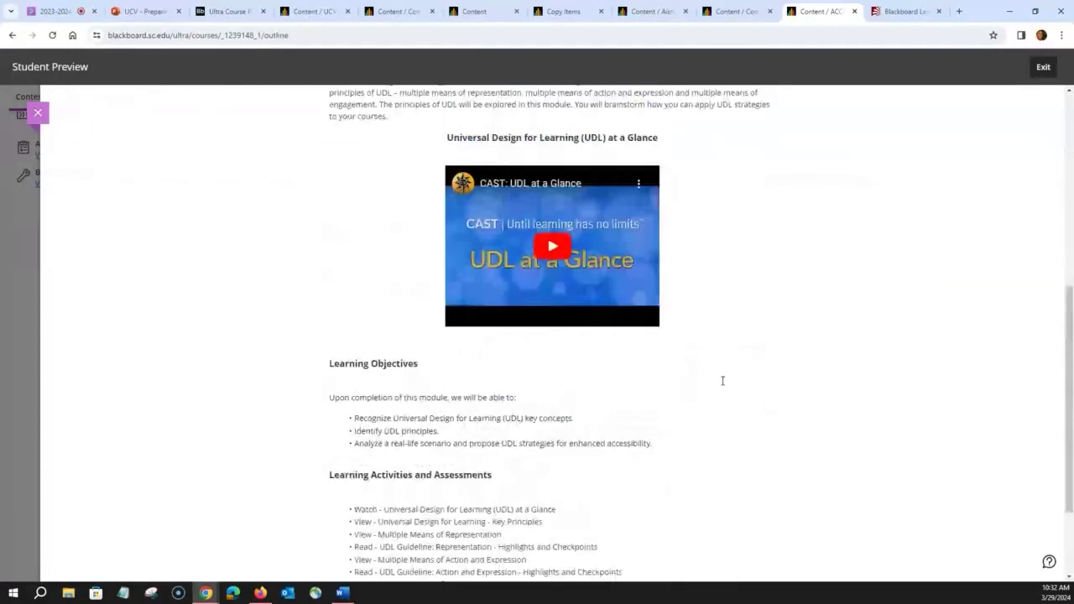
scroll(722, 381, "up", 3)
scroll(722, 381, "up", 3)
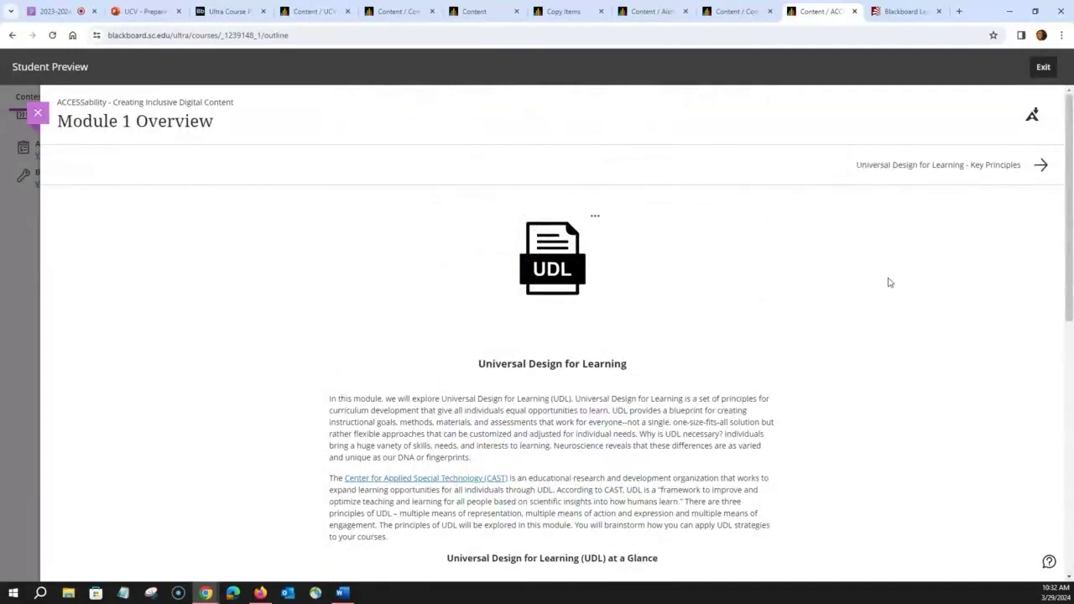
Advance to the Universal Design for Learning - Key Principles page and look through its text and diagrams.
left_click(1041, 164)
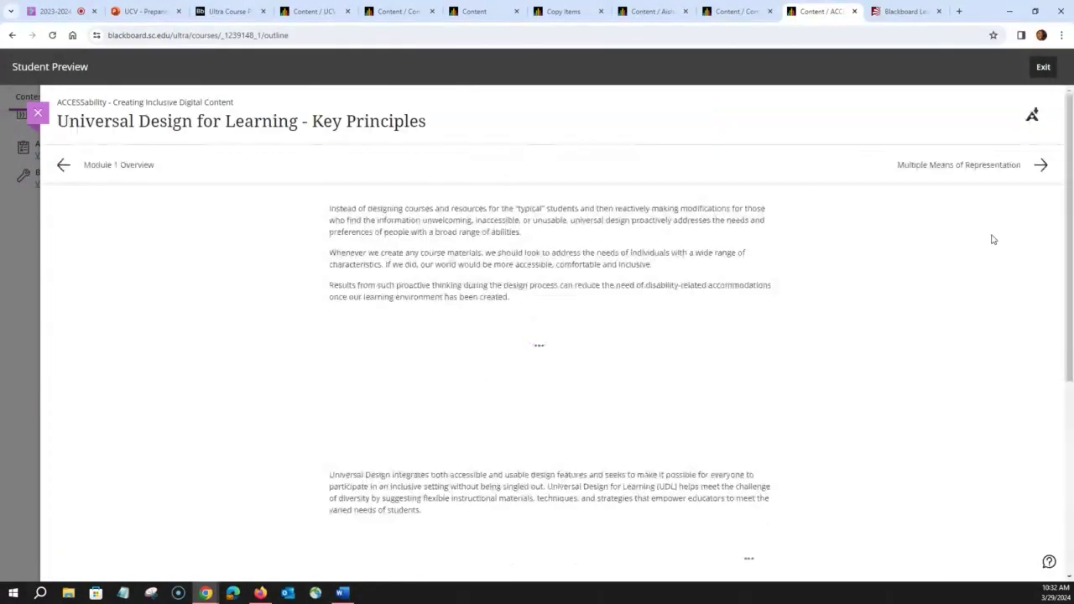
scroll(641, 282, "down", 1)
scroll(641, 282, "down", 3)
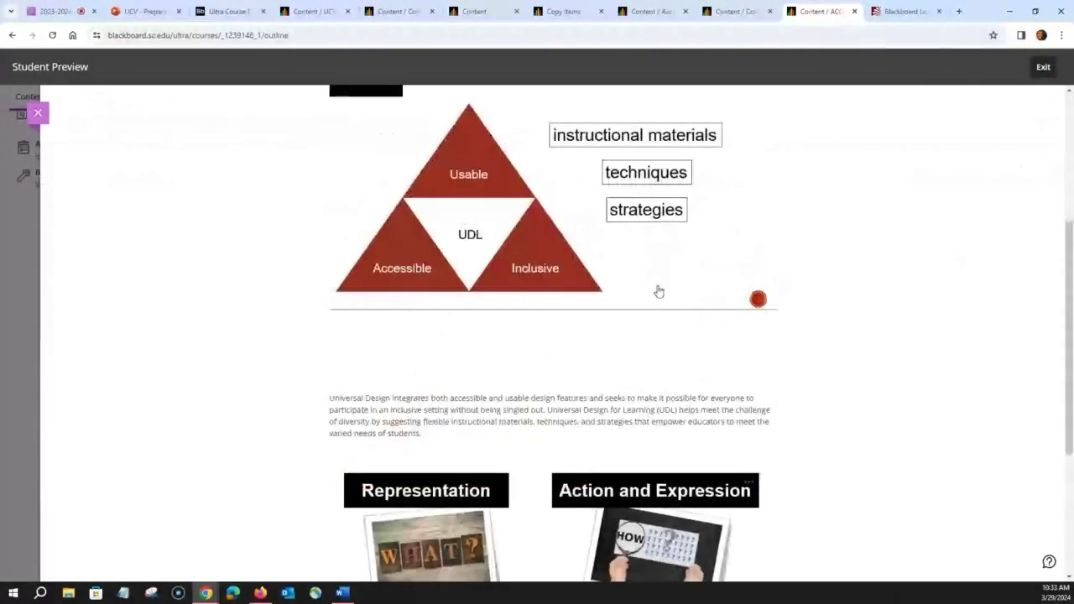
scroll(659, 291, "down", 2)
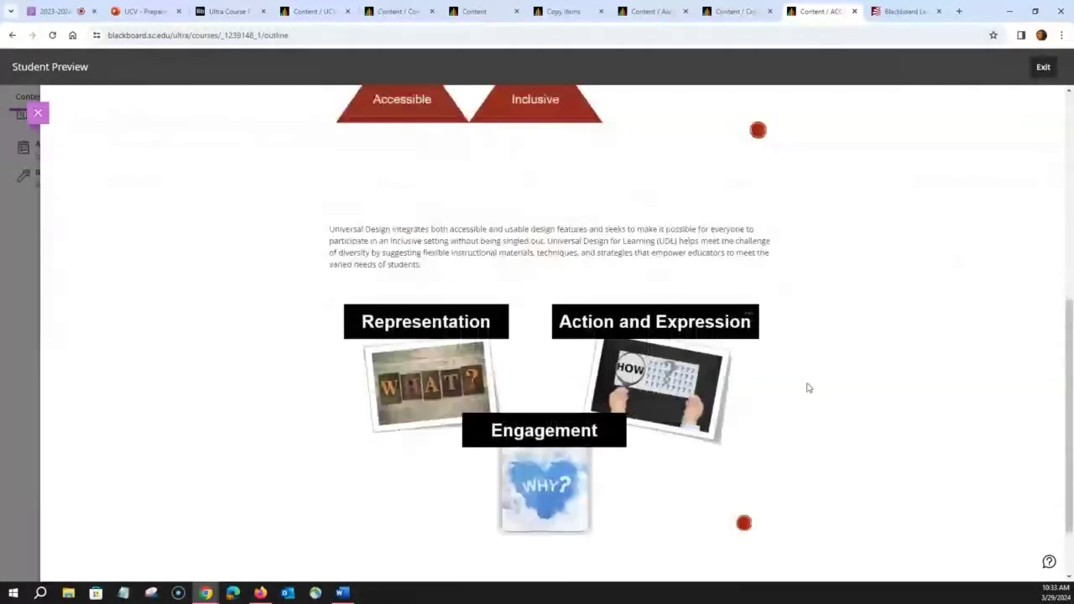
scroll(808, 388, "up", 6)
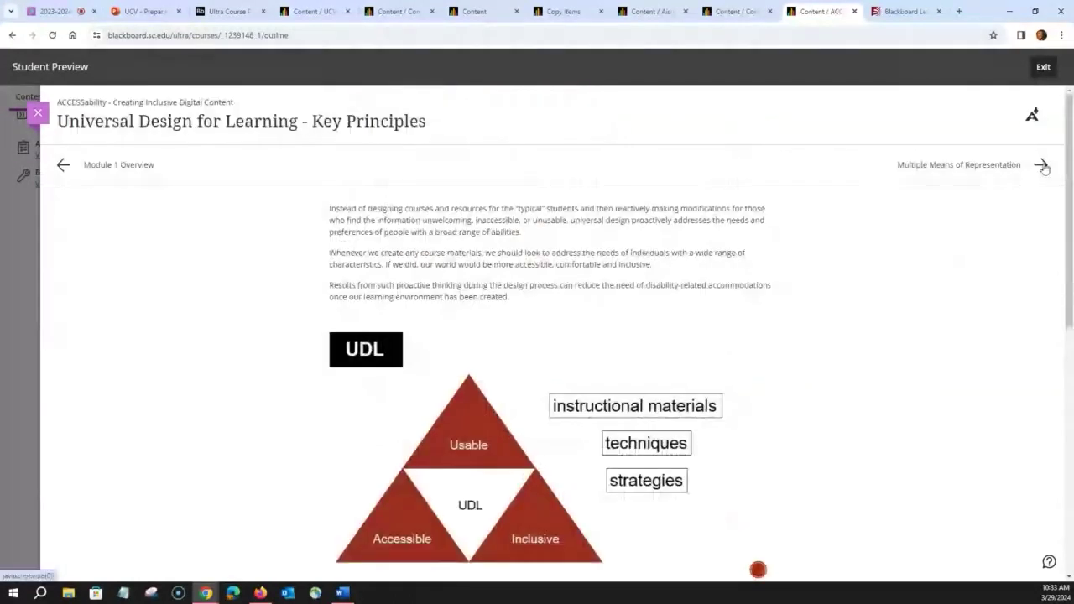
Move forward to Multiple Means of Representation, go back one page, and close the document to return to the course outline.
left_click(1042, 166)
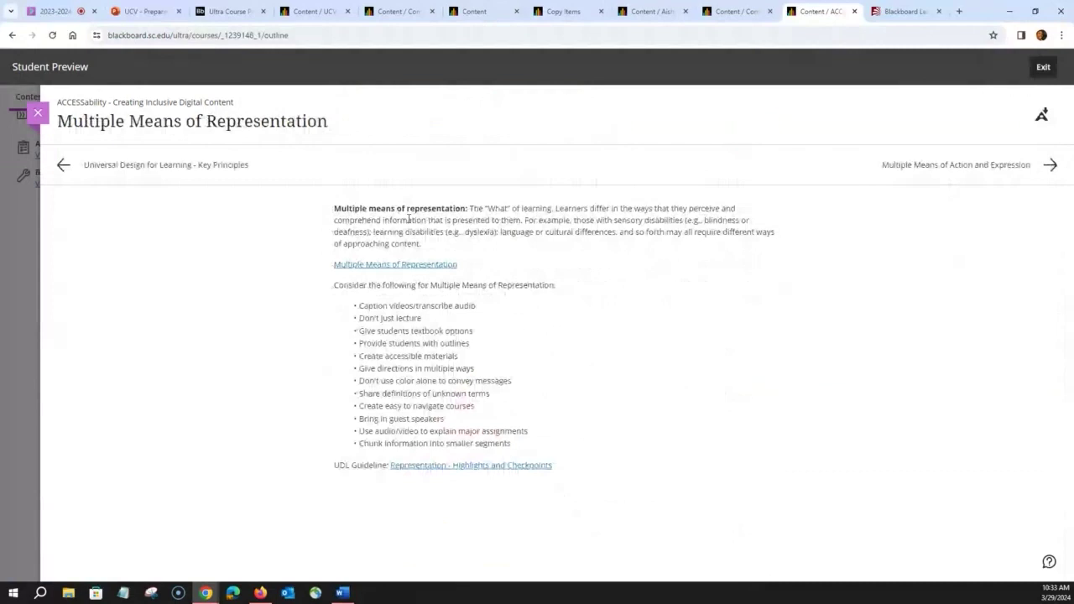
left_click(63, 167)
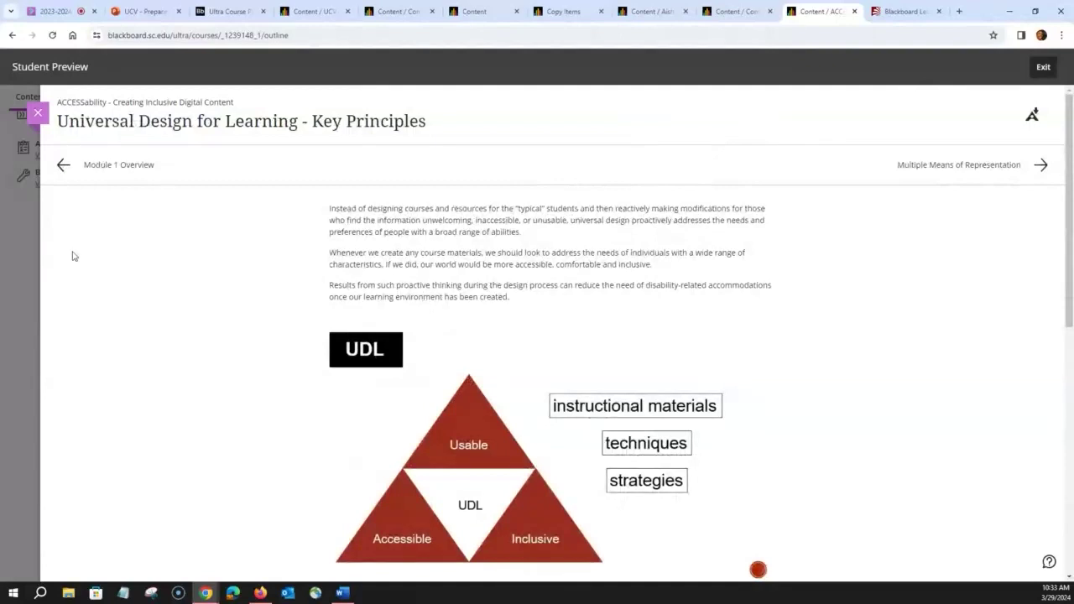
left_click(37, 115)
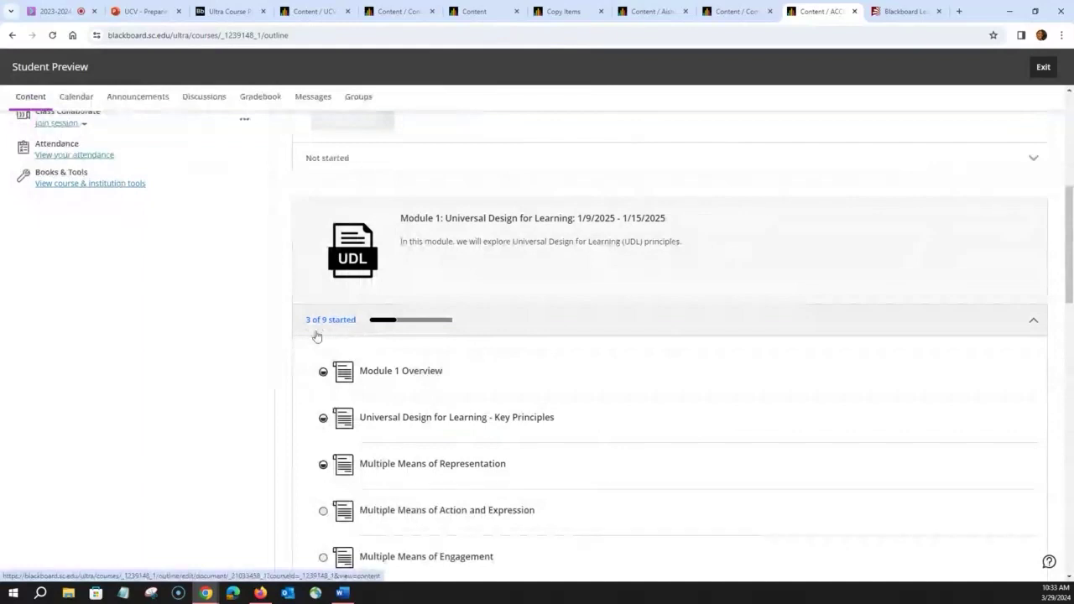
Mark Module 1 Overview, Universal Design for Learning - Key Principles, and Multiple Means of Representation as complete.
scroll(327, 323, "down", 1)
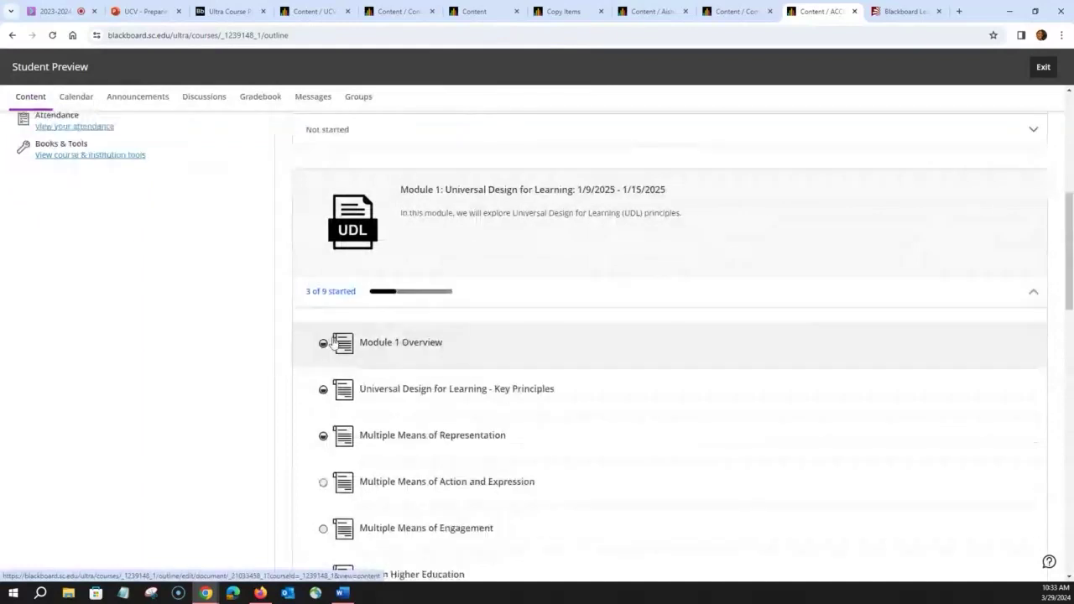
scroll(327, 377, "down", 1)
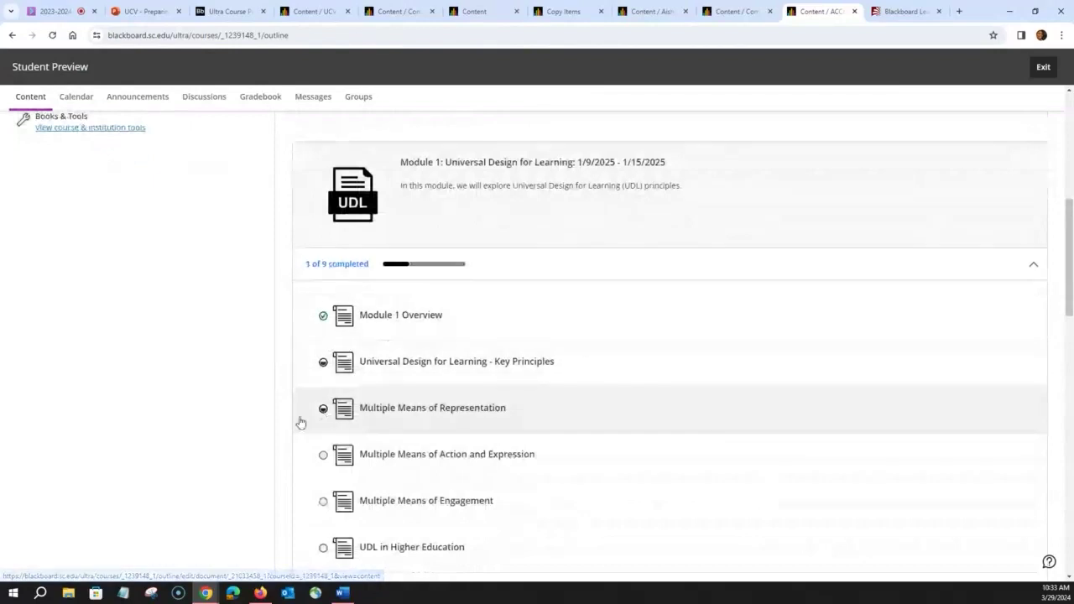
left_click(324, 366)
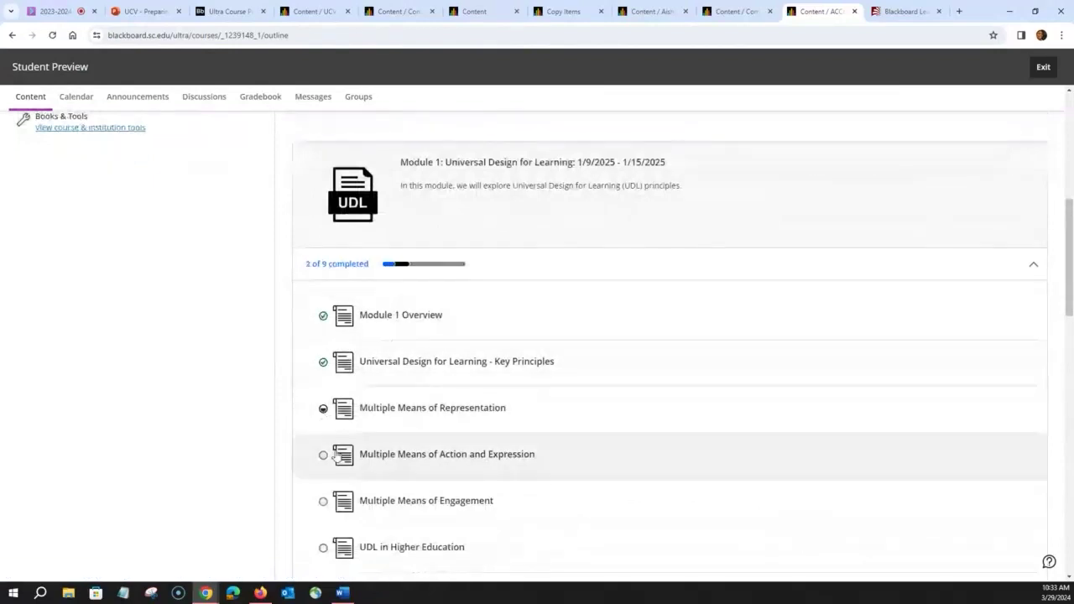
left_click(323, 408)
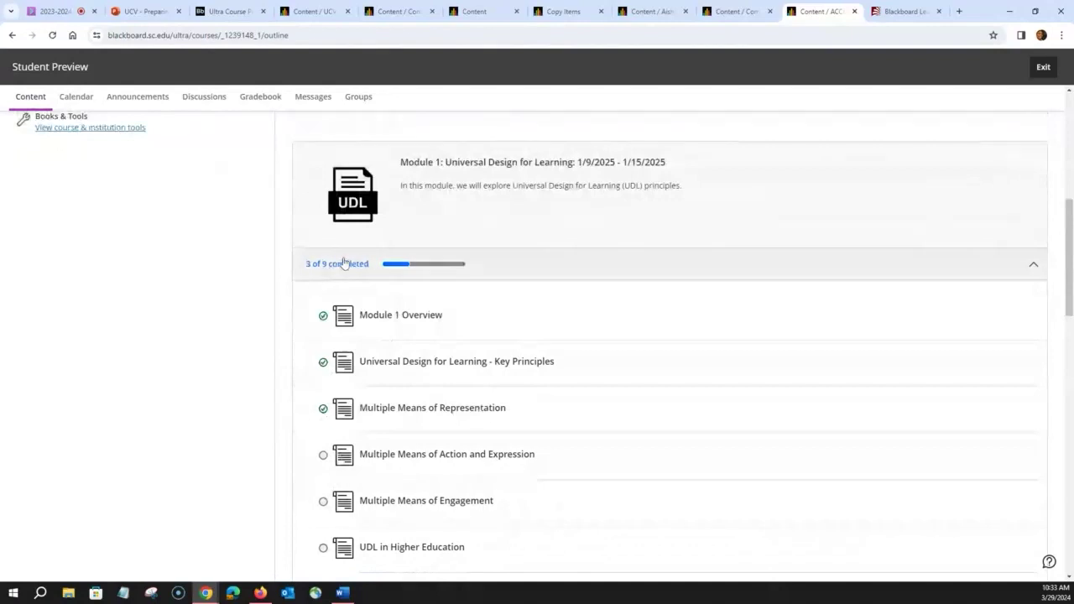
Collapse Module 1: Universal Design for Learning and return to the Progress Tracking entry under Details & Actions.
left_click(455, 226)
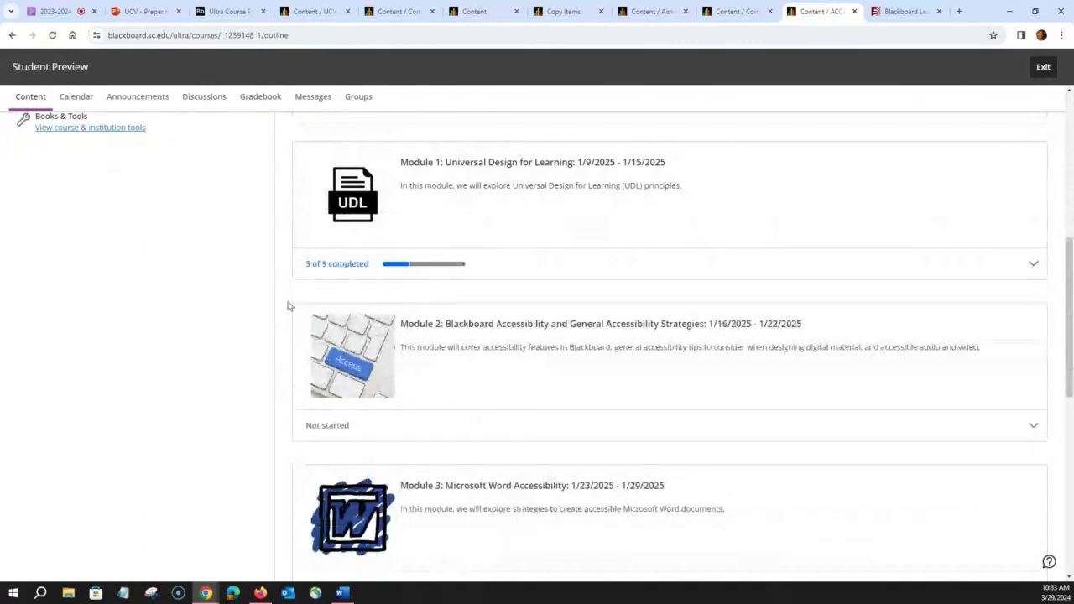
scroll(288, 307, "up", 3)
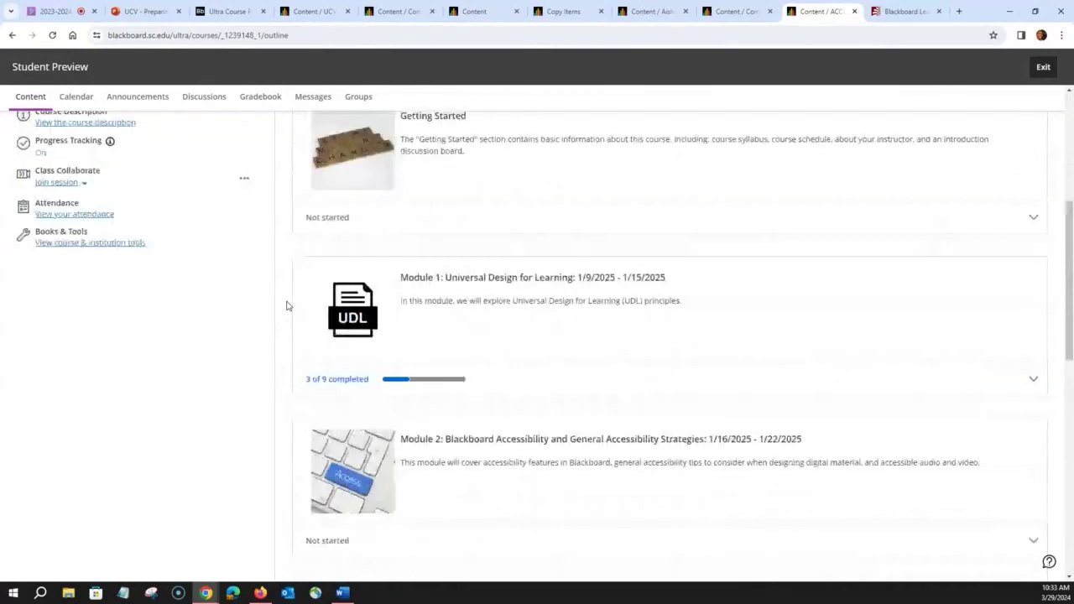
scroll(286, 304, "up", 1)
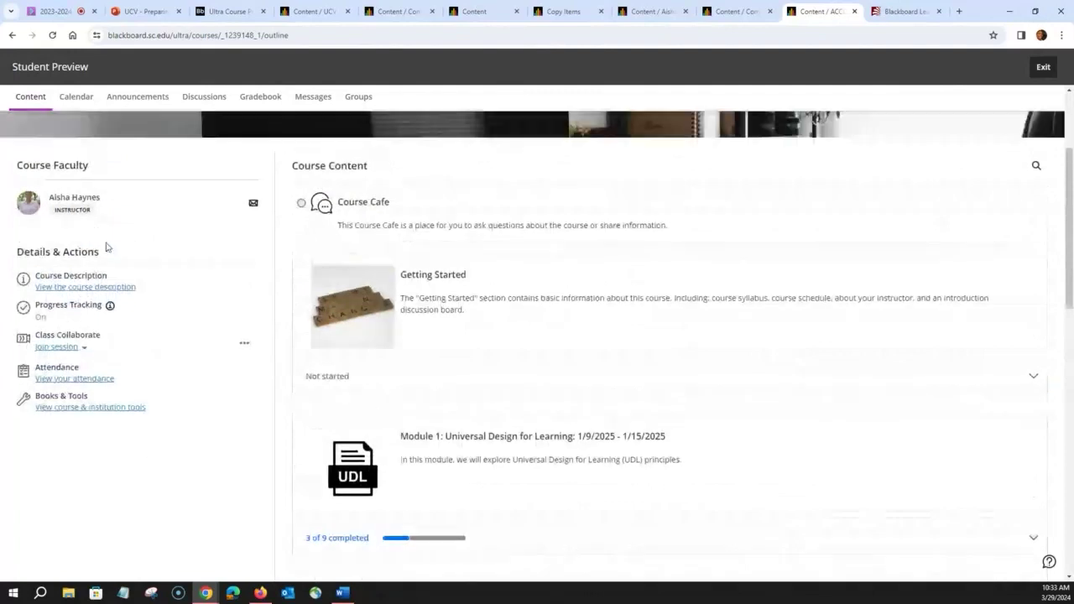
Switch to the Center for Teaching Excellence page on Blackboard Learn Ultra Course View and review its FAQs, transition options, and course-building topics.
left_click(898, 13)
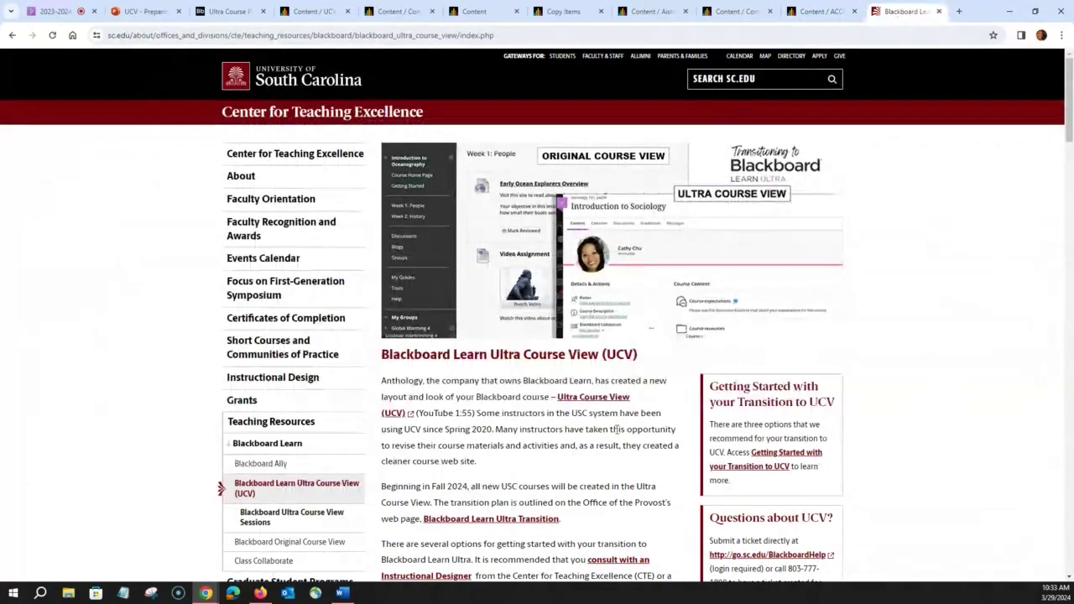
scroll(557, 410, "down", 2)
scroll(557, 410, "down", 5)
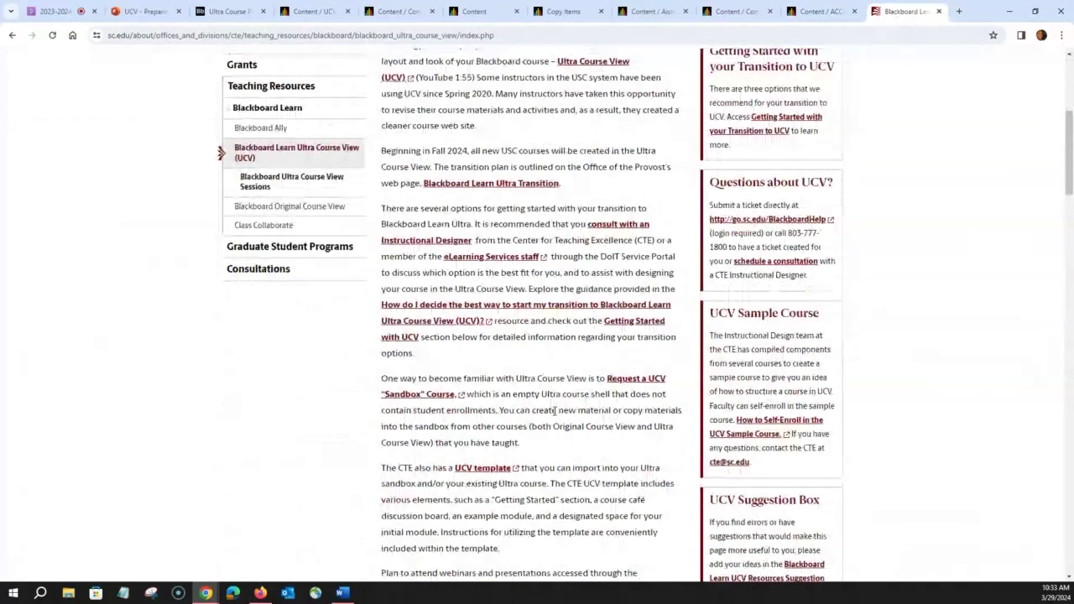
scroll(551, 412, "down", 2)
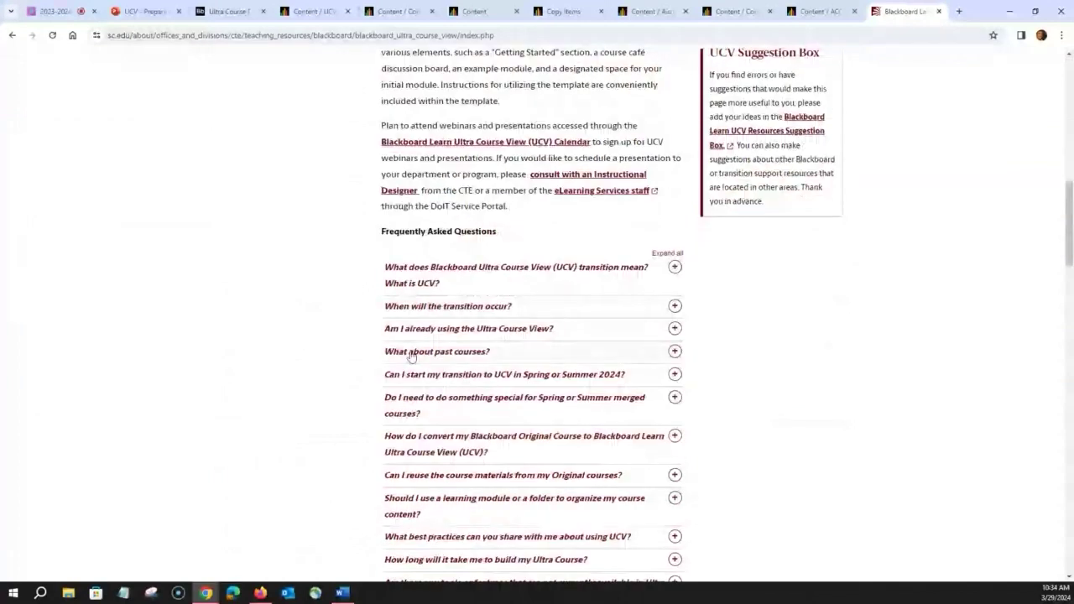
scroll(411, 357, "down", 5)
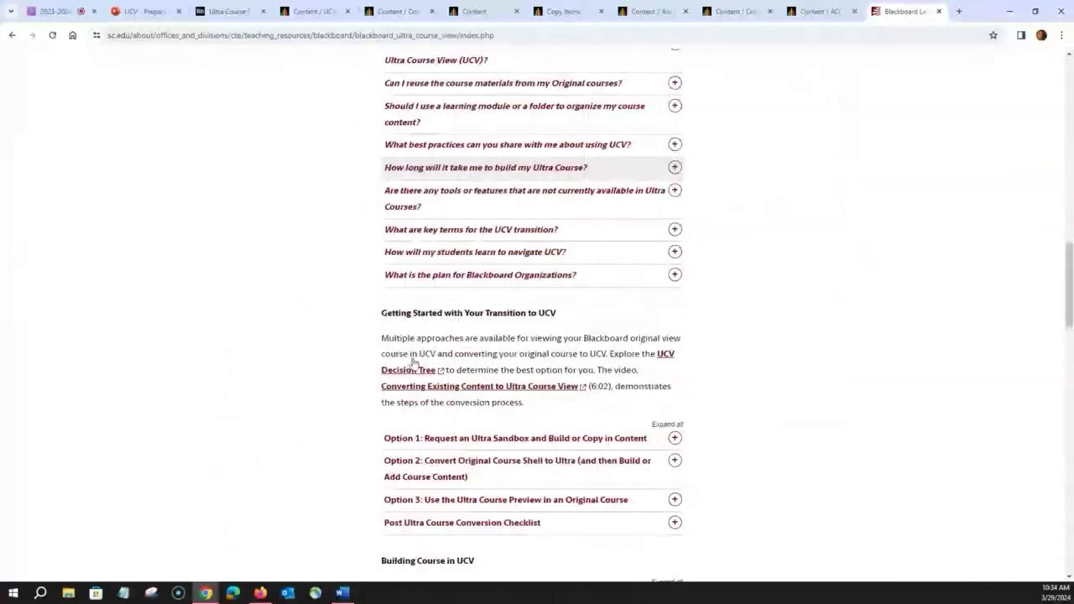
scroll(436, 382, "down", 1)
scroll(460, 401, "down", 3)
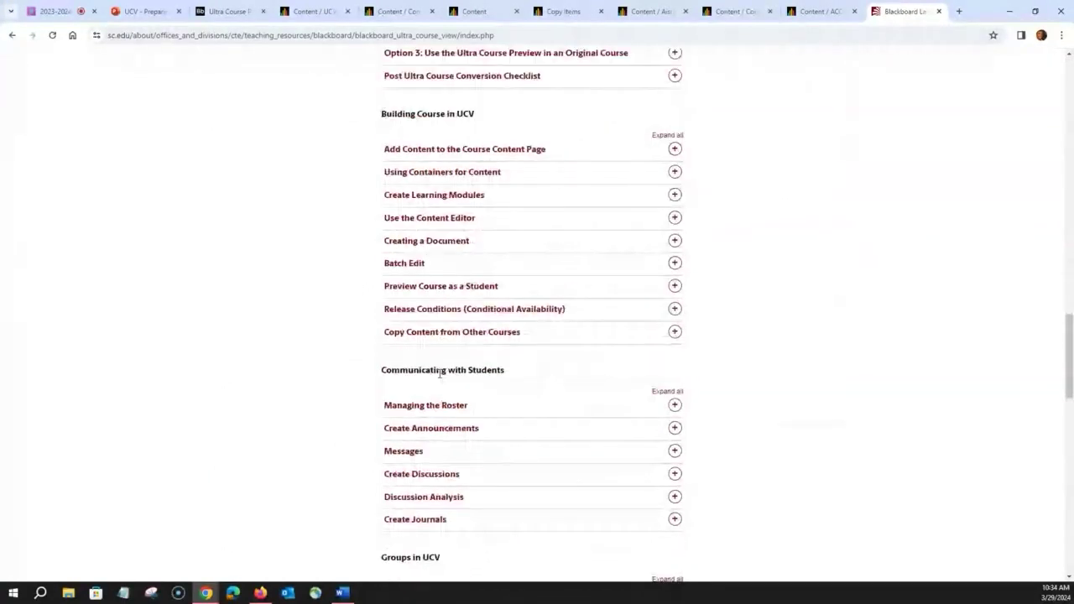
Expand the Add Content to the Course Content Page, Using Containers for Content, and Create Learning Modules topics to view their guidance.
left_click(676, 151)
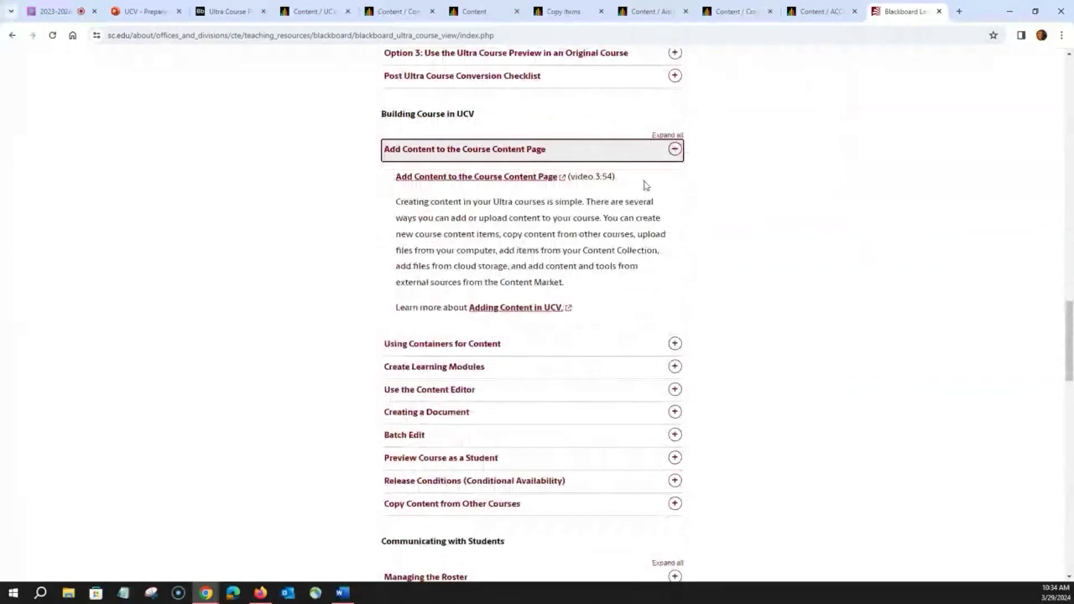
left_click(431, 347)
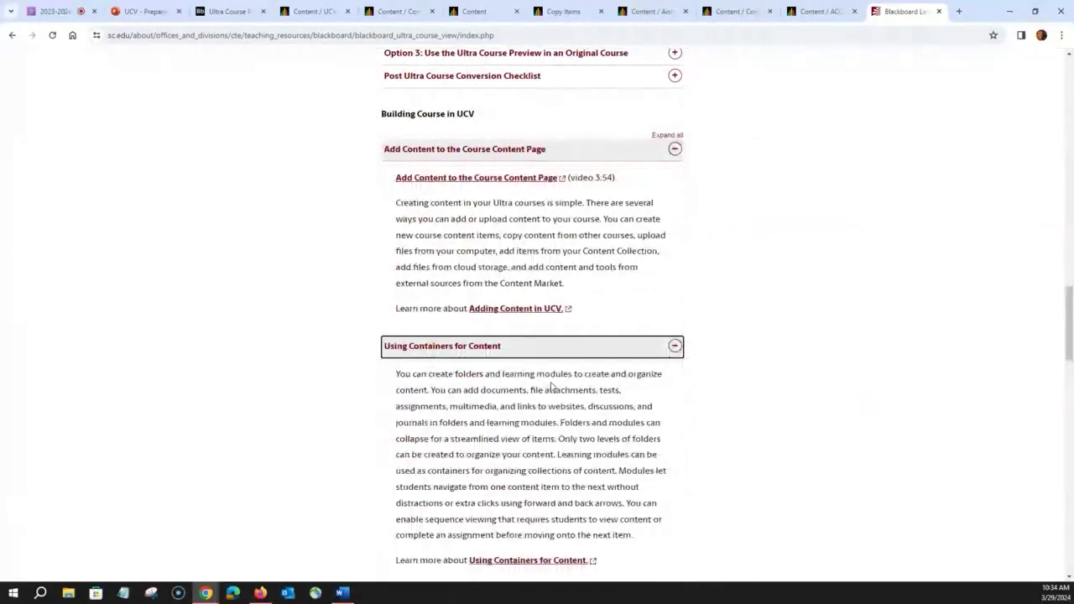
scroll(491, 437, "down", 2)
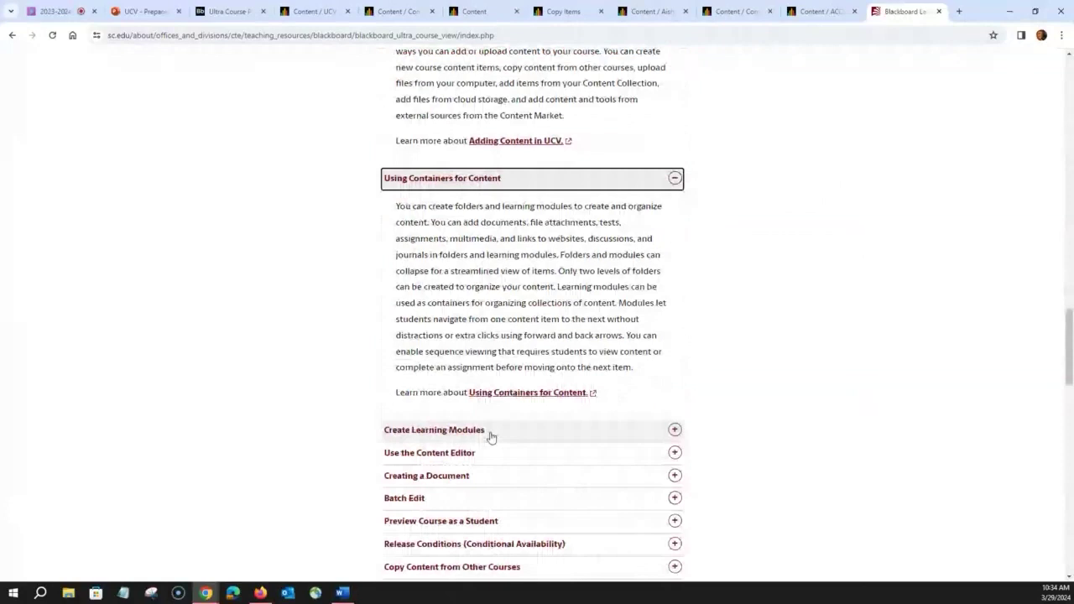
left_click(491, 431)
scroll(491, 436, "down", 2)
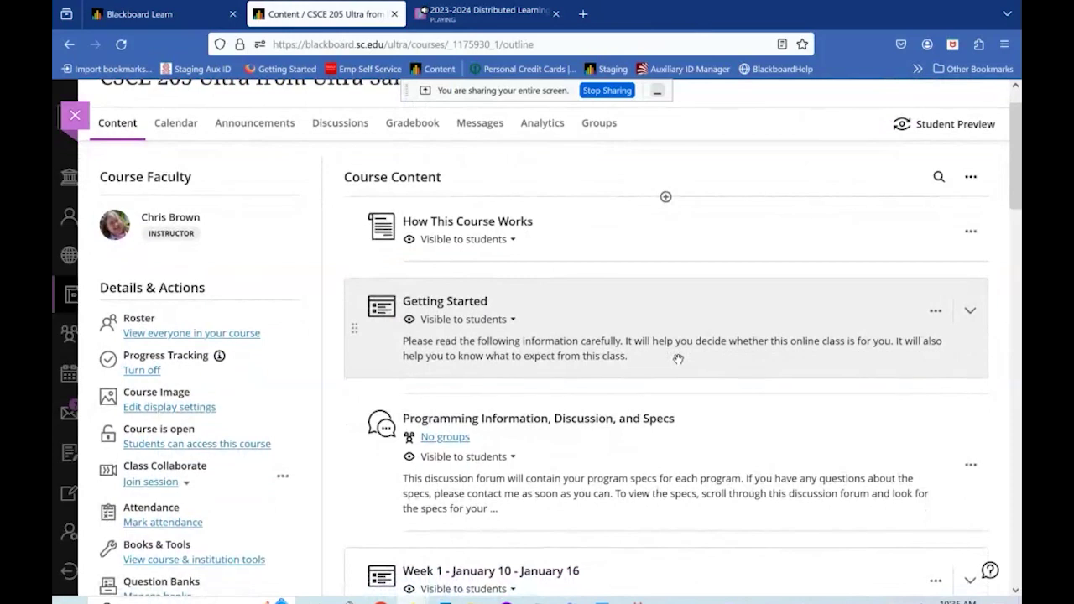
Look over the CSCE 205 Ultra from Ultra Sandbox outline, including its weekly modules and descriptions, and return to the beginning.
scroll(679, 365, "down", 3)
scroll(679, 365, "down", 5)
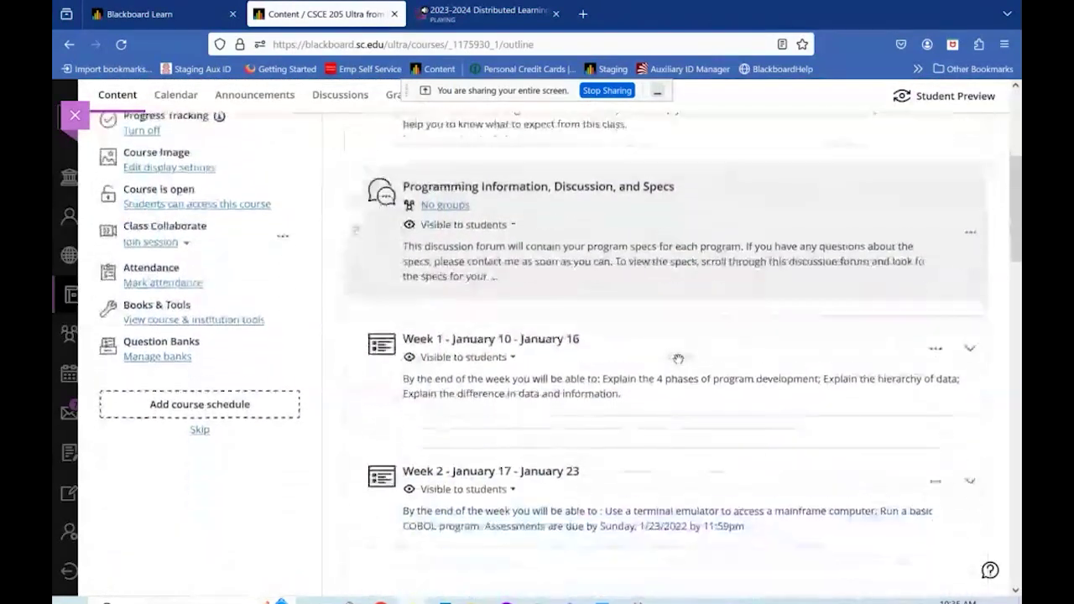
scroll(678, 359, "down", 6)
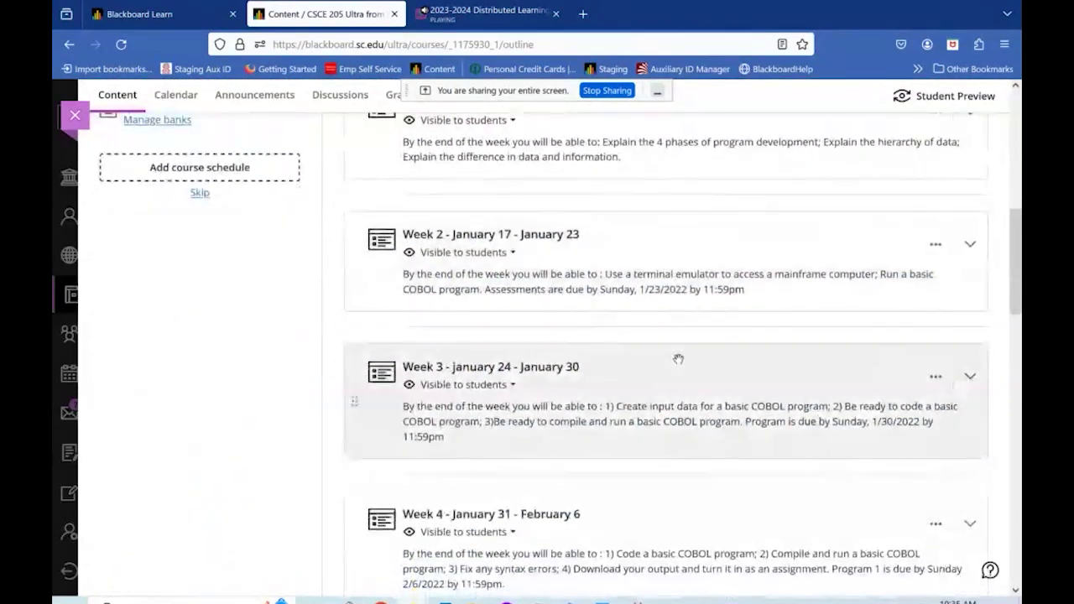
scroll(678, 359, "down", 3)
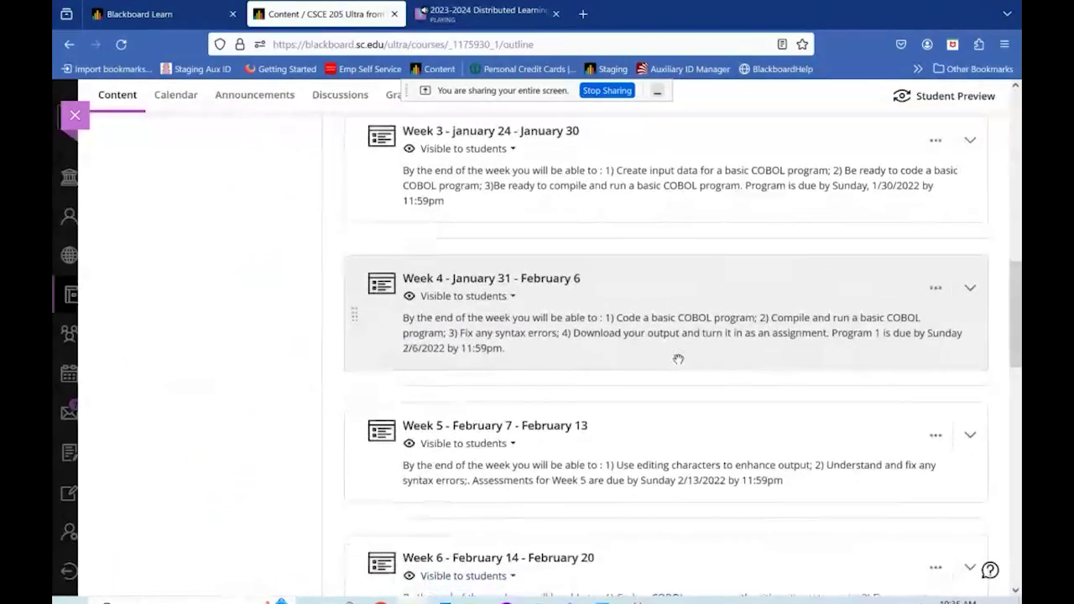
scroll(678, 359, "up", 5)
scroll(678, 359, "up", 12)
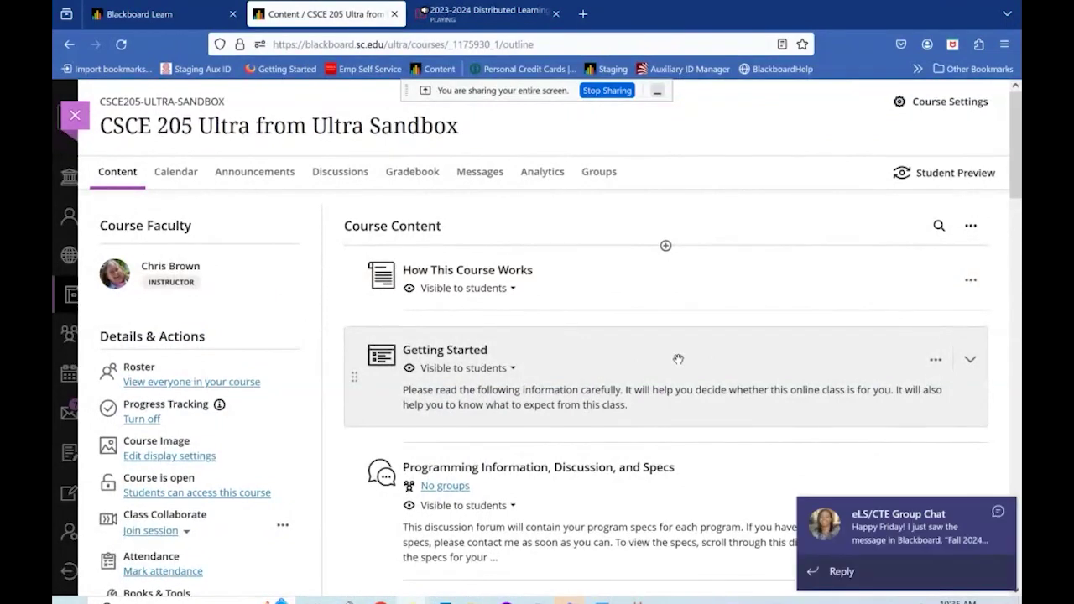
Dismiss the group chat notification, and open the How This Course Works document to view its embedded video before closing it.
left_click(996, 509)
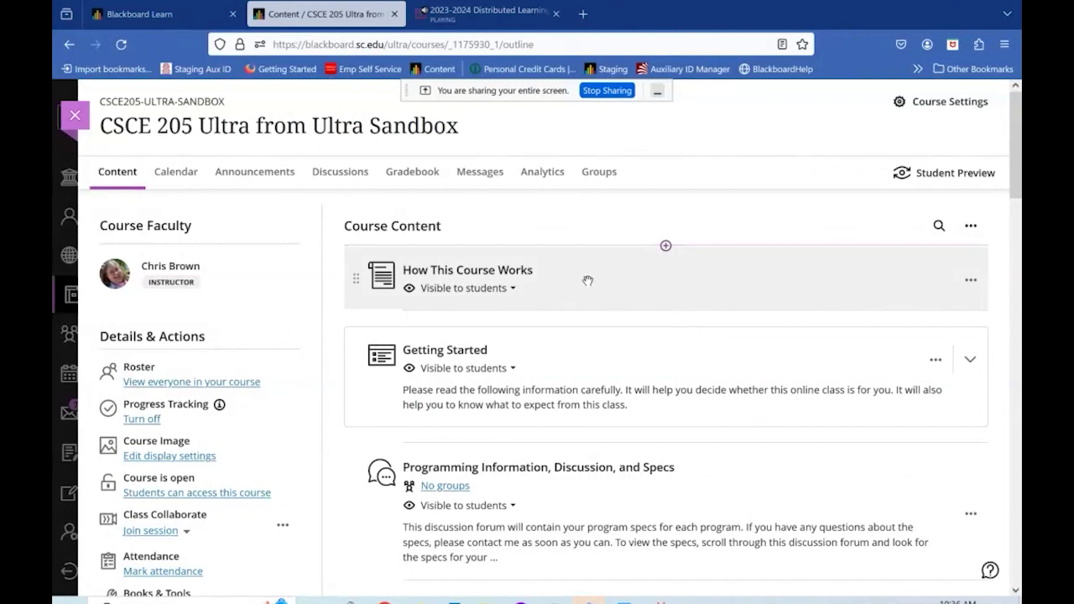
left_click(468, 271)
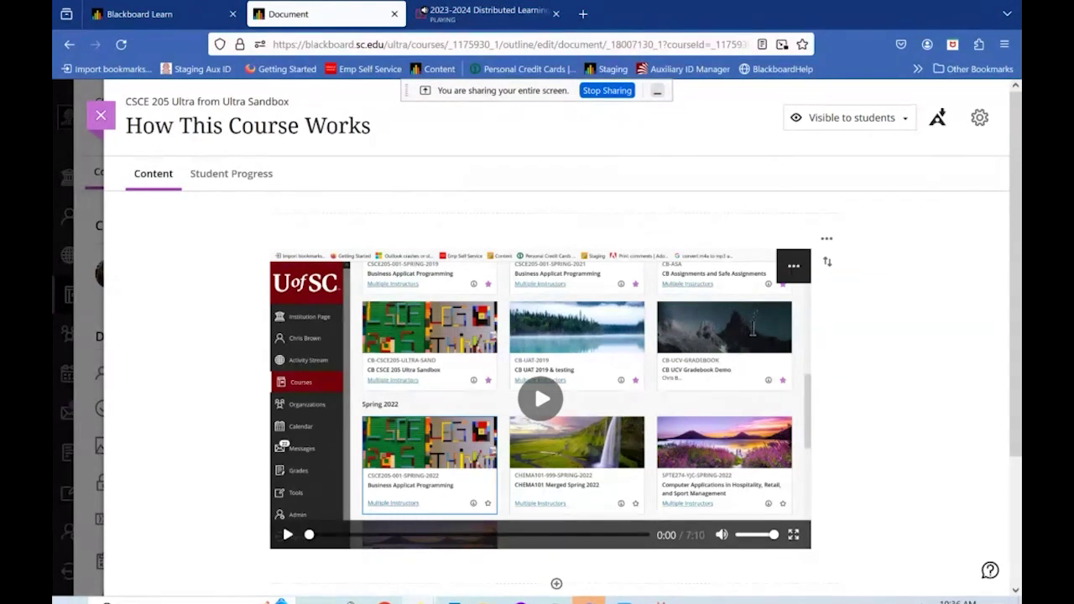
left_click(102, 117)
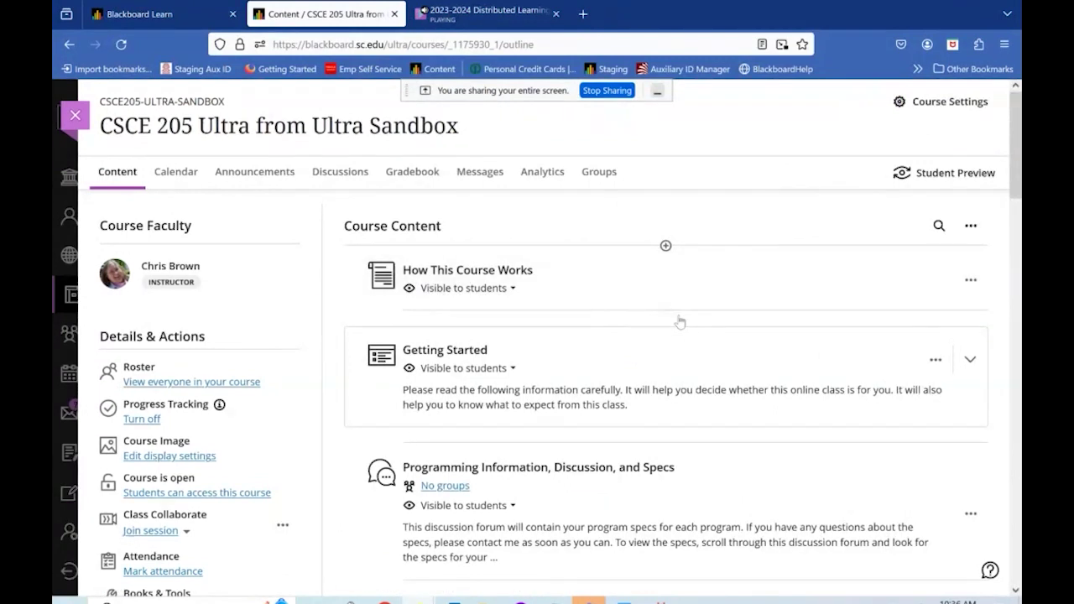
Expand the Getting Started module, open its Welcome - Read This First document, read through the content, and close it.
scroll(680, 317, "down", 3)
scroll(682, 320, "down", 1)
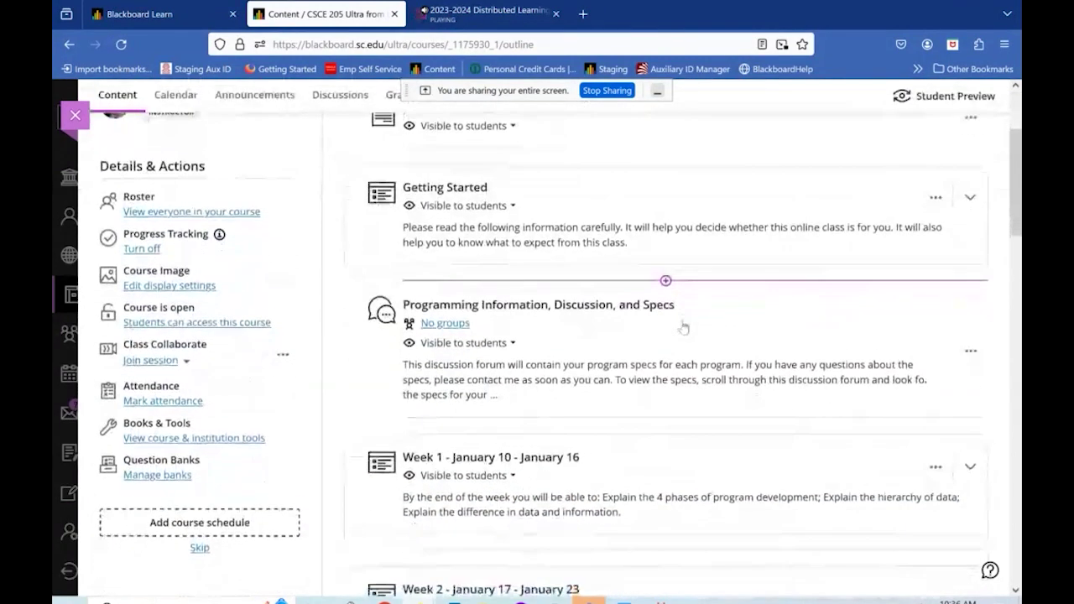
scroll(683, 320, "up", 2)
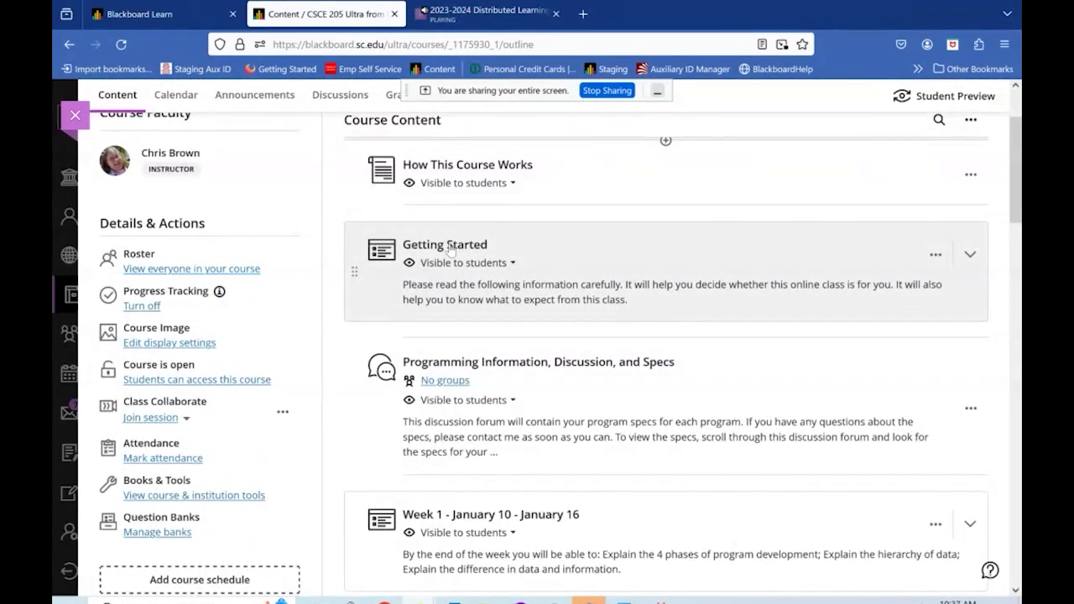
left_click(451, 249)
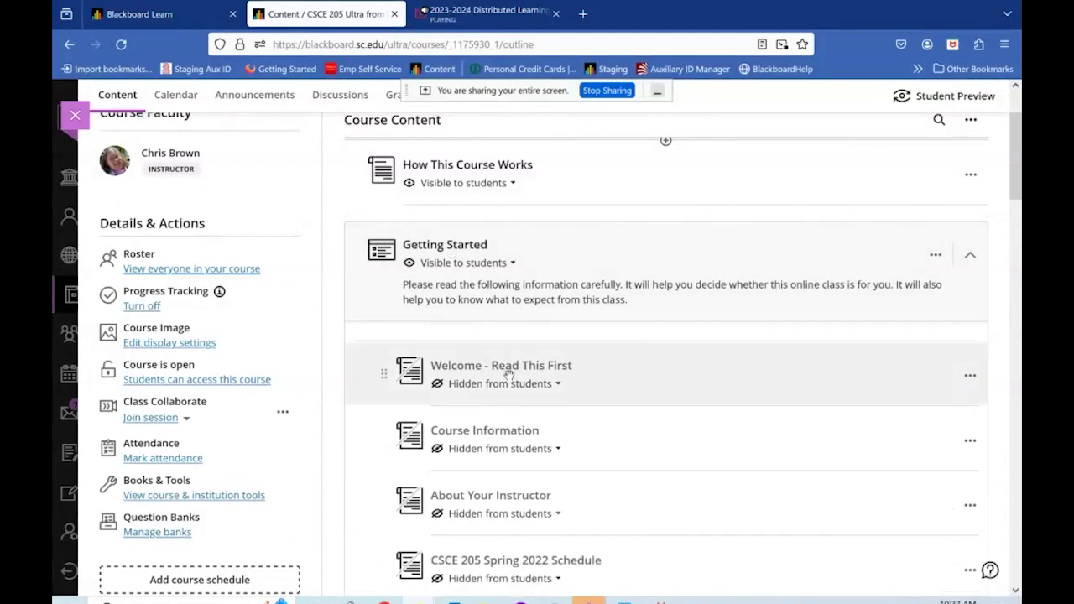
left_click(512, 373)
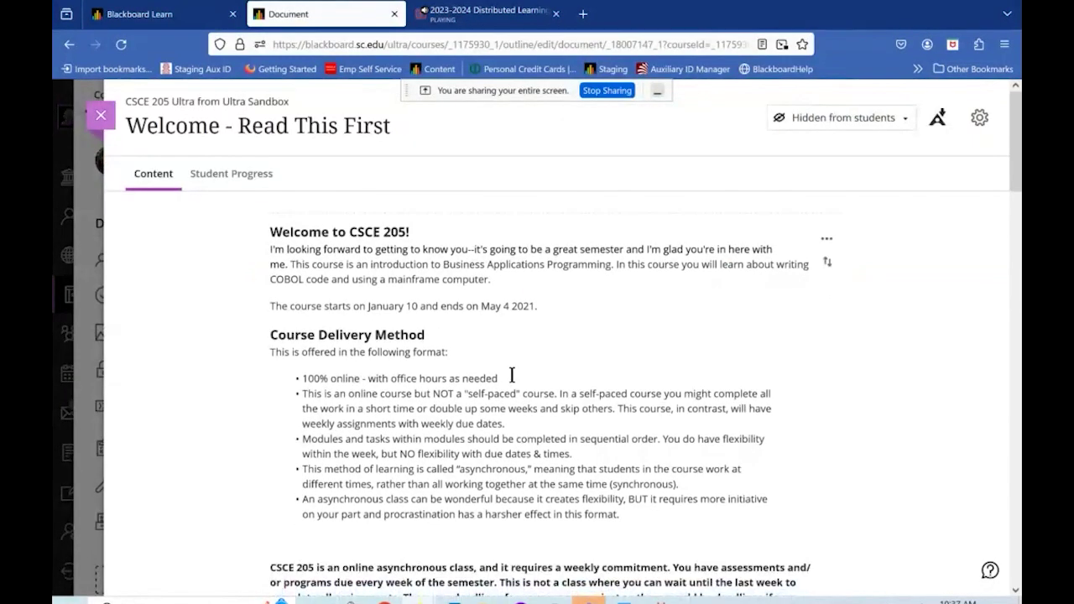
scroll(759, 336, "down", 5)
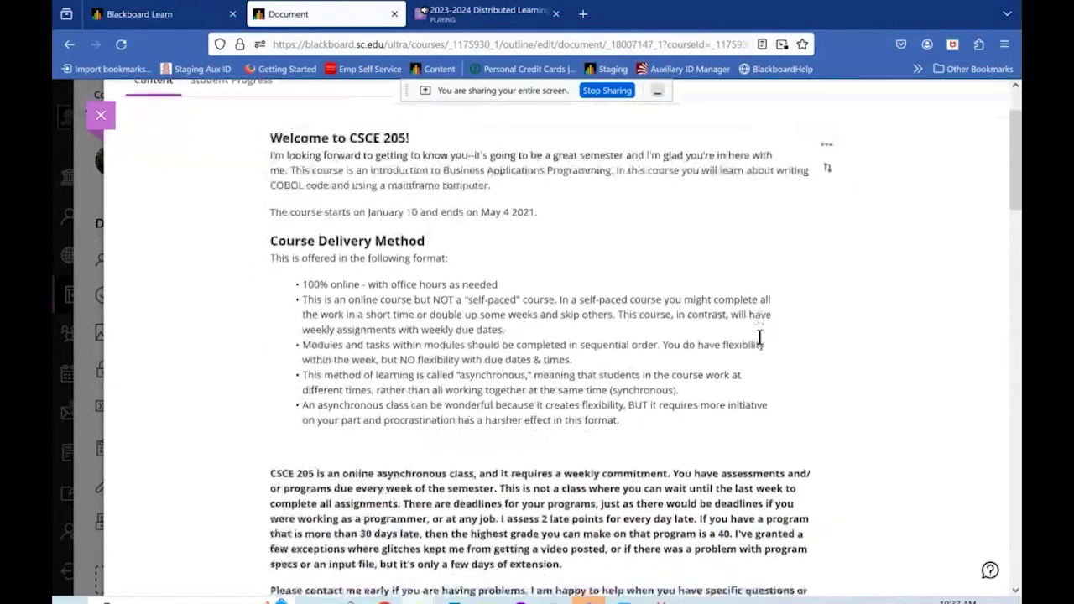
scroll(759, 336, "down", 10)
scroll(760, 337, "up", 11)
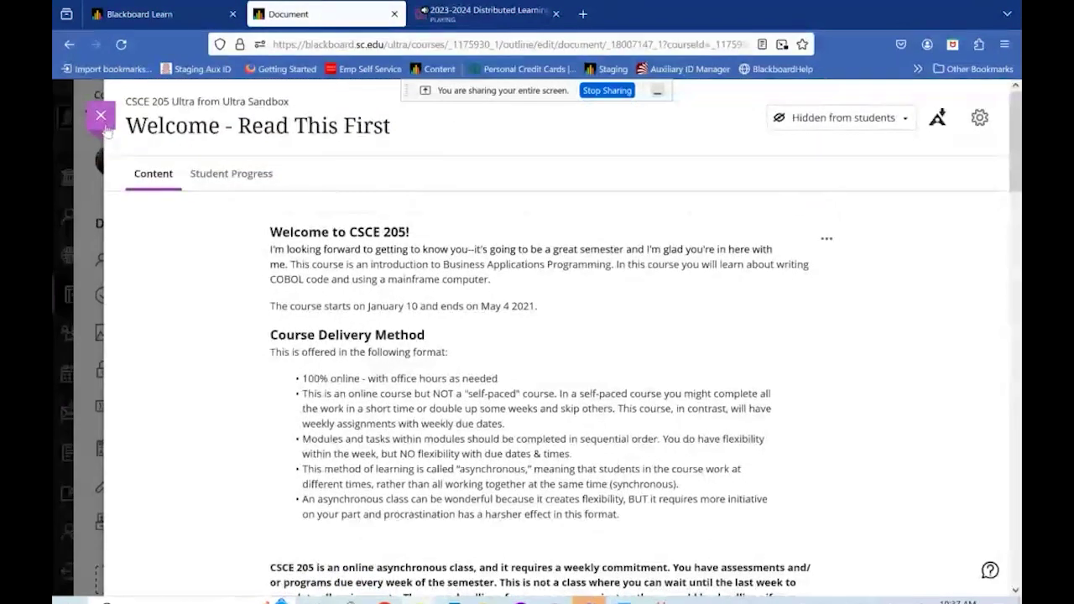
left_click(106, 123)
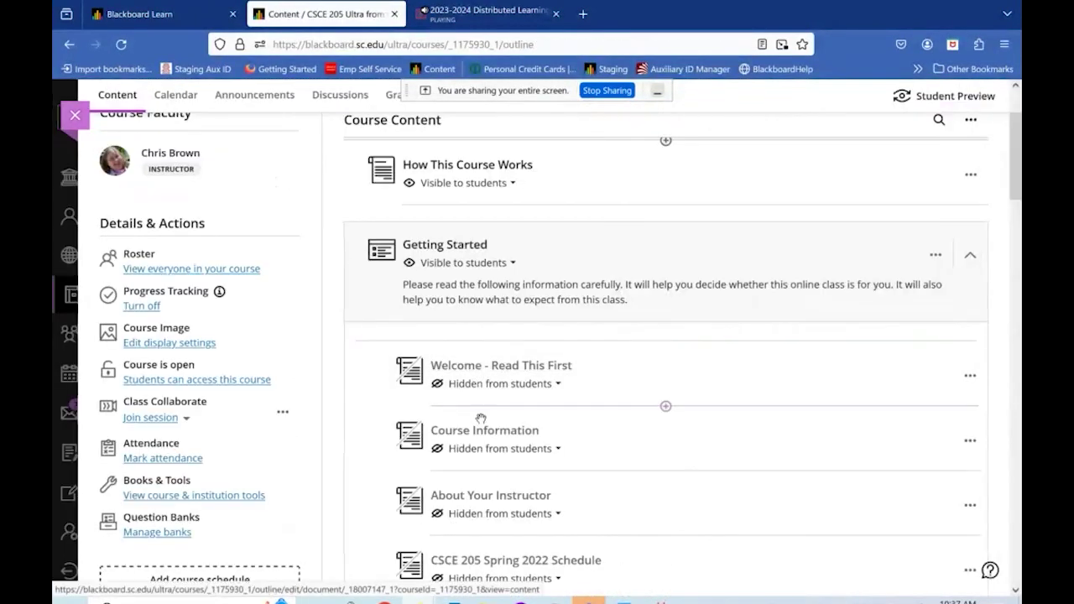
Look over the remaining Getting Started items, and view the dissertation document on Chinese culture in Week 1 before closing it.
scroll(501, 487, "down", 3)
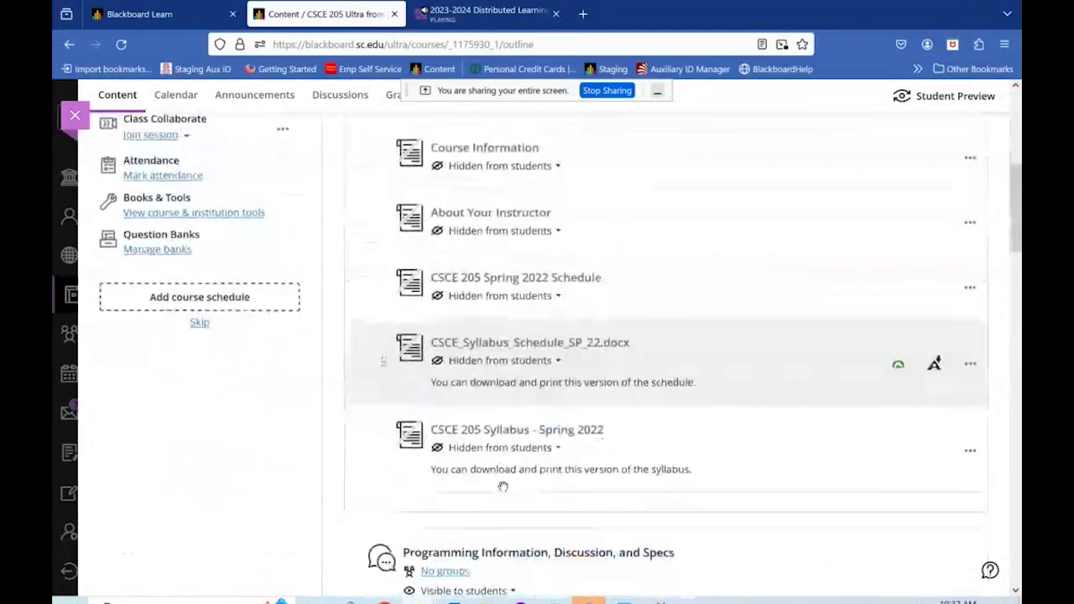
scroll(503, 491, "up", 5)
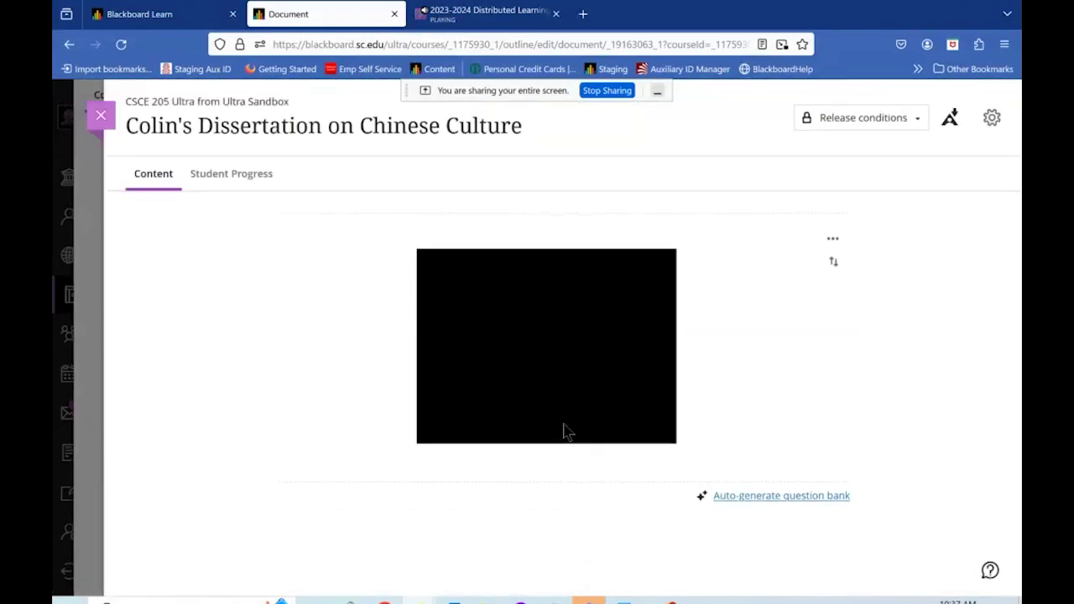
left_click(101, 116)
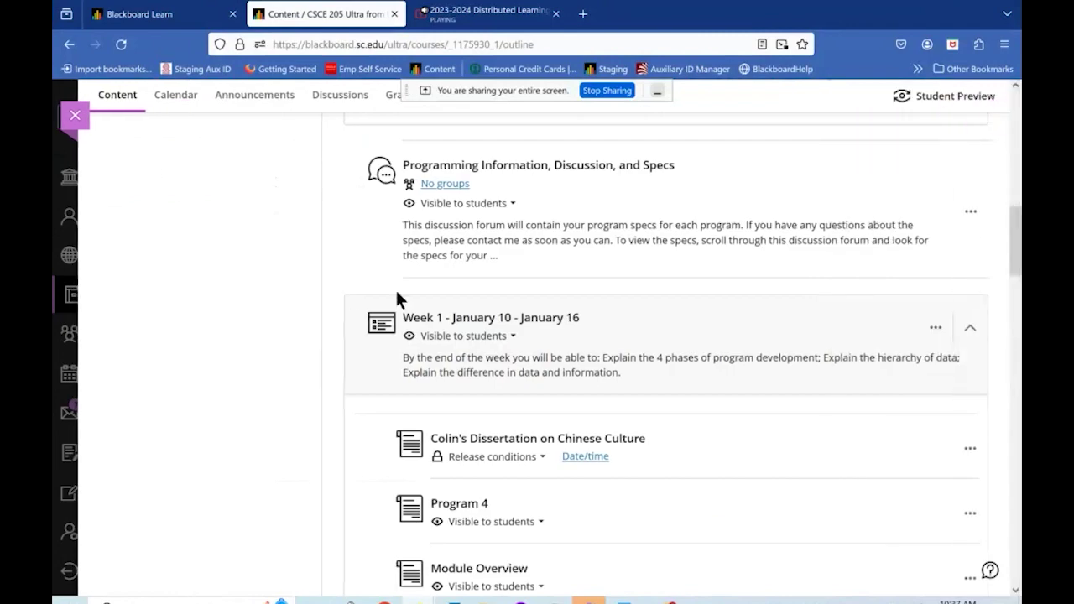
Collapse the Getting Started and Week 1 - January 10 - January 16 modules in the course outline.
scroll(728, 377, "up", 10)
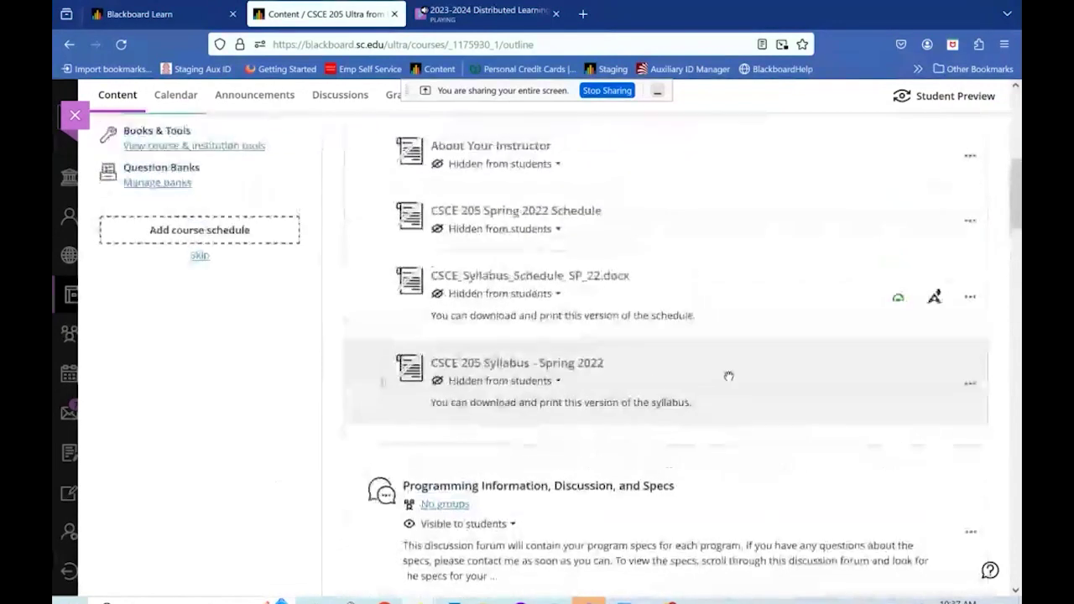
scroll(728, 377, "up", 1)
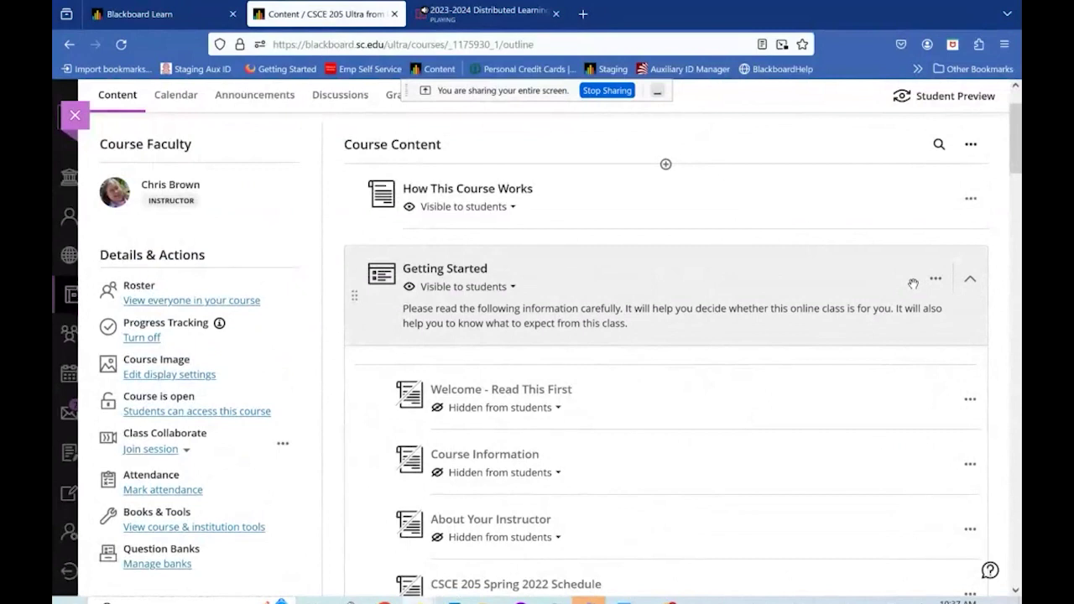
left_click(971, 279)
scroll(880, 411, "down", 3)
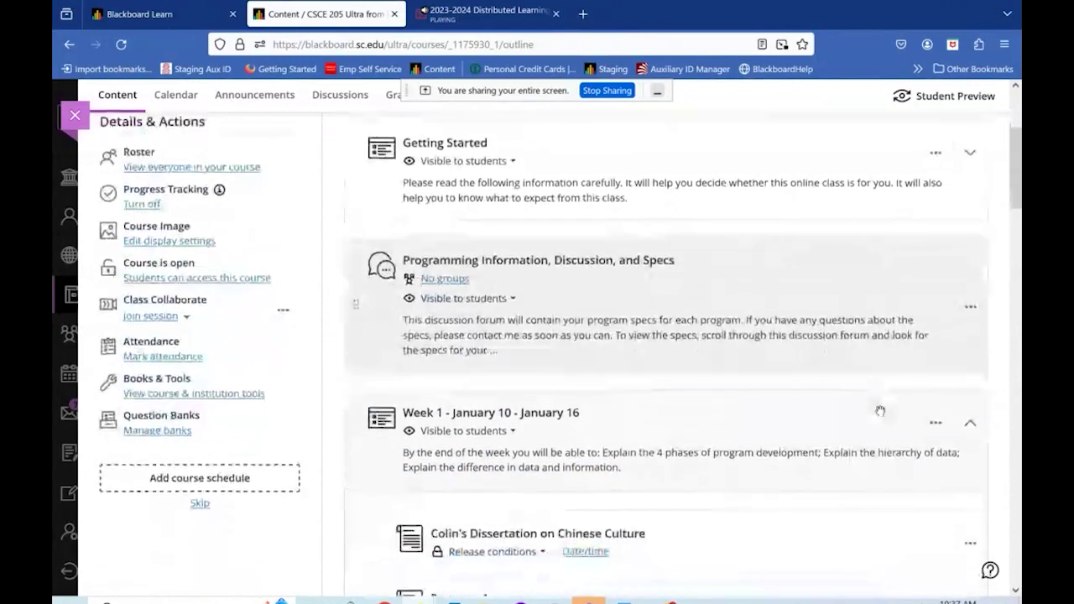
scroll(880, 411, "down", 3)
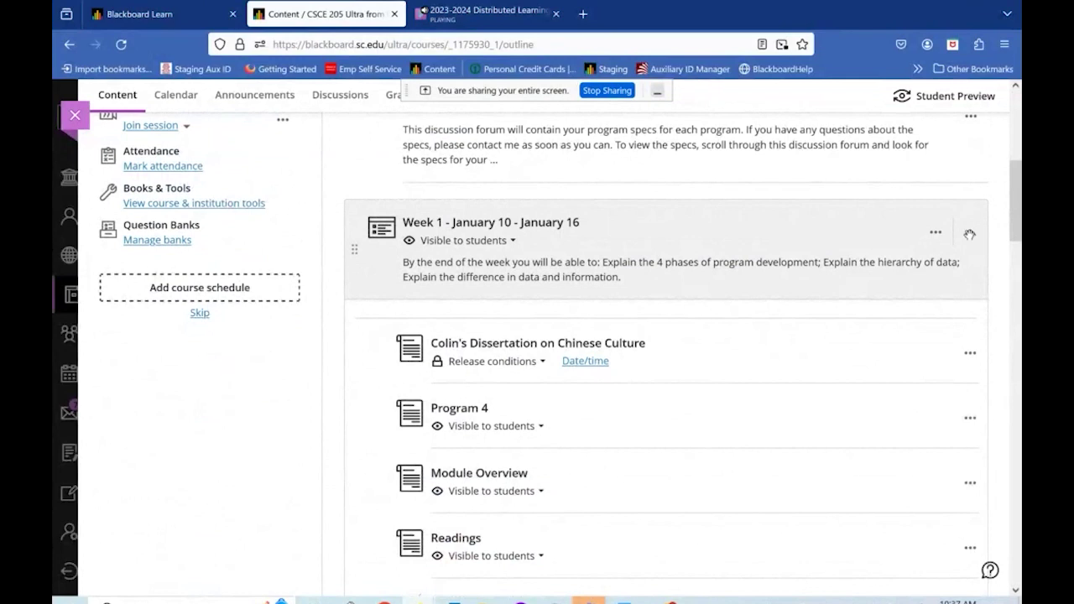
left_click(971, 232)
Look over the descriptions of the collapsed weekly modules from Week 1 through Week 6.
scroll(972, 234, "down", 4)
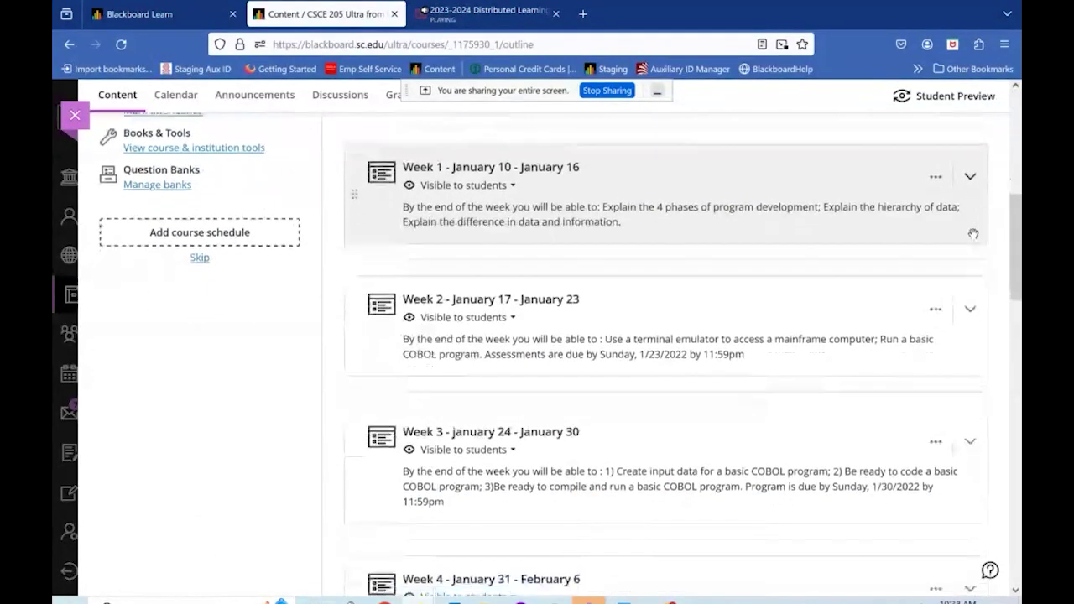
scroll(973, 234, "down", 5)
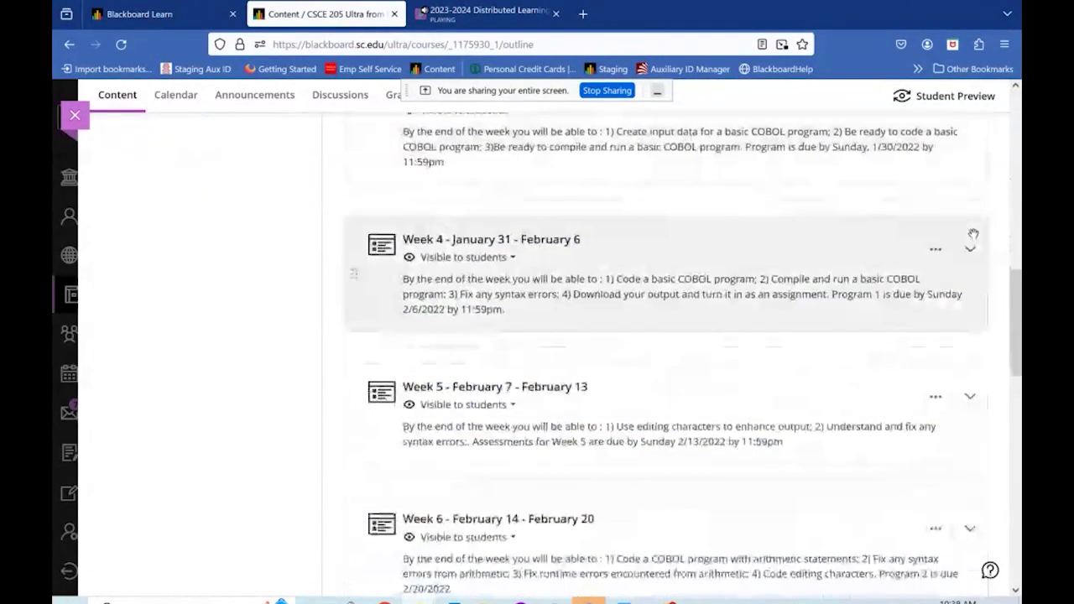
scroll(971, 231, "up", 6)
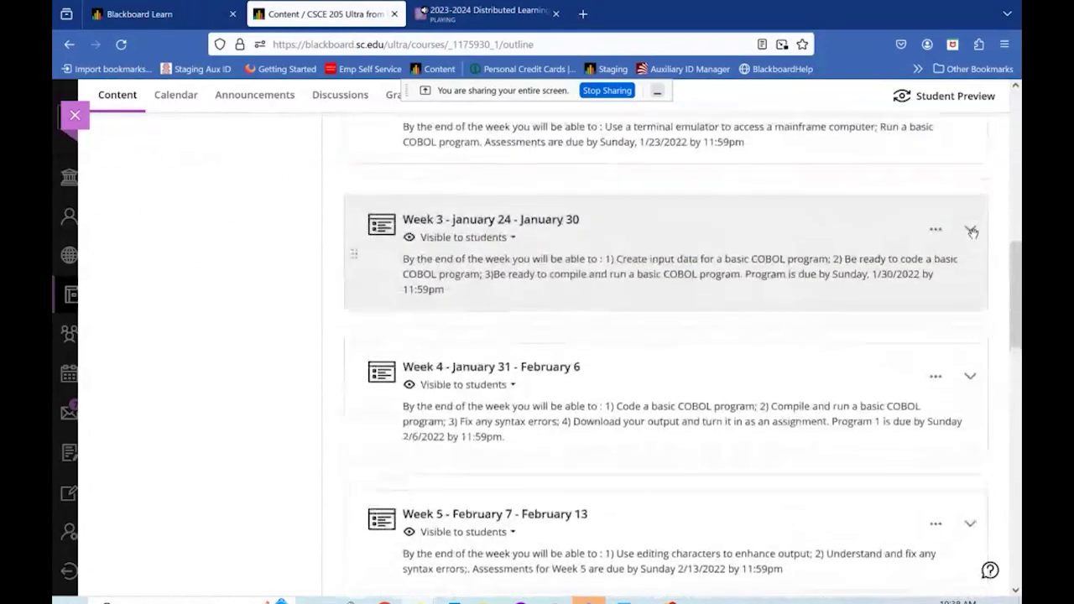
scroll(835, 182, "up", 2)
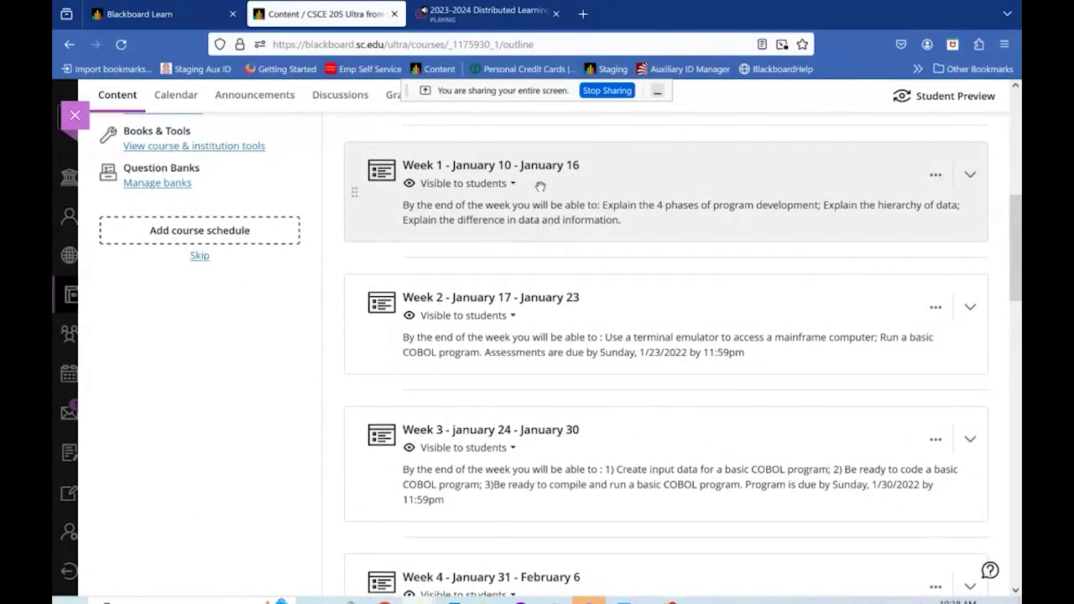
Expand the Week 1 module and view the visibility options of its Module Overview document without changing them.
left_click(538, 186)
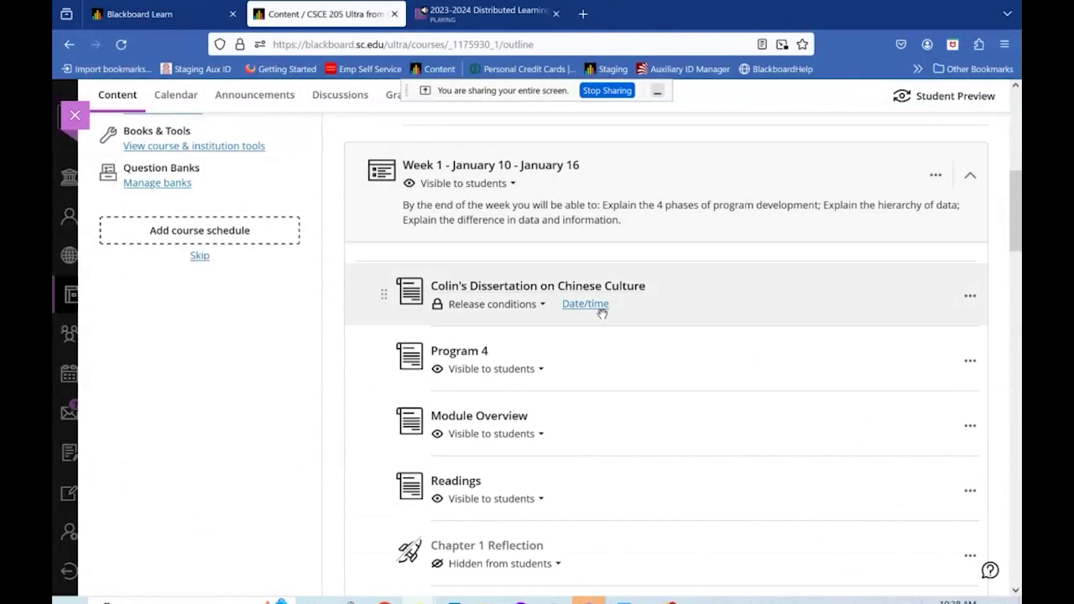
scroll(601, 310, "down", 3)
scroll(601, 314, "down", 1)
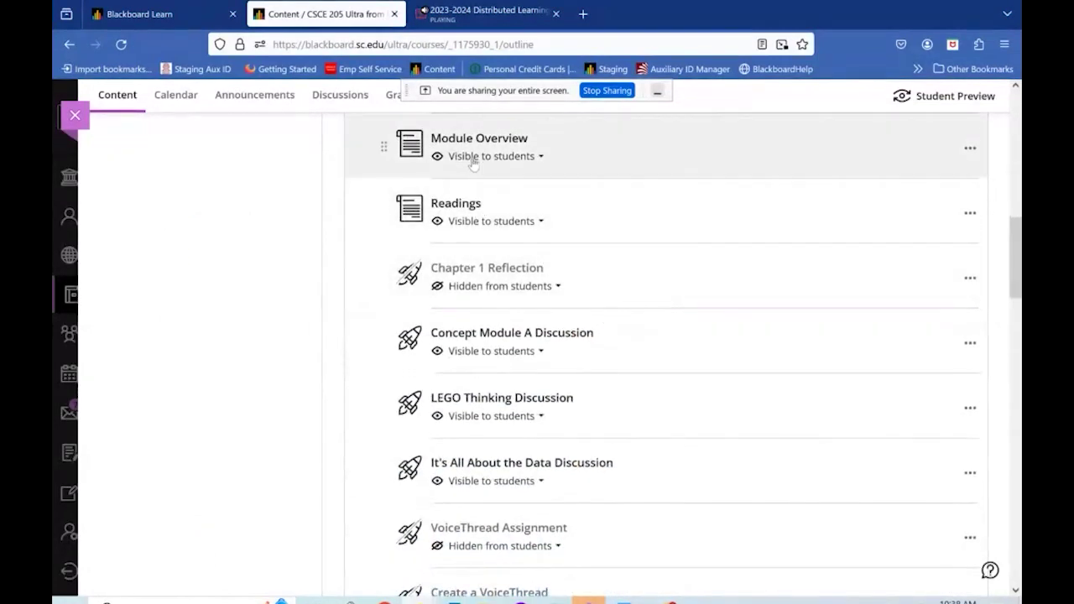
left_click(473, 159)
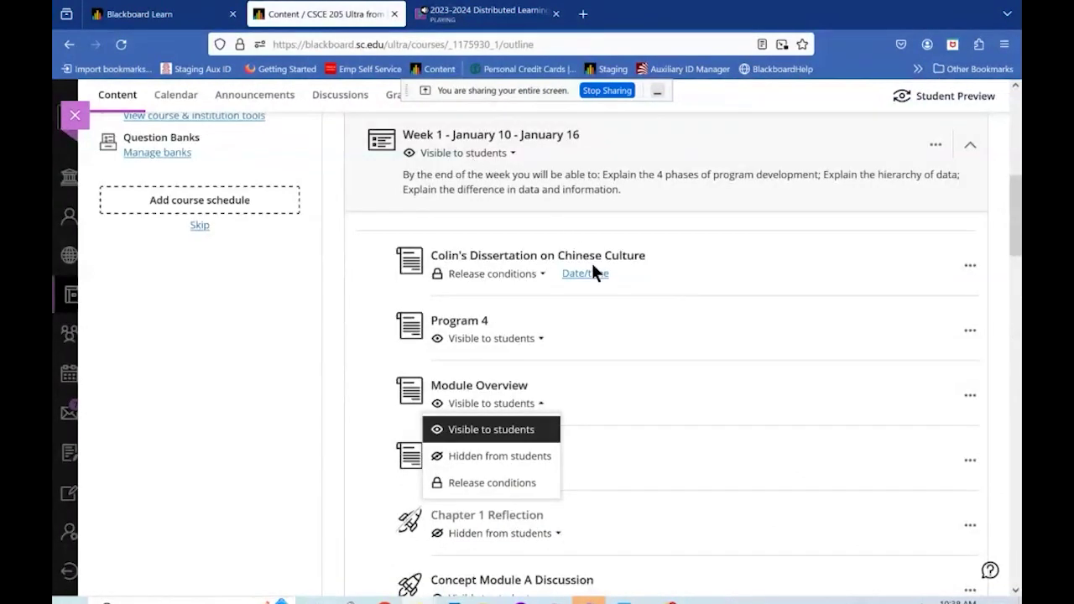
left_click(606, 389)
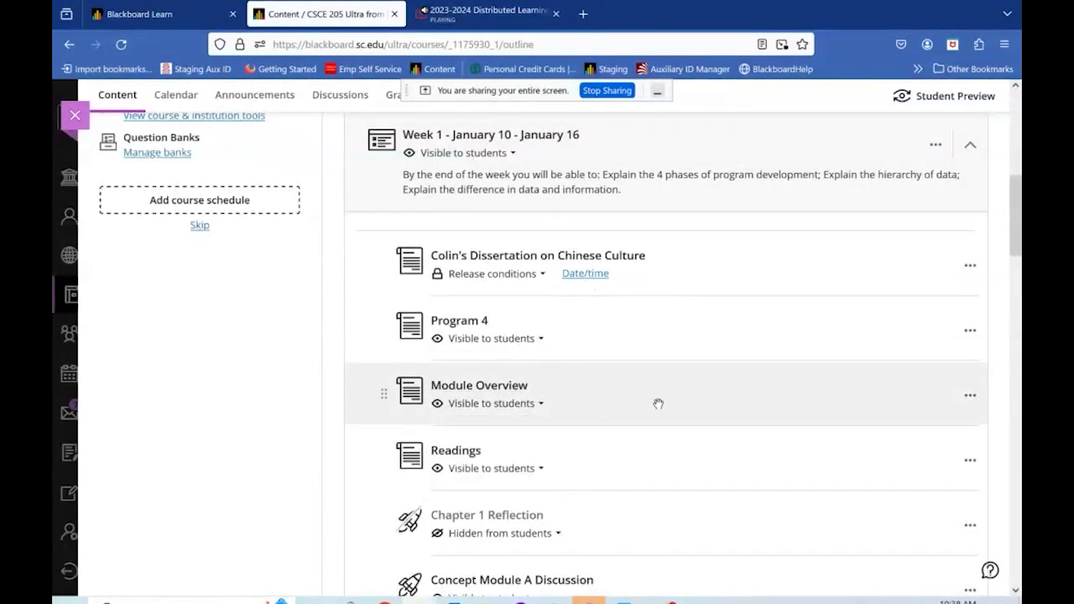
Open the Week 1 Module Overview document, review its weekly assignments and Module 1 Objectives, and close it.
left_click(509, 386)
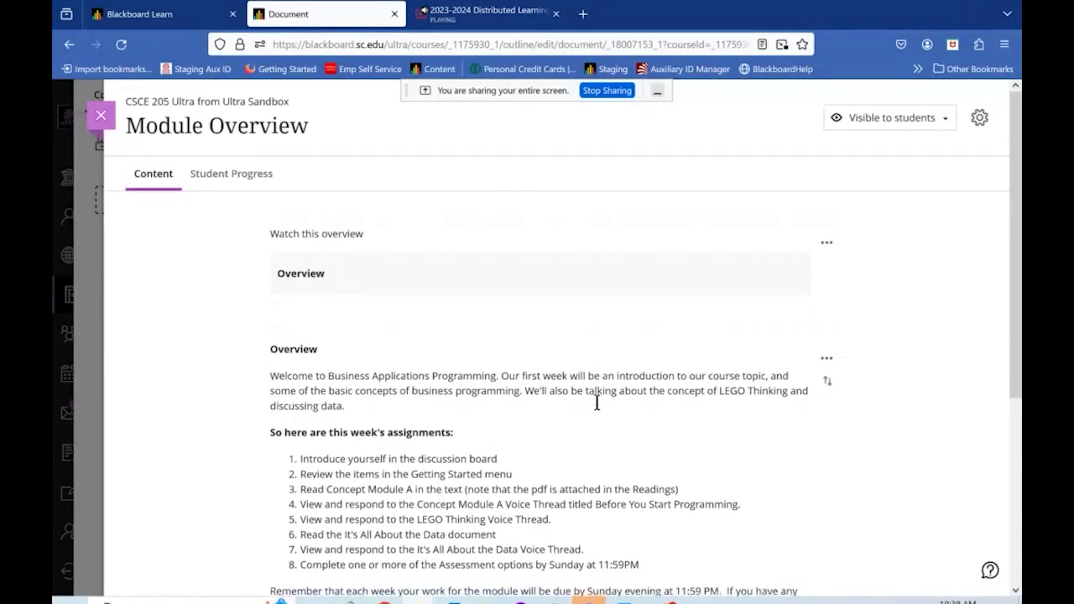
scroll(597, 402, "down", 1)
scroll(597, 403, "down", 3)
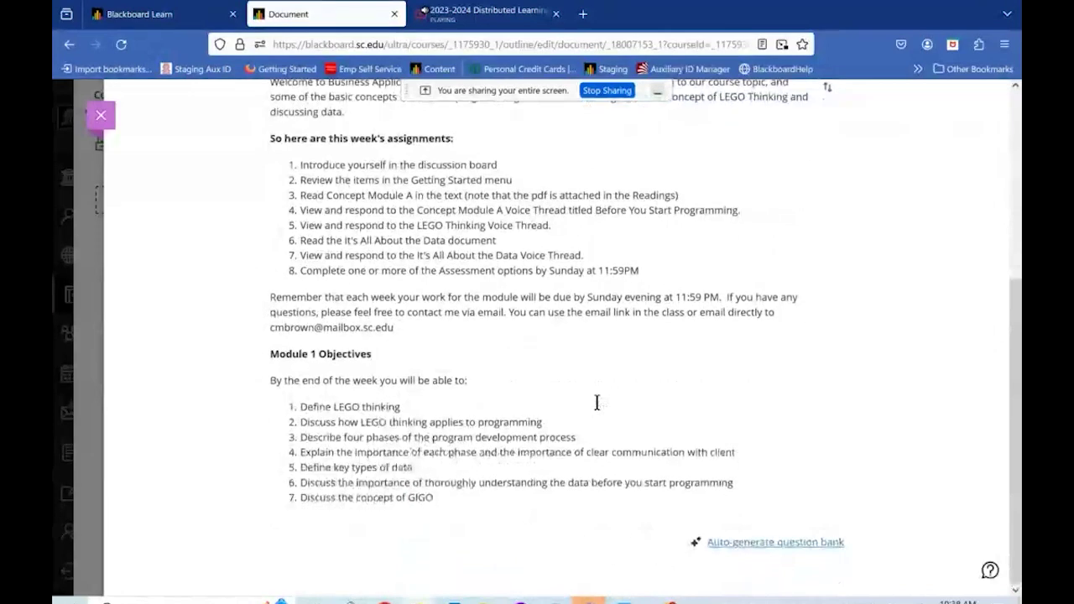
scroll(597, 403, "up", 2)
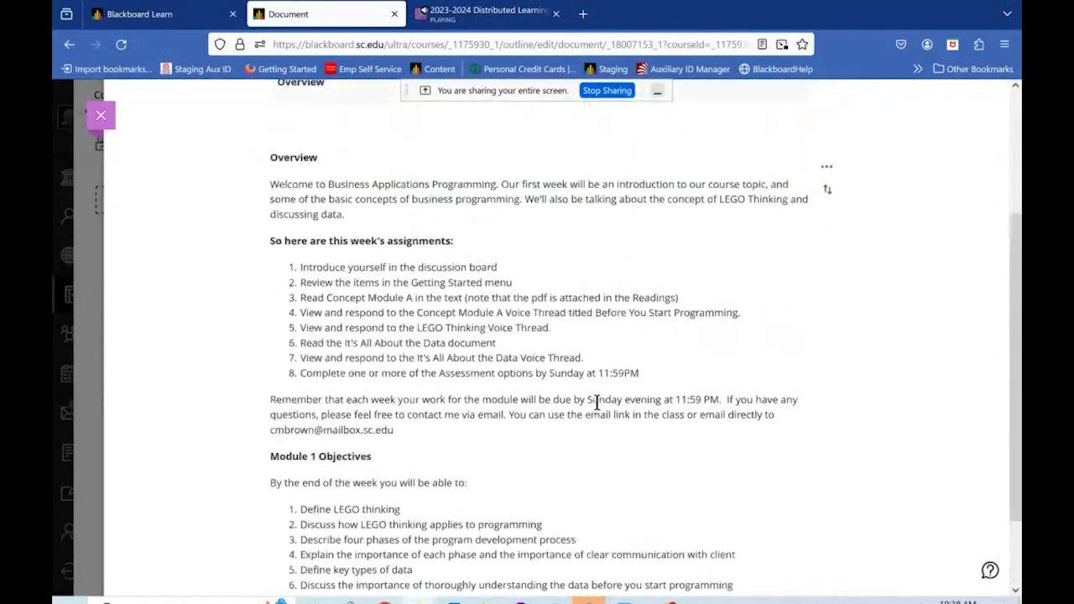
scroll(596, 403, "up", 1)
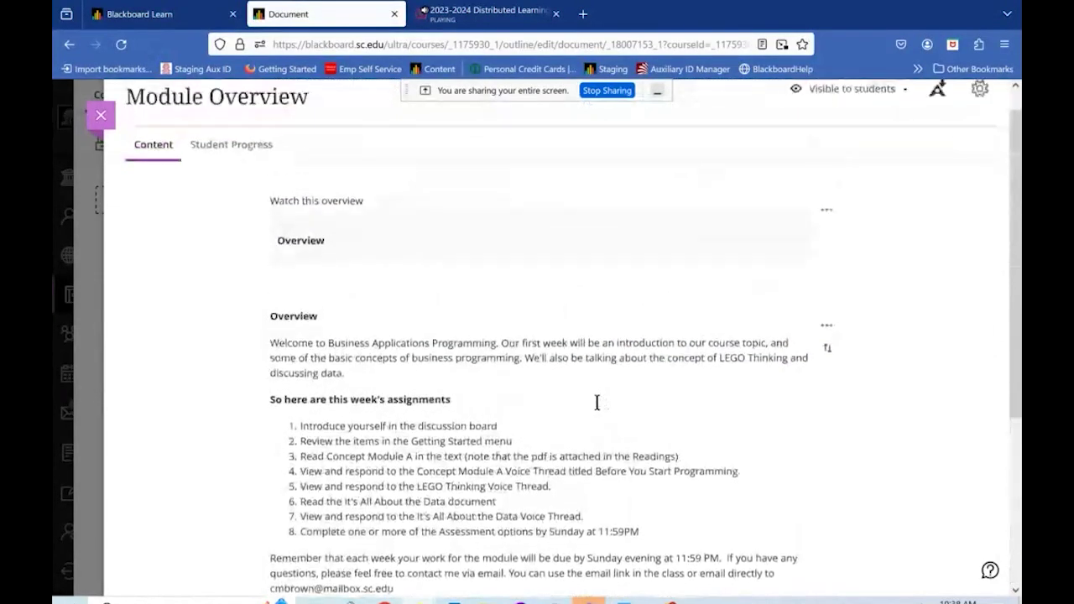
left_click(101, 116)
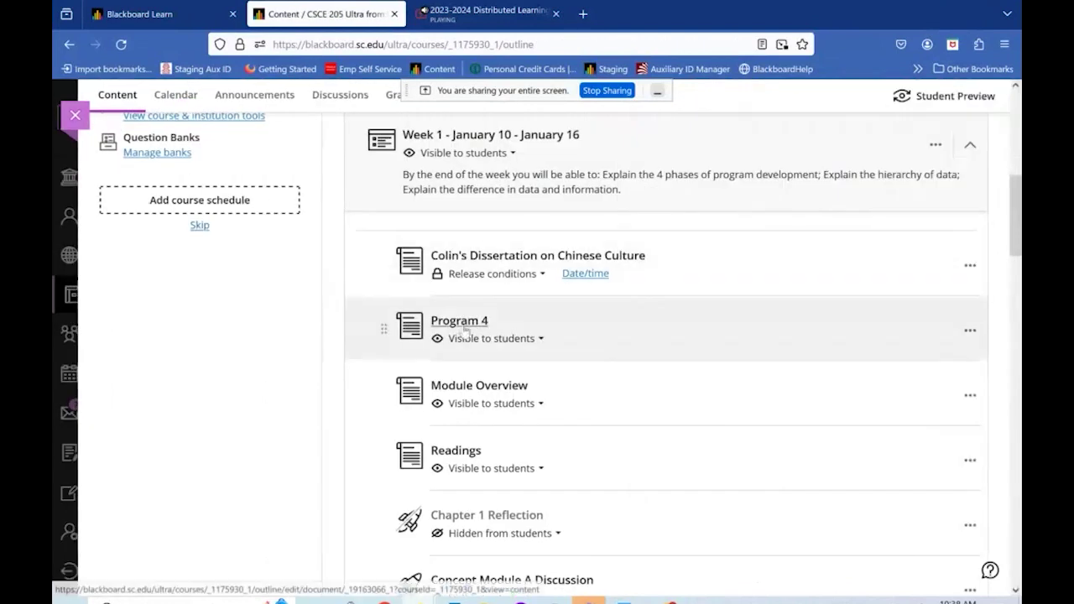
Look over the remaining Week 1 items, and expand the Week 2 module to review its contents before collapsing it.
scroll(463, 325, "down", 2)
scroll(463, 325, "down", 6)
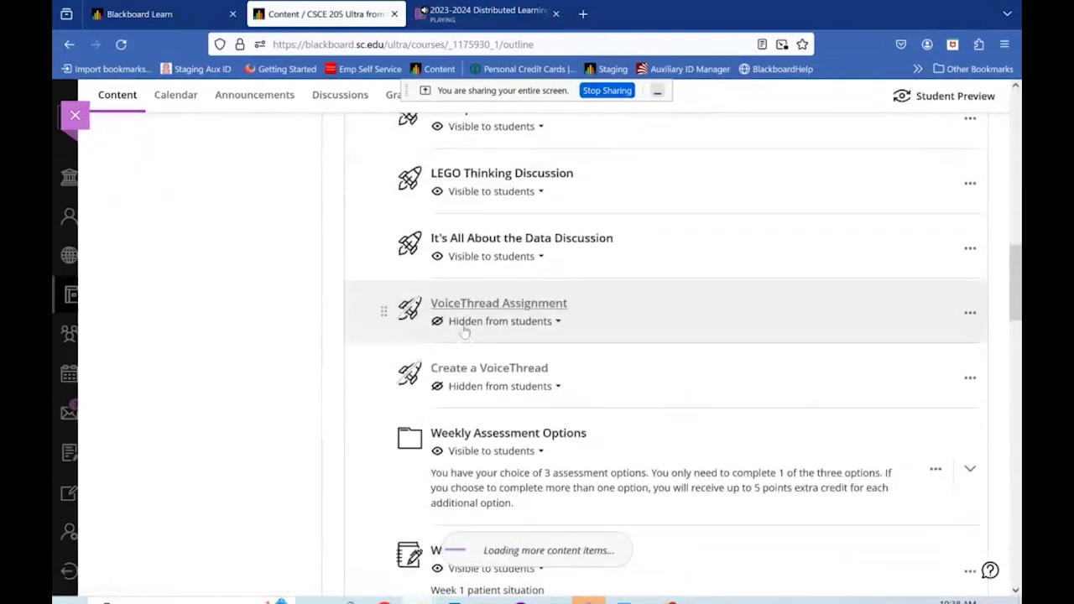
scroll(464, 331, "down", 6)
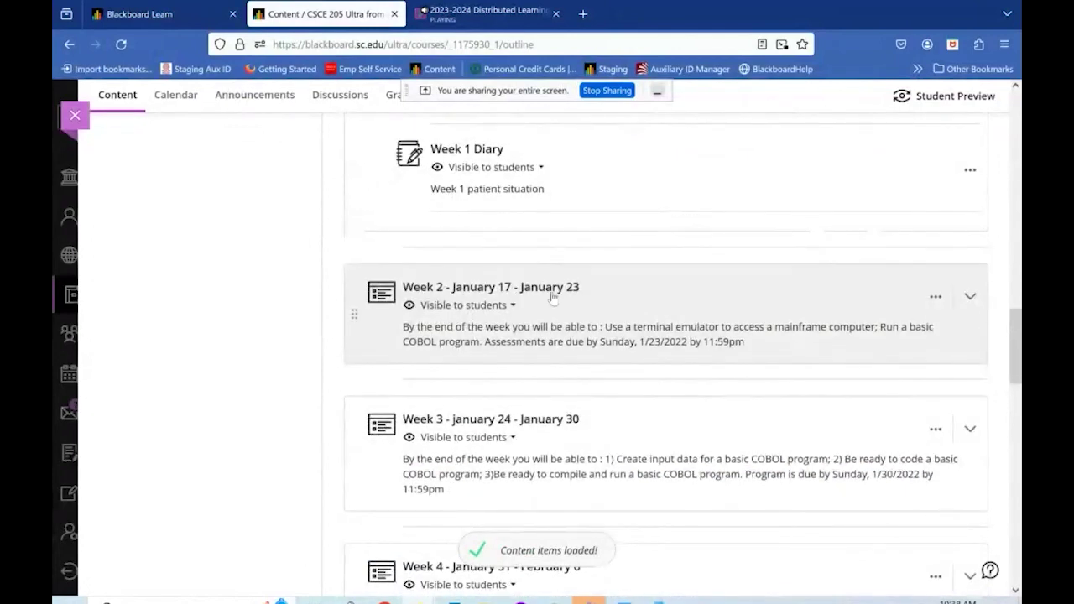
left_click(553, 295)
scroll(660, 336, "down", 4)
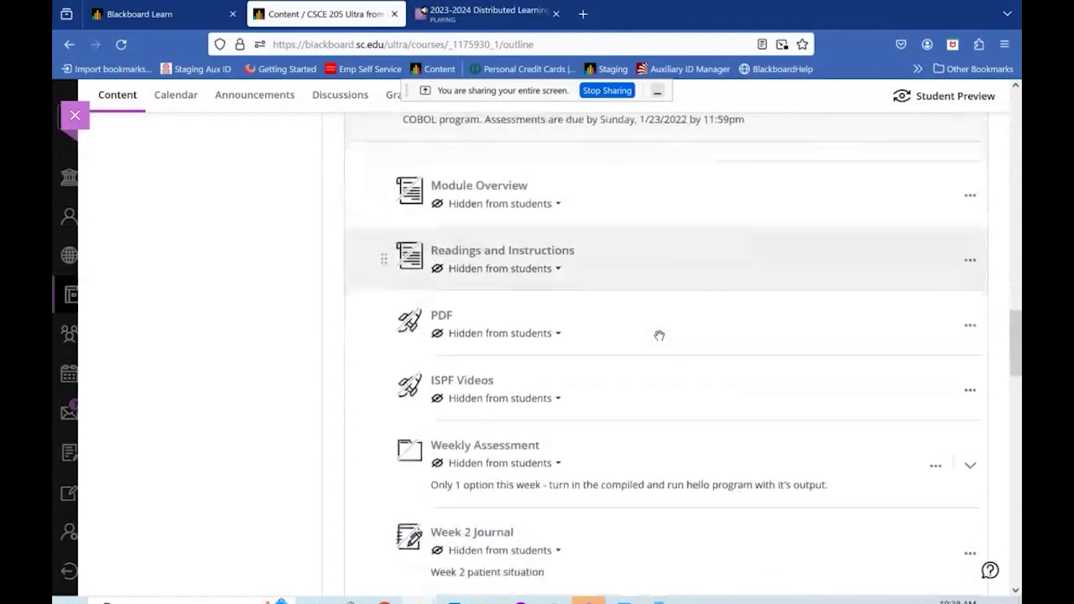
scroll(660, 335, "down", 2)
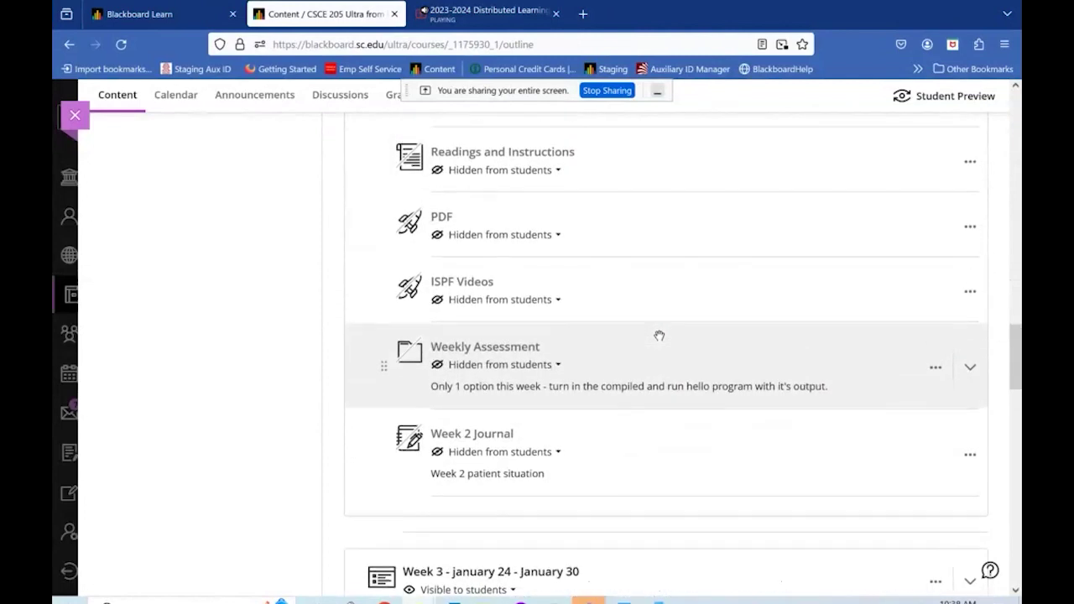
scroll(659, 335, "up", 5)
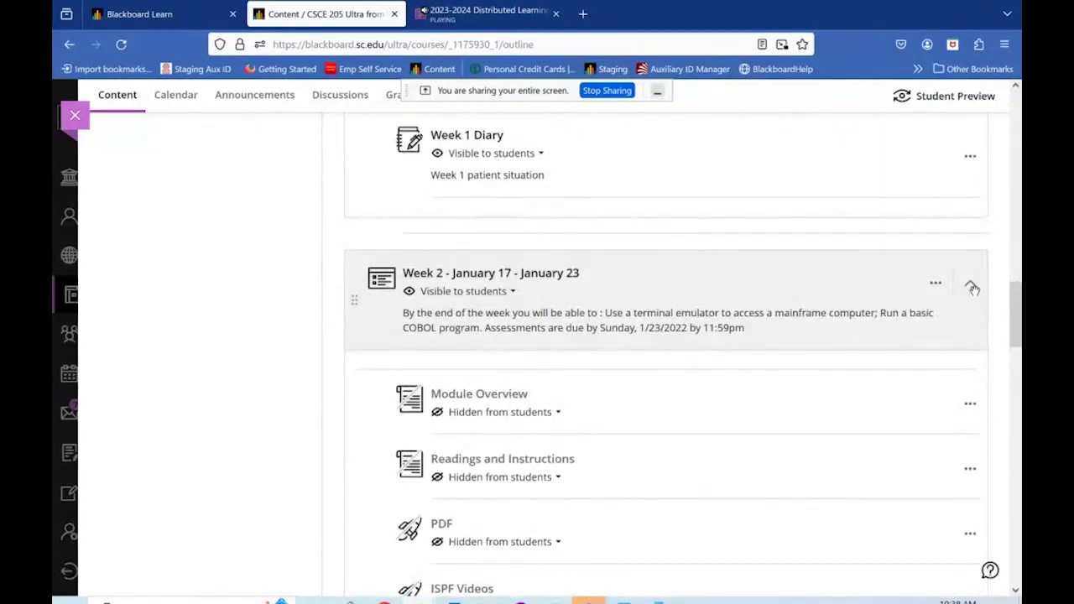
left_click(972, 287)
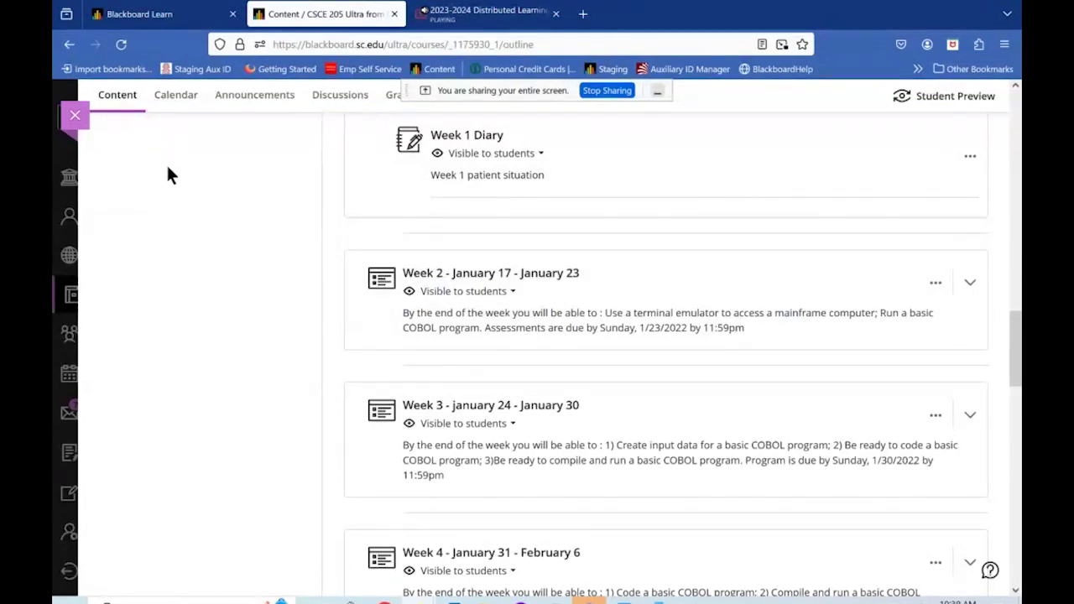
Collapse the Week 1 module in the course content.
scroll(523, 319, "down", 3)
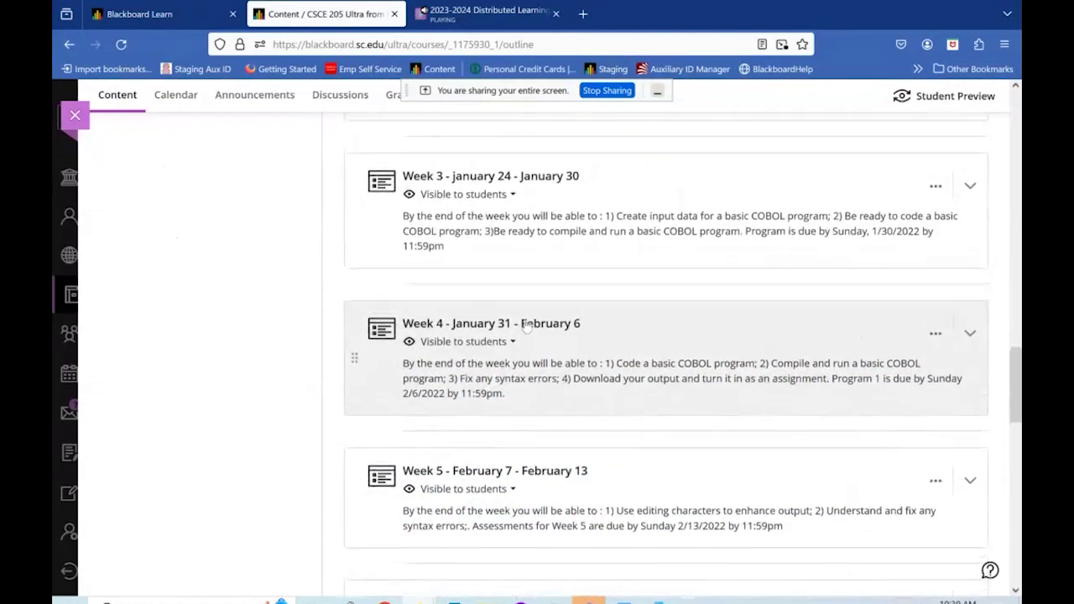
scroll(525, 321, "up", 5)
scroll(525, 325, "up", 10)
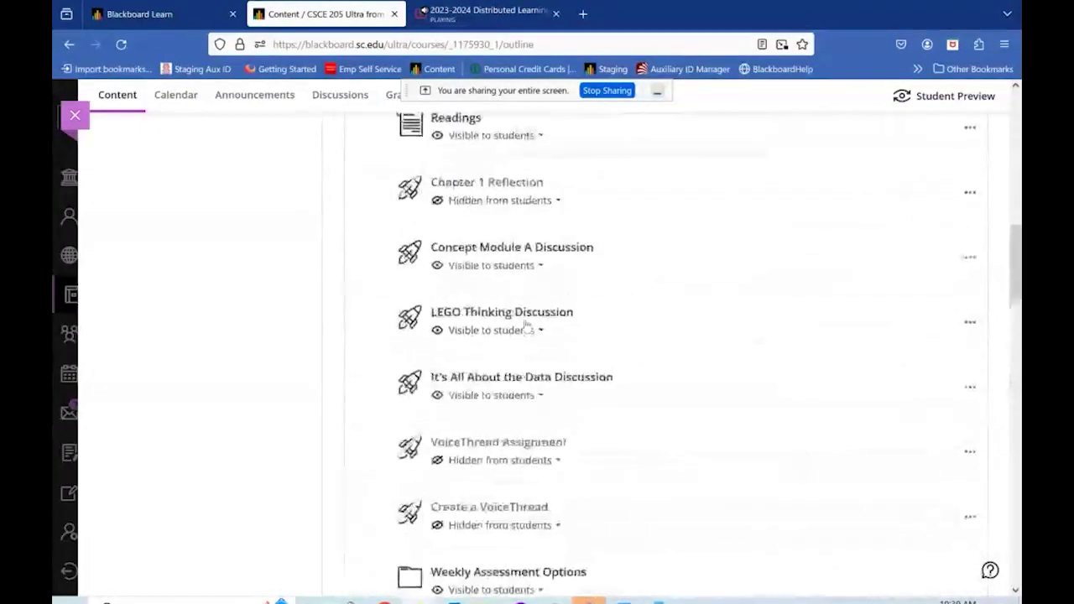
scroll(526, 324, "up", 5)
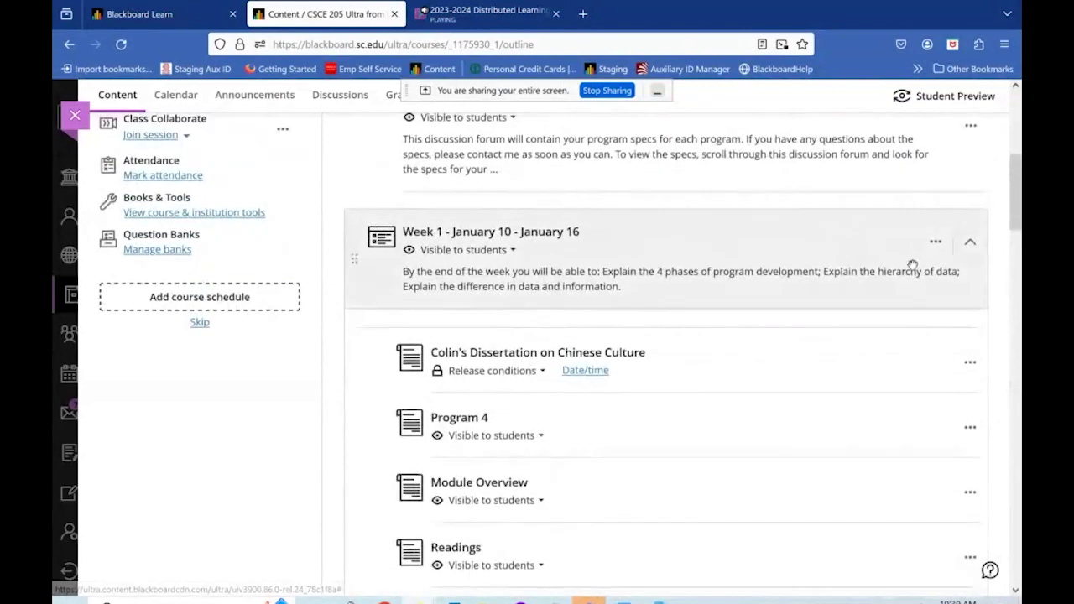
left_click(971, 243)
Look over the descriptions of the collapsed weekly modules and the introductory items above them.
scroll(848, 413, "down", 4)
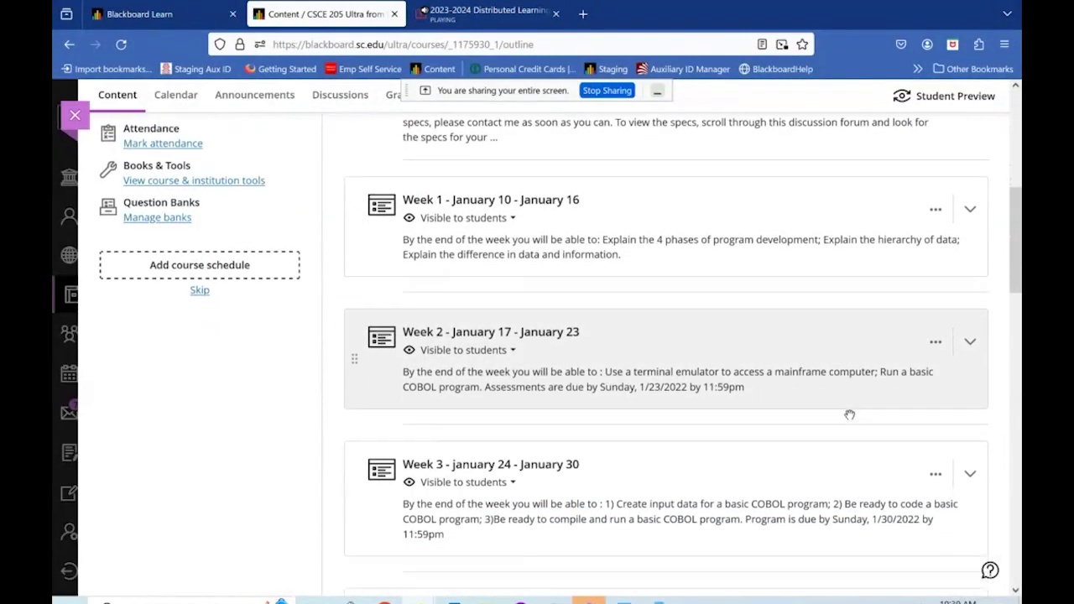
scroll(849, 415, "down", 2)
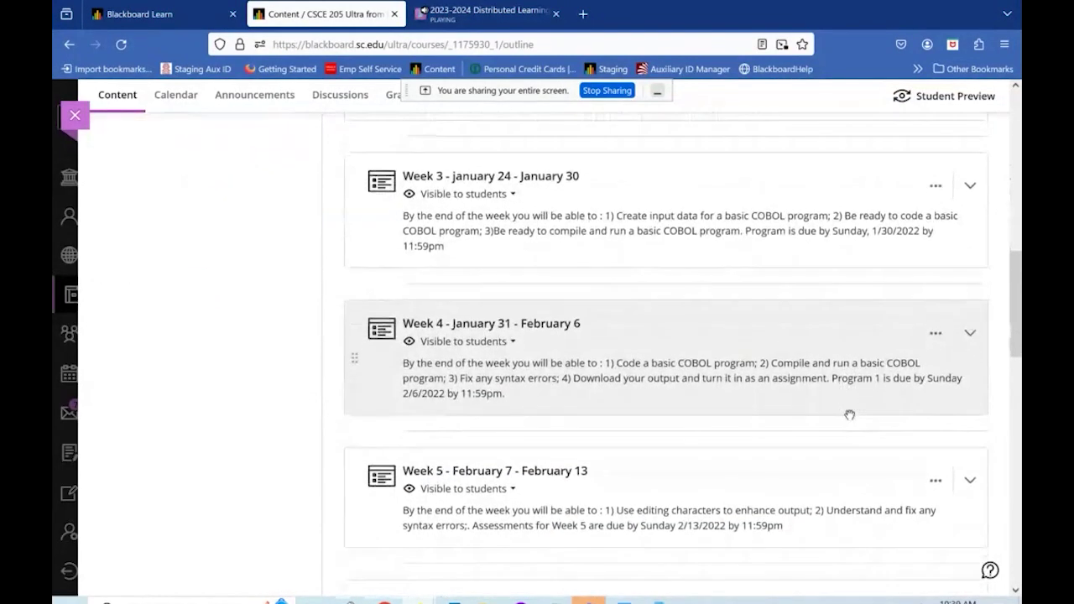
scroll(849, 414, "down", 2)
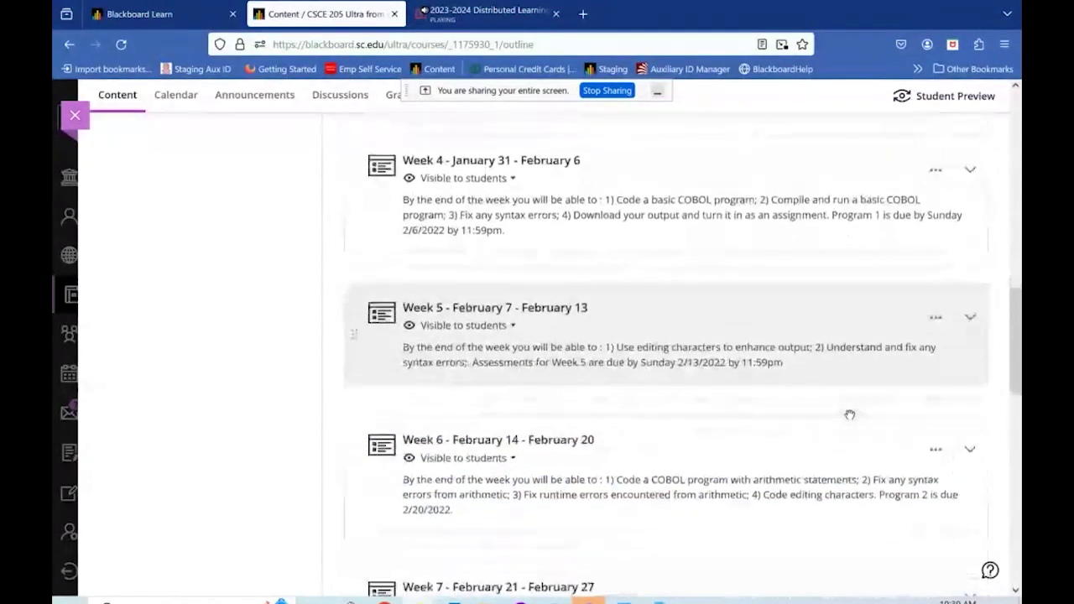
scroll(849, 414, "up", 8)
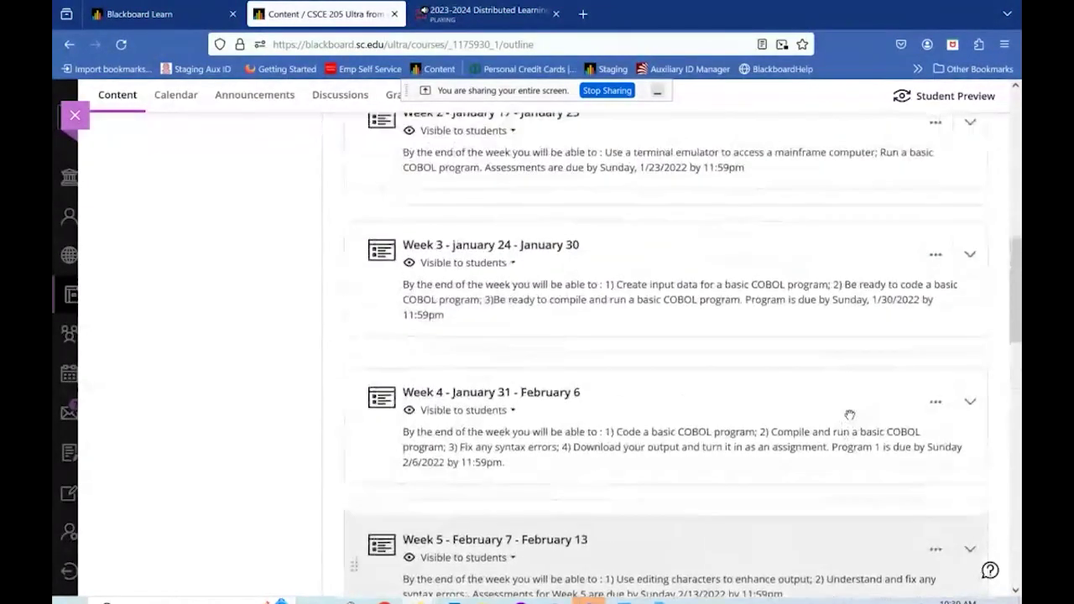
scroll(849, 414, "up", 8)
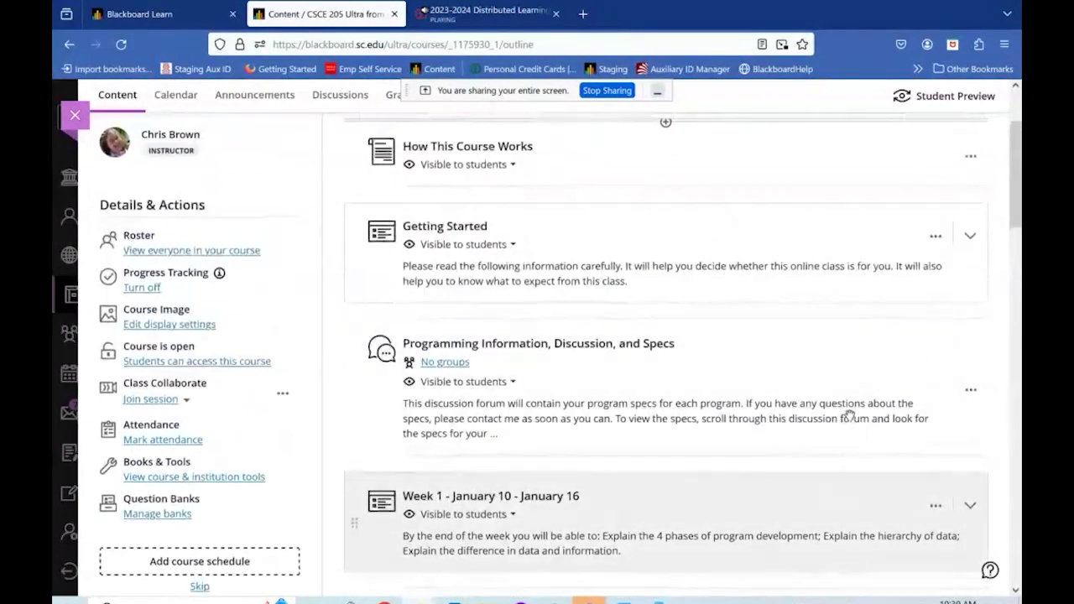
scroll(849, 415, "up", 1)
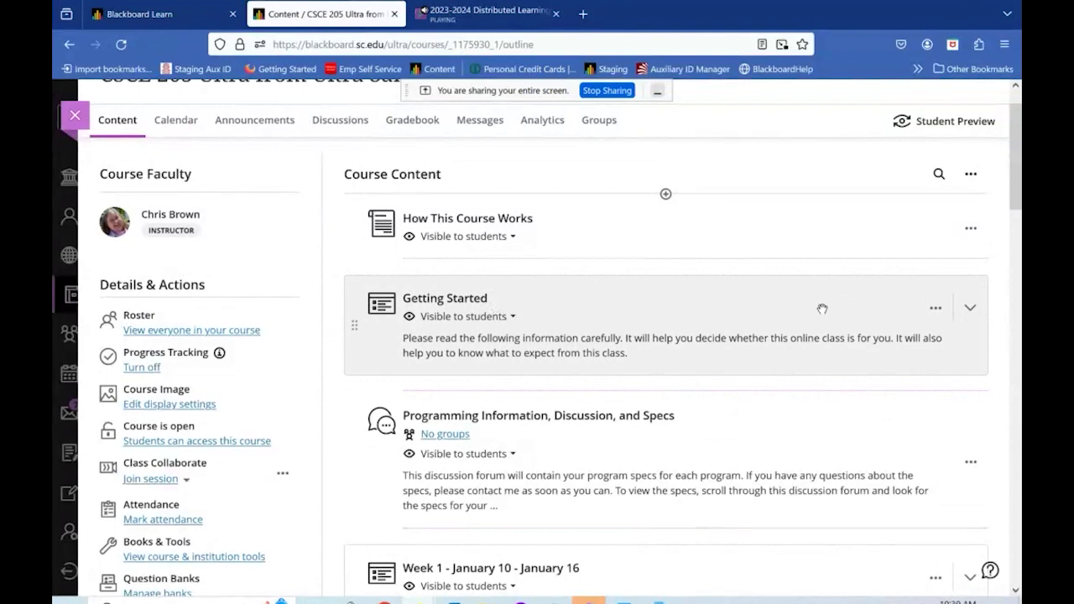
Open the Getting Started module for editing, review its Forced Sequence and image options, and cancel without changes.
left_click(935, 309)
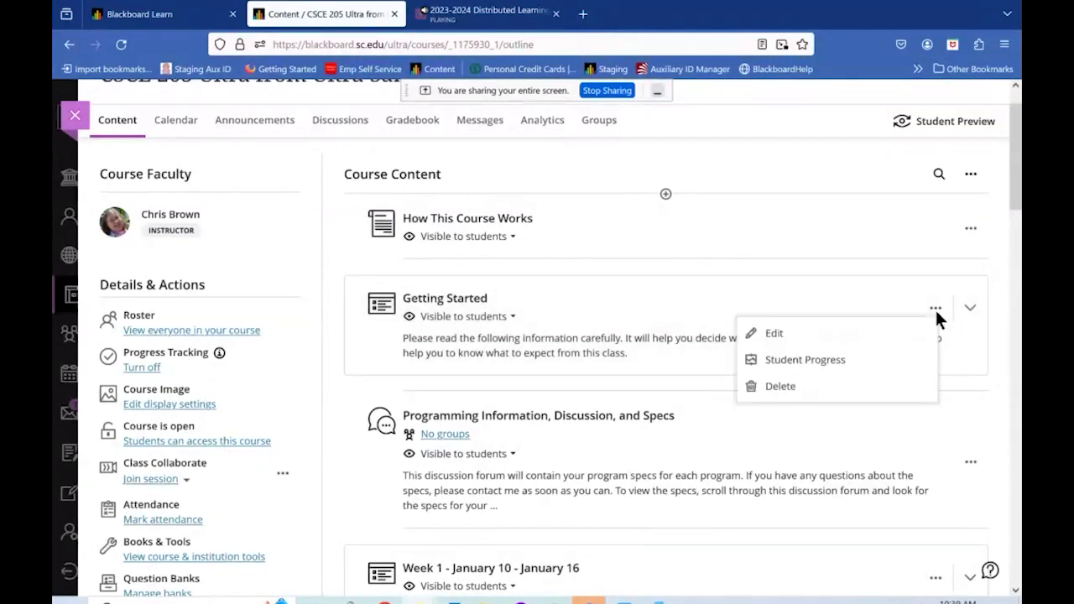
left_click(822, 336)
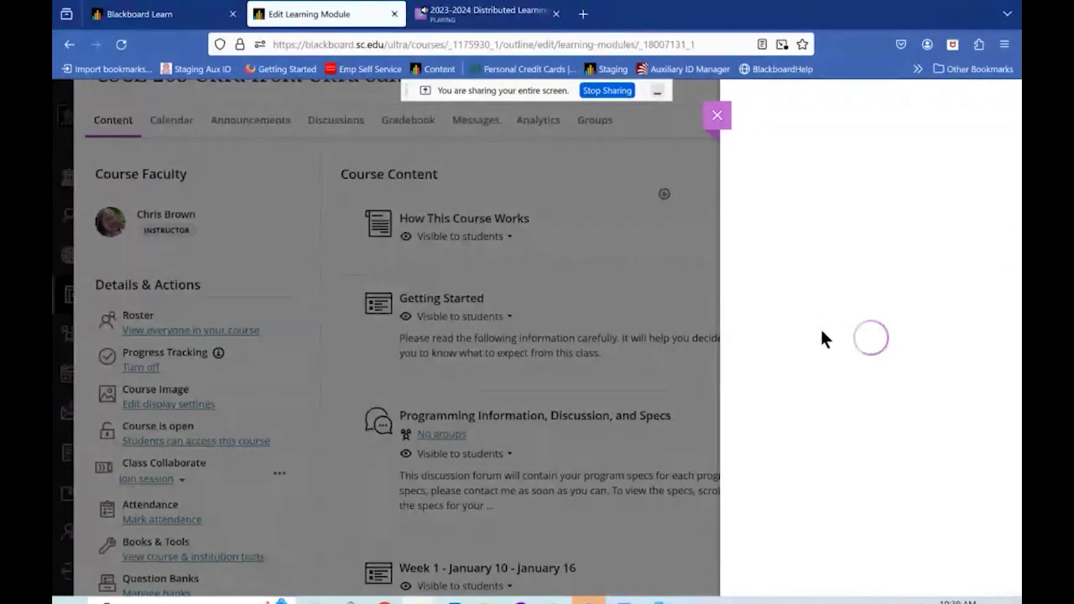
scroll(827, 319, "down", 5)
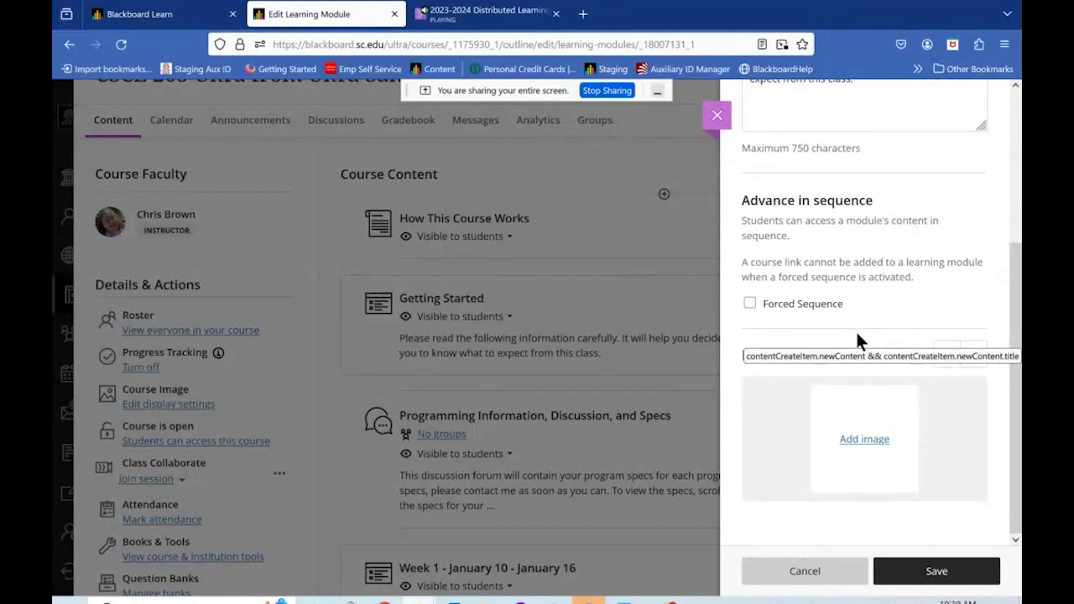
left_click(807, 571)
Expand the Getting Started module and view the visibility options of its Welcome - Read This First document without changing them.
scroll(721, 304, "down", 3)
scroll(721, 305, "down", 3)
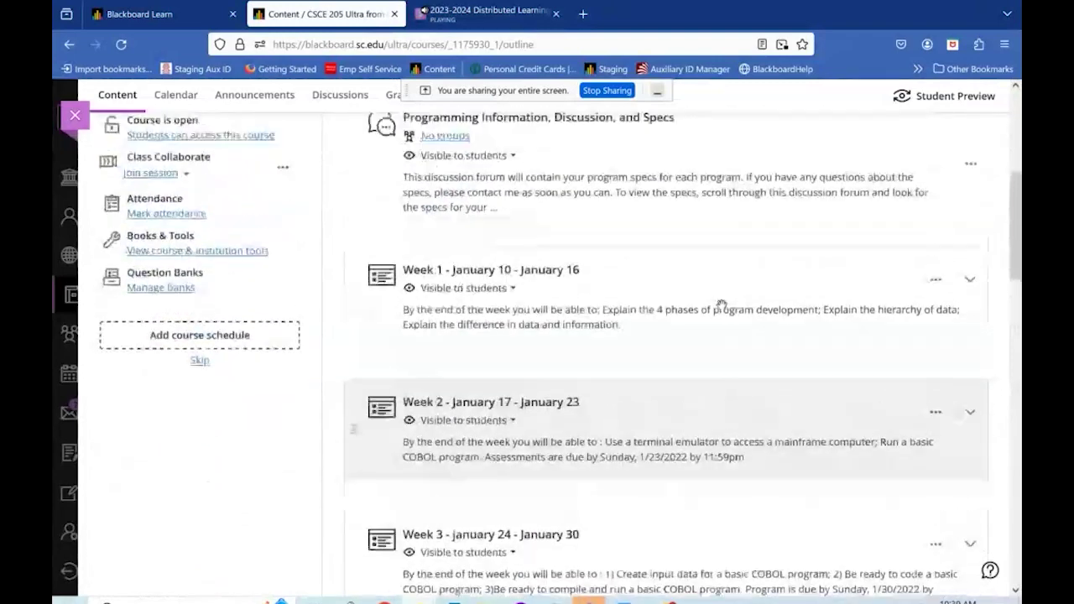
scroll(720, 302, "up", 6)
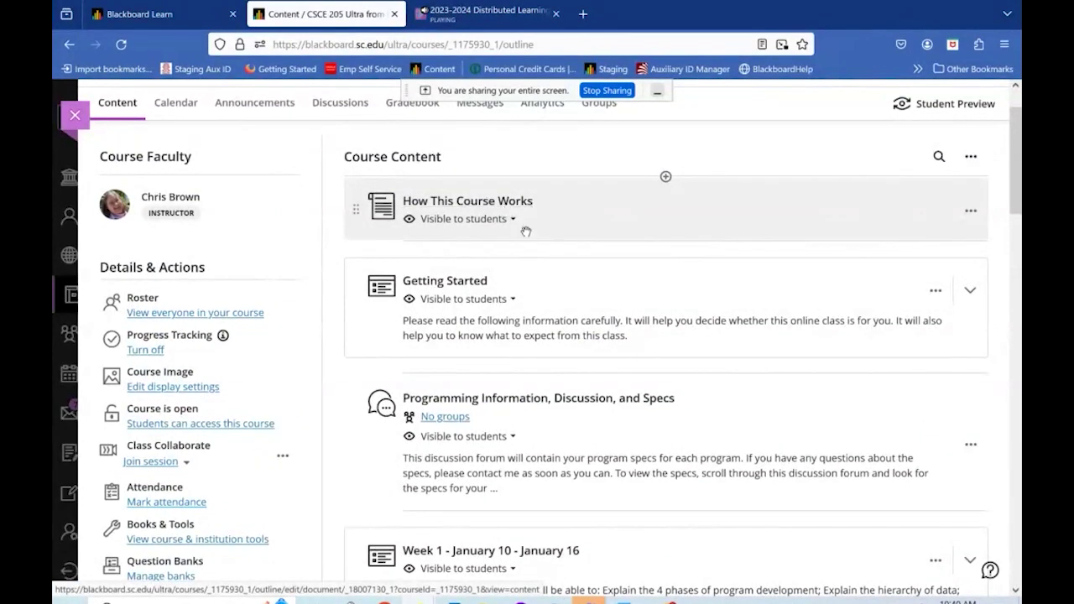
scroll(540, 298, "down", 1)
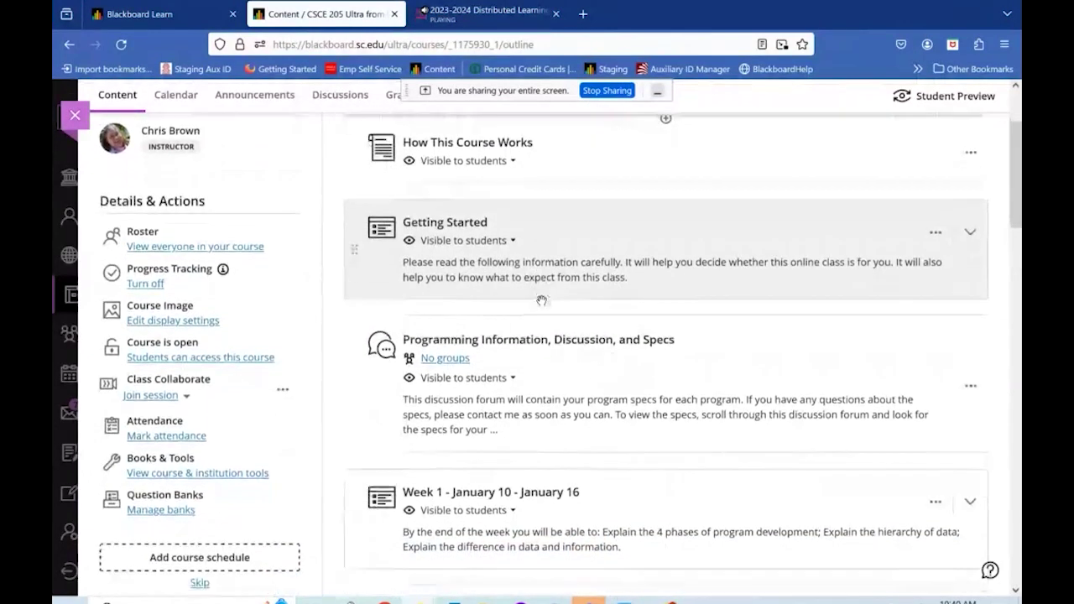
scroll(541, 300, "down", 1)
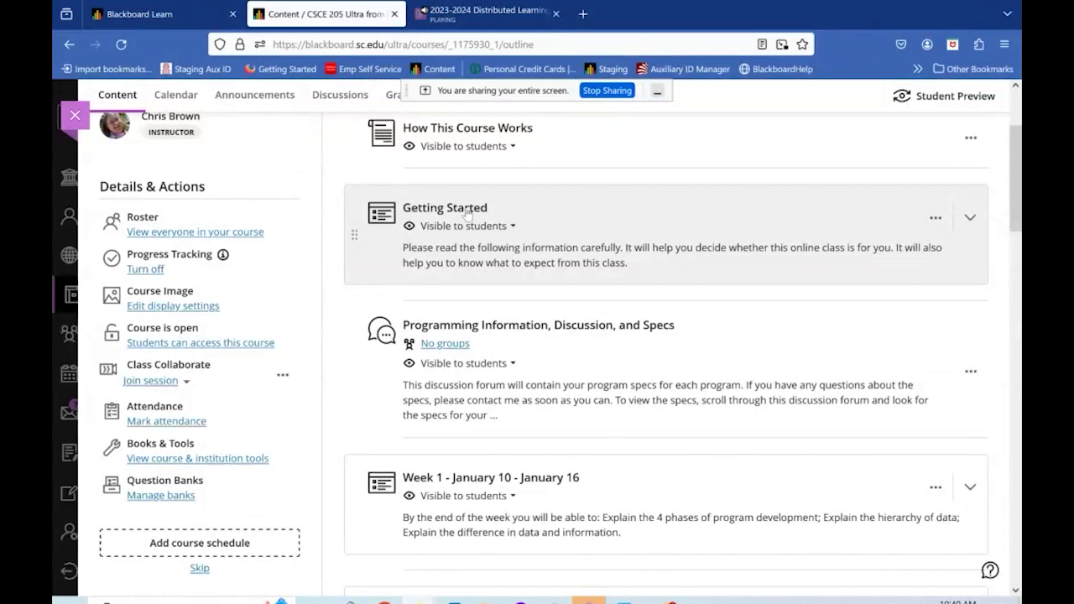
left_click(468, 213)
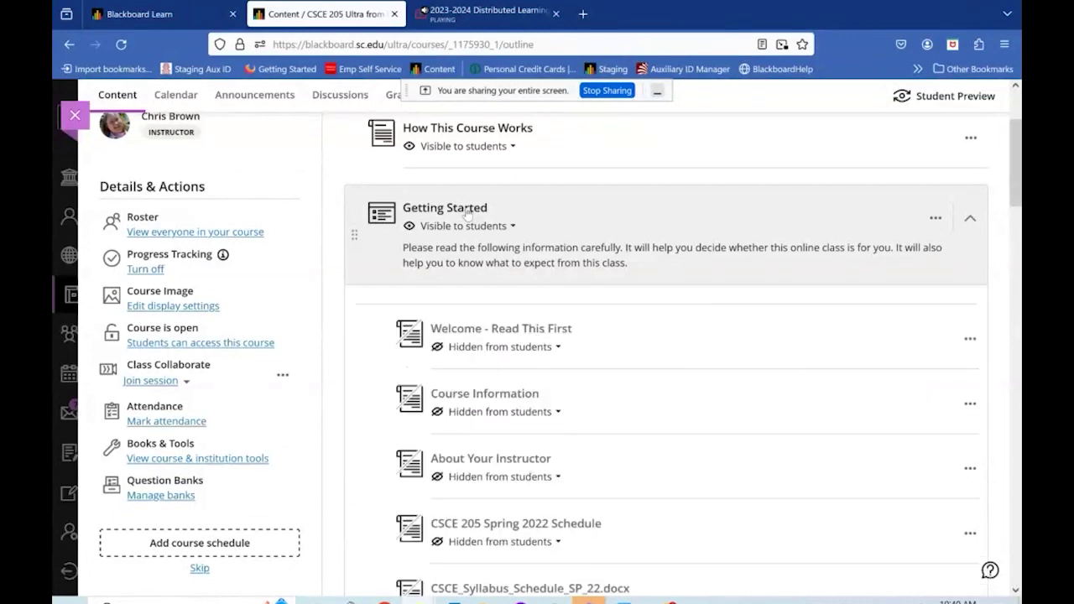
scroll(545, 344, "down", 2)
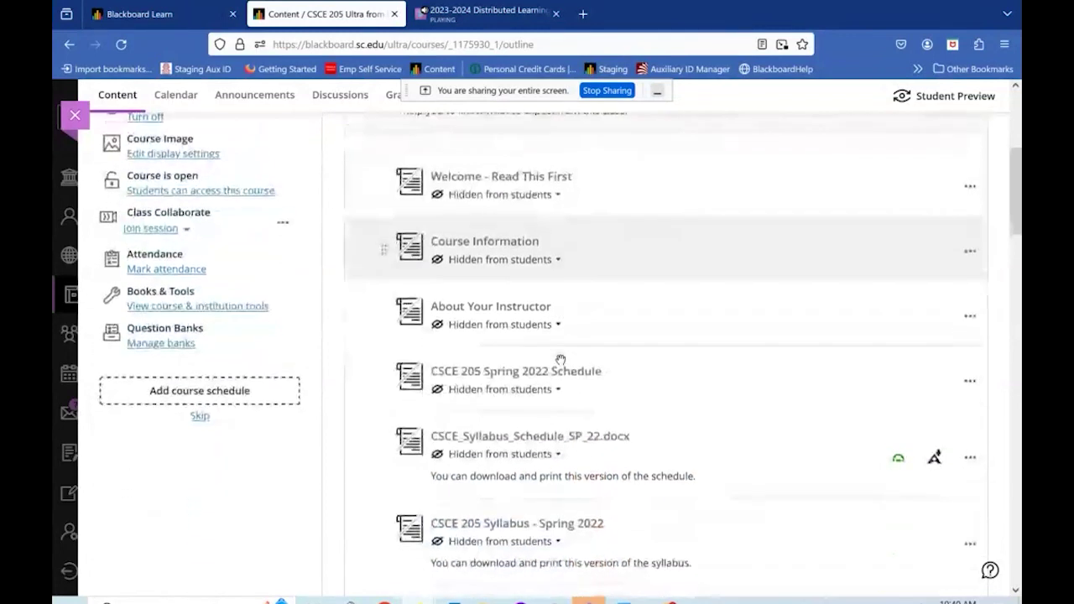
scroll(559, 360, "up", 2)
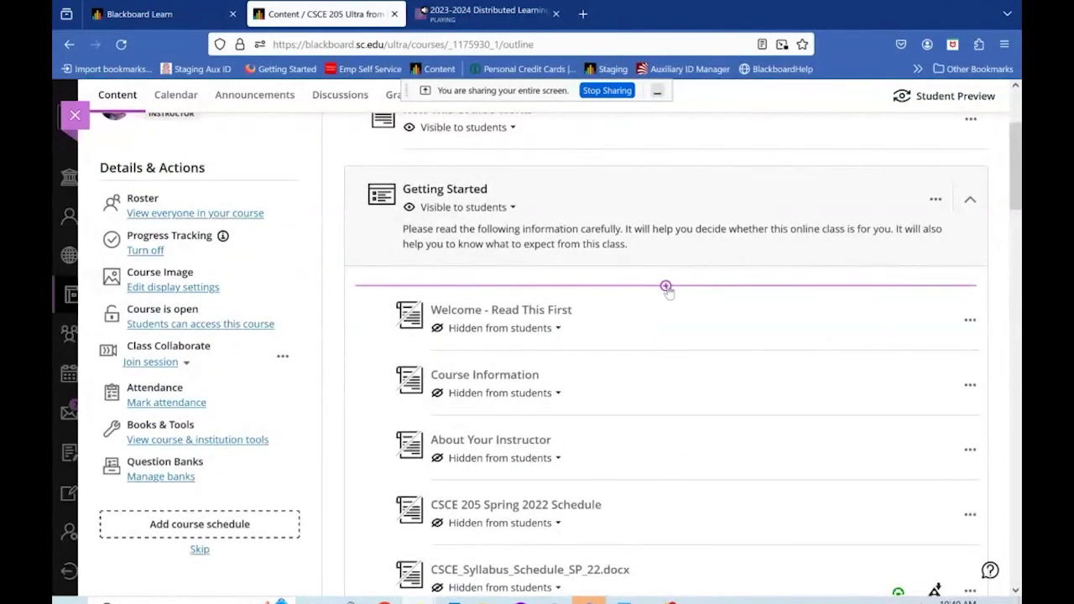
left_click(534, 328)
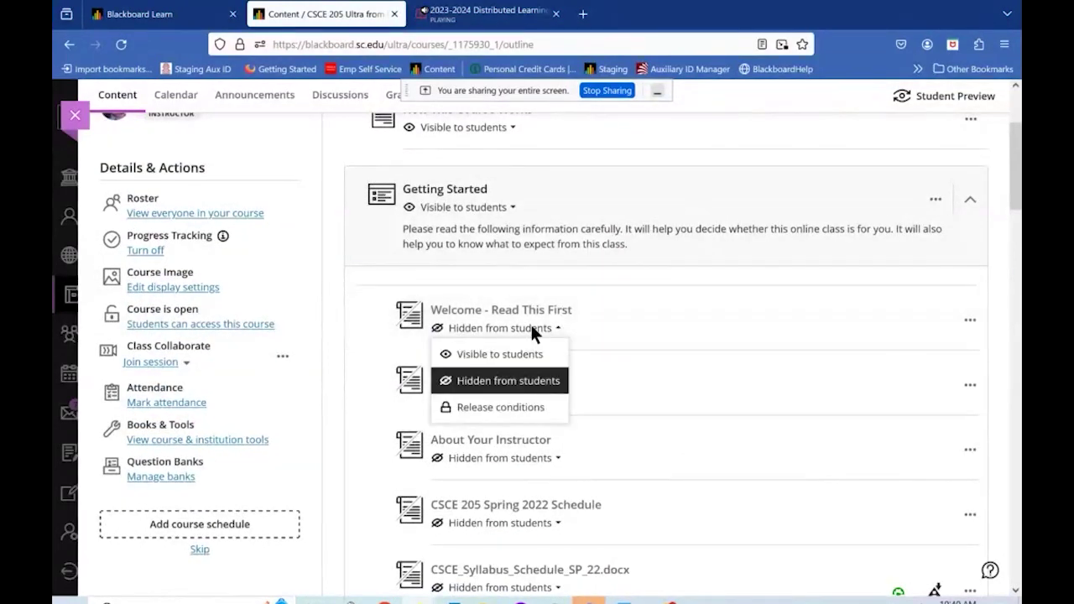
left_click(530, 308)
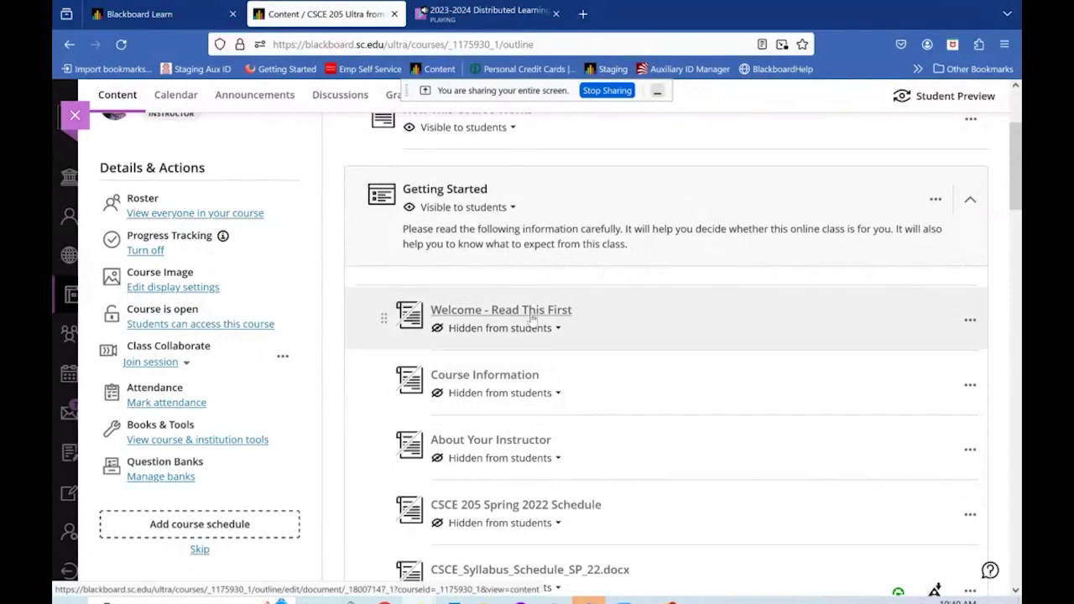
Open the Welcome - Read This First document and read through its sections from Course Delivery Method to Next Steps.
left_click(529, 310)
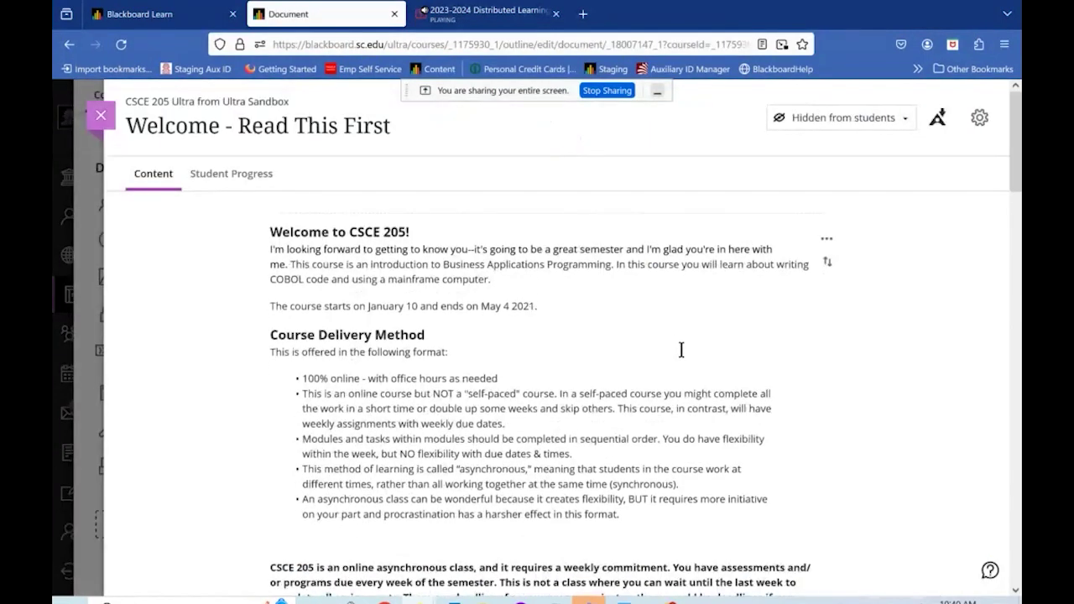
scroll(681, 349, "down", 3)
scroll(681, 350, "down", 7)
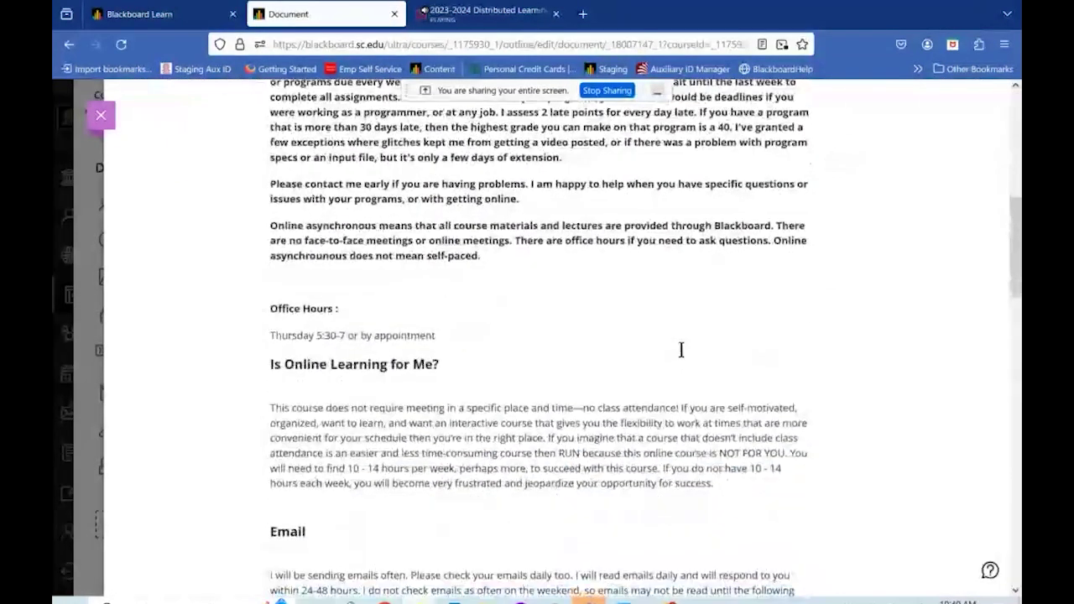
scroll(681, 350, "down", 6)
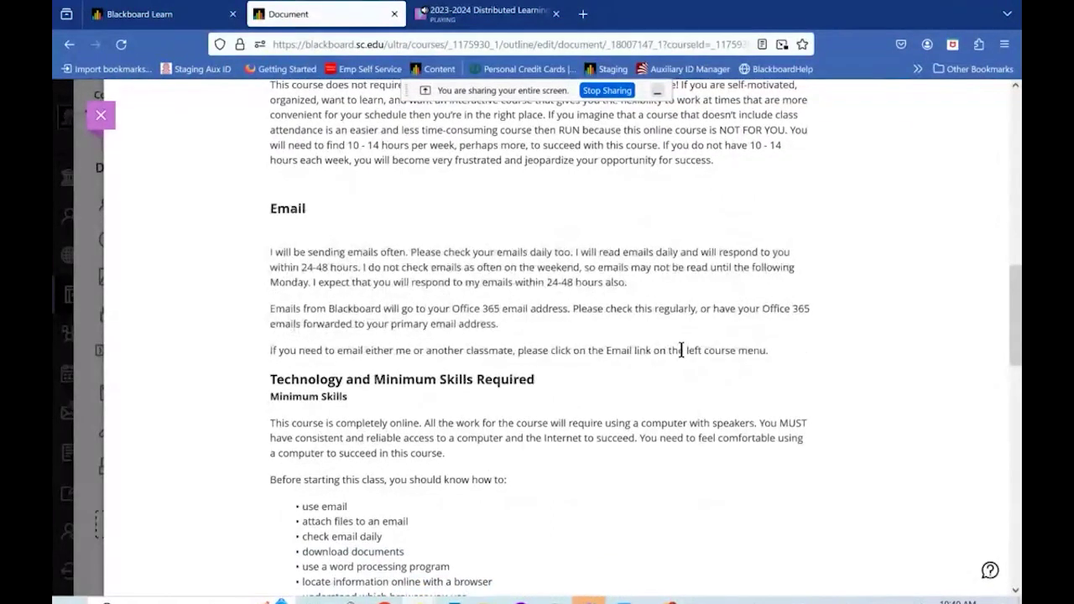
scroll(682, 350, "down", 15)
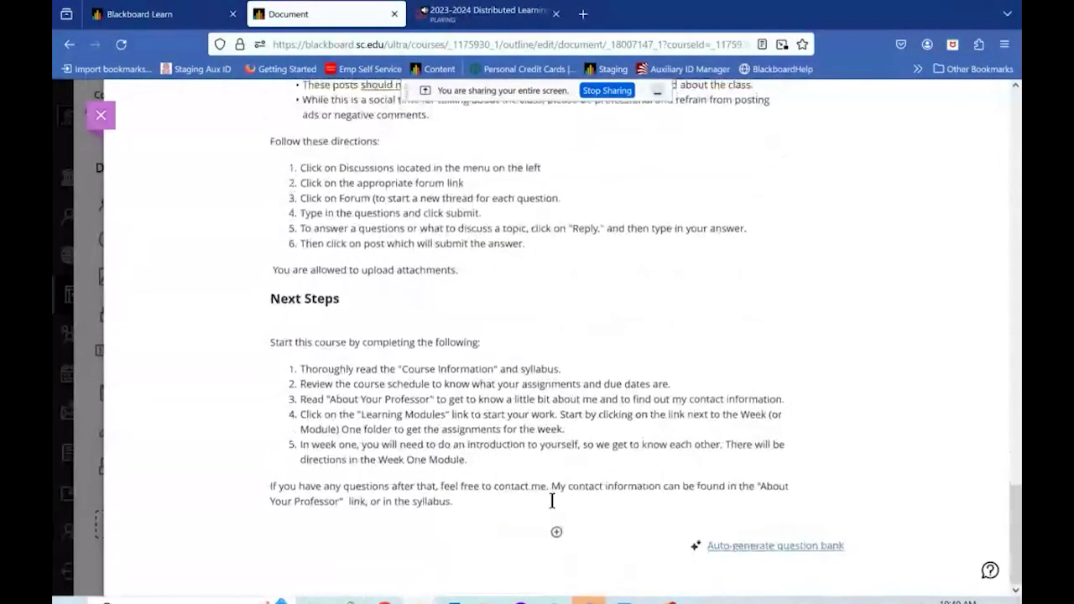
scroll(599, 447, "up", 10)
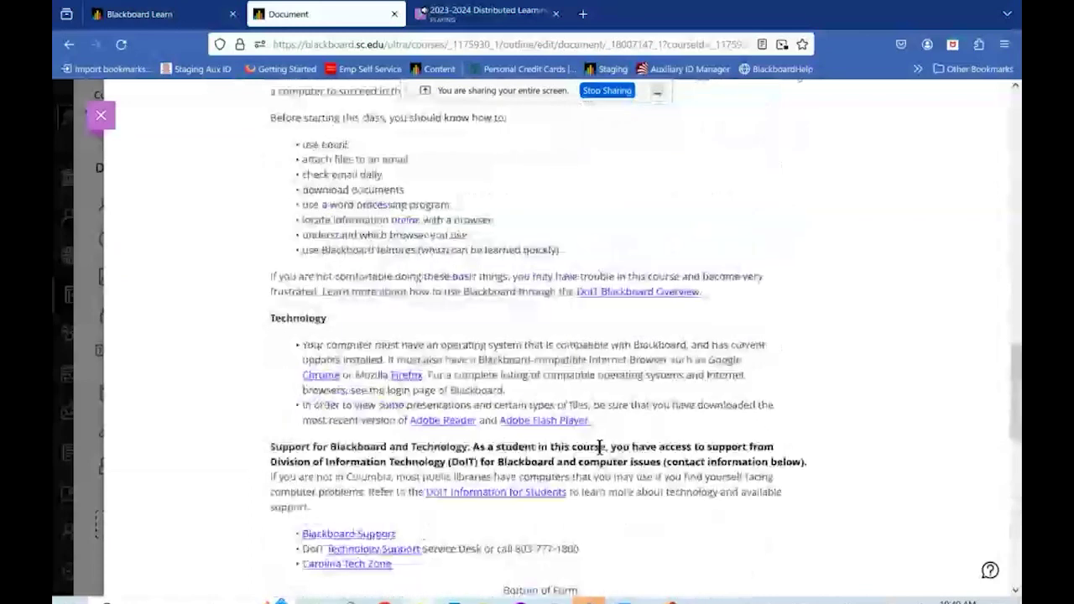
scroll(600, 447, "up", 8)
scroll(599, 448, "down", 4)
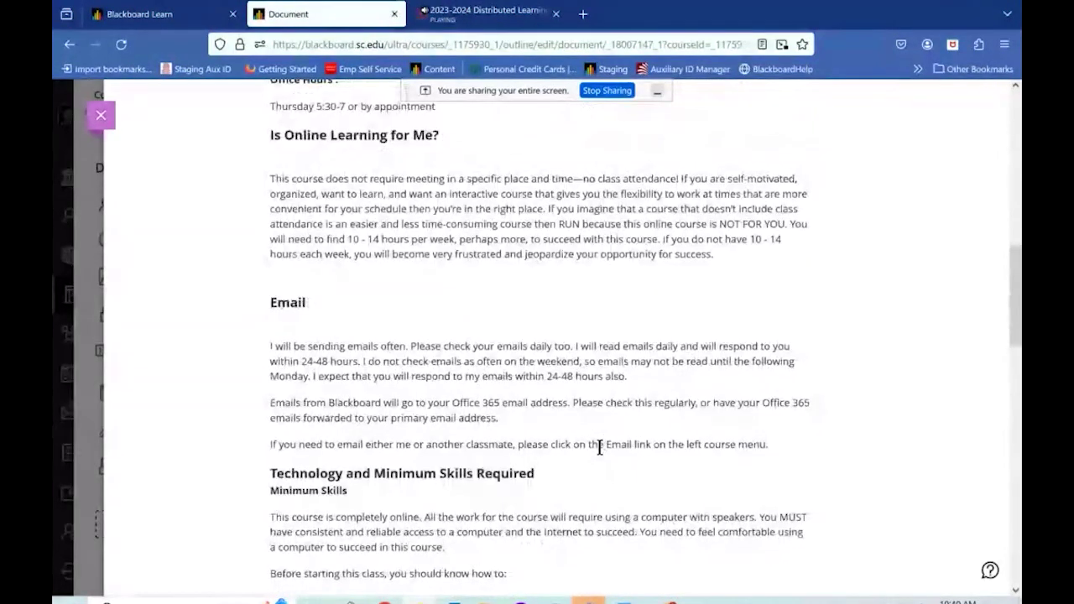
scroll(599, 447, "down", 15)
View the options for adding content at the end of the welcome document, return to its beginning, and close it.
left_click(556, 533)
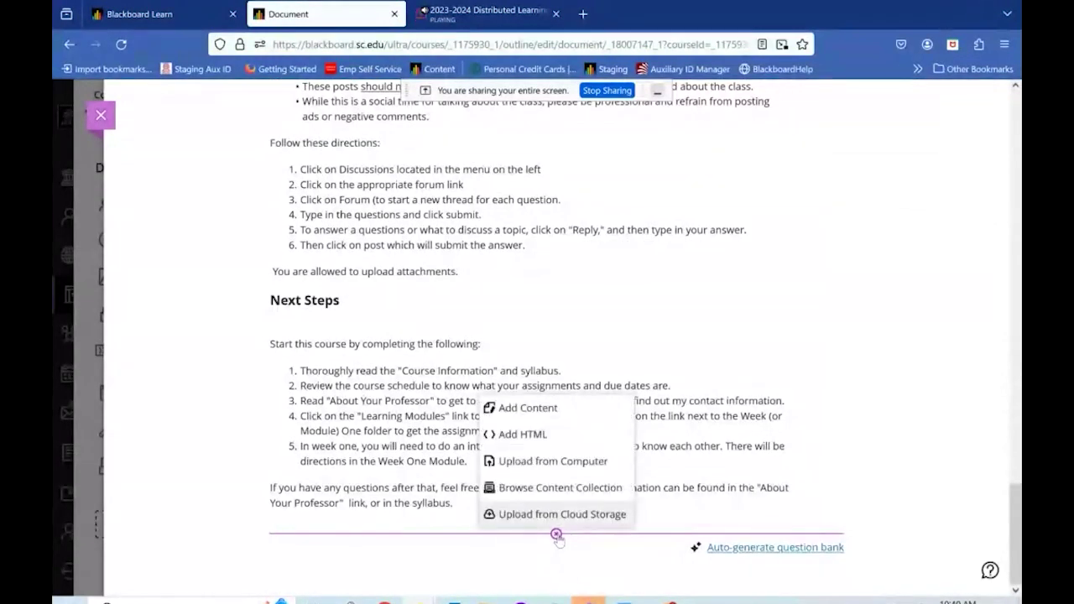
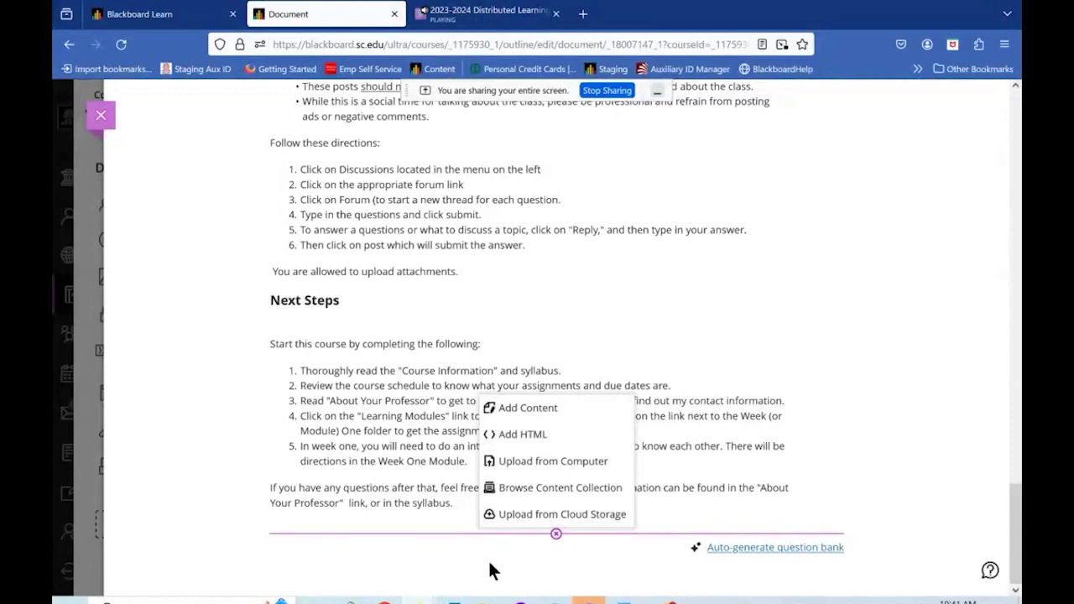
scroll(811, 223, "up", 10)
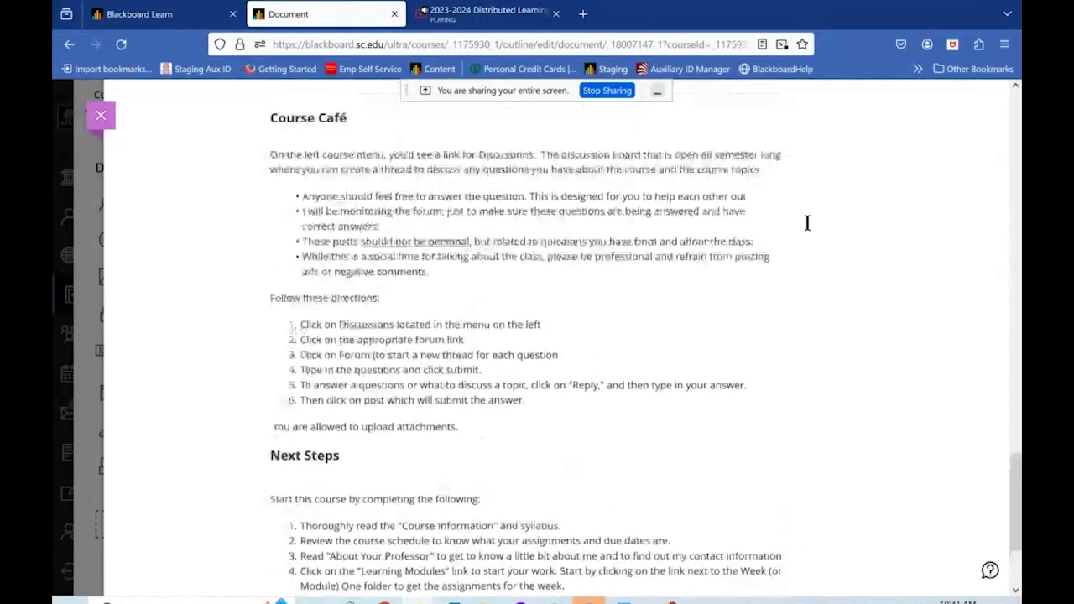
scroll(807, 223, "up", 10)
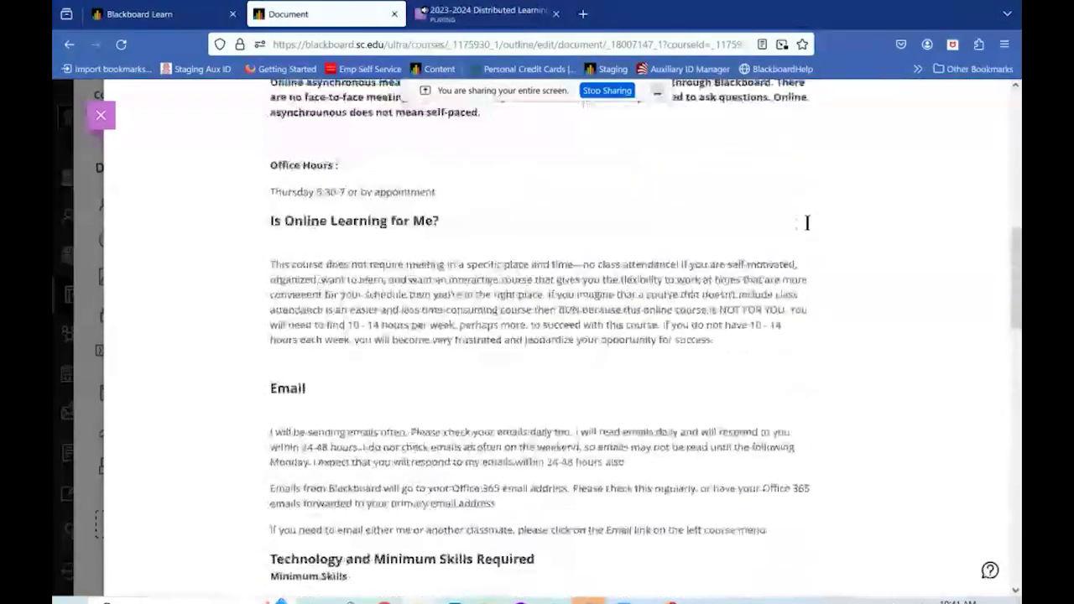
scroll(807, 222, "up", 5)
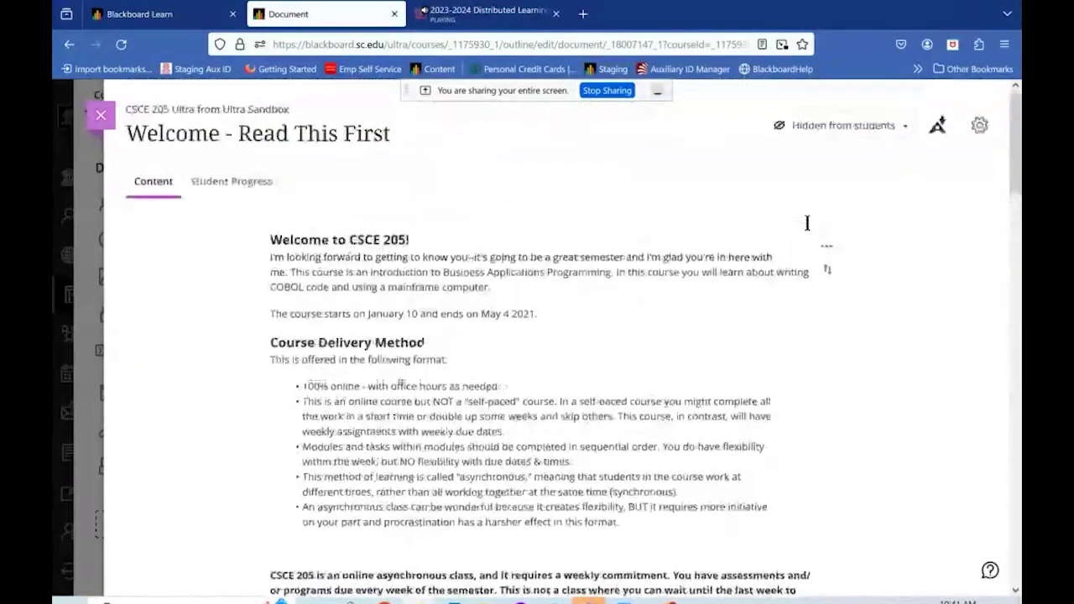
left_click(101, 116)
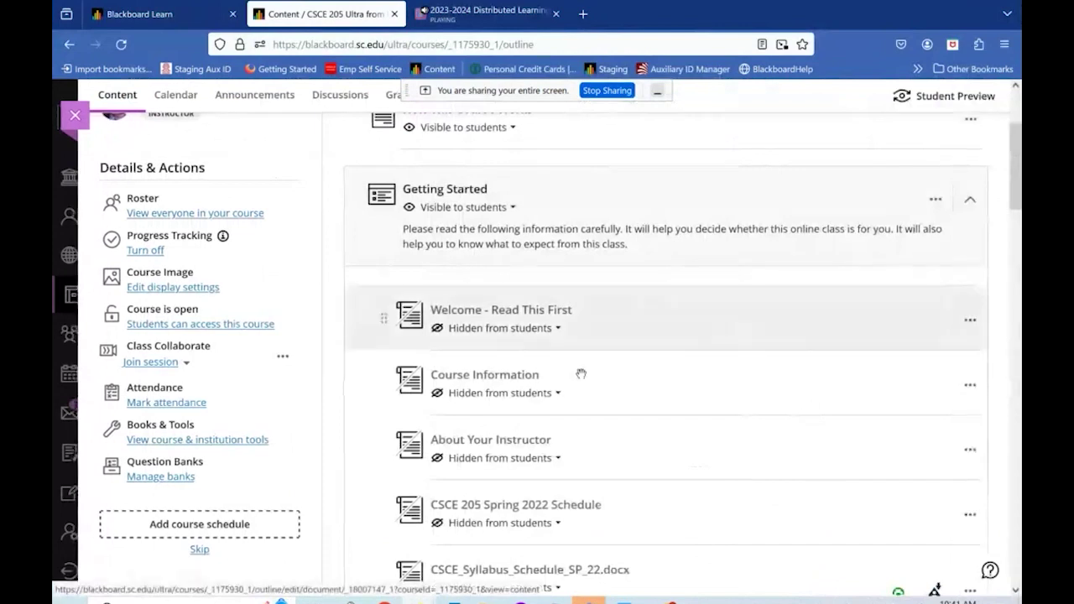
Collapse the Getting Started module and go back to the weekly modules.
scroll(591, 378, "down", 3)
scroll(590, 378, "up", 5)
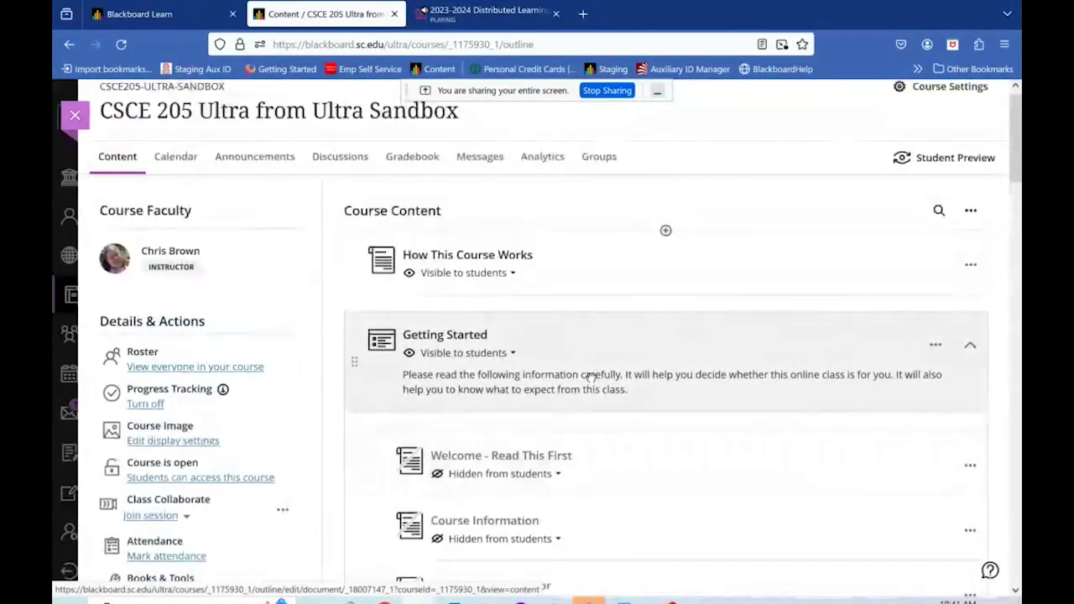
left_click(966, 345)
scroll(965, 346, "down", 7)
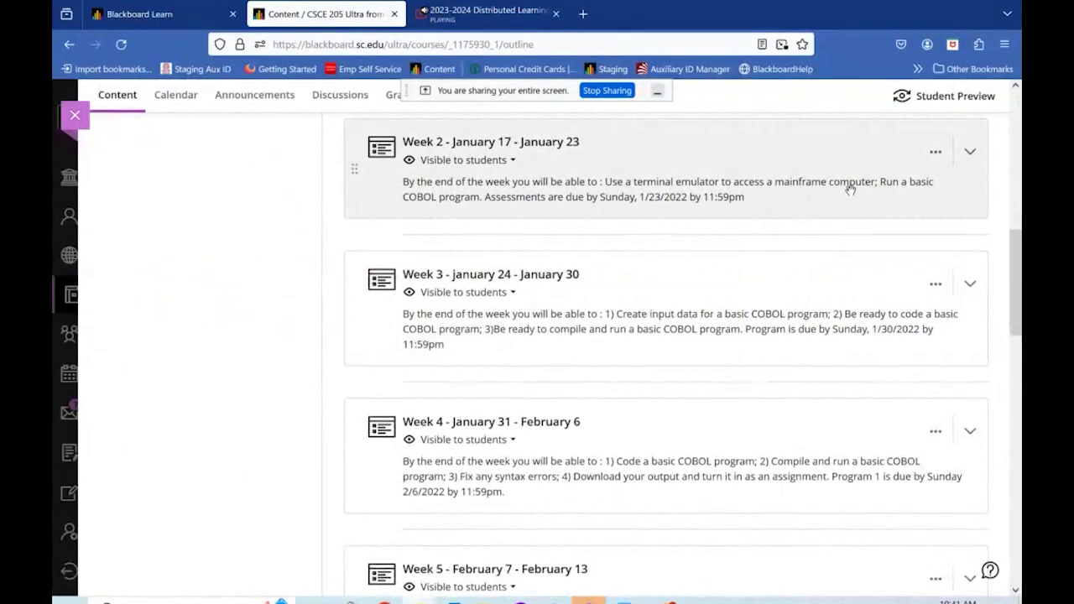
Expand the Week 2 module, open its Readings and Instructions document, and view the sections on the terminal emulator and programs library.
left_click(542, 144)
scroll(607, 253, "down", 1)
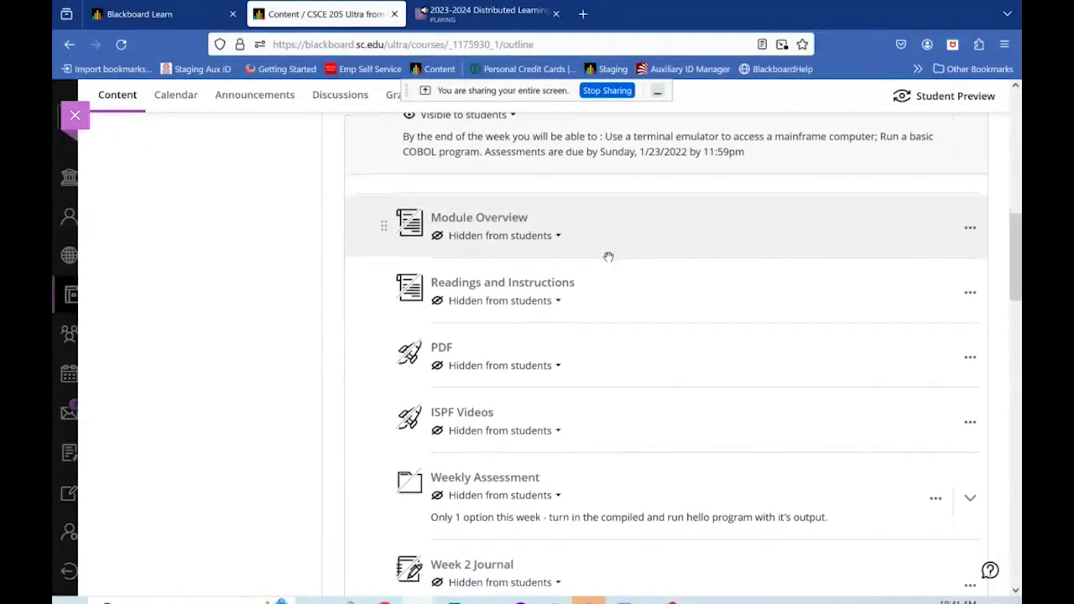
left_click(530, 284)
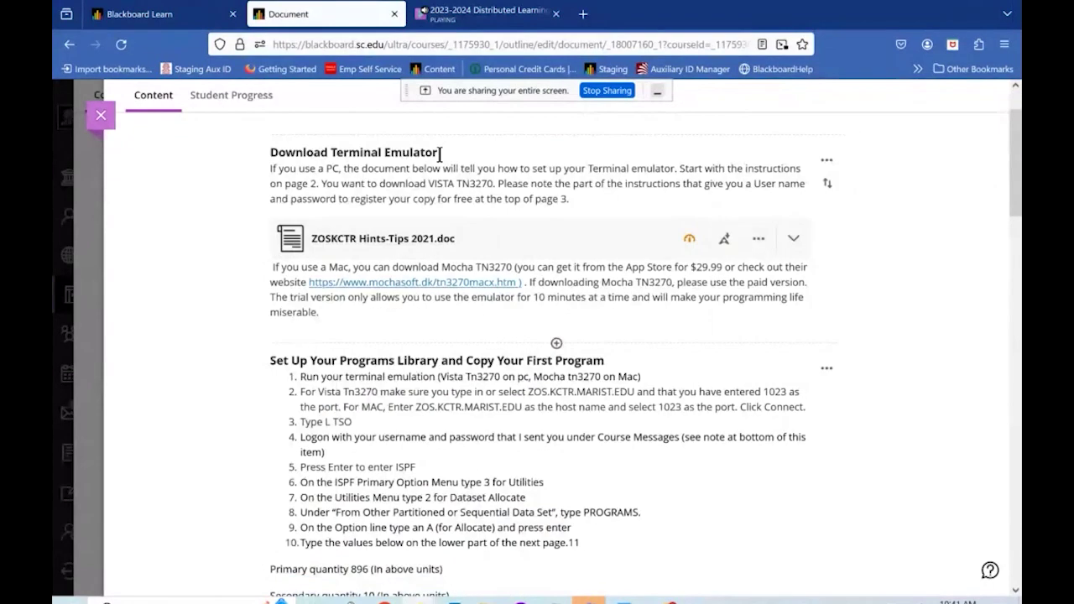
scroll(537, 277, "down", 2)
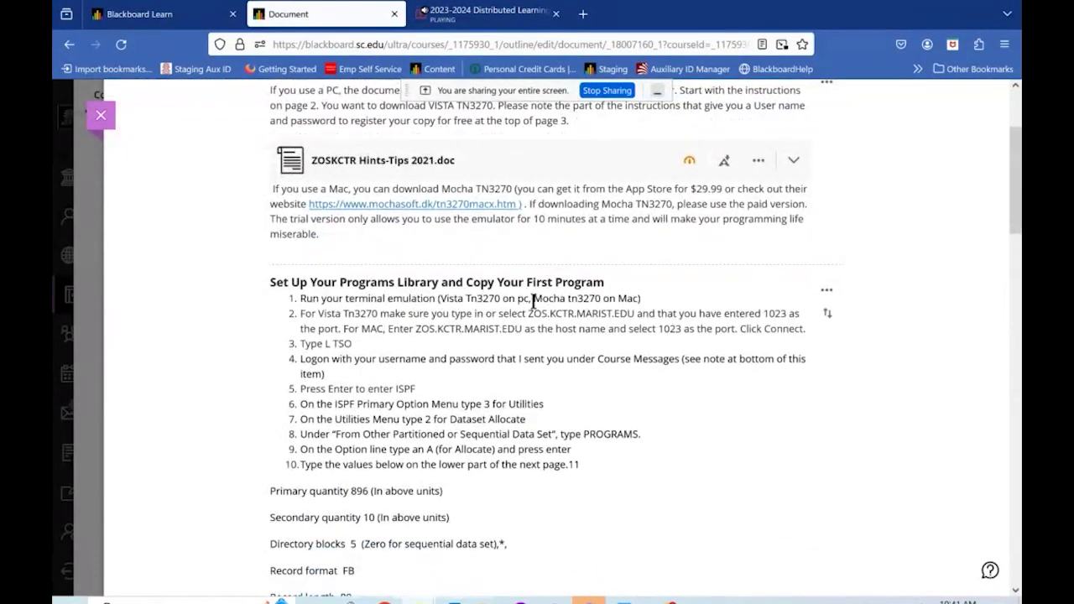
scroll(532, 302, "down", 1)
scroll(532, 297, "up", 3)
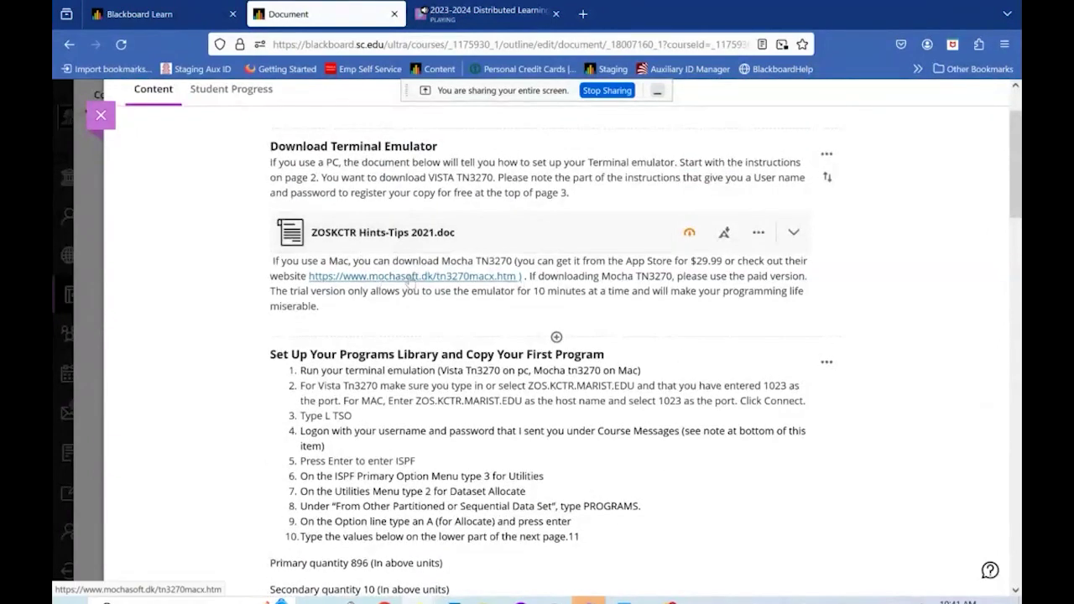
scroll(612, 268, "down", 3)
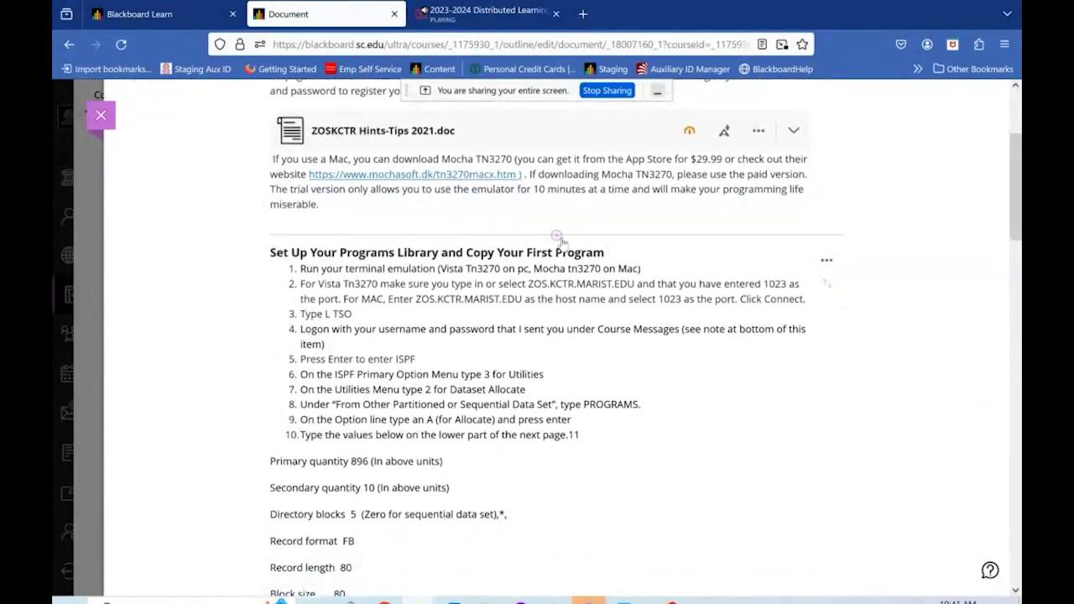
Read the rest of the Readings and Instructions document through the Copy Step image, return to its beginning, and close it.
scroll(561, 243, "down", 15)
scroll(562, 396, "down", 10)
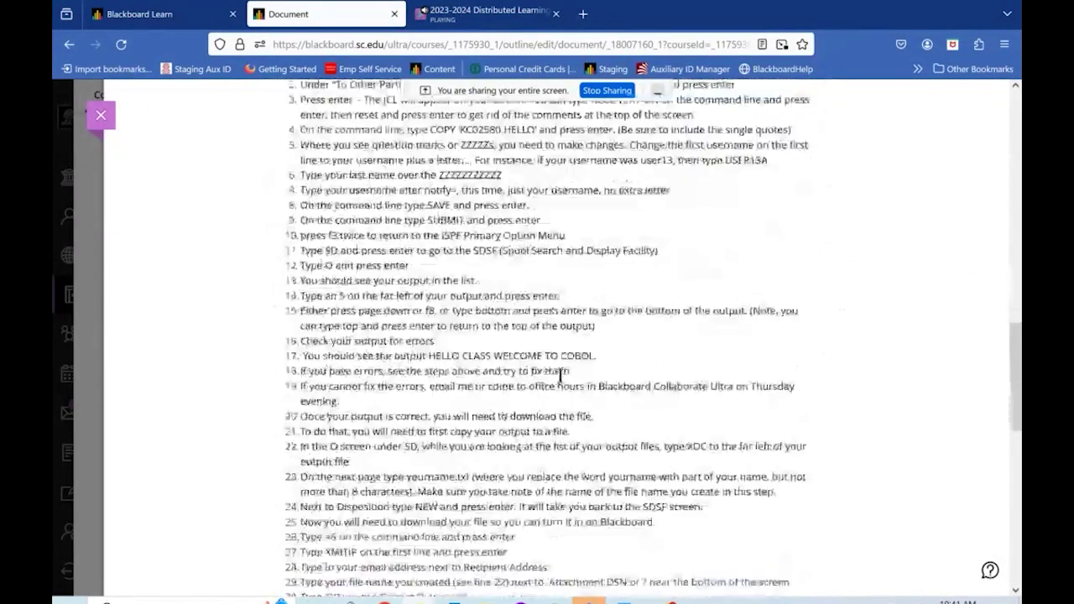
scroll(561, 378, "down", 12)
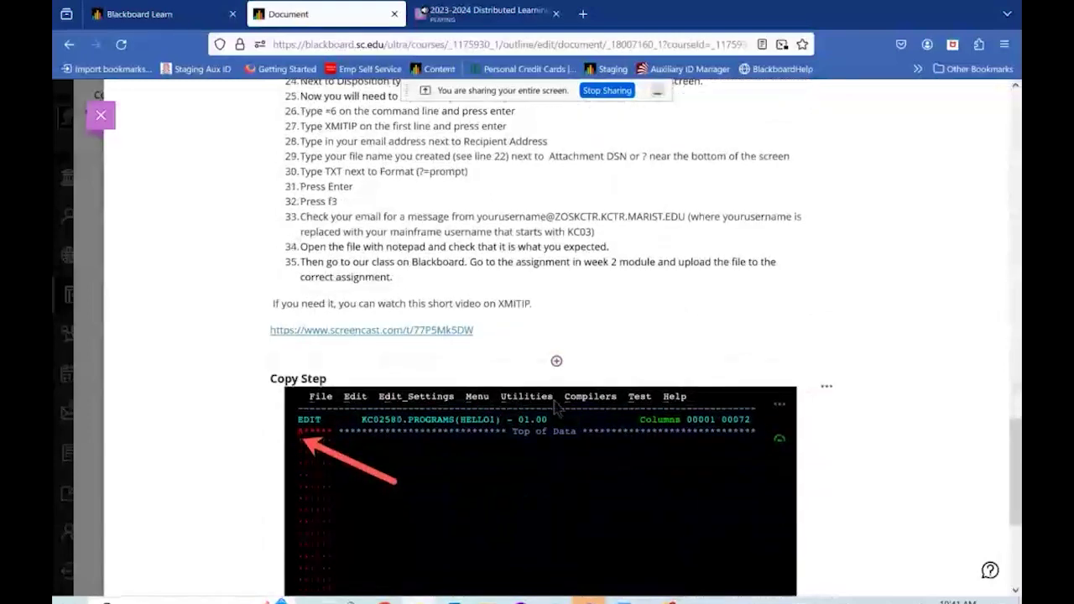
scroll(556, 405, "down", 8)
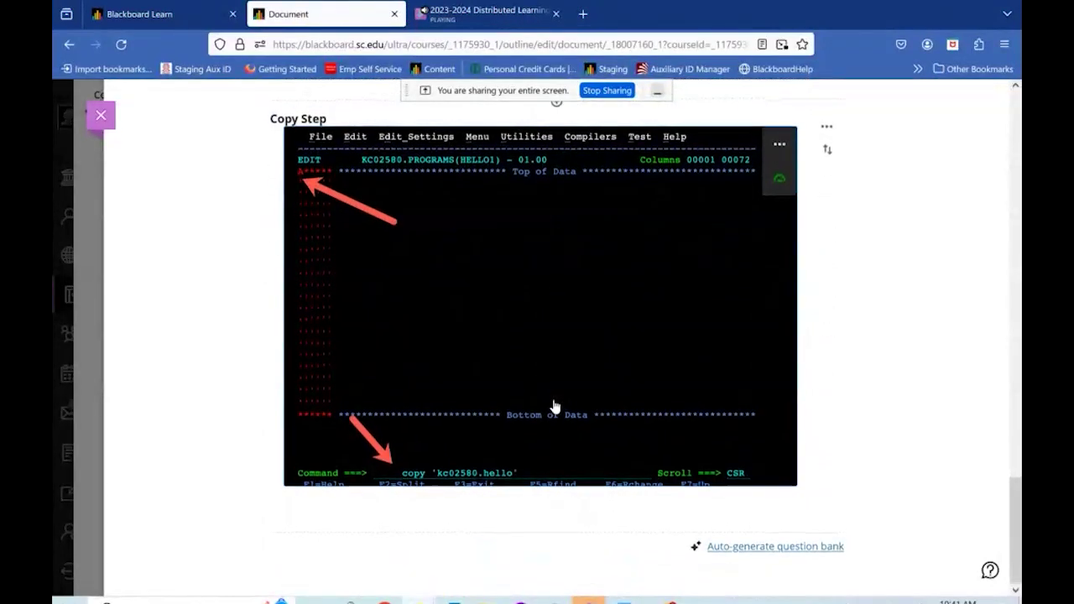
scroll(555, 407, "up", 20)
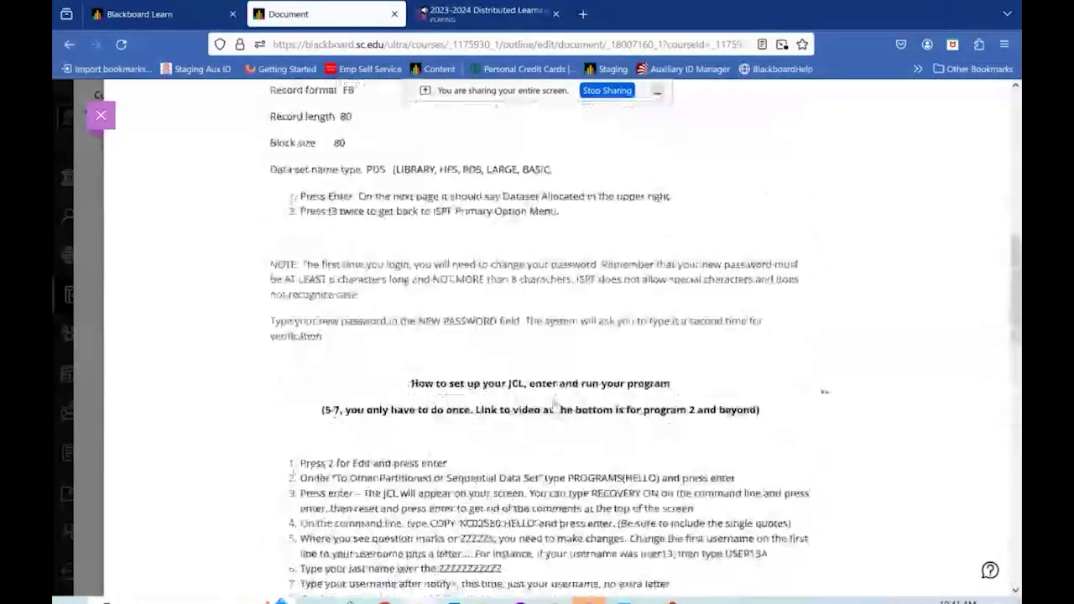
scroll(555, 410, "up", 20)
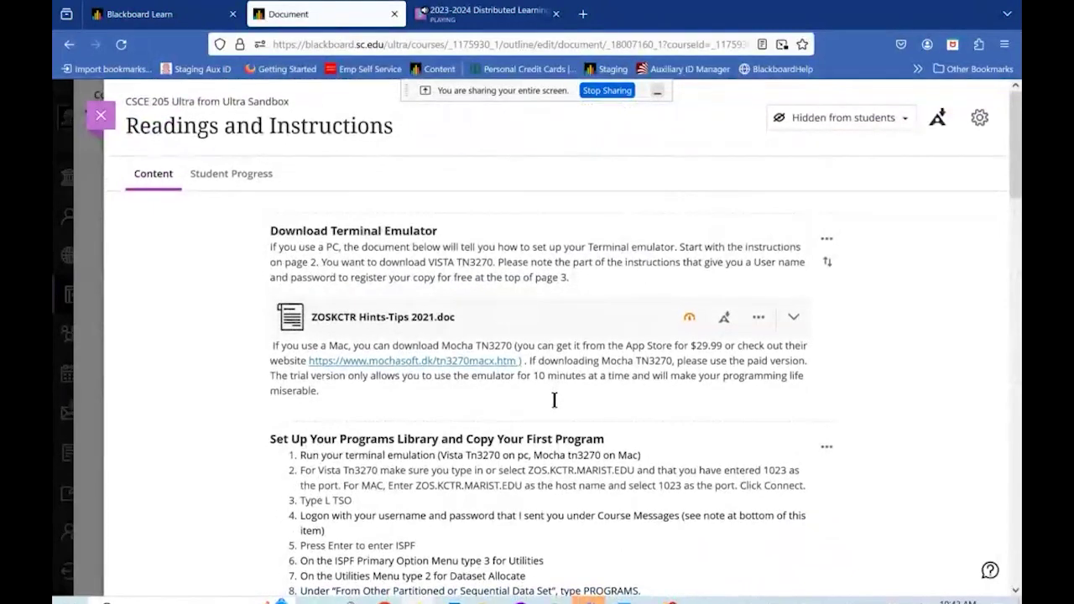
left_click(102, 117)
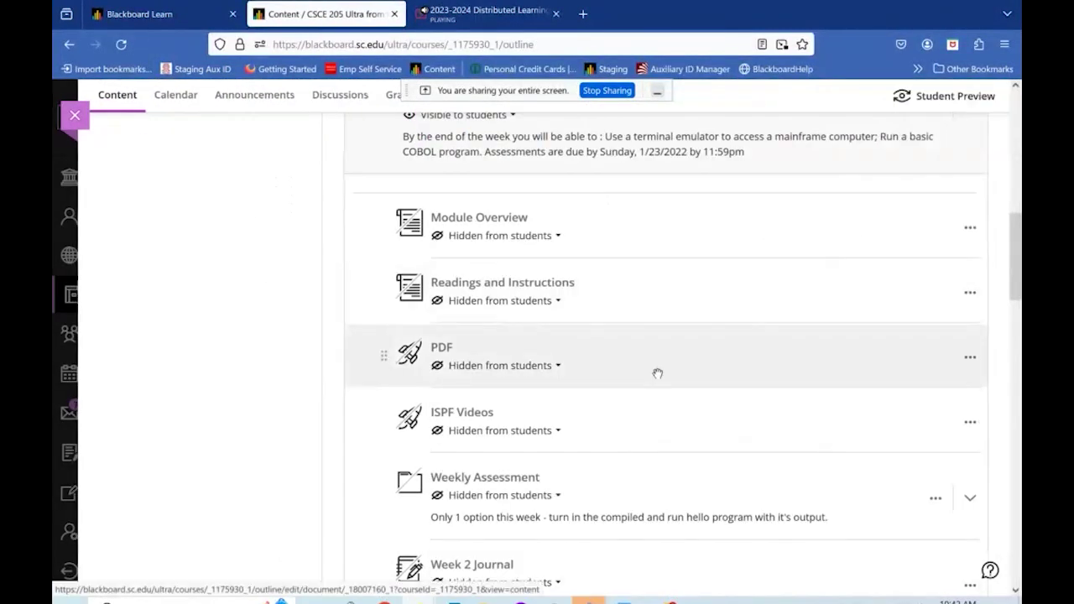
Look through the remaining Week 2 items and expand the Weekly Assessment folder to view its contents.
scroll(823, 429, "down", 3)
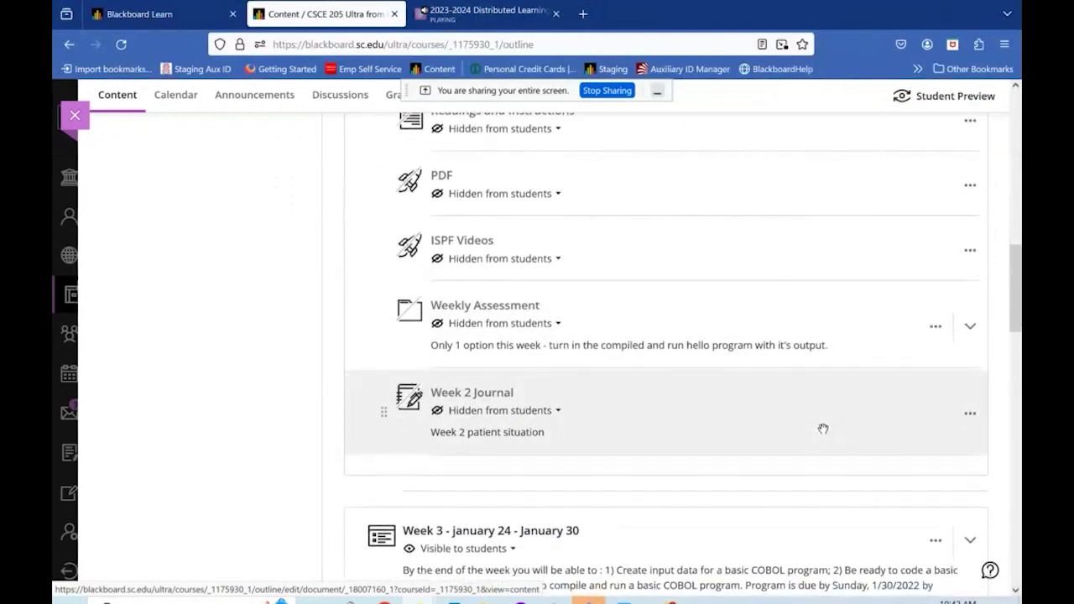
scroll(823, 429, "down", 1)
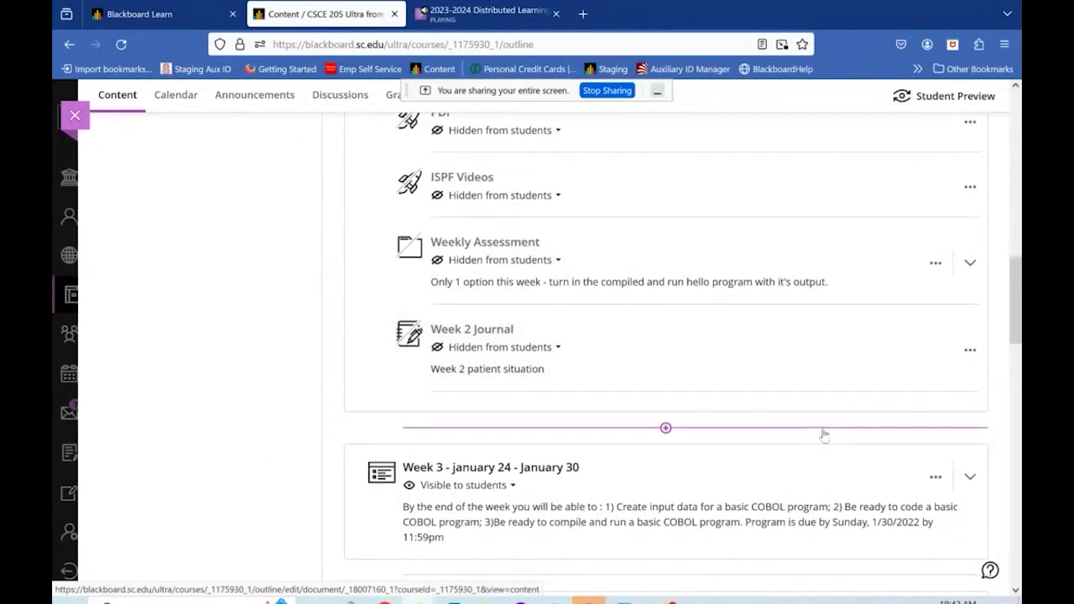
left_click(511, 243)
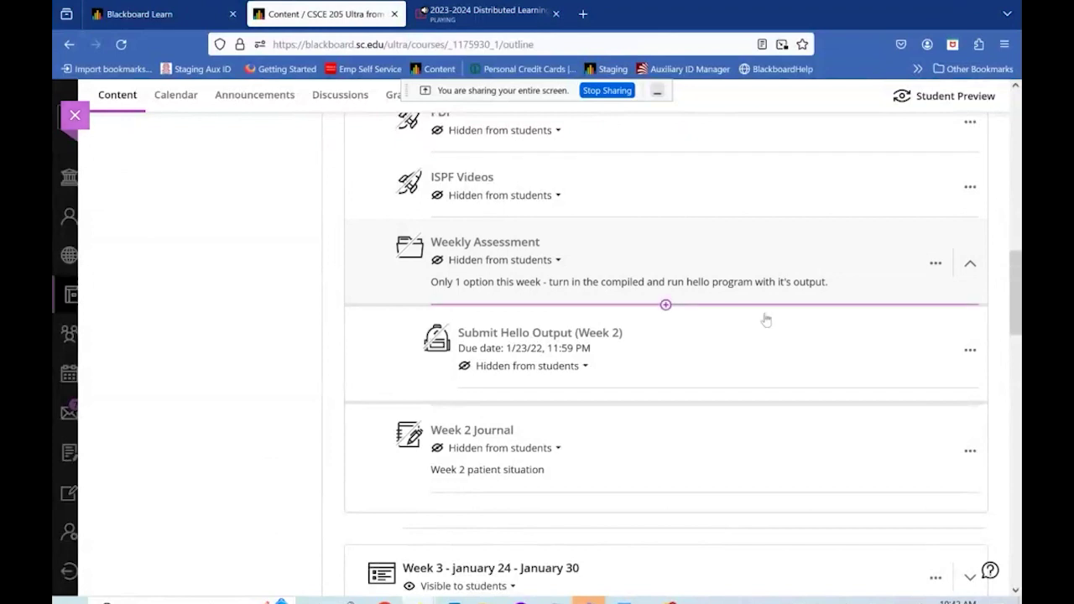
scroll(839, 410, "down", 1)
Expand the Week 3 module and its Weekly Assessment Options folder, and view the items inside.
scroll(835, 414, "down", 3)
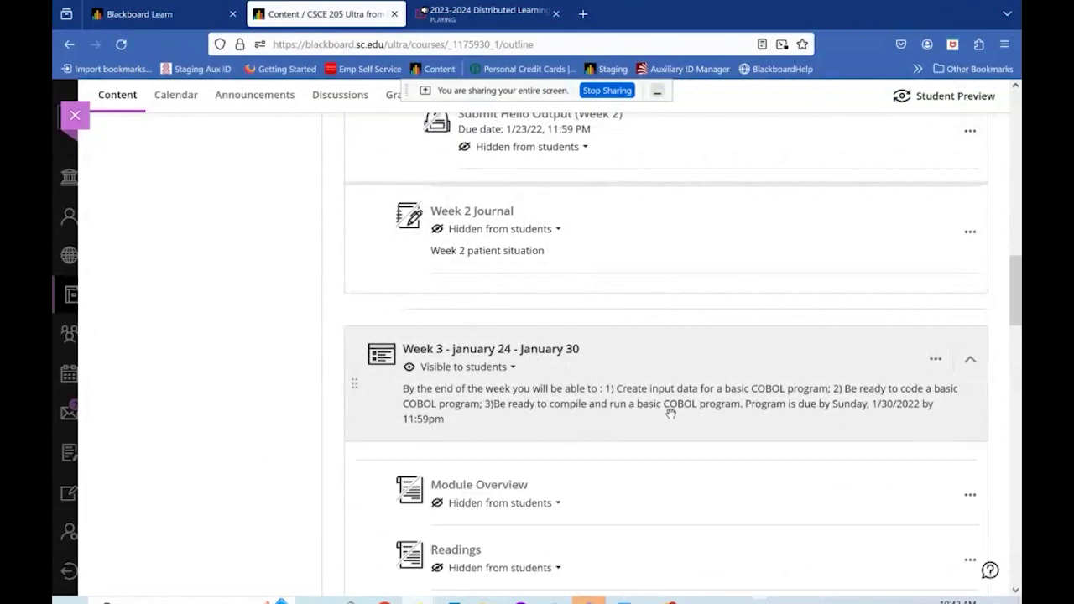
scroll(672, 413, "down", 7)
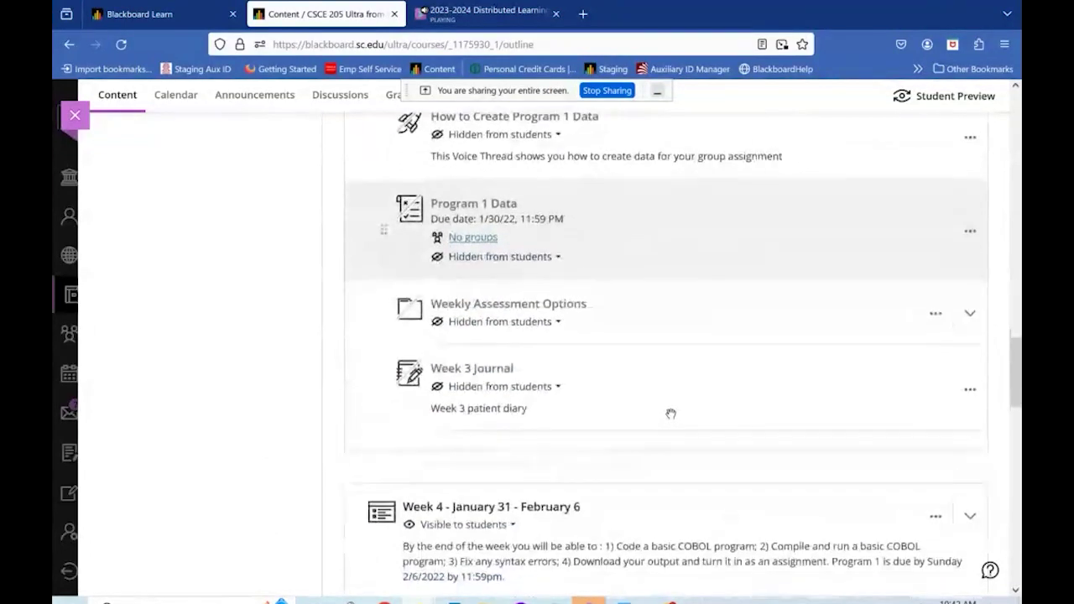
left_click(543, 307)
scroll(699, 400, "down", 2)
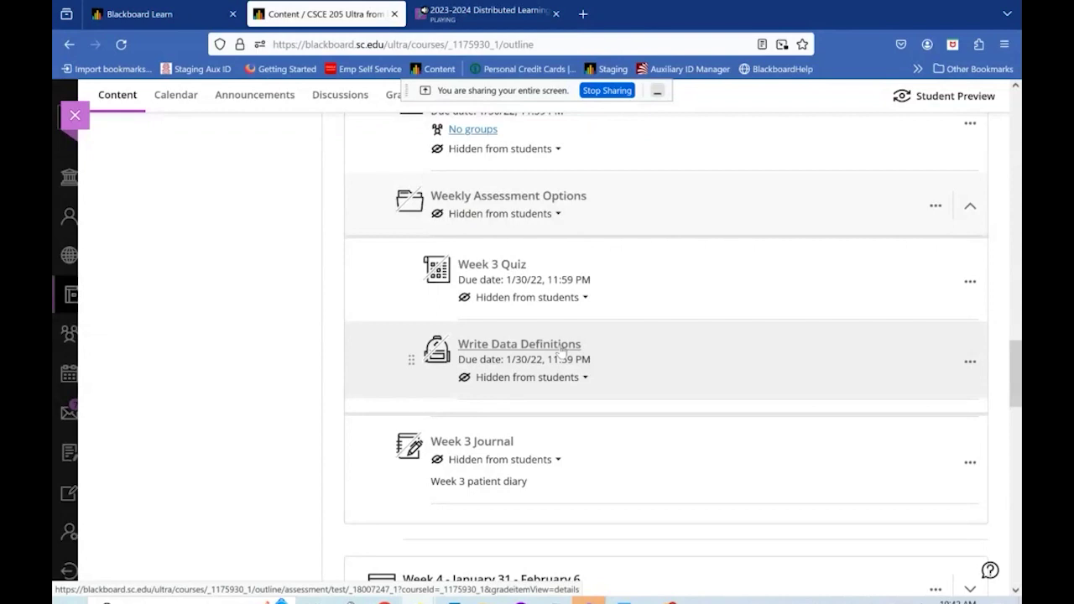
scroll(731, 378, "down", 1)
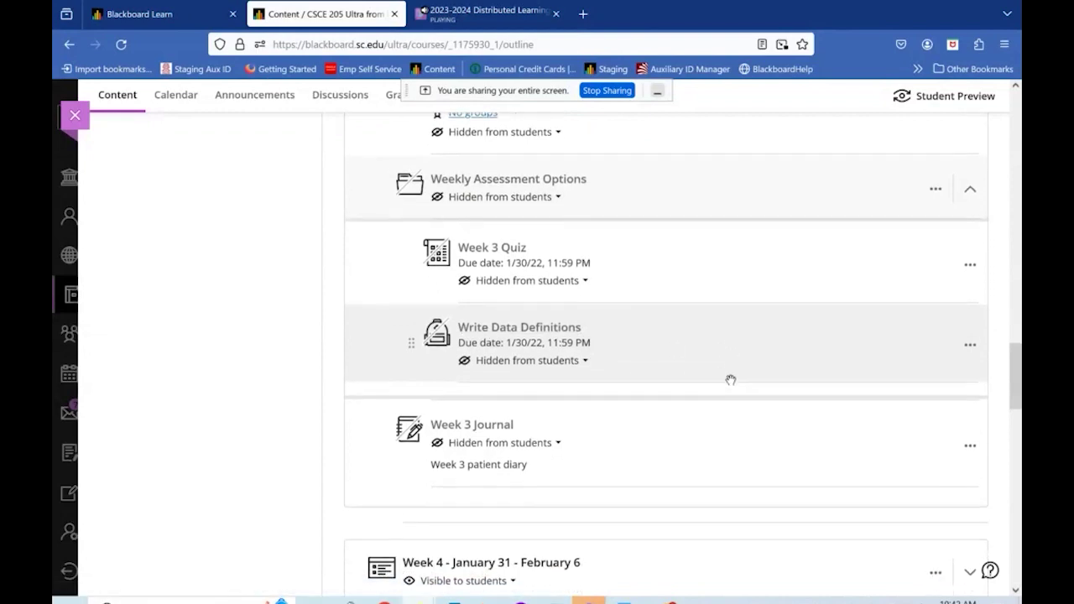
scroll(731, 380, "up", 2)
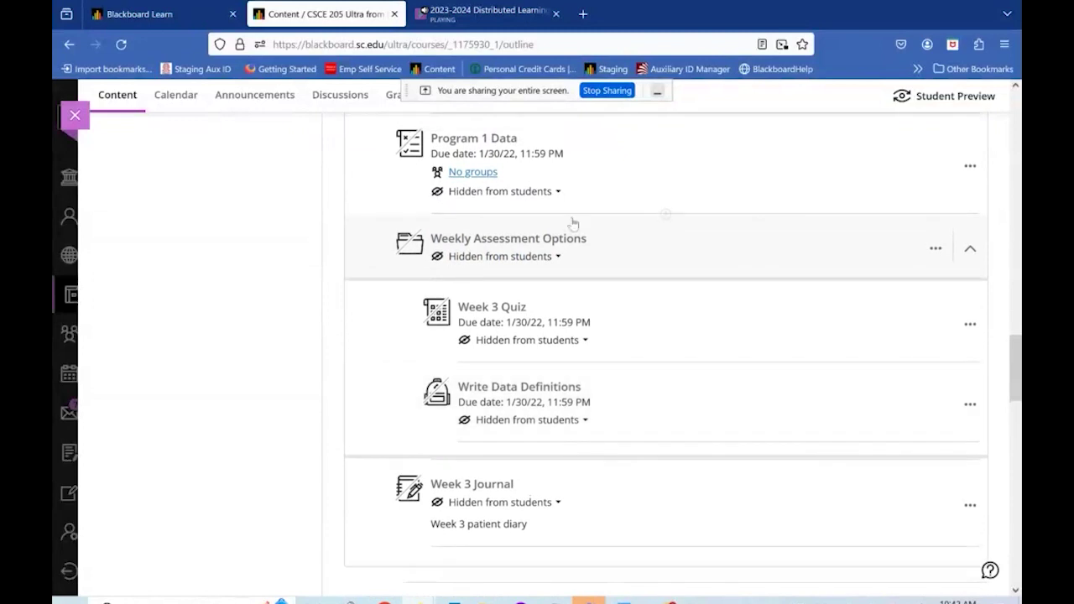
Collapse the Weekly Assessment Options folder and return to the beginning of the course content.
left_click(972, 249)
scroll(972, 249, "up", 10)
scroll(975, 250, "up", 20)
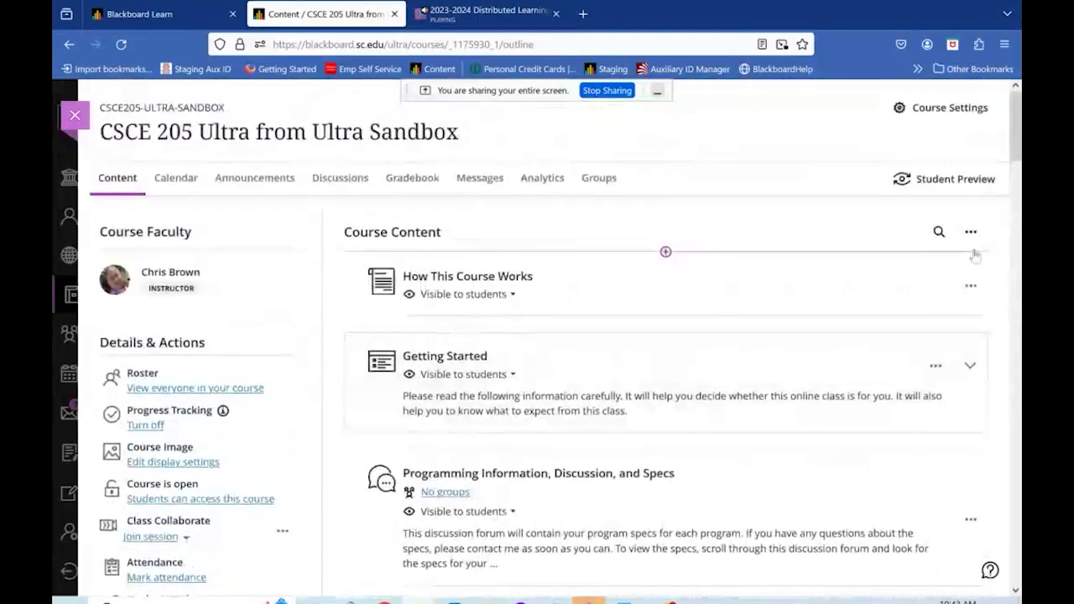
Open the course Gradebook and look across the assessment columns in the grid view.
left_click(410, 173)
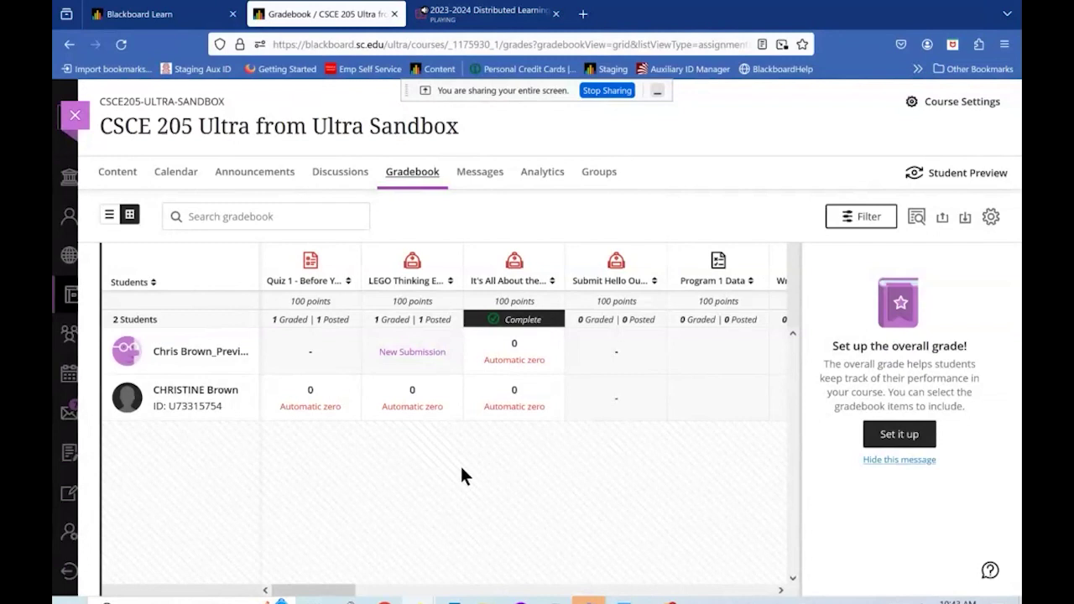
scroll(461, 476, "right", 5)
scroll(461, 474, "right", 5)
scroll(460, 464, "left", 10)
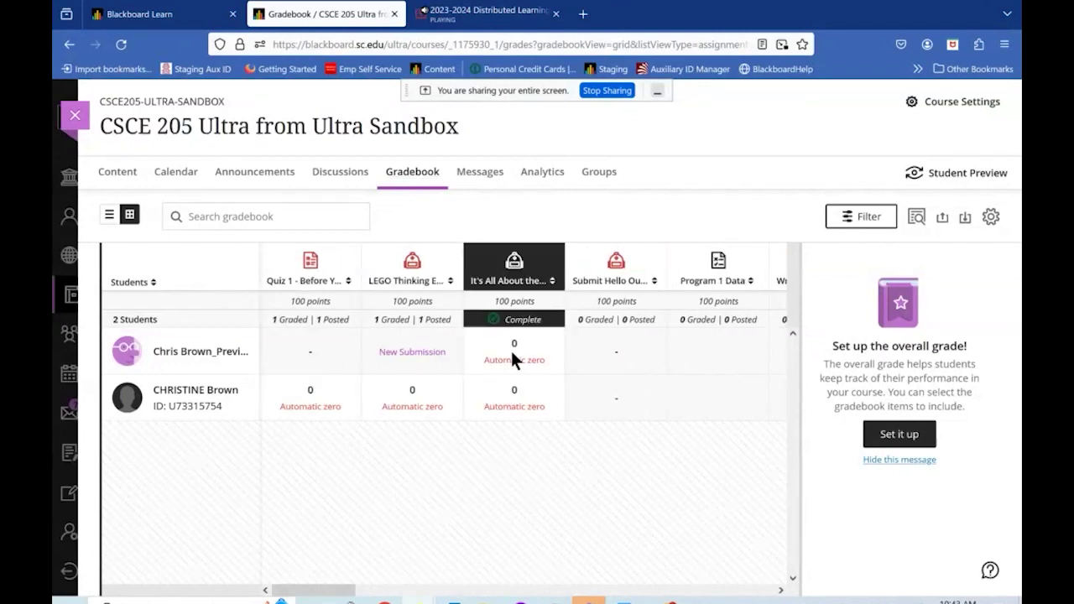
View the grade cell options for It's All About the Data and Submit Hello Output without changing any grade.
left_click(512, 353)
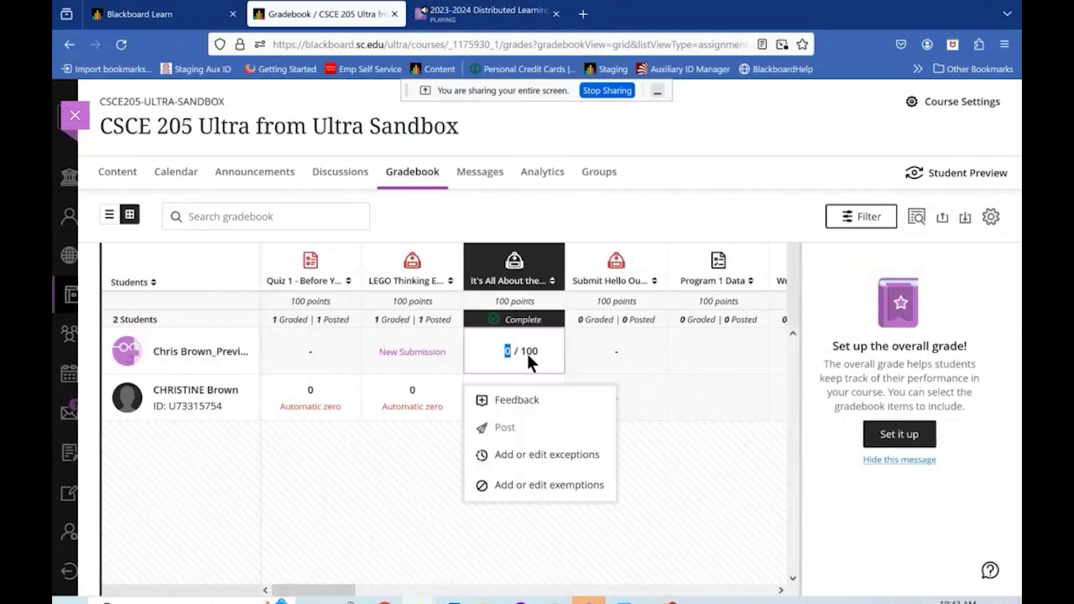
left_click(654, 394)
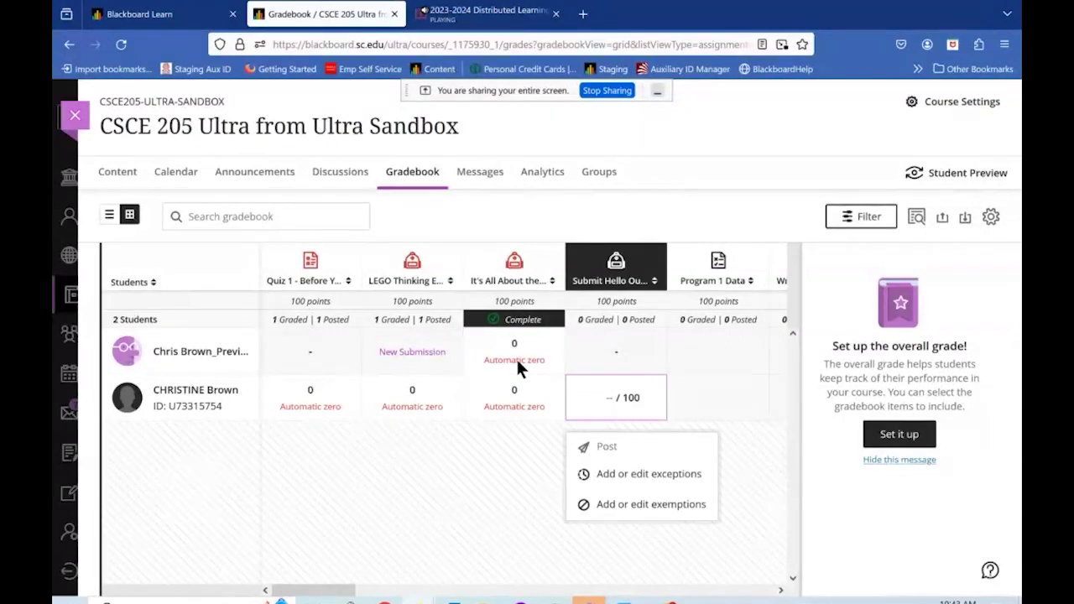
scroll(517, 363, "right", 2)
scroll(517, 361, "right", 1)
scroll(780, 405, "left", 3)
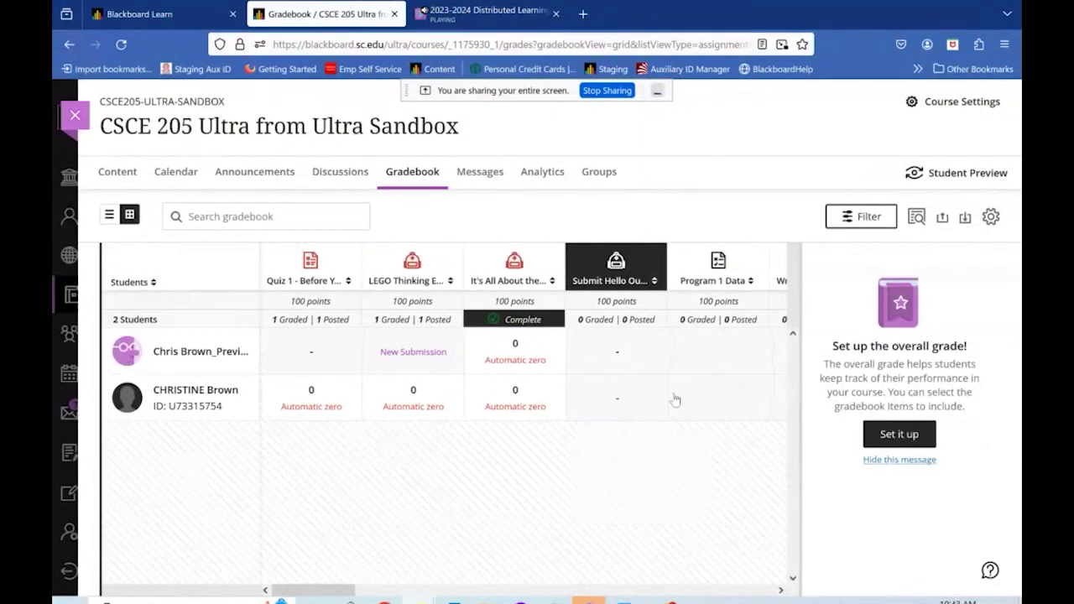
Open the preview student's LEGO Thinking Essay submission, look through the attached AllAboutData-1.docx, and close it without entering a grade.
left_click(403, 351)
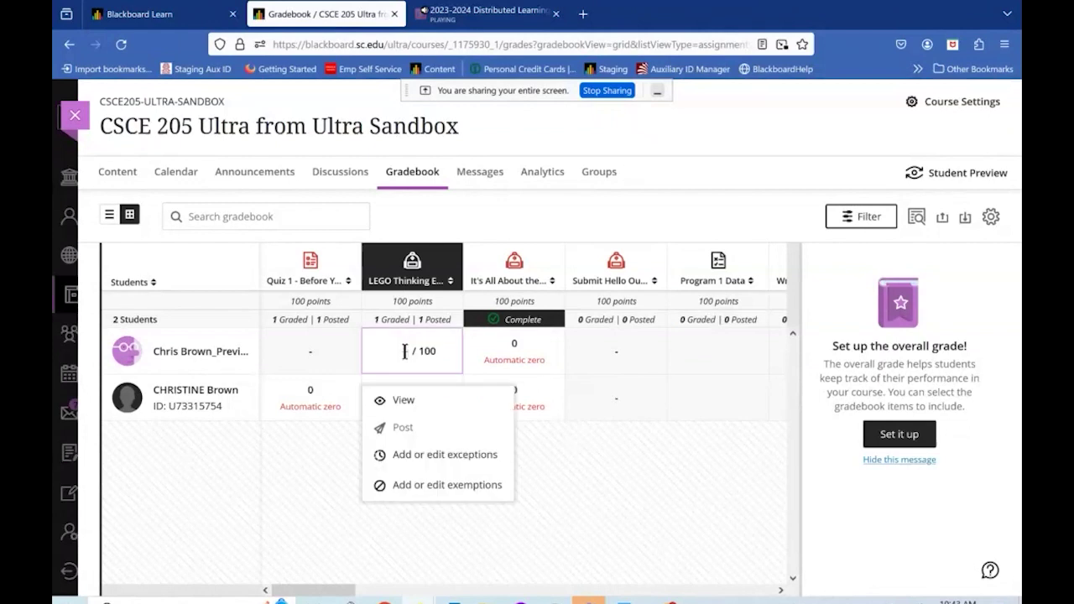
left_click(404, 398)
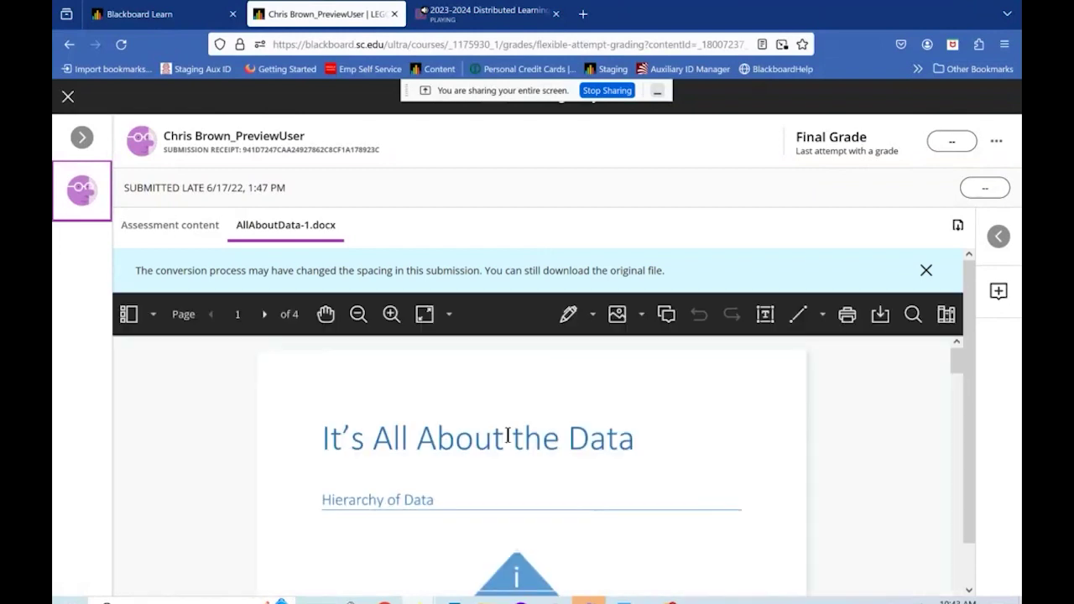
scroll(507, 435, "down", 8)
scroll(508, 436, "down", 2)
scroll(507, 435, "up", 6)
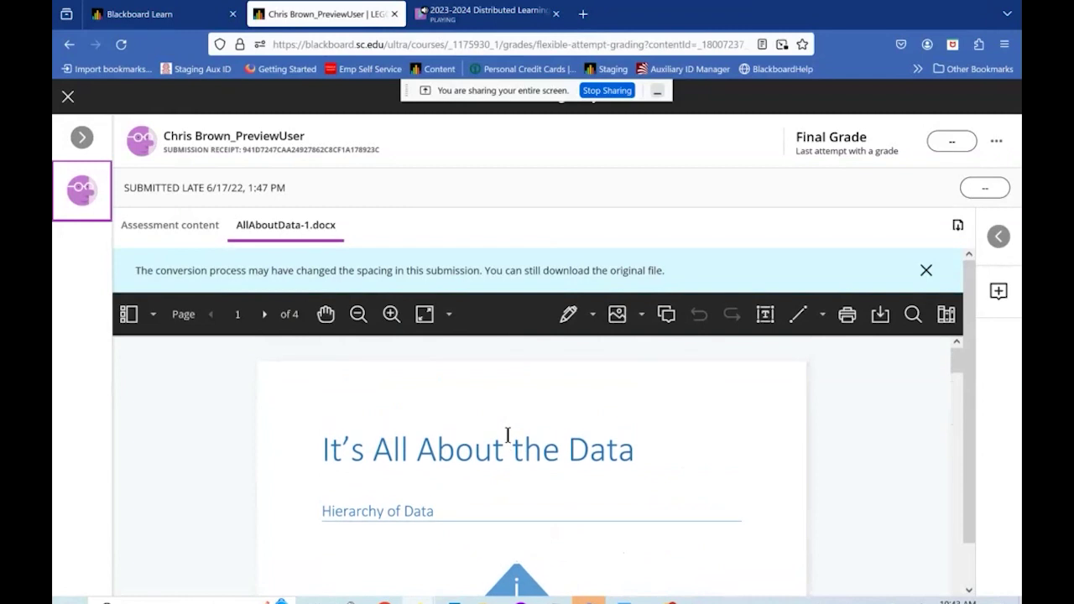
scroll(507, 435, "down", 1)
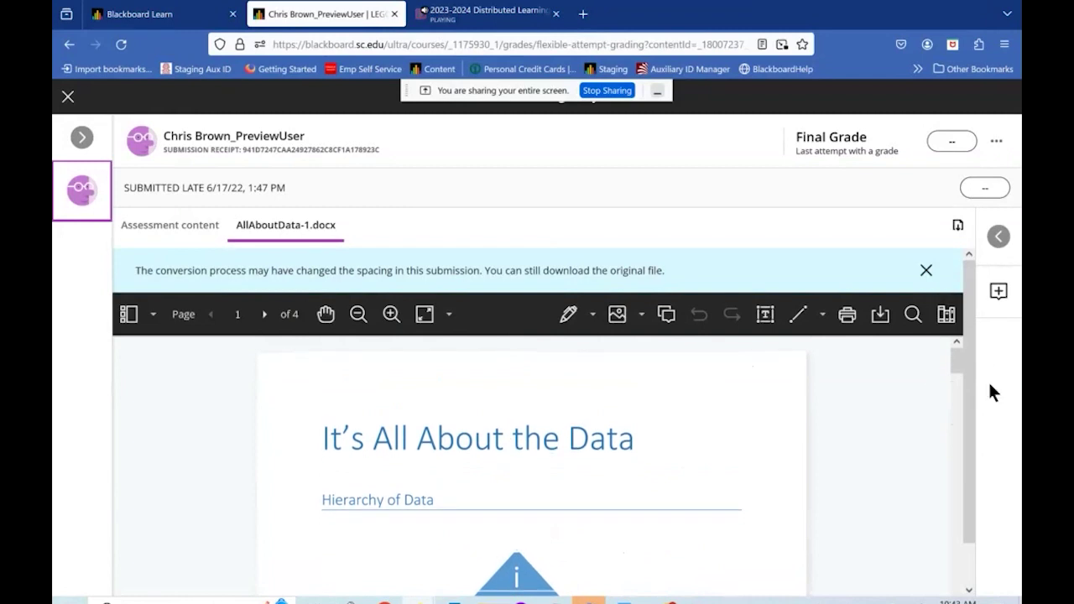
scroll(605, 519, "down", 5)
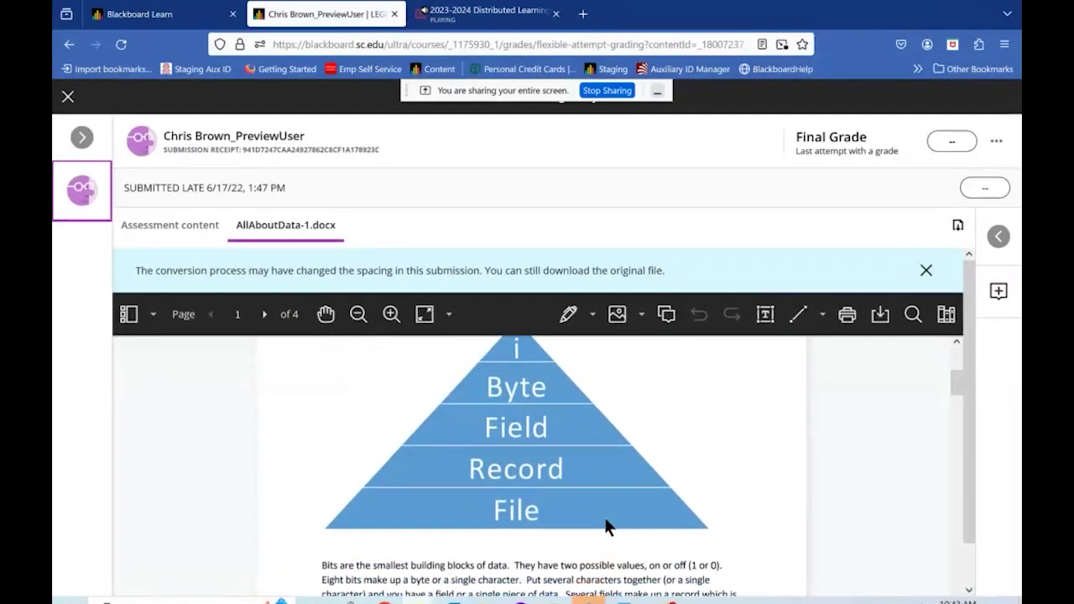
scroll(605, 519, "up", 5)
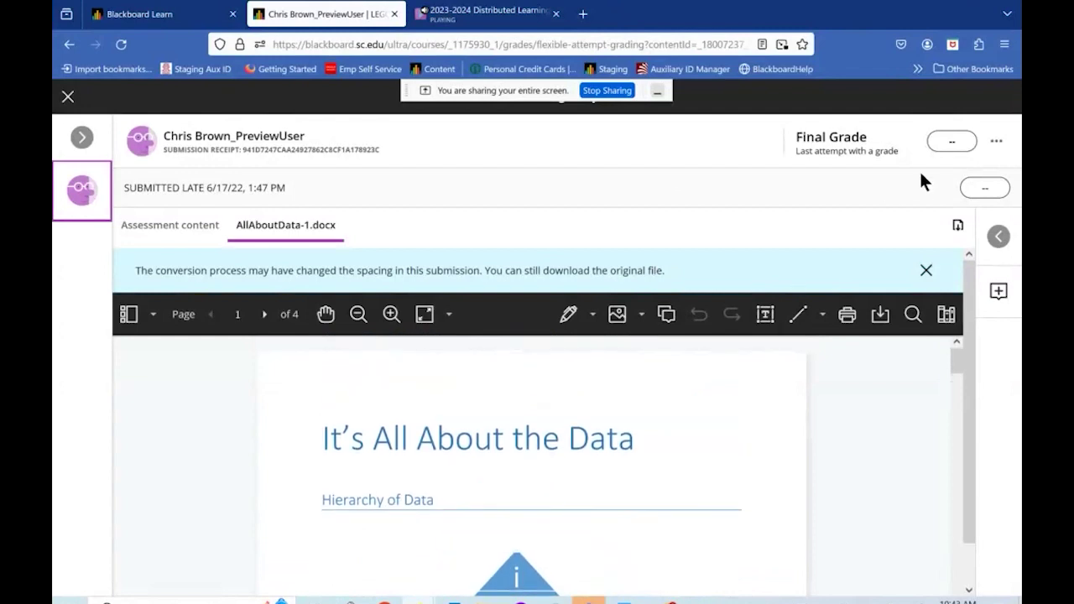
left_click(938, 142)
left_click(68, 97)
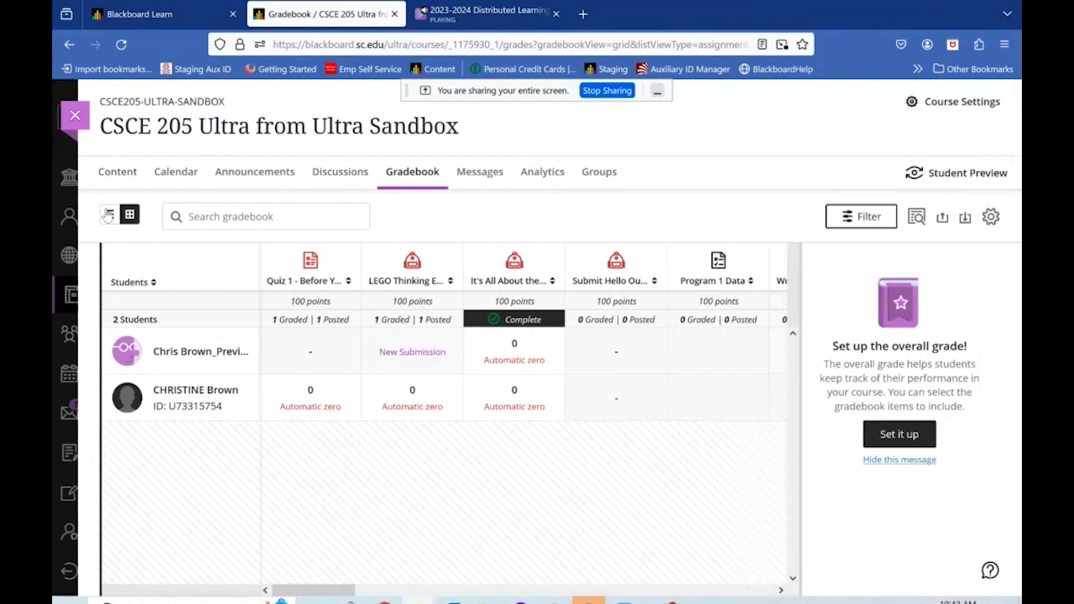
Switch the Gradebook to the list view and look through the gradable items with their due dates and grading status.
left_click(108, 215)
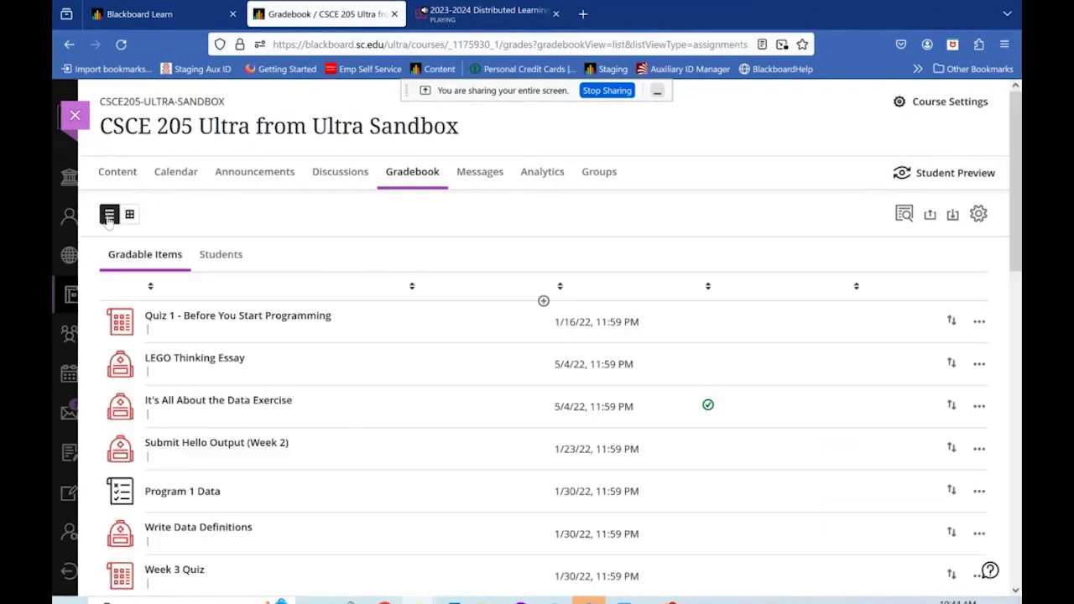
scroll(172, 353, "down", 2)
scroll(172, 352, "down", 5)
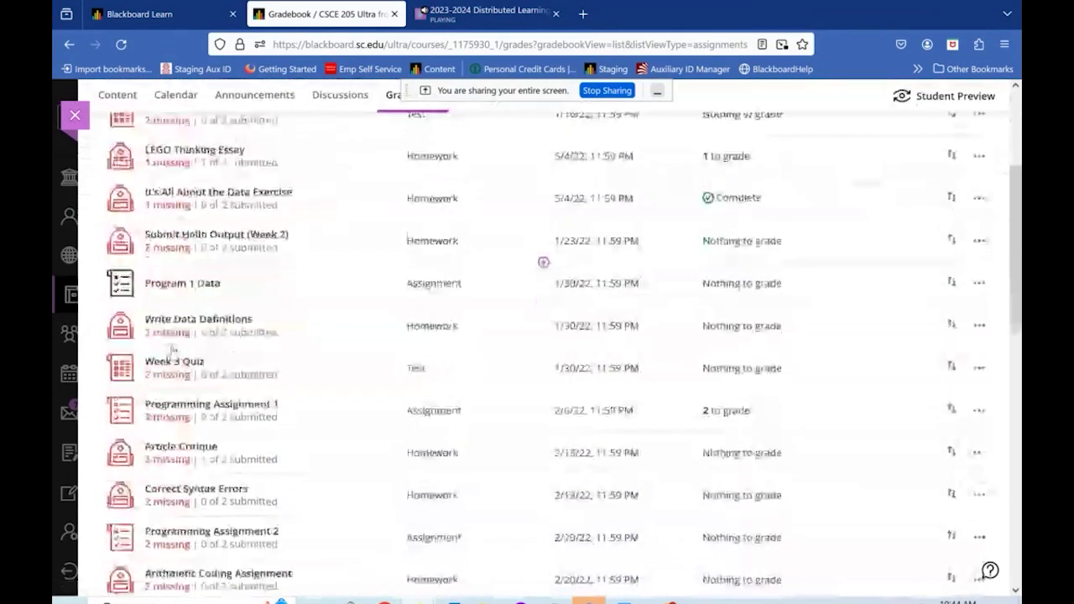
scroll(172, 352, "up", 1)
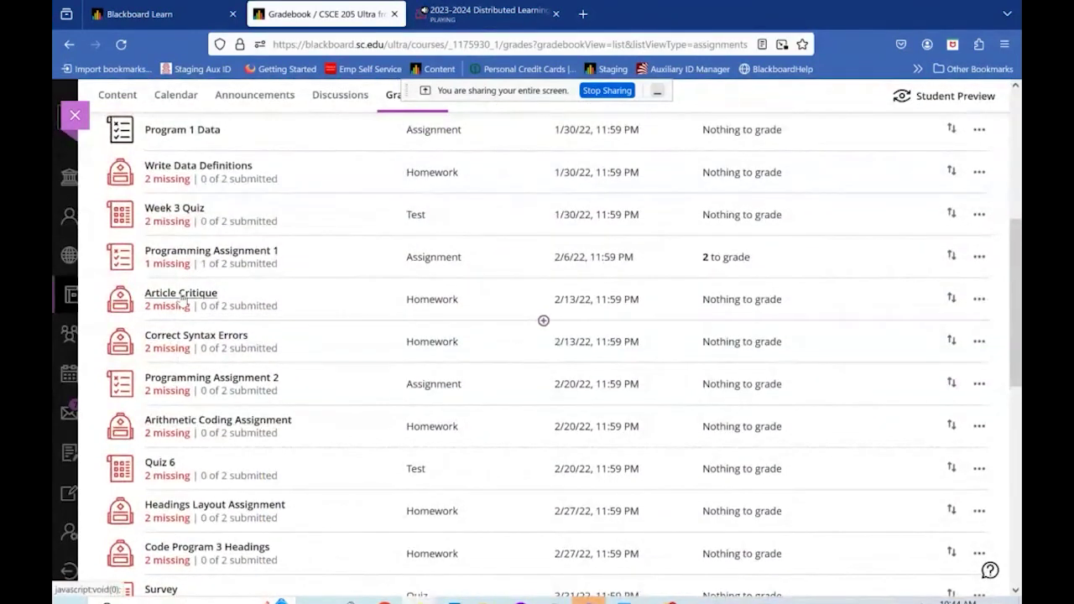
Open the Article Critique submissions page, look over the students' submission and grading status, and close it.
left_click(180, 292)
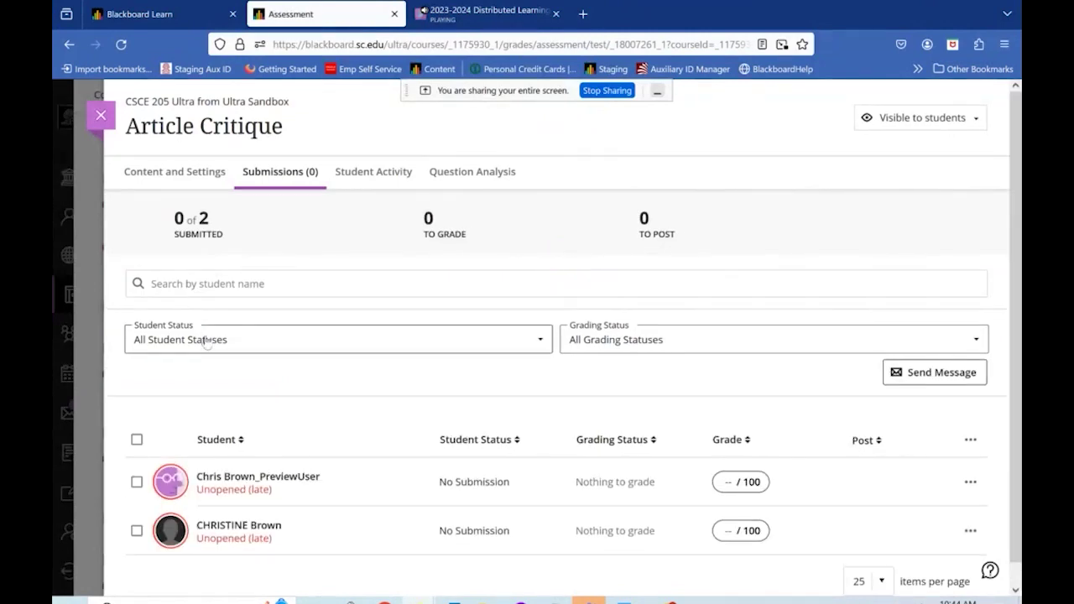
scroll(224, 404, "down", 1)
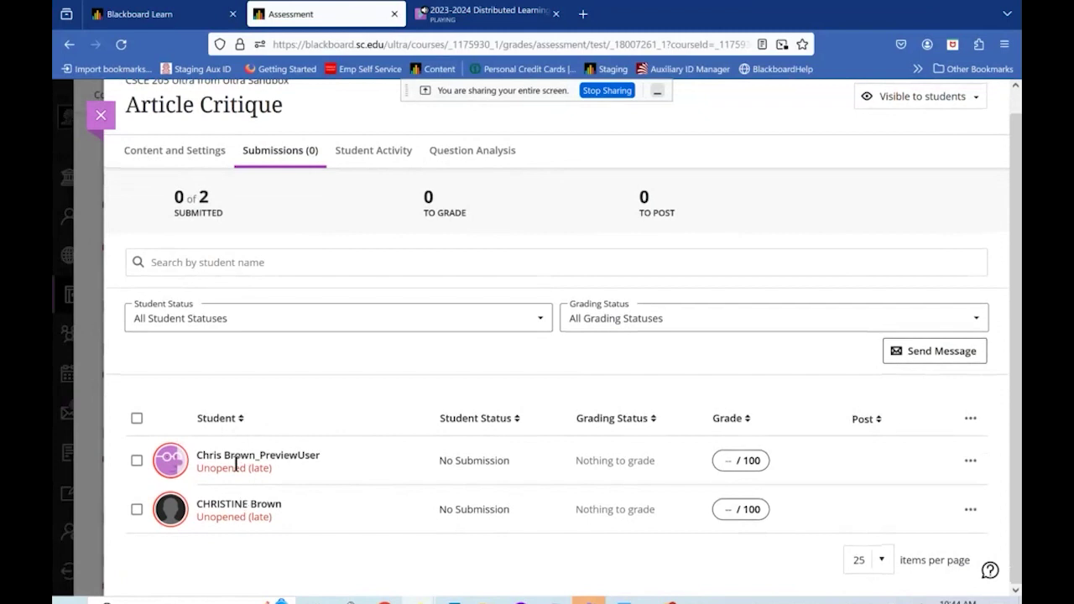
left_click(102, 115)
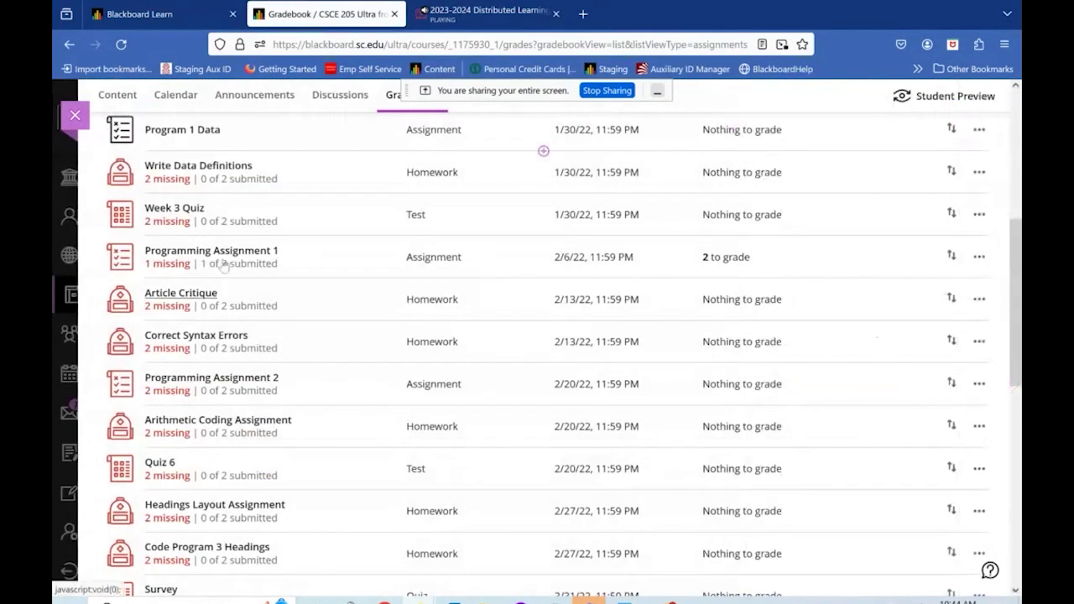
Open the preview student's Programming Assignment 1 submission and look through the attached Blackboard Discussion Board Agenda.pptx.
left_click(191, 295)
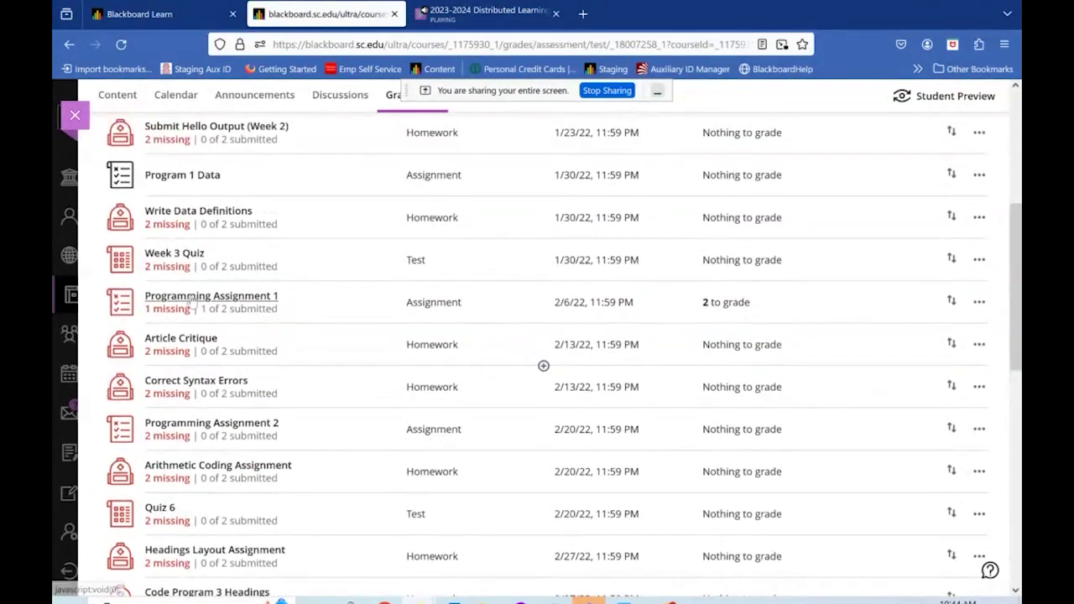
scroll(235, 496, "down", 1)
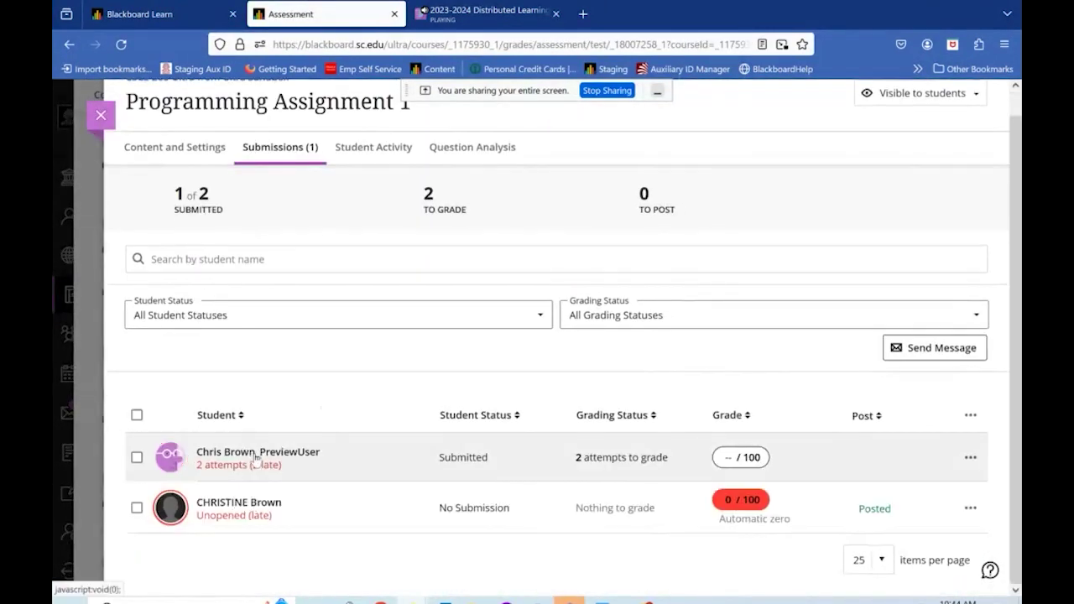
left_click(257, 458)
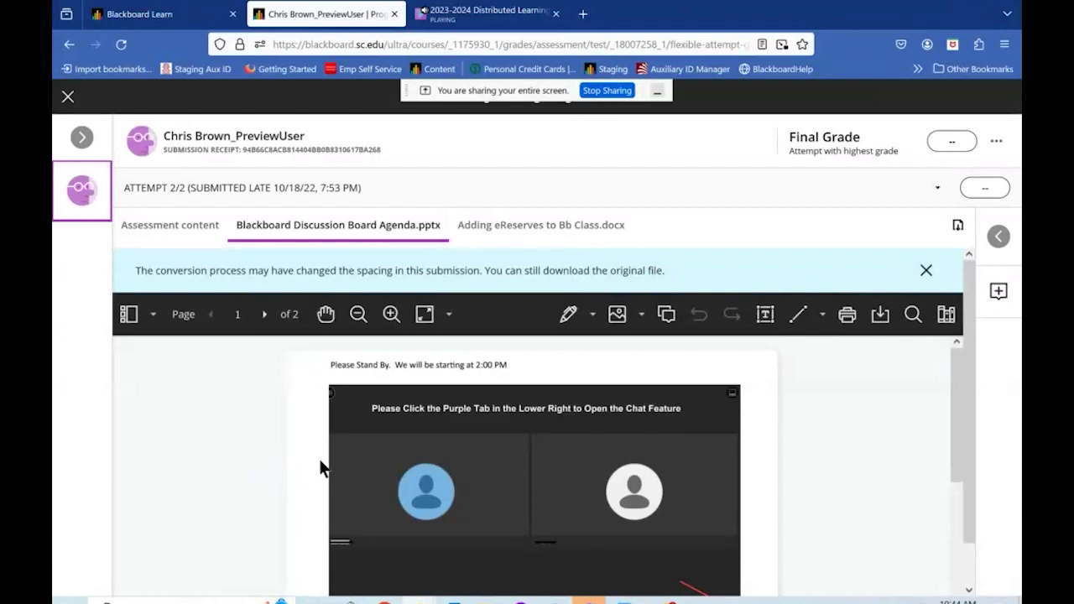
scroll(408, 501, "down", 2)
scroll(407, 504, "down", 2)
scroll(407, 503, "up", 5)
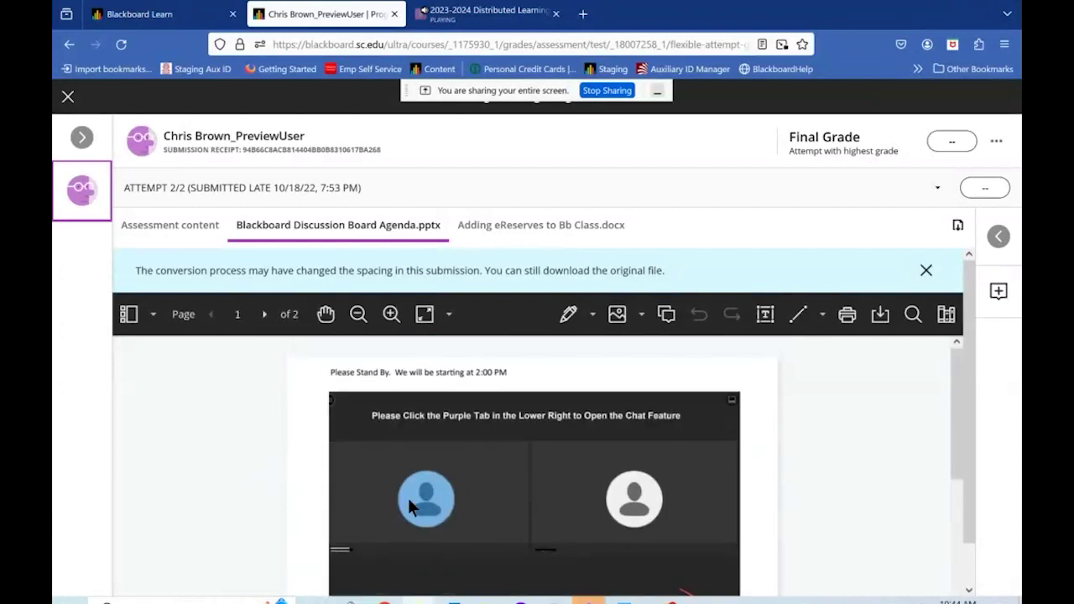
Expand the student list beside the submission, filter it to Needs Grading, and return the filter to All Grading Statuses.
left_click(82, 137)
left_click(144, 268)
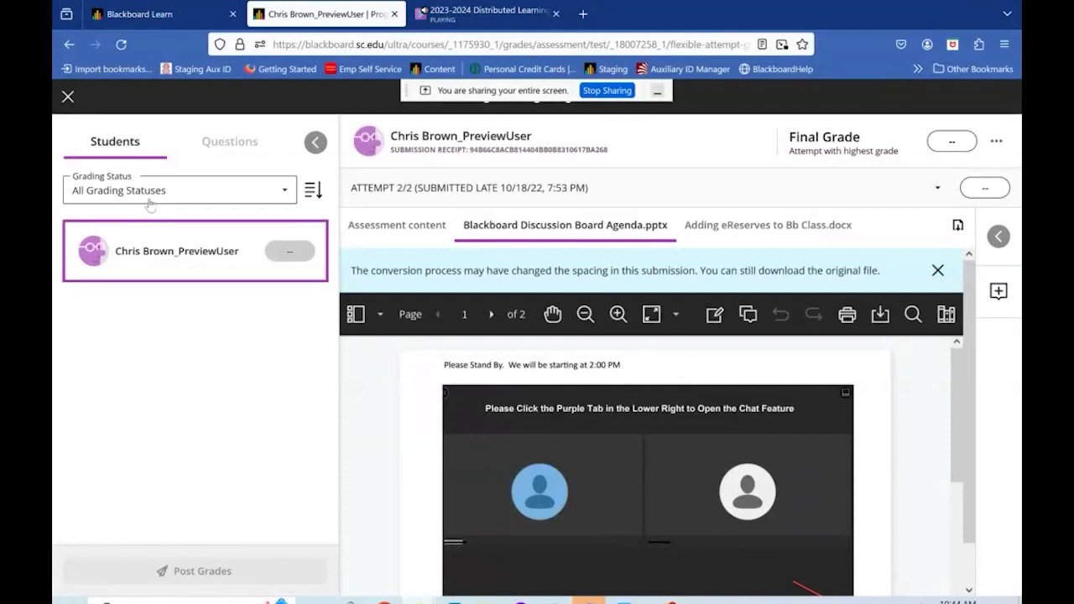
left_click(284, 188)
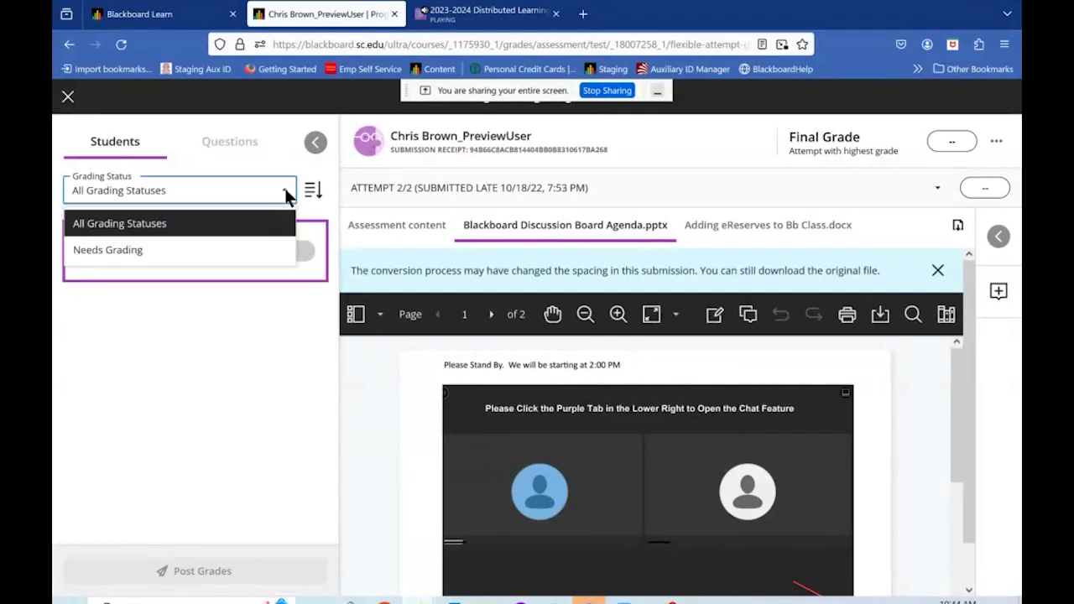
left_click(105, 252)
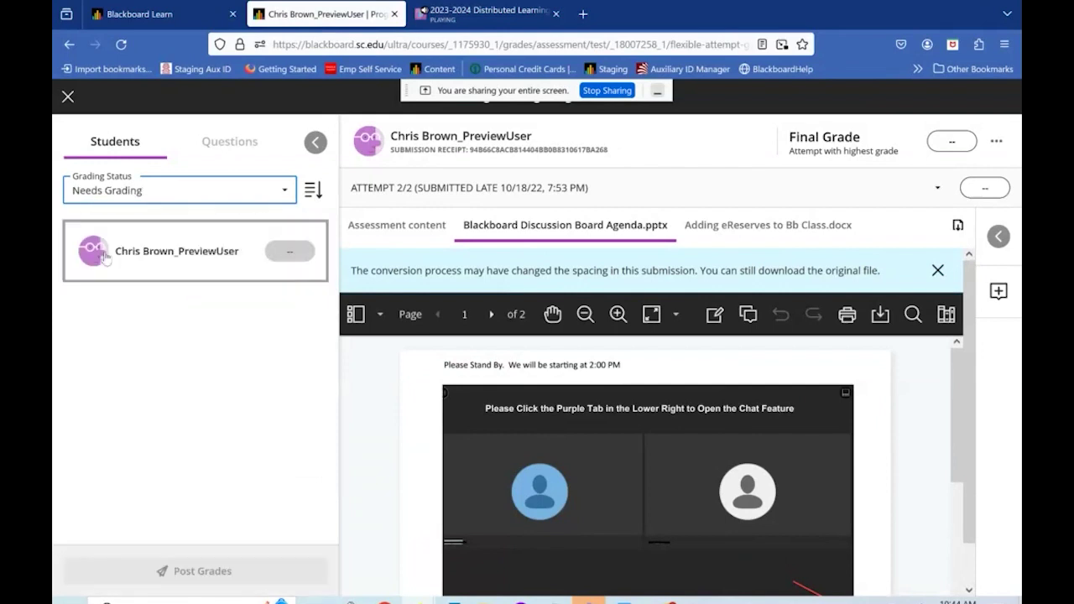
left_click(105, 256)
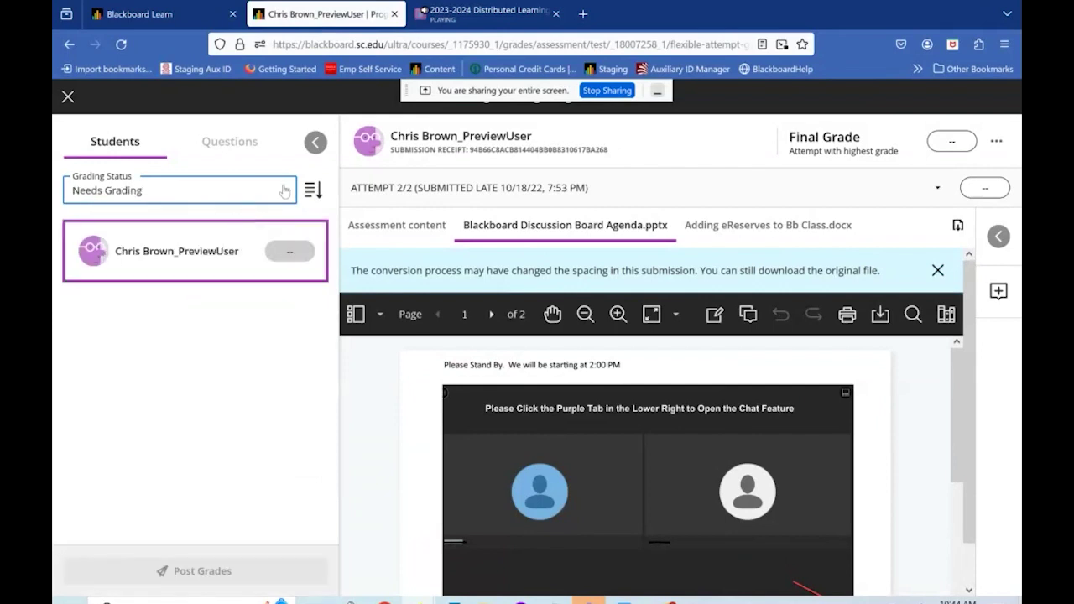
left_click(283, 191)
left_click(167, 225)
left_click(202, 256)
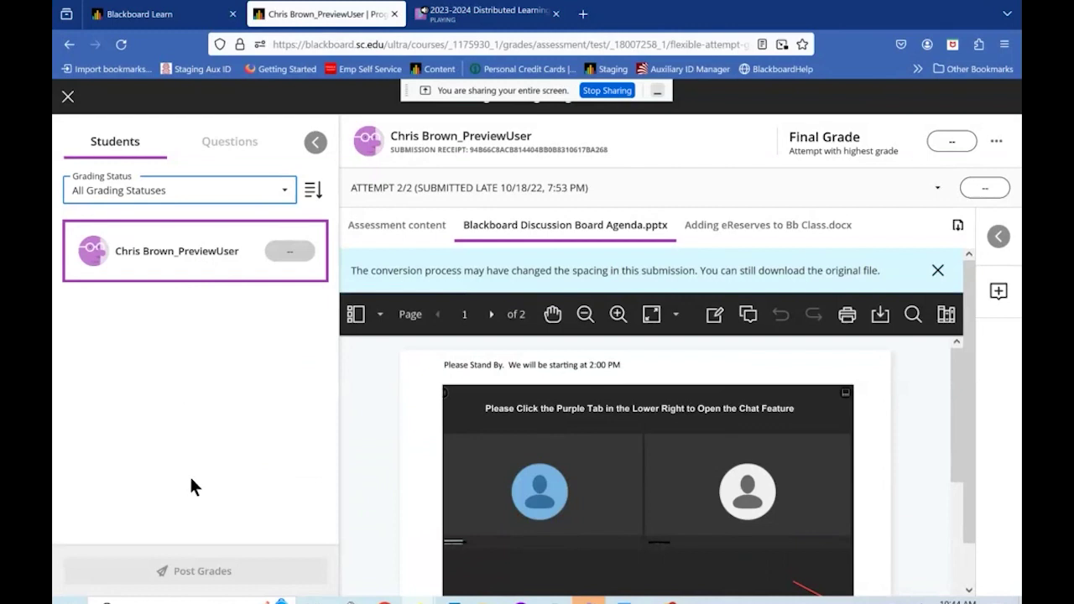
Collapse the student list, close the submission, Programming Assignment 1 and the course, and return to the Courses list.
left_click(315, 141)
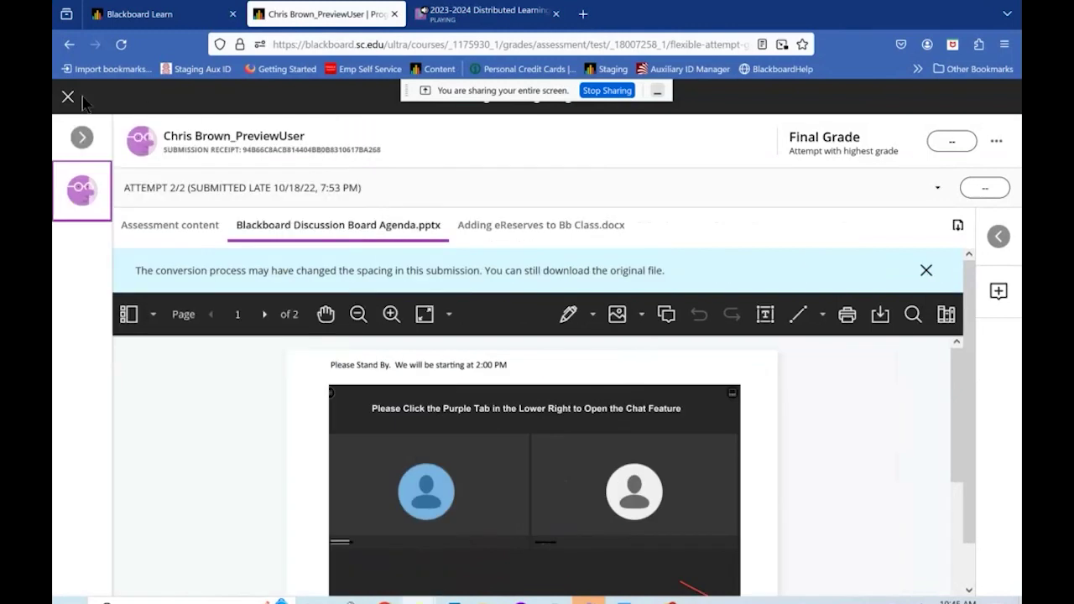
left_click(69, 97)
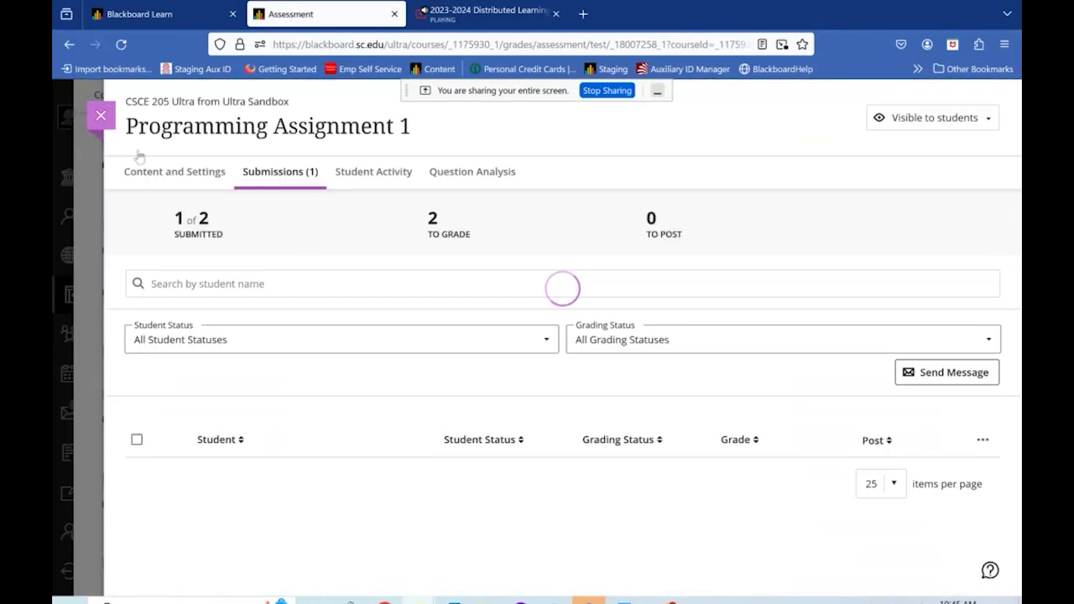
left_click(101, 116)
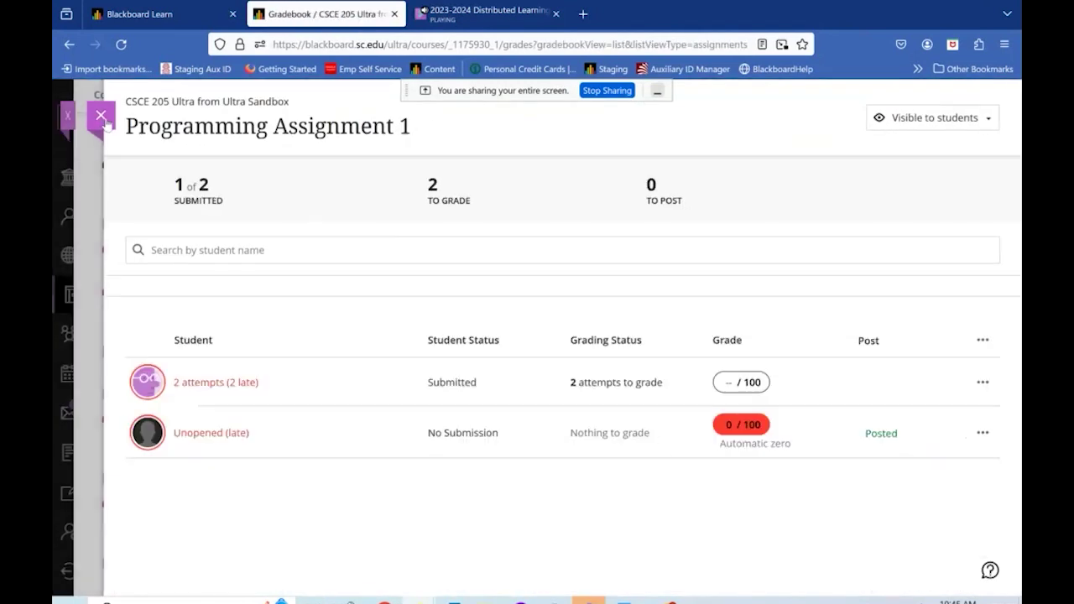
scroll(392, 270, "up", 5)
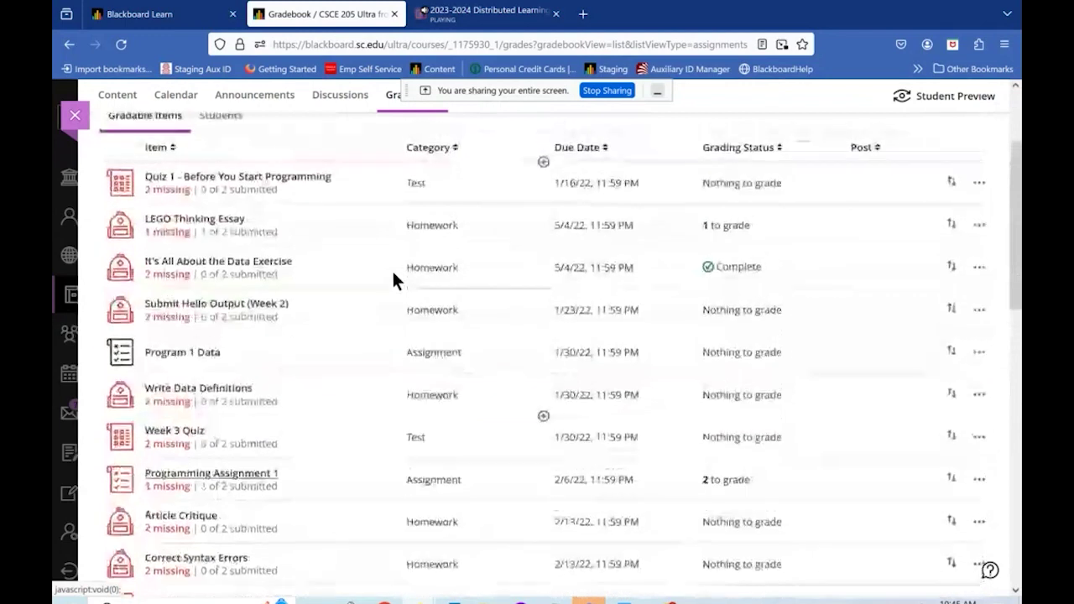
left_click(75, 115)
scroll(527, 380, "up", 1)
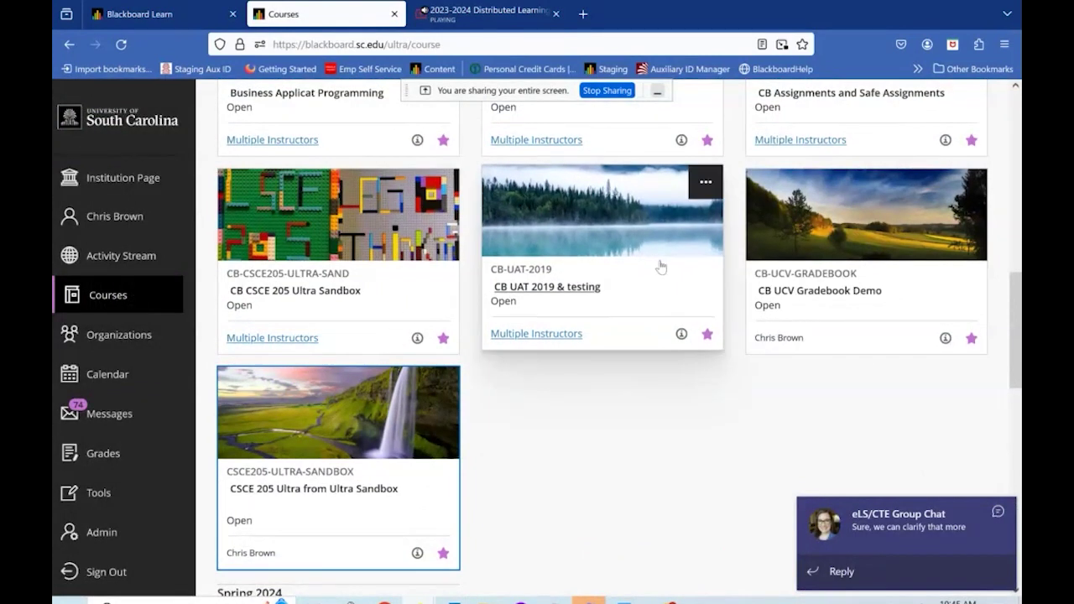
scroll(661, 266, "up", 2)
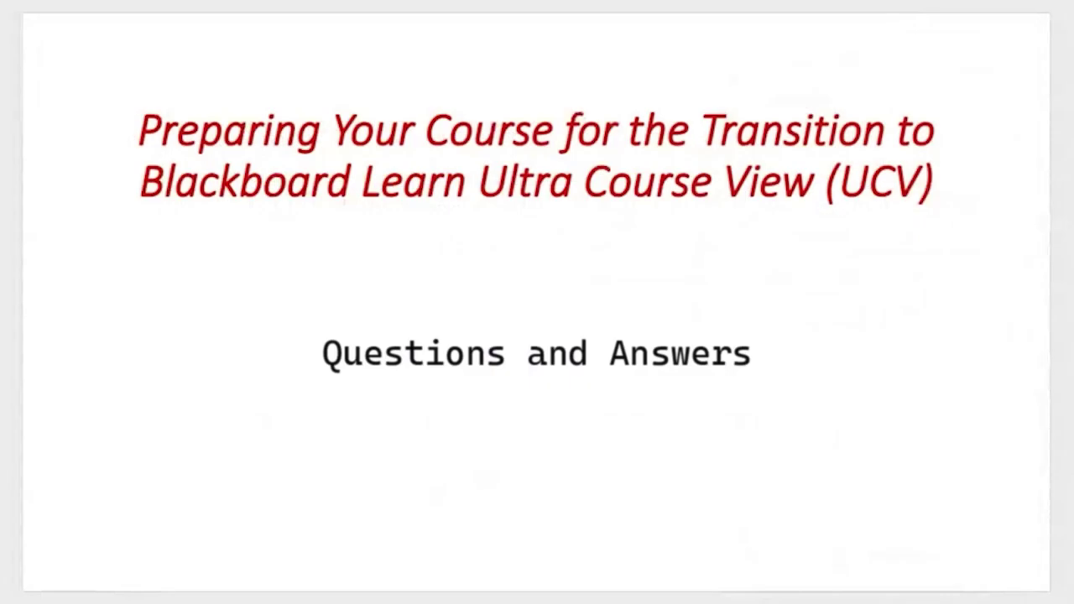